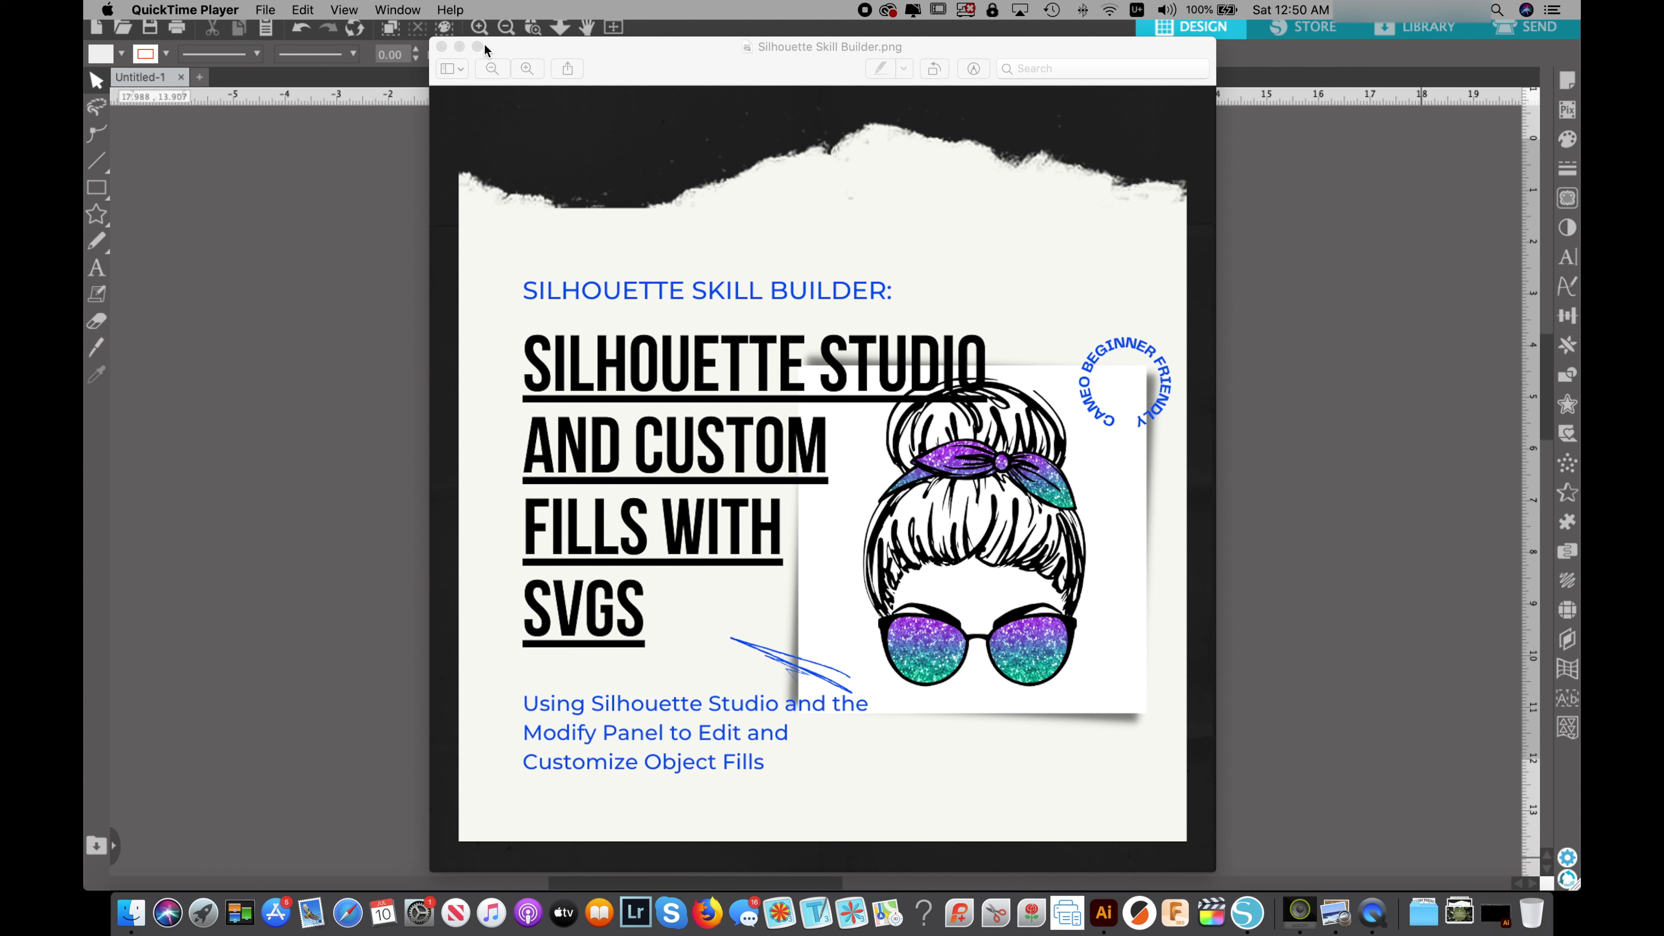
- Close the preview image and open the recent file messy_bun_edited_tie.svg in Silhouette Studio
{"action": "left_click", "coordinate": [441, 46]}
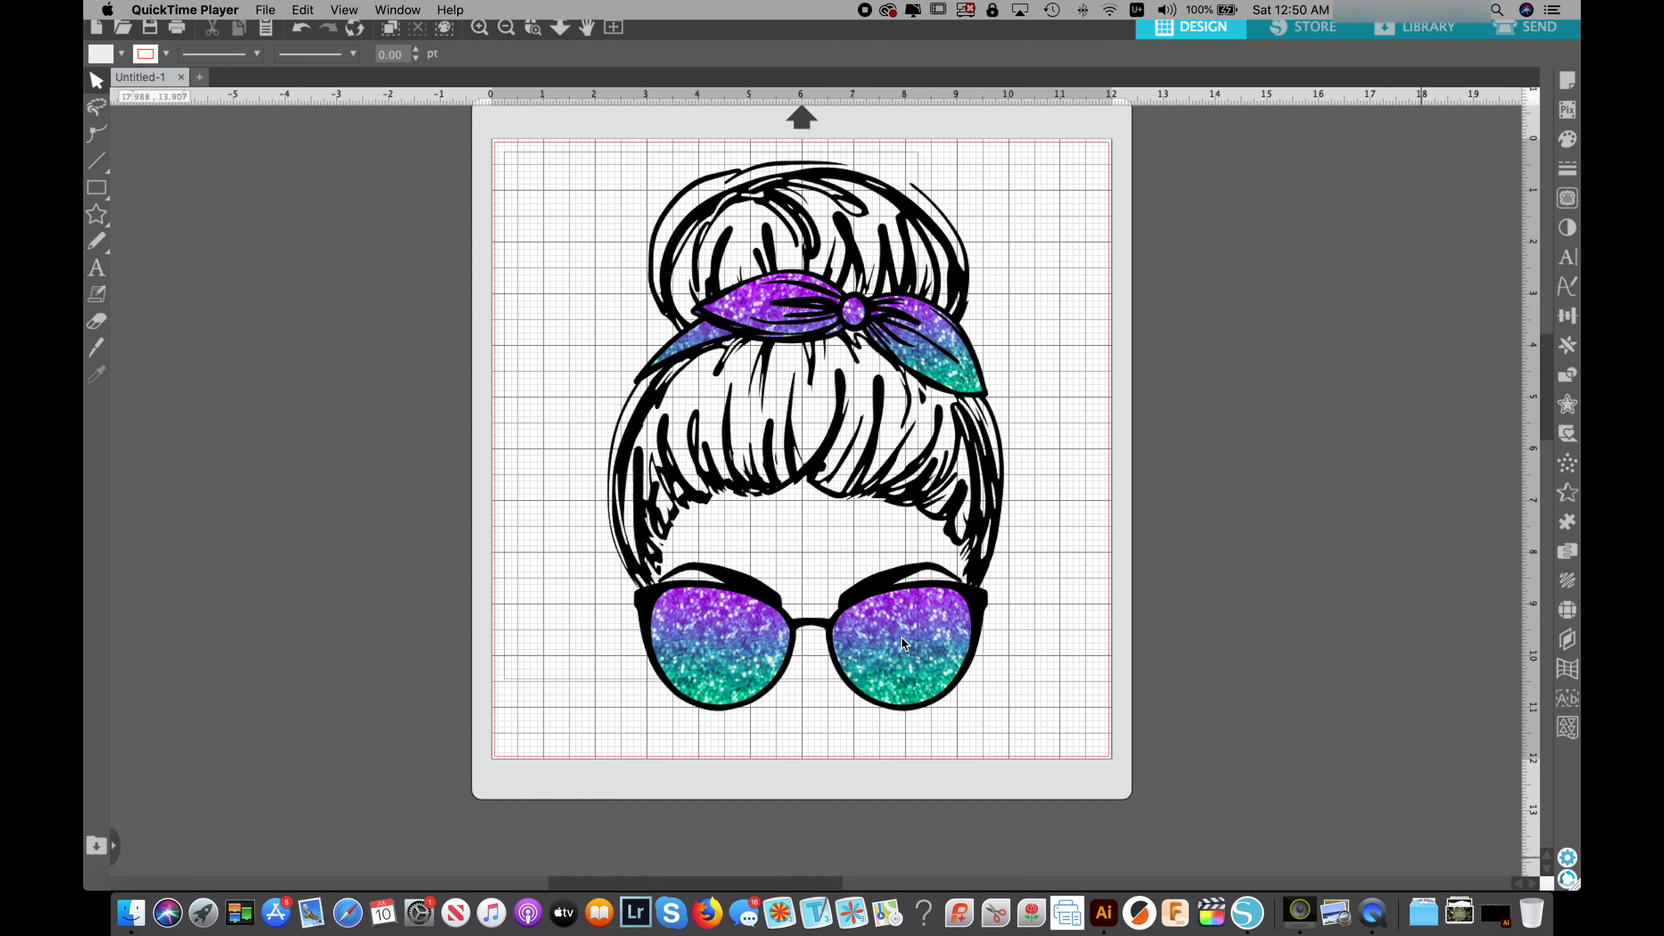
{"action": "scroll", "coordinate": [901, 636], "scroll_direction": "down", "scroll_amount": 3}
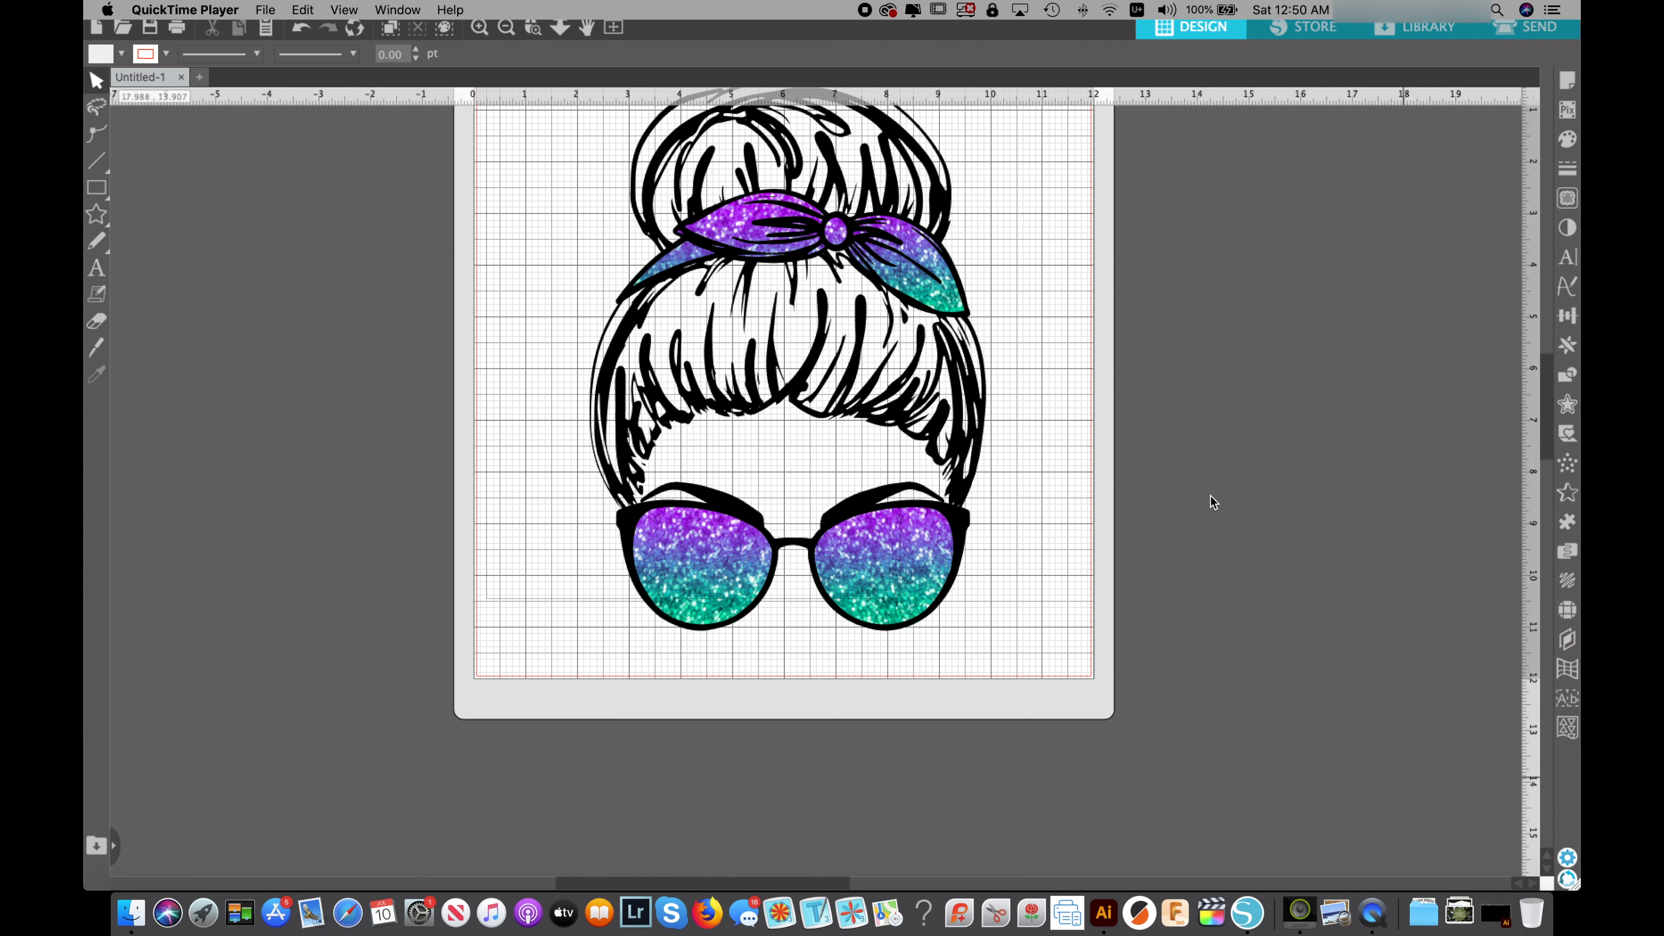
{"action": "scroll", "coordinate": [1209, 503], "scroll_direction": "up", "scroll_amount": 3}
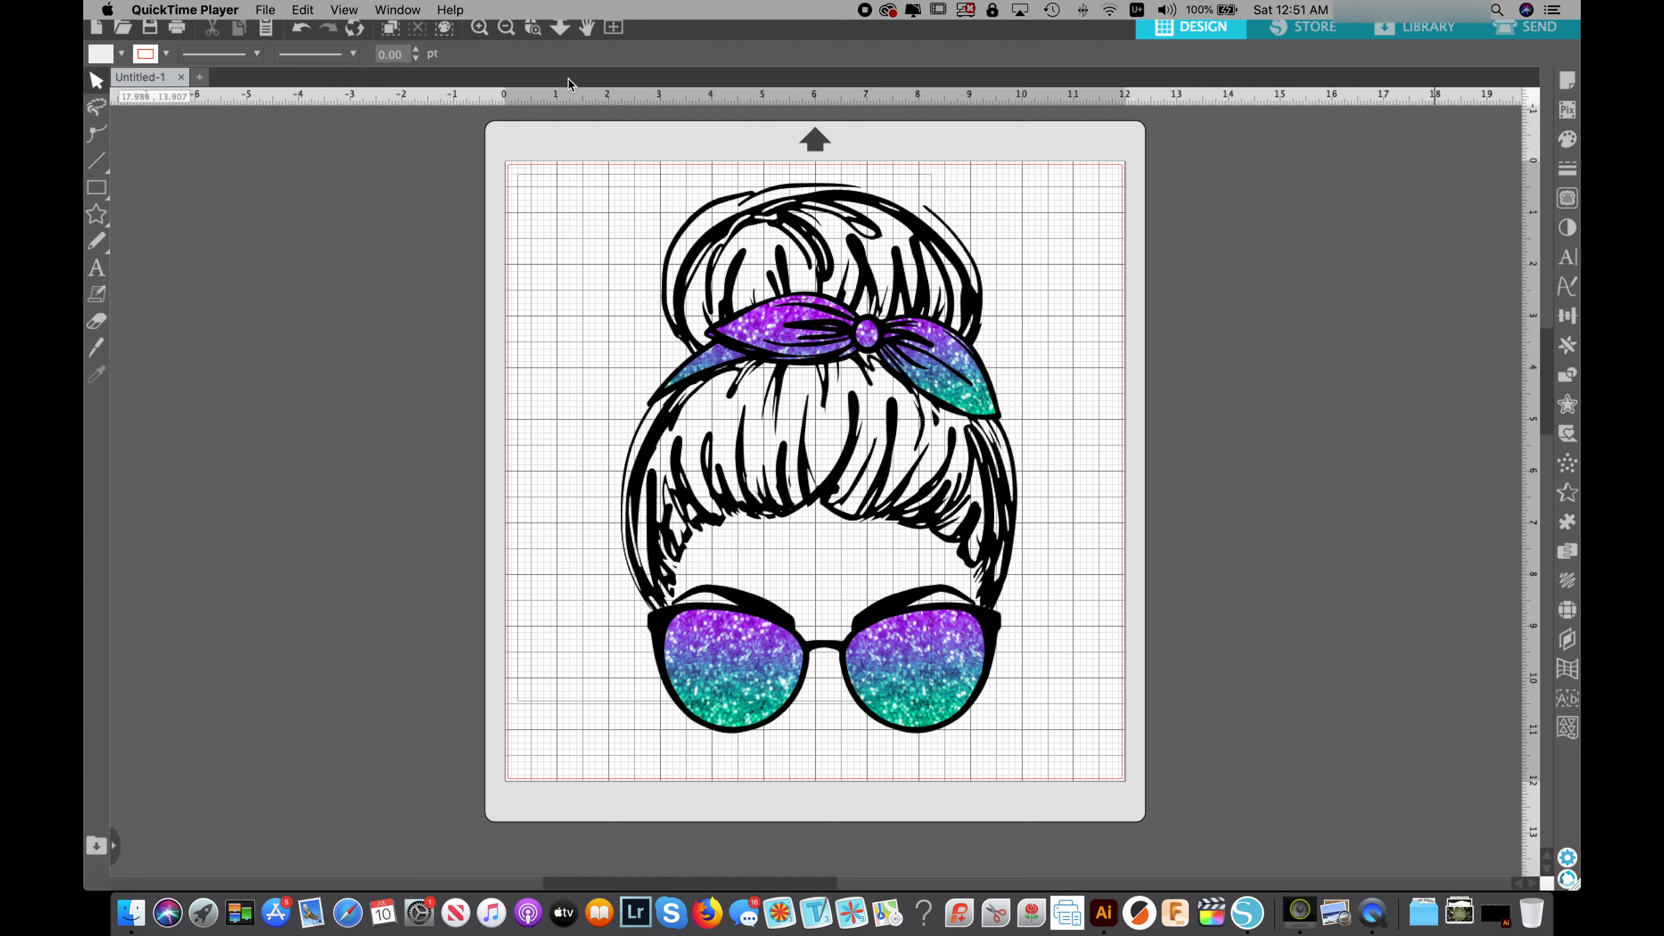
{"action": "left_click", "coordinate": [671, 37]}
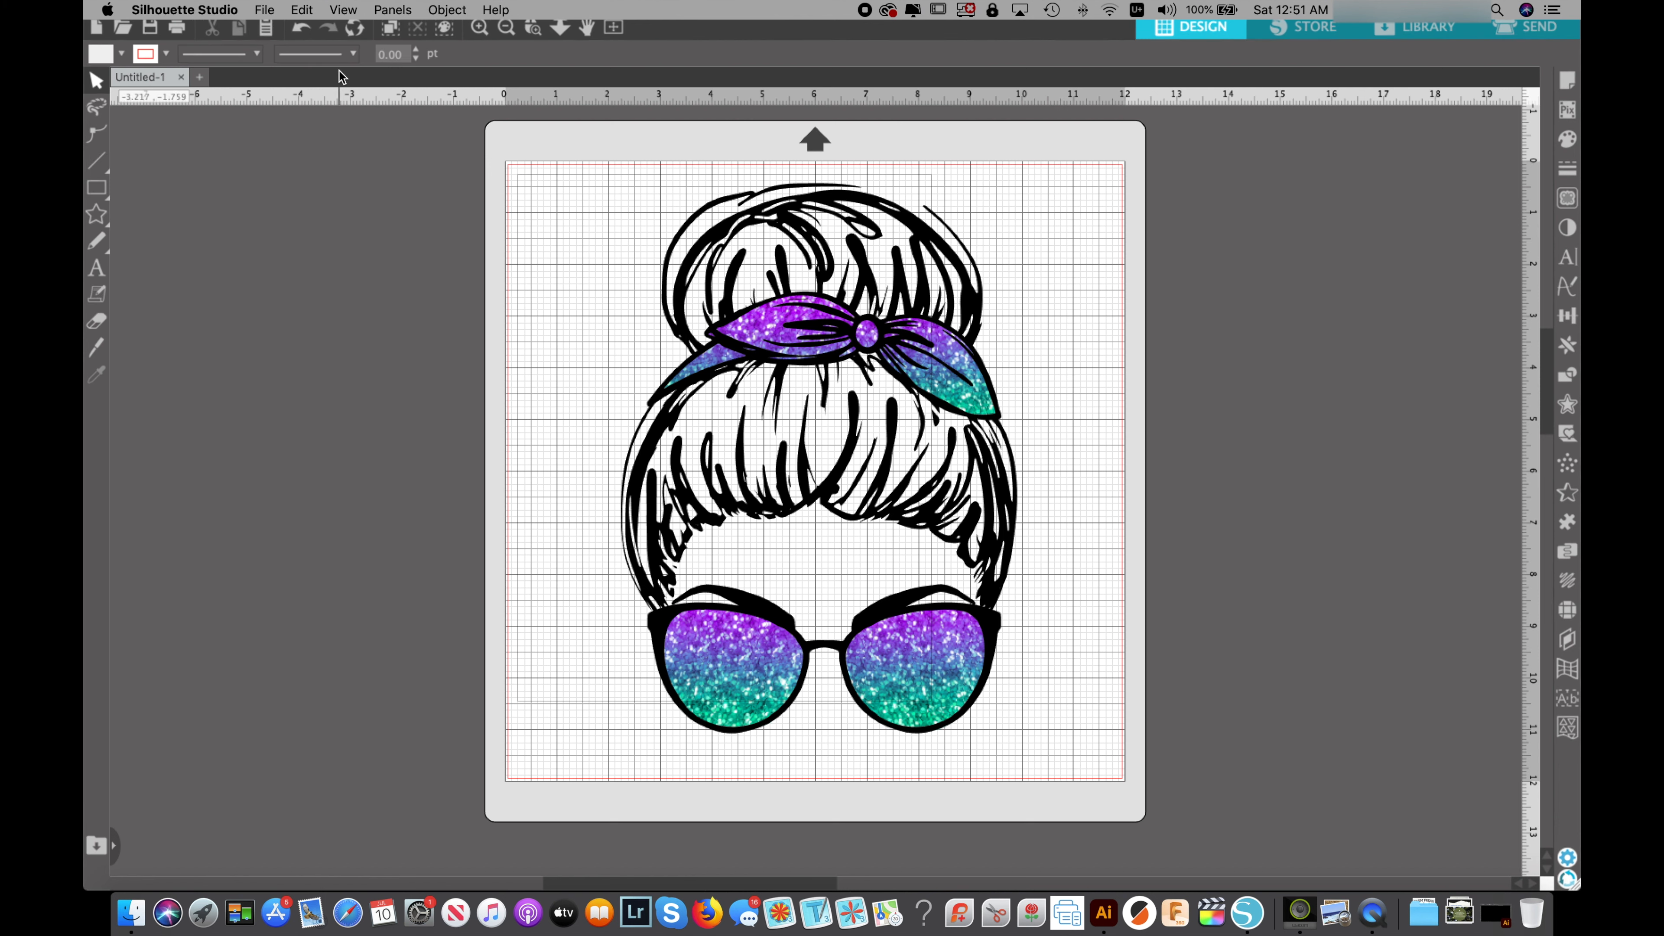
{"action": "left_click", "coordinate": [265, 10]}
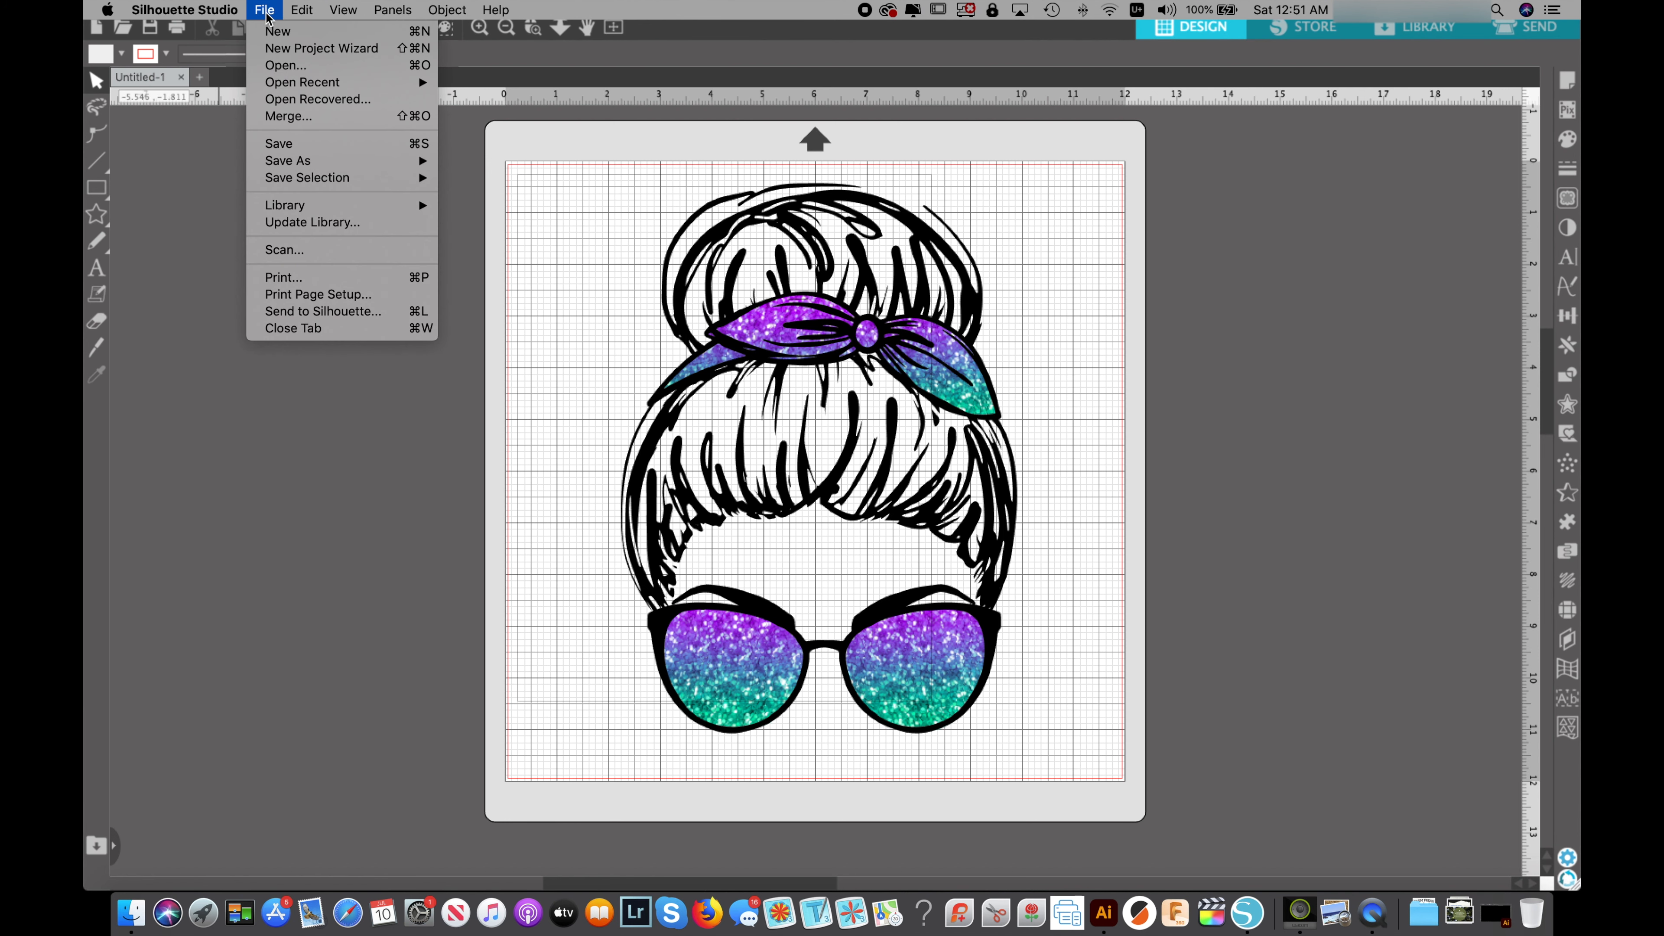
{"action": "mouse_move", "coordinate": [274, 86]}
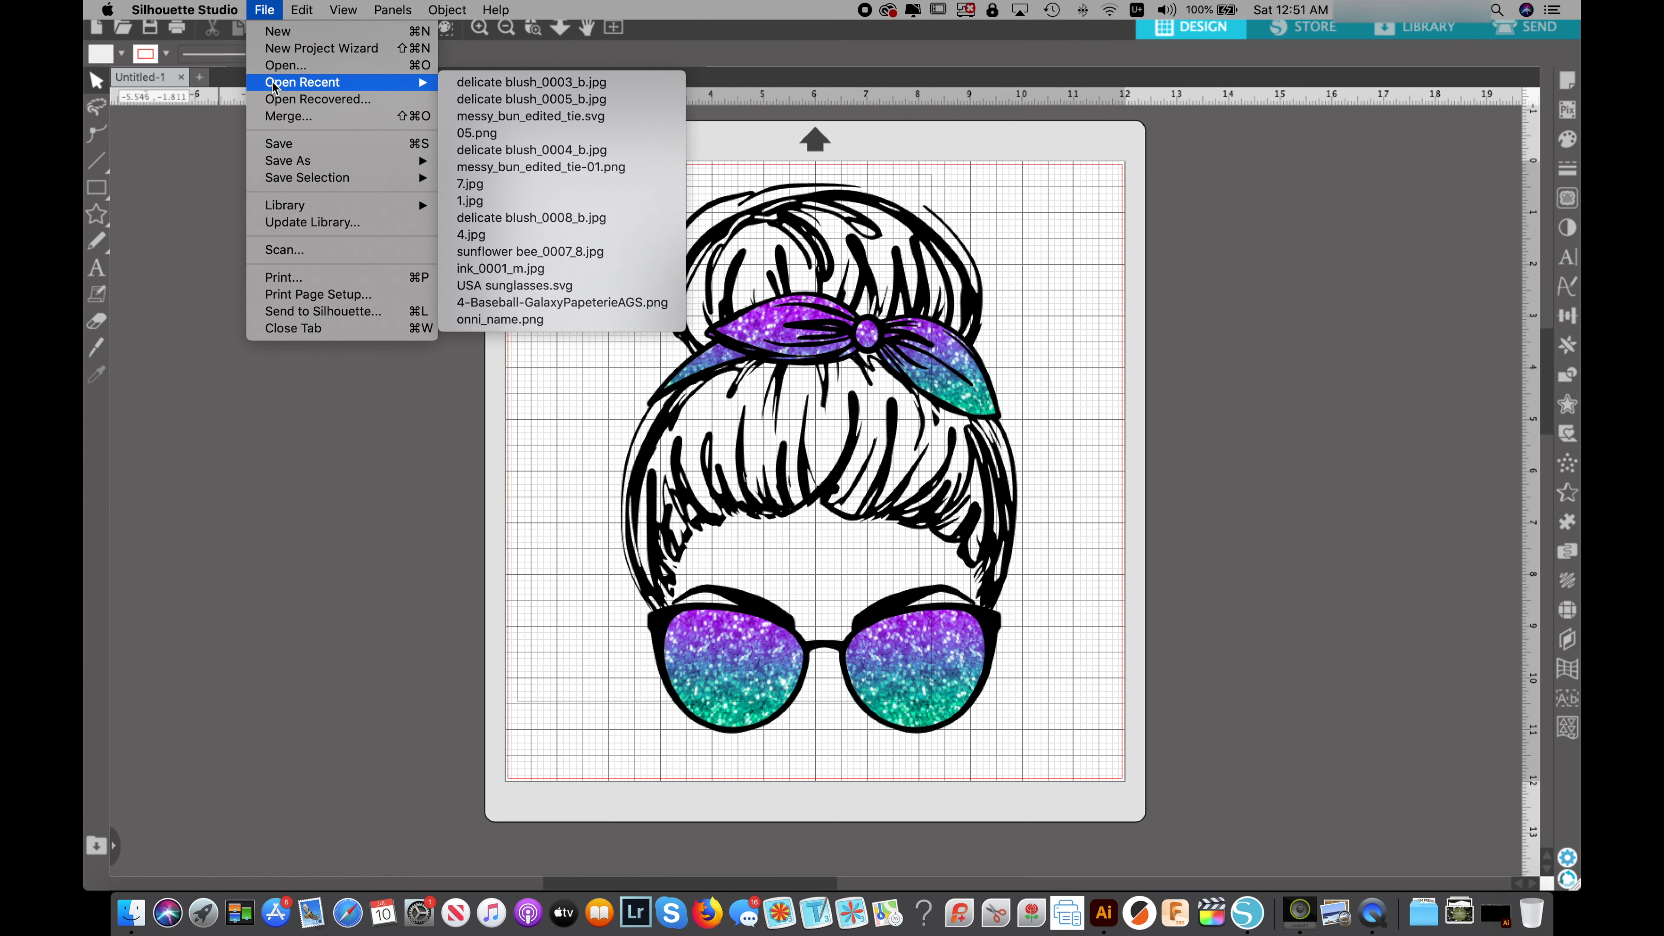
{"action": "left_click", "coordinate": [521, 118]}
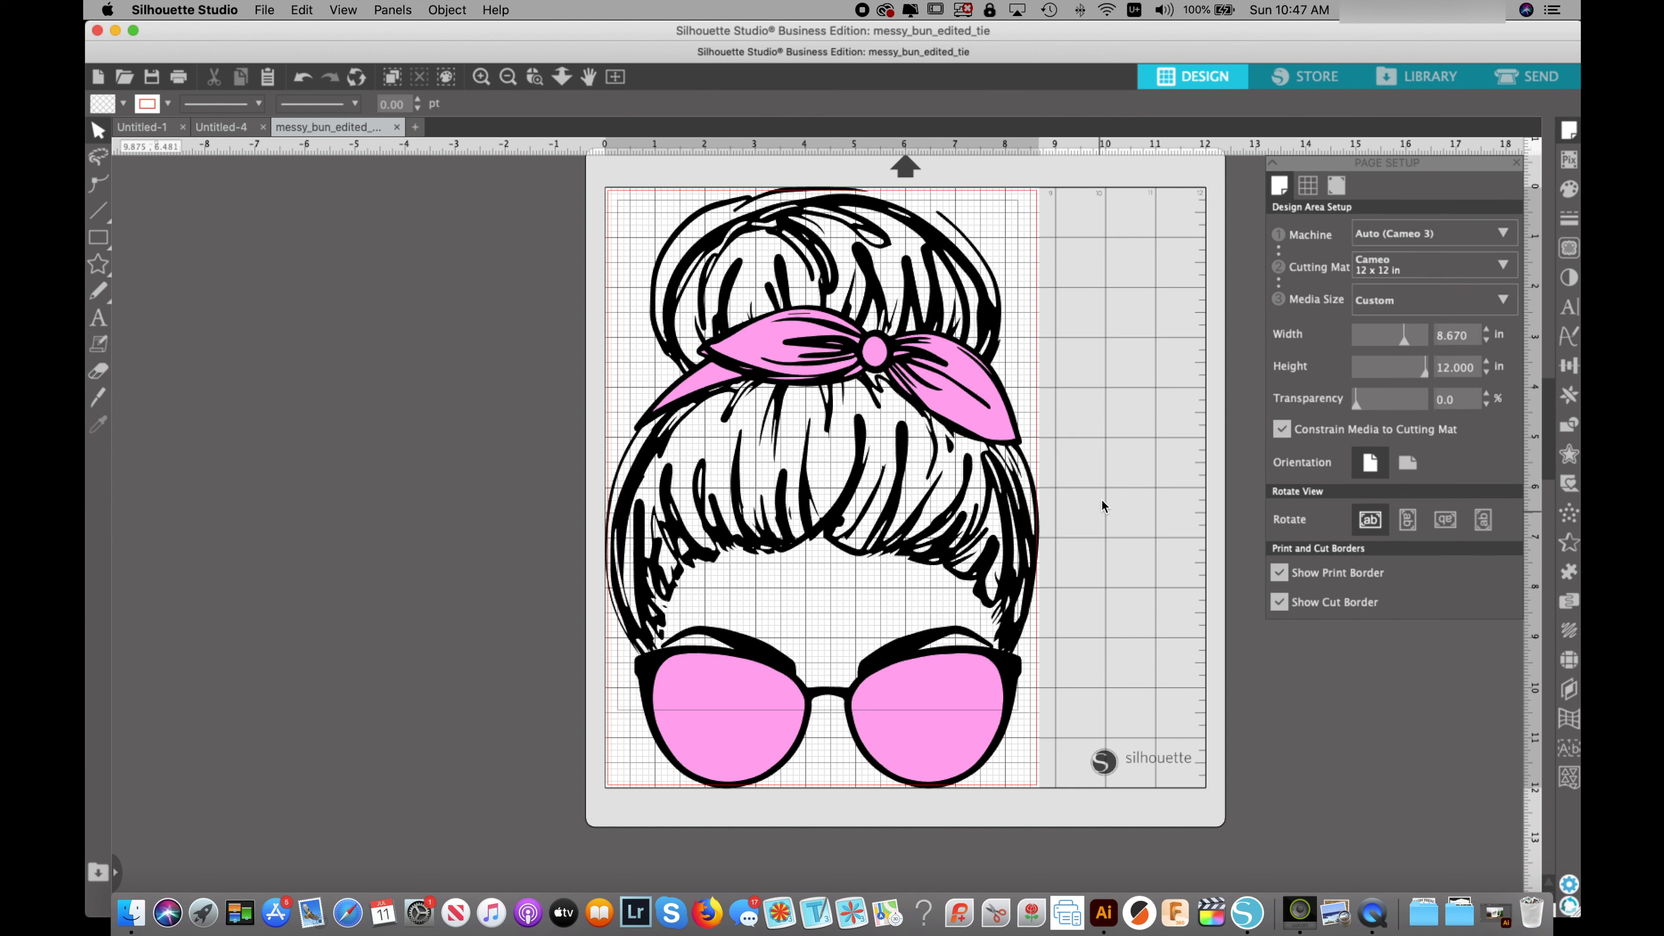
- Set the page's media size to 12x12 in the design area setup
{"action": "left_click", "coordinate": [1517, 163]}
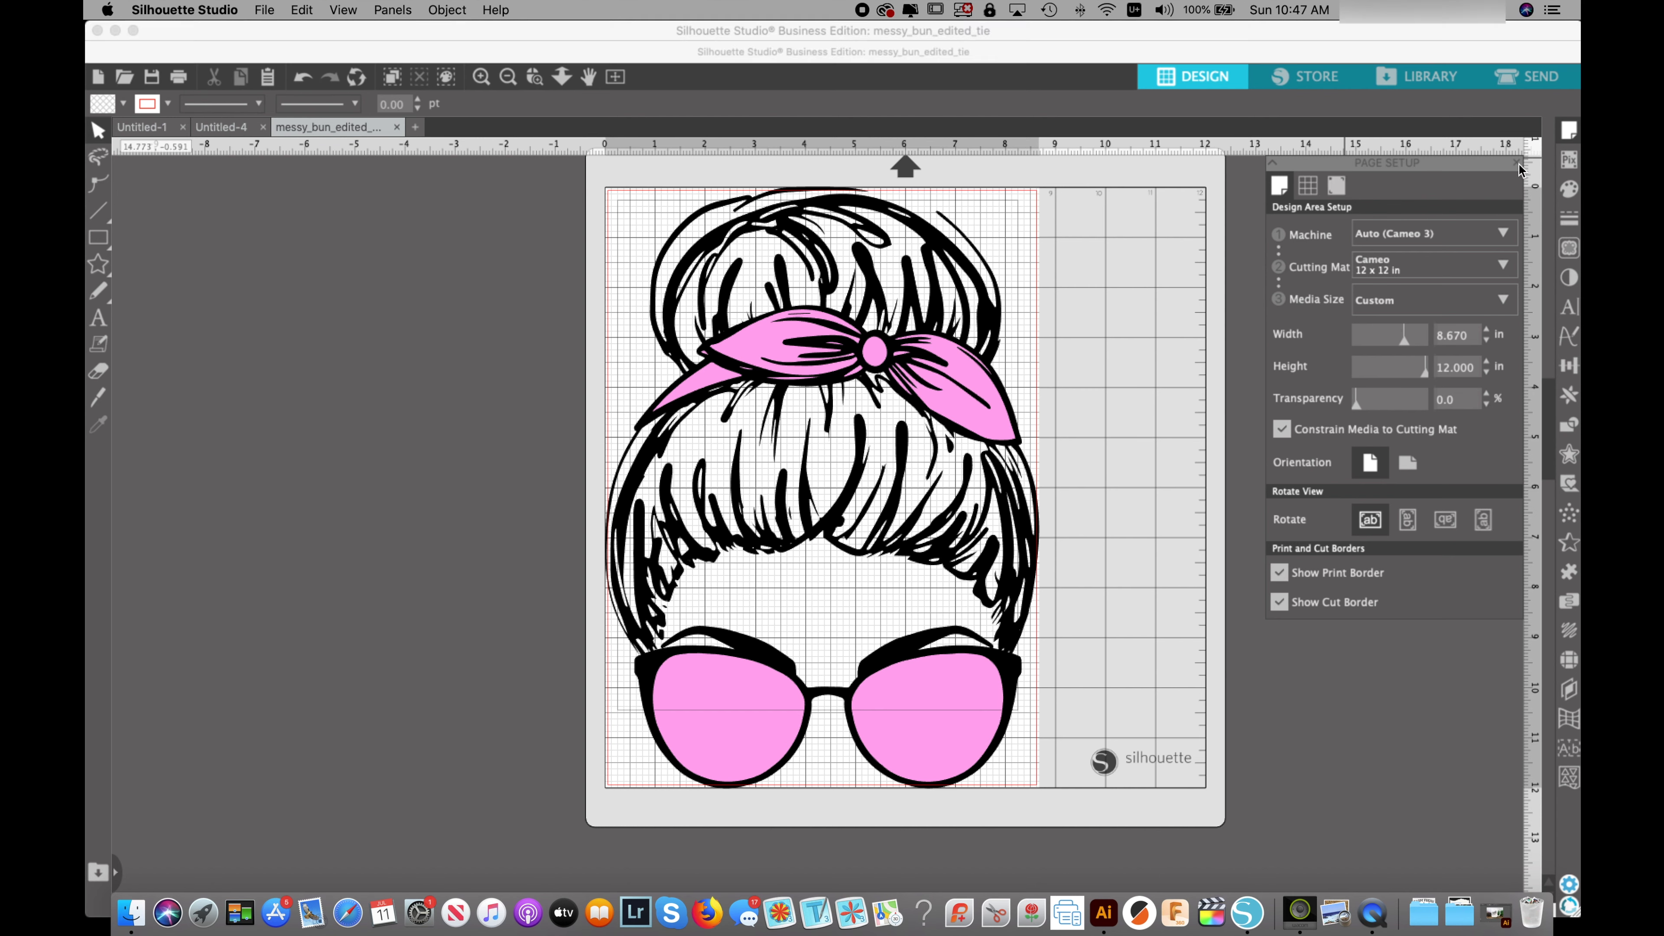
{"action": "left_click", "coordinate": [1570, 132]}
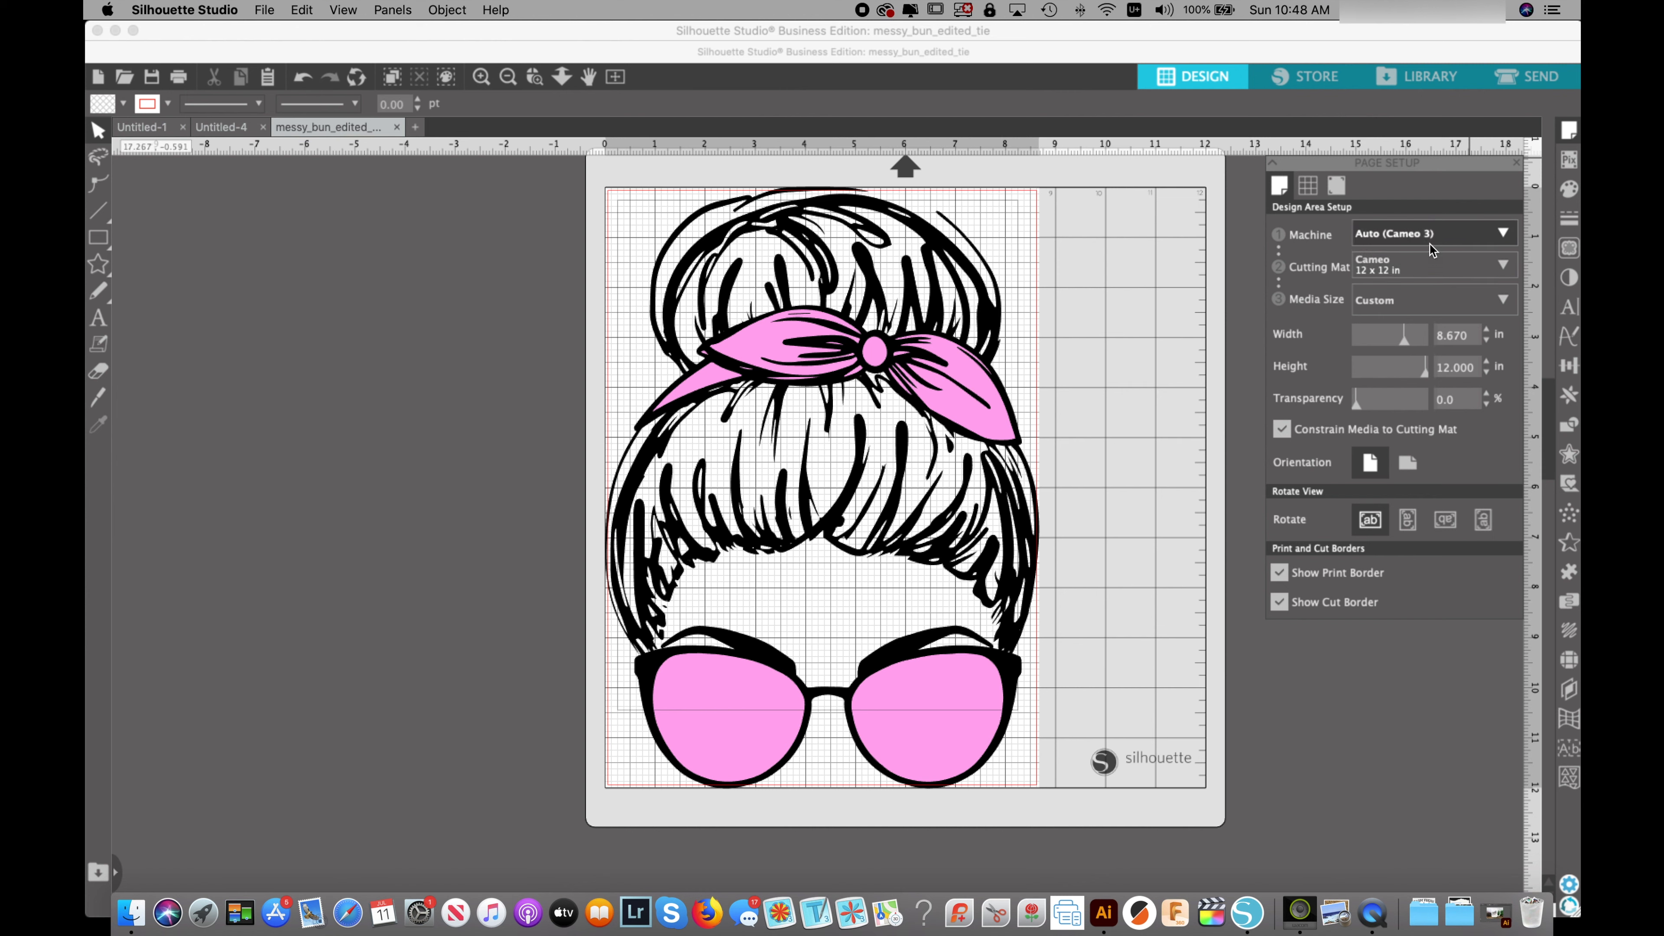
{"action": "left_click", "coordinate": [1425, 302]}
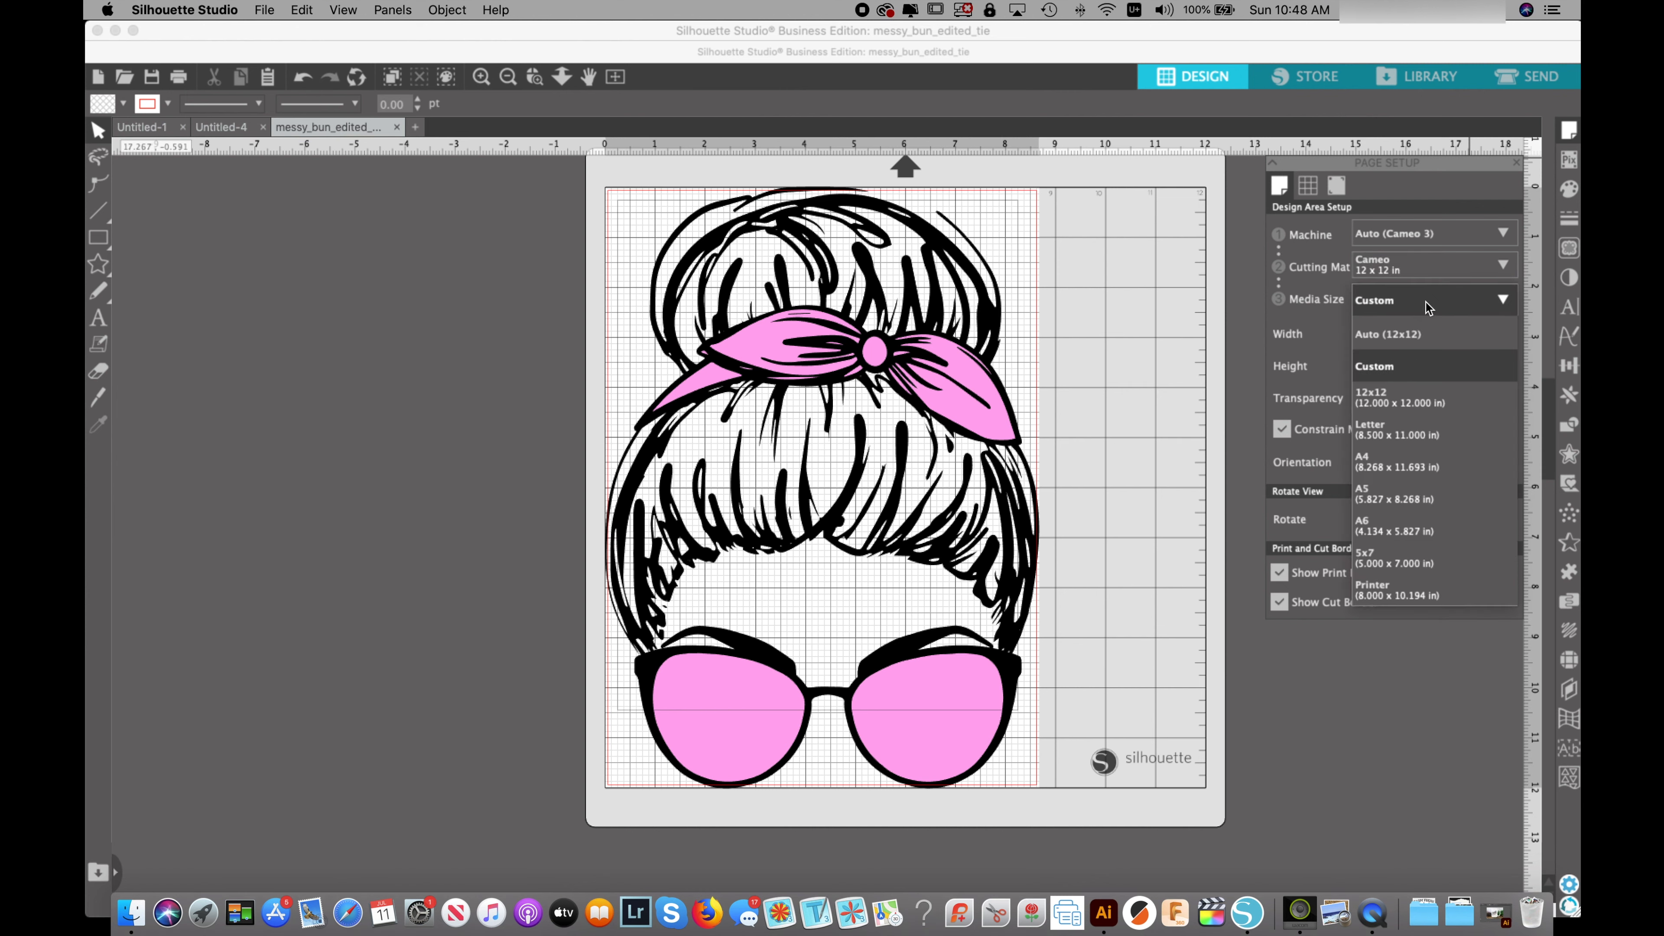
{"action": "left_click", "coordinate": [1423, 333]}
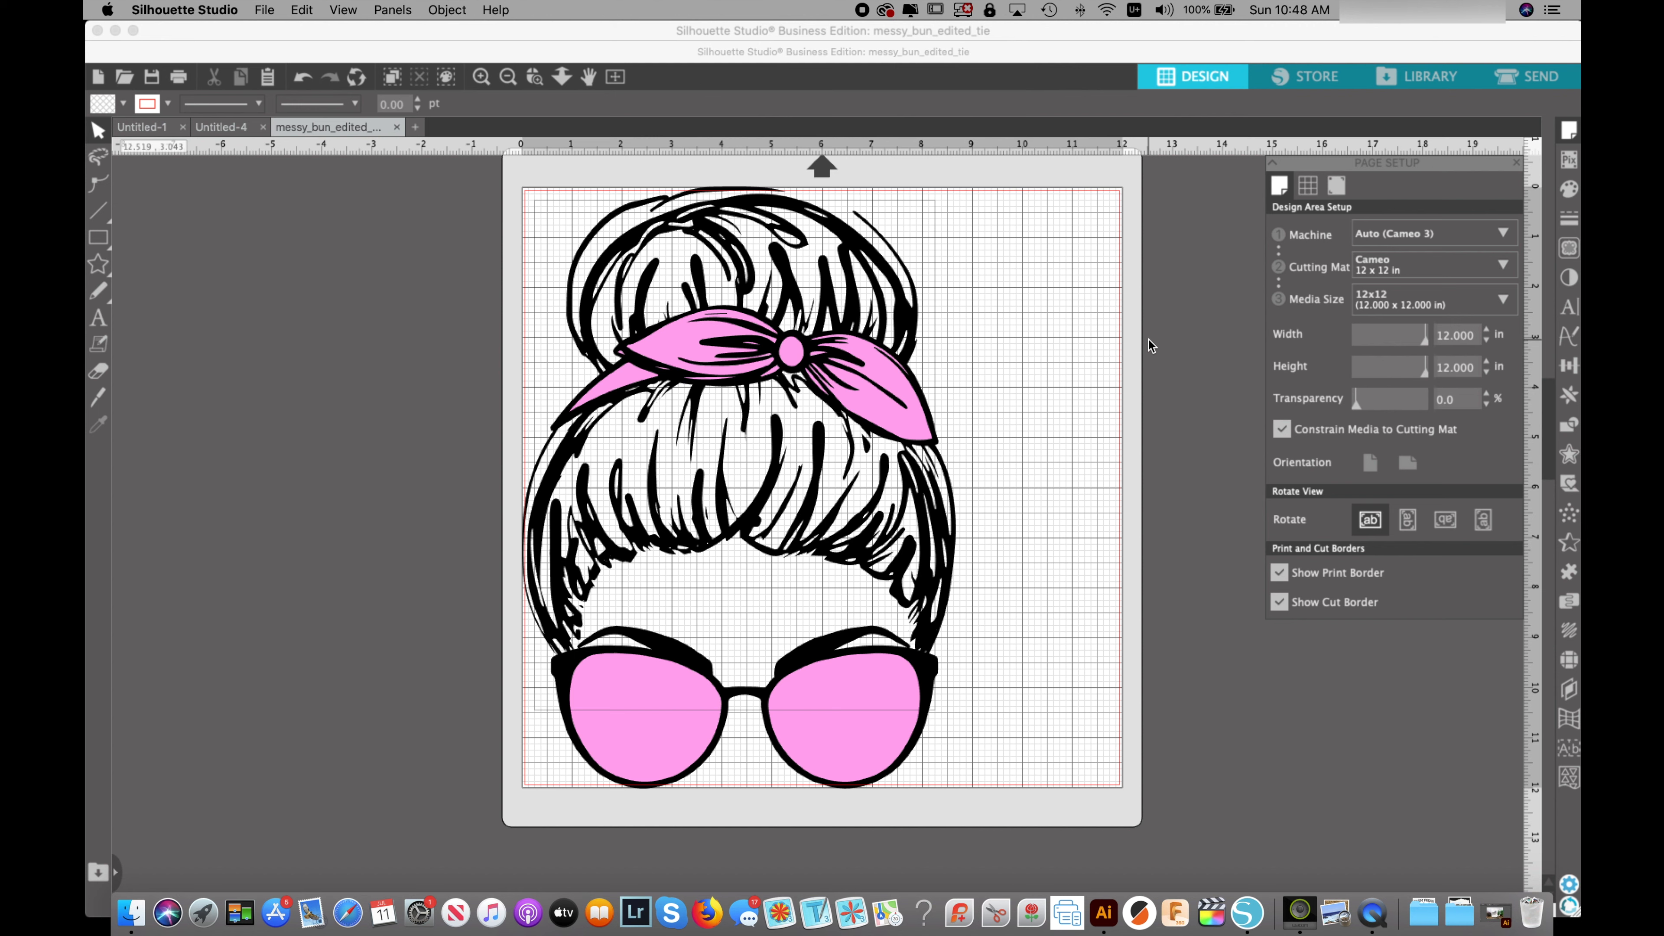
{"action": "scroll", "coordinate": [1057, 358], "scroll_direction": "down", "scroll_amount": 2}
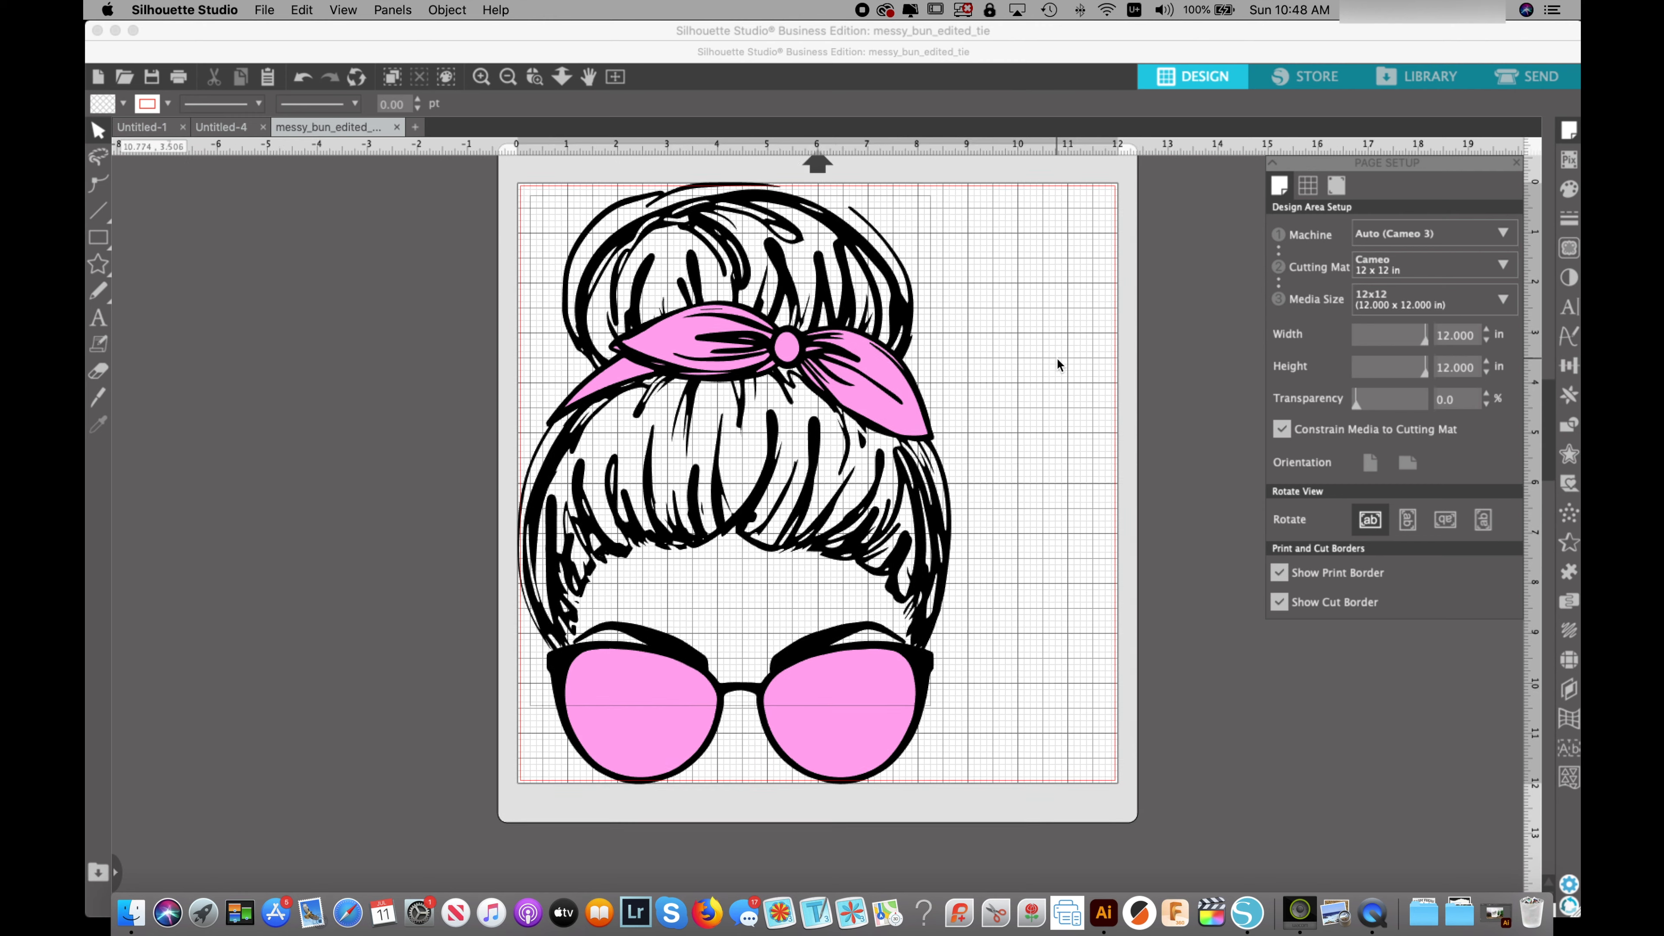
{"action": "scroll", "coordinate": [1056, 367], "scroll_direction": "up", "scroll_amount": 1}
{"action": "scroll", "coordinate": [1057, 368], "scroll_direction": "up", "scroll_amount": 1}
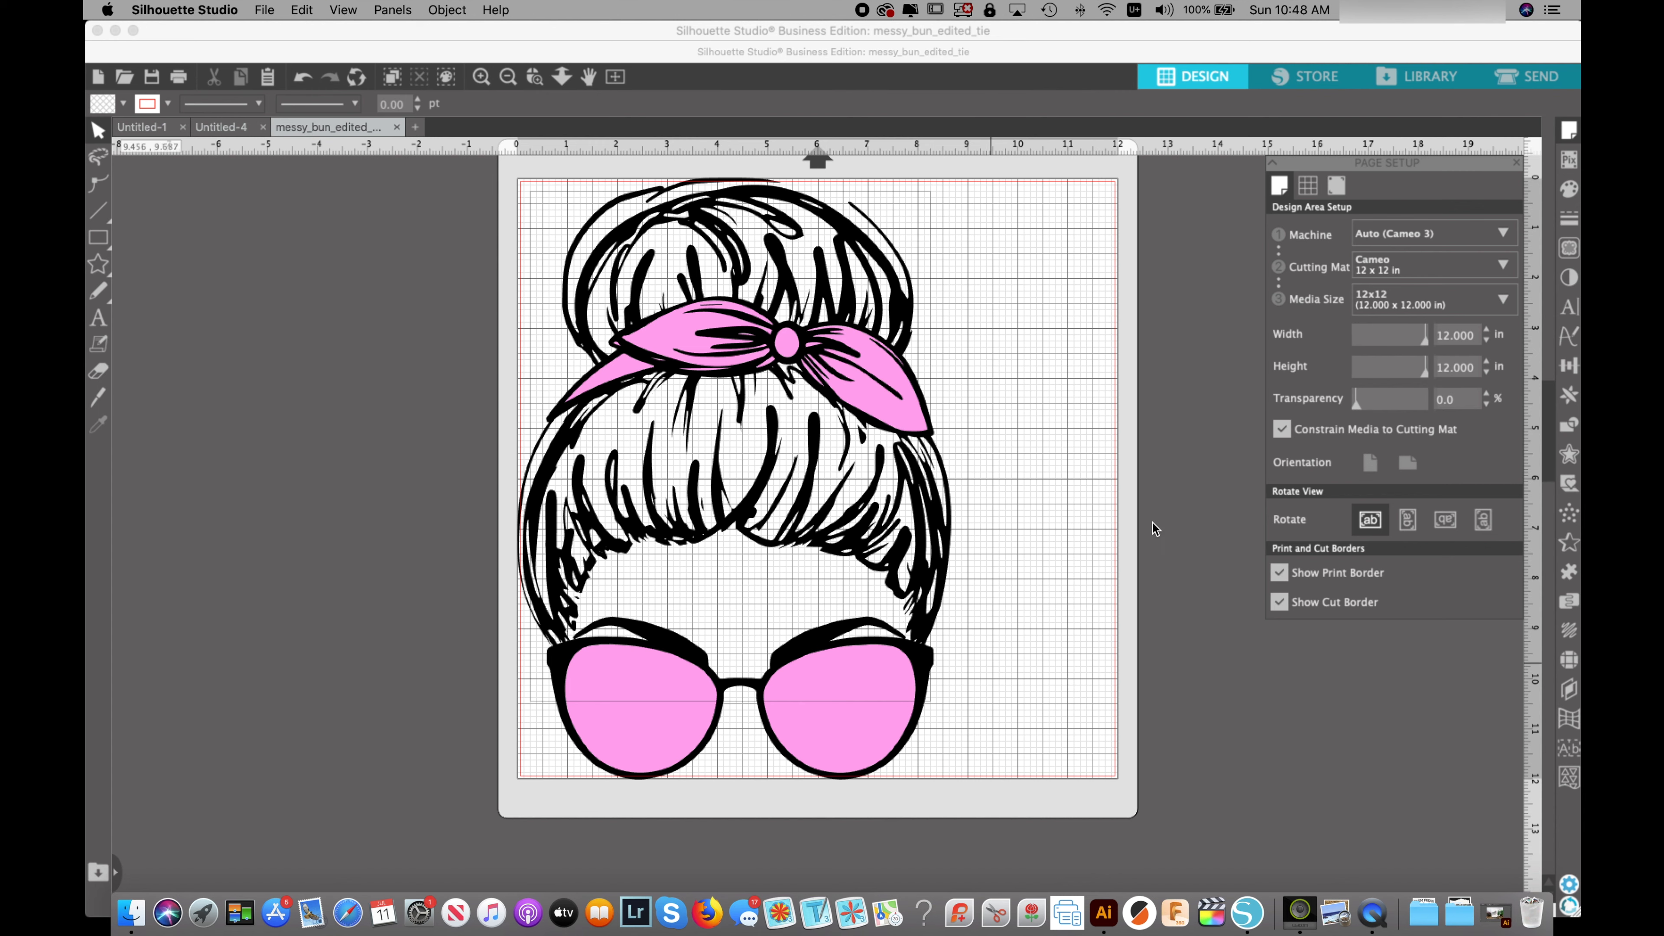
{"action": "scroll", "coordinate": [1065, 606], "scroll_direction": "down", "scroll_amount": 1}
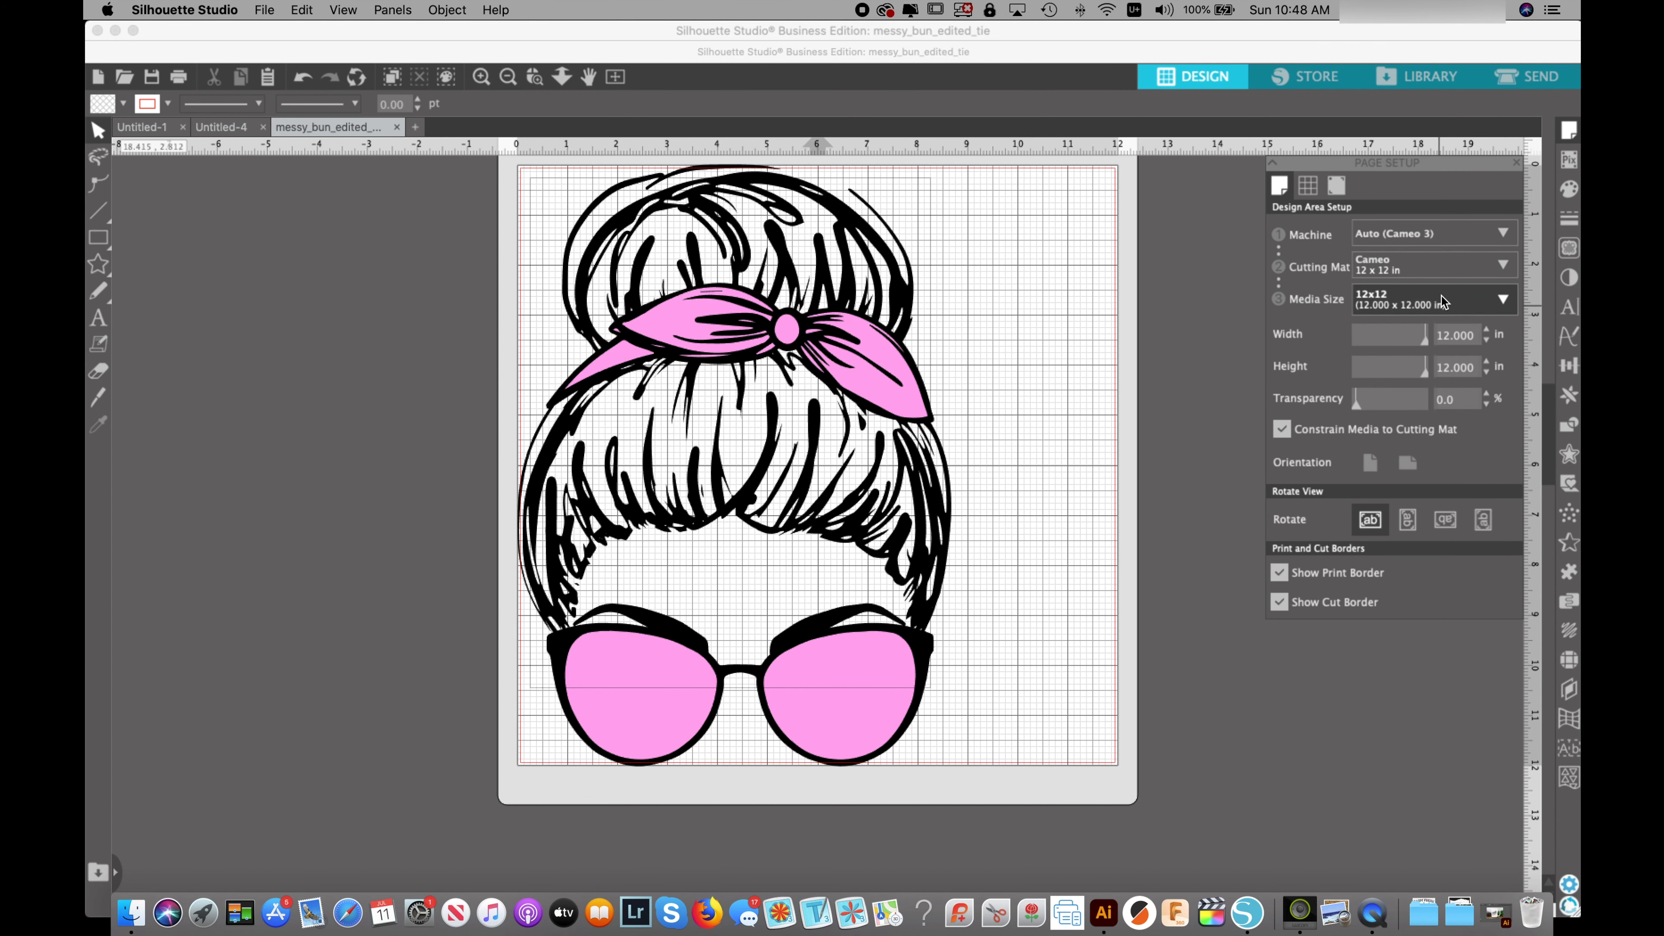
- Try moving only the black line art away from the pink shapes, and undo the move
{"action": "left_click", "coordinate": [922, 496]}
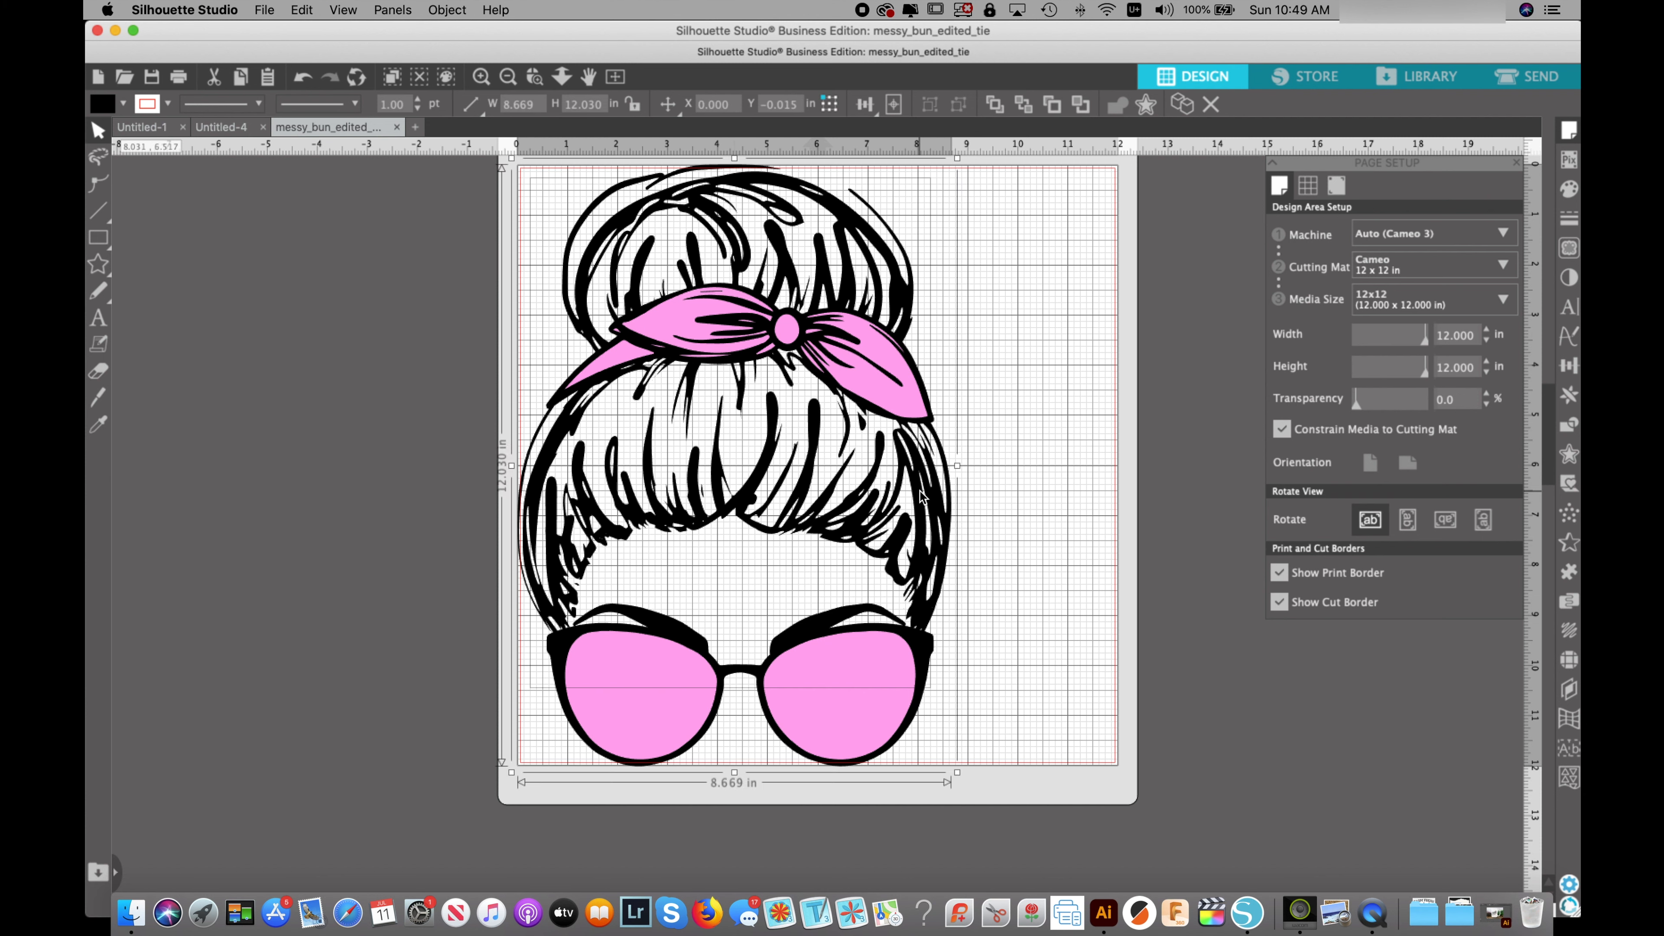
{"action": "left_click_drag", "start_coordinate": [923, 496], "coordinate": [987, 504]}
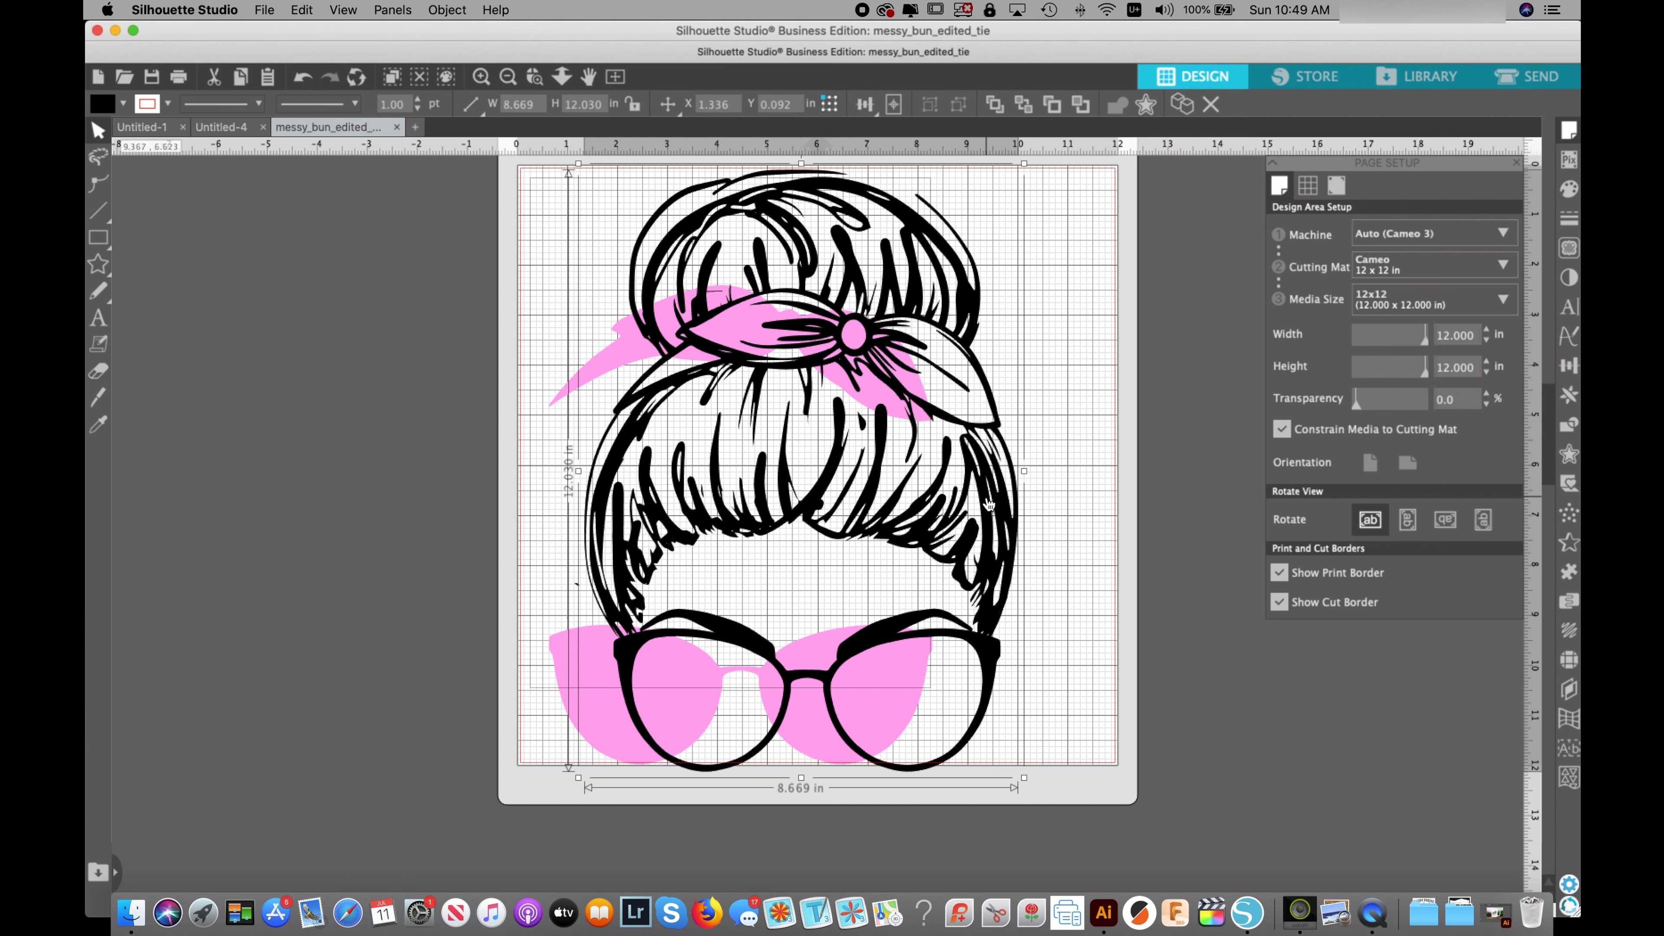
{"action": "key", "text": "super+z"}
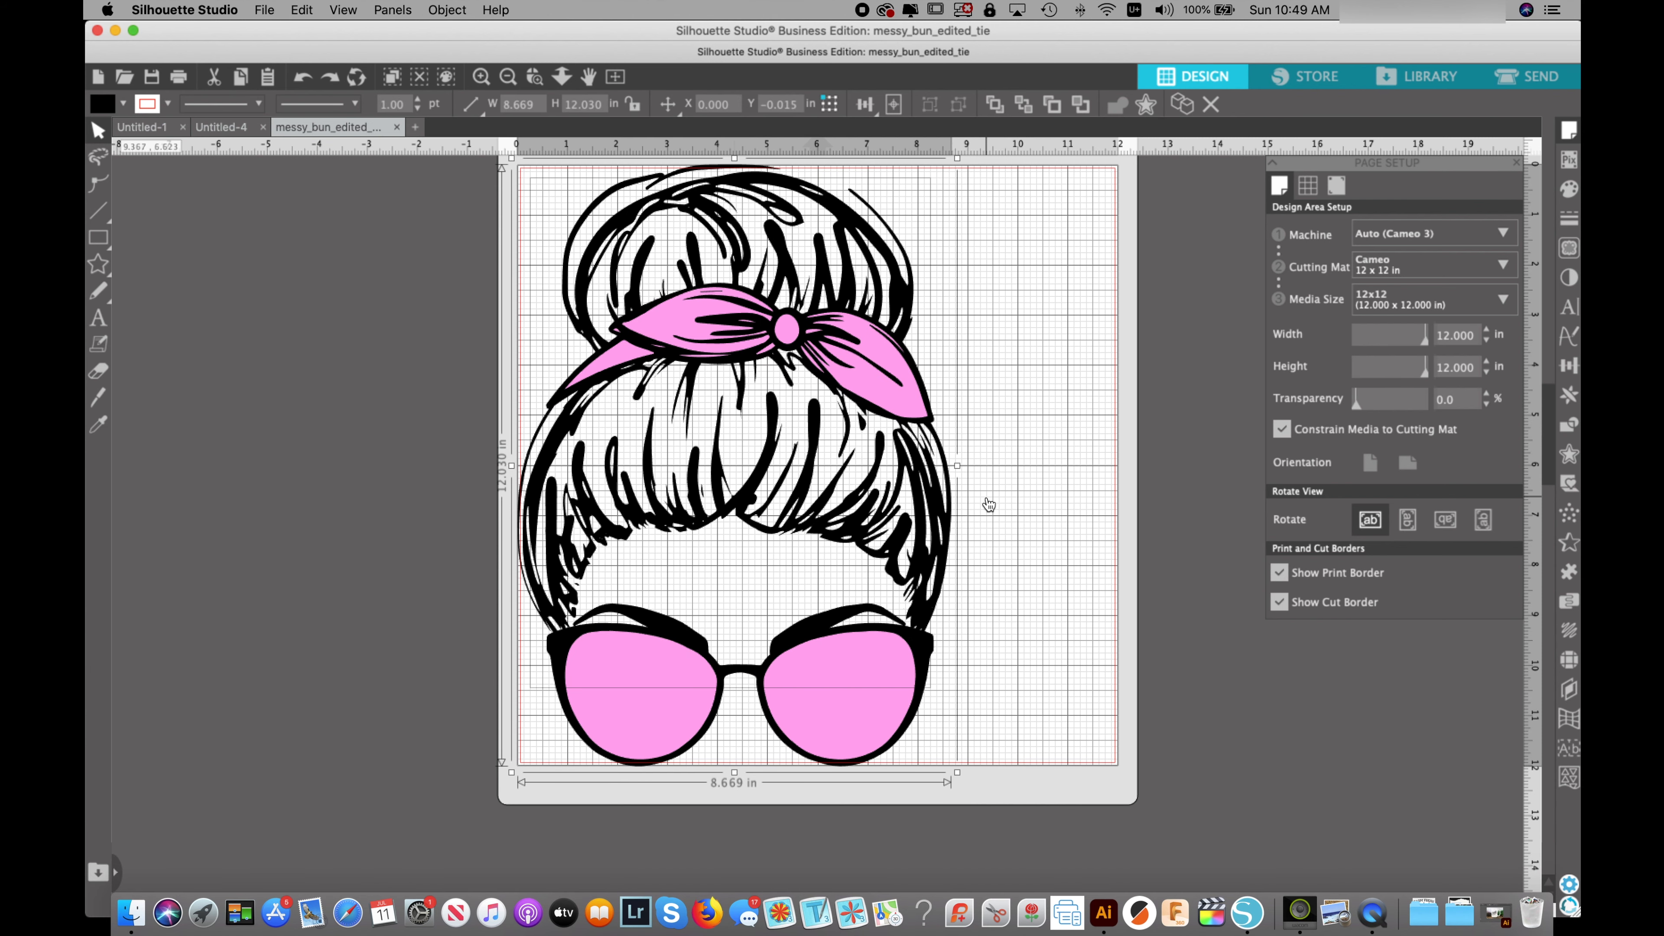
{"action": "left_click", "coordinate": [1048, 459]}
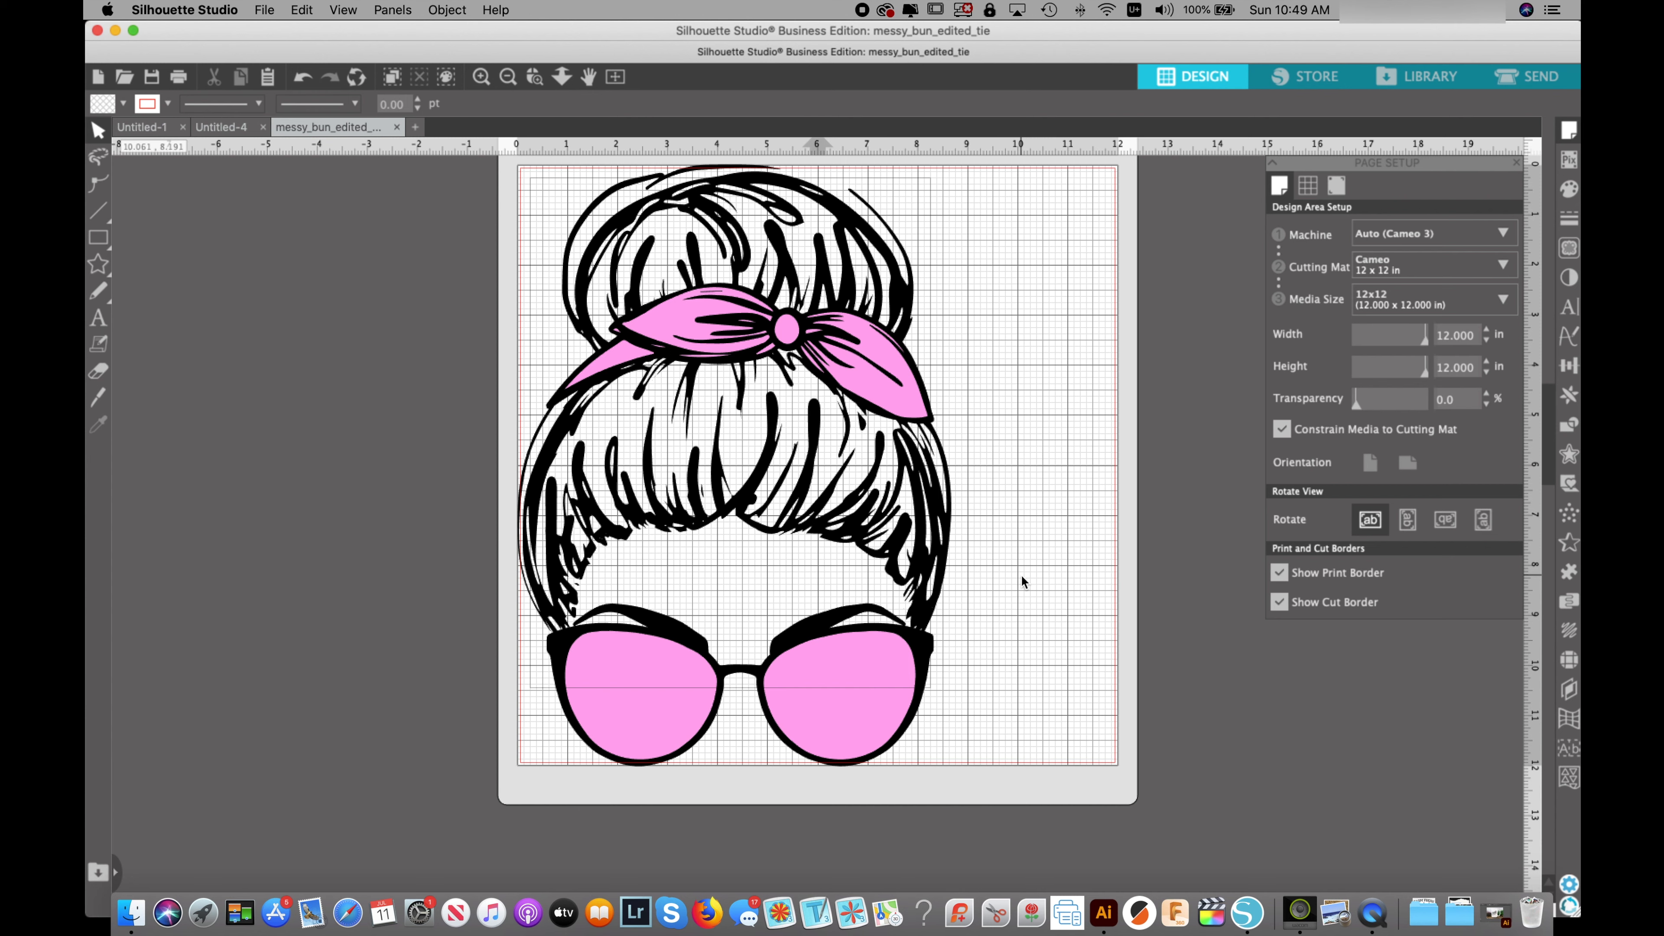
- Select all shapes of the messy bun design and group them
{"action": "scroll", "coordinate": [450, 181], "scroll_direction": "down", "scroll_amount": 1}
{"action": "left_click_drag", "start_coordinate": [450, 181], "coordinate": [959, 697]}
{"action": "left_click", "coordinate": [1064, 483]}
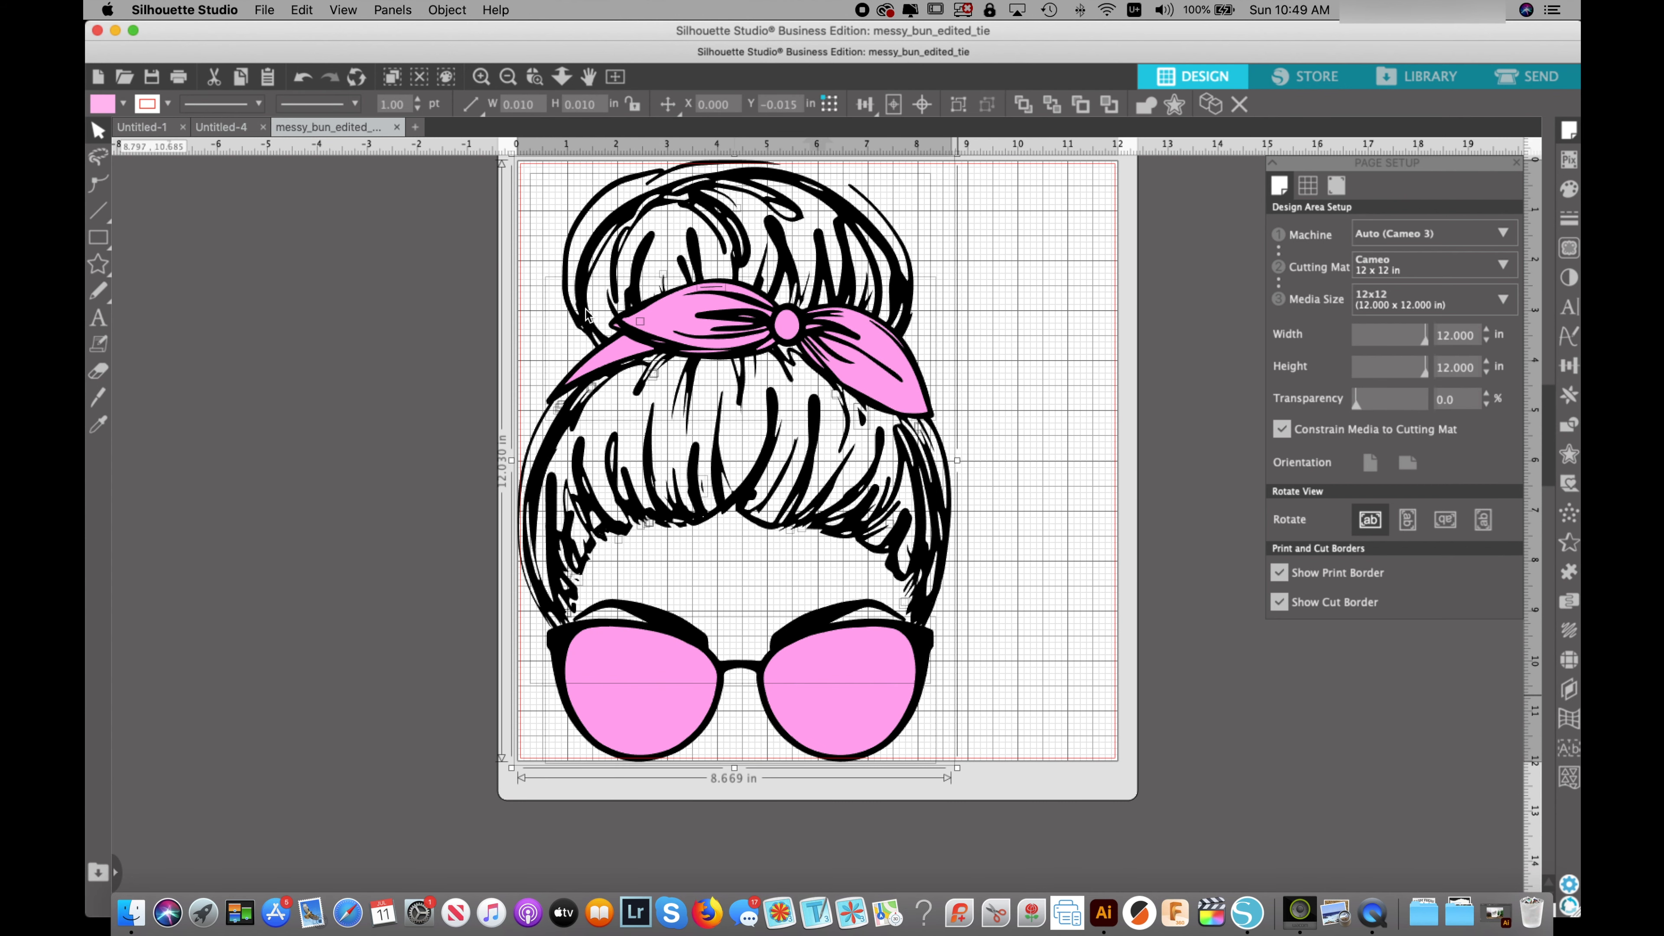
{"action": "scroll", "coordinate": [420, 184], "scroll_direction": "up", "scroll_amount": 2}
{"action": "left_click_drag", "start_coordinate": [417, 181], "coordinate": [943, 657]}
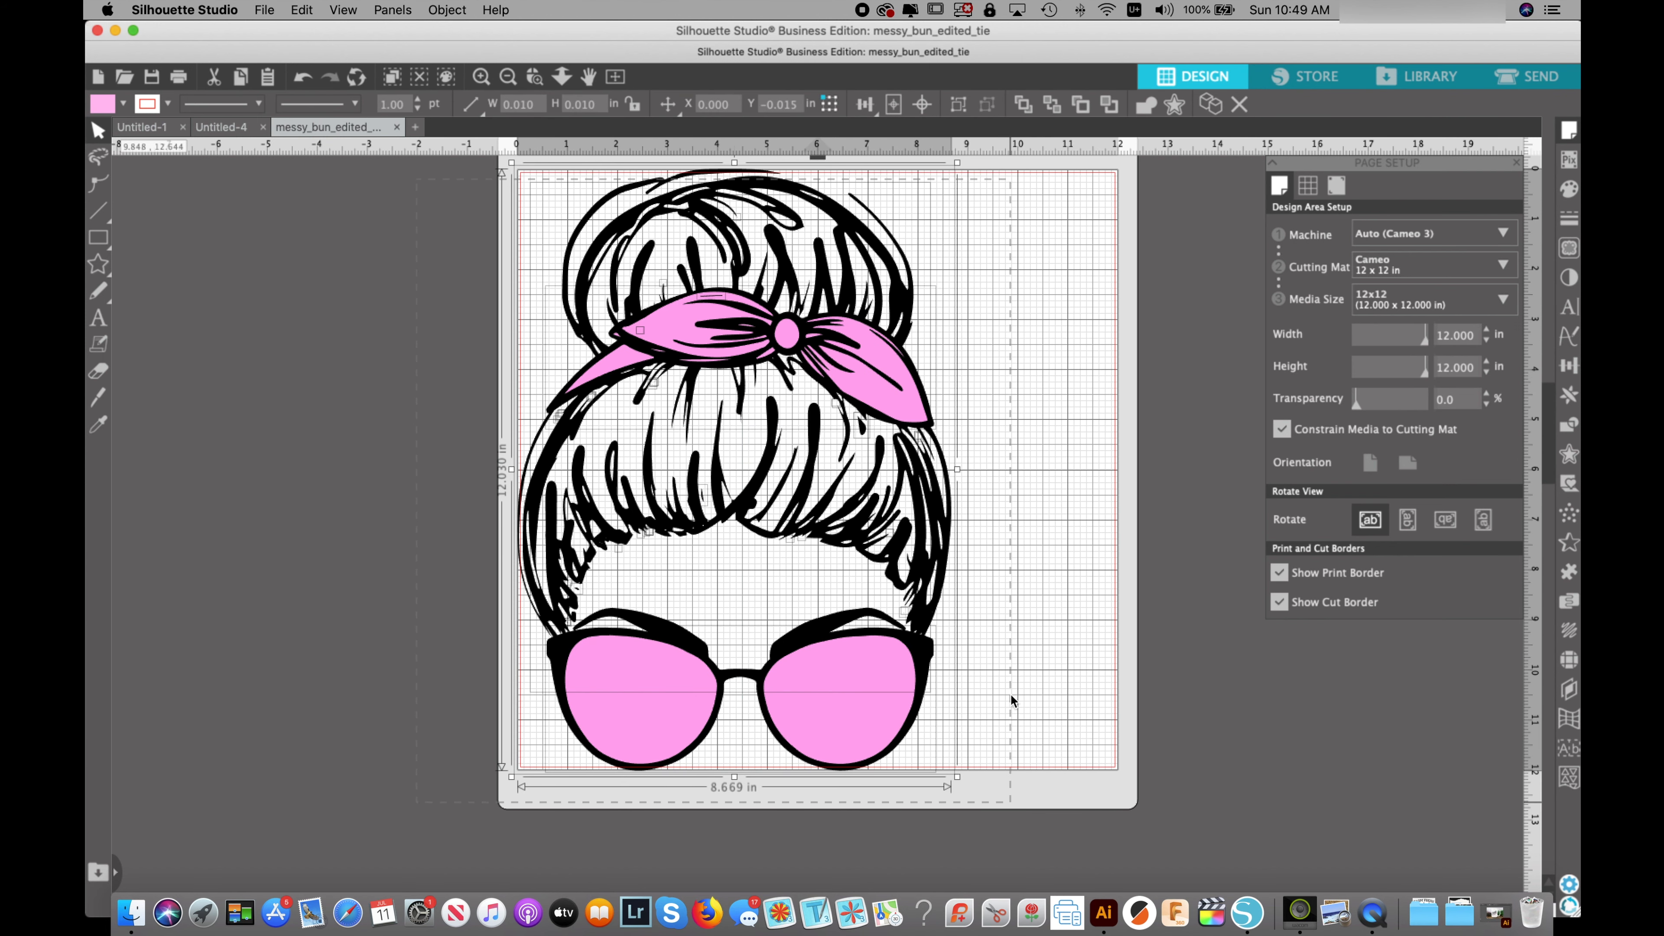
{"action": "right_click", "coordinate": [1023, 527]}
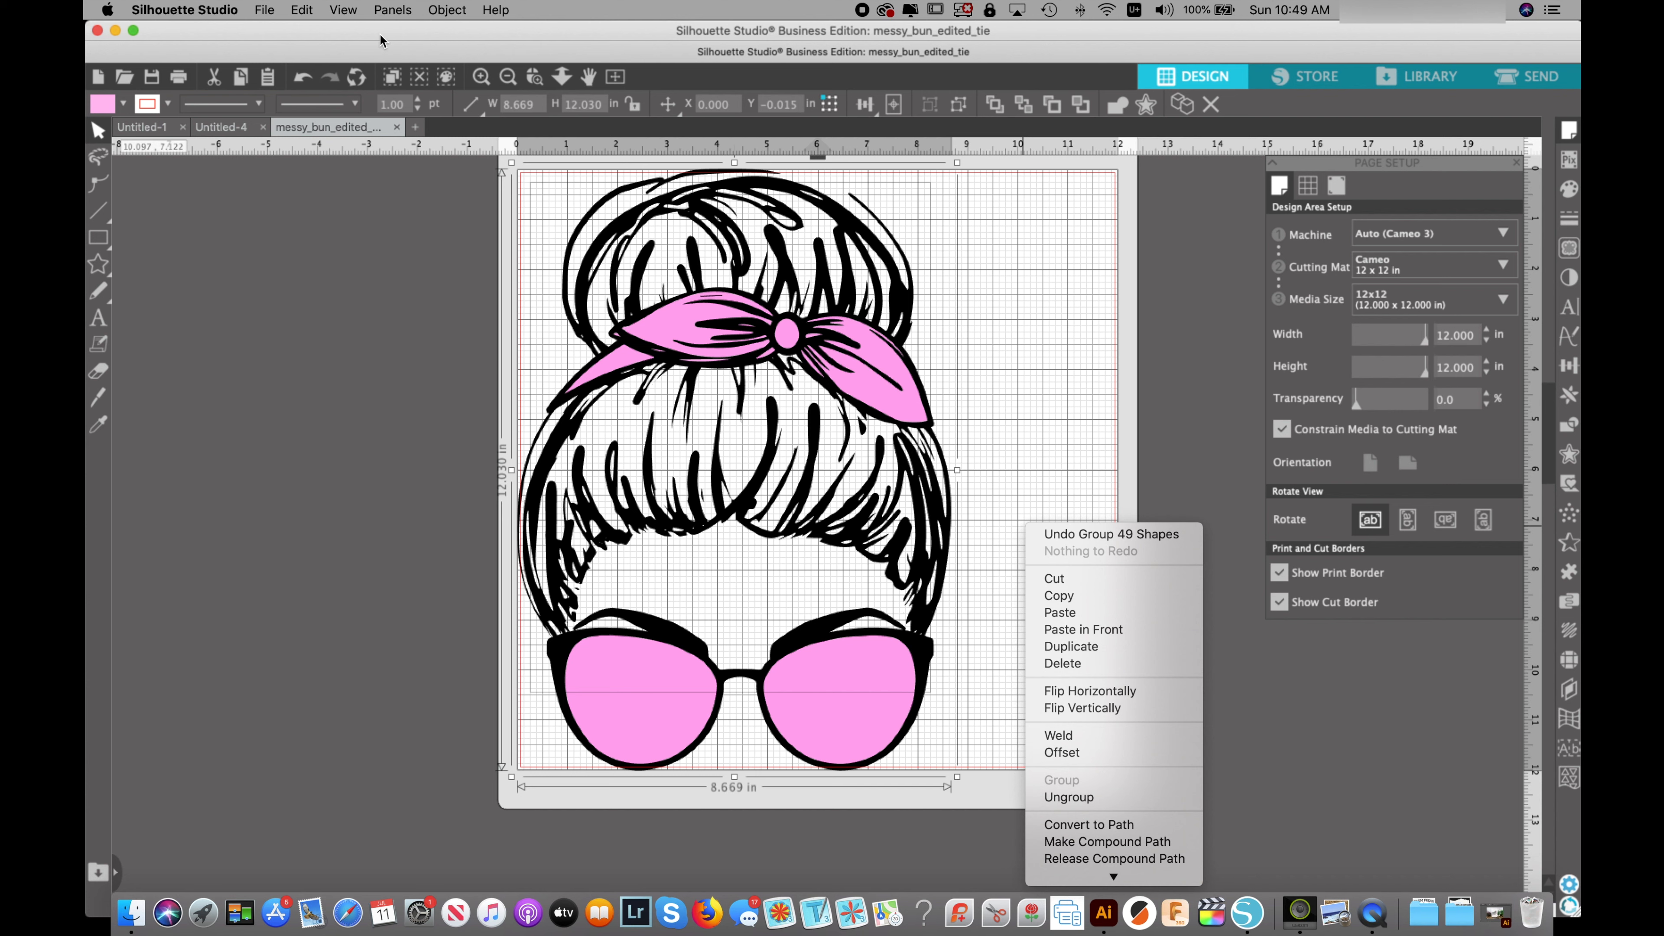
{"action": "left_click", "coordinate": [456, 13]}
{"action": "left_click", "coordinate": [455, 12]}
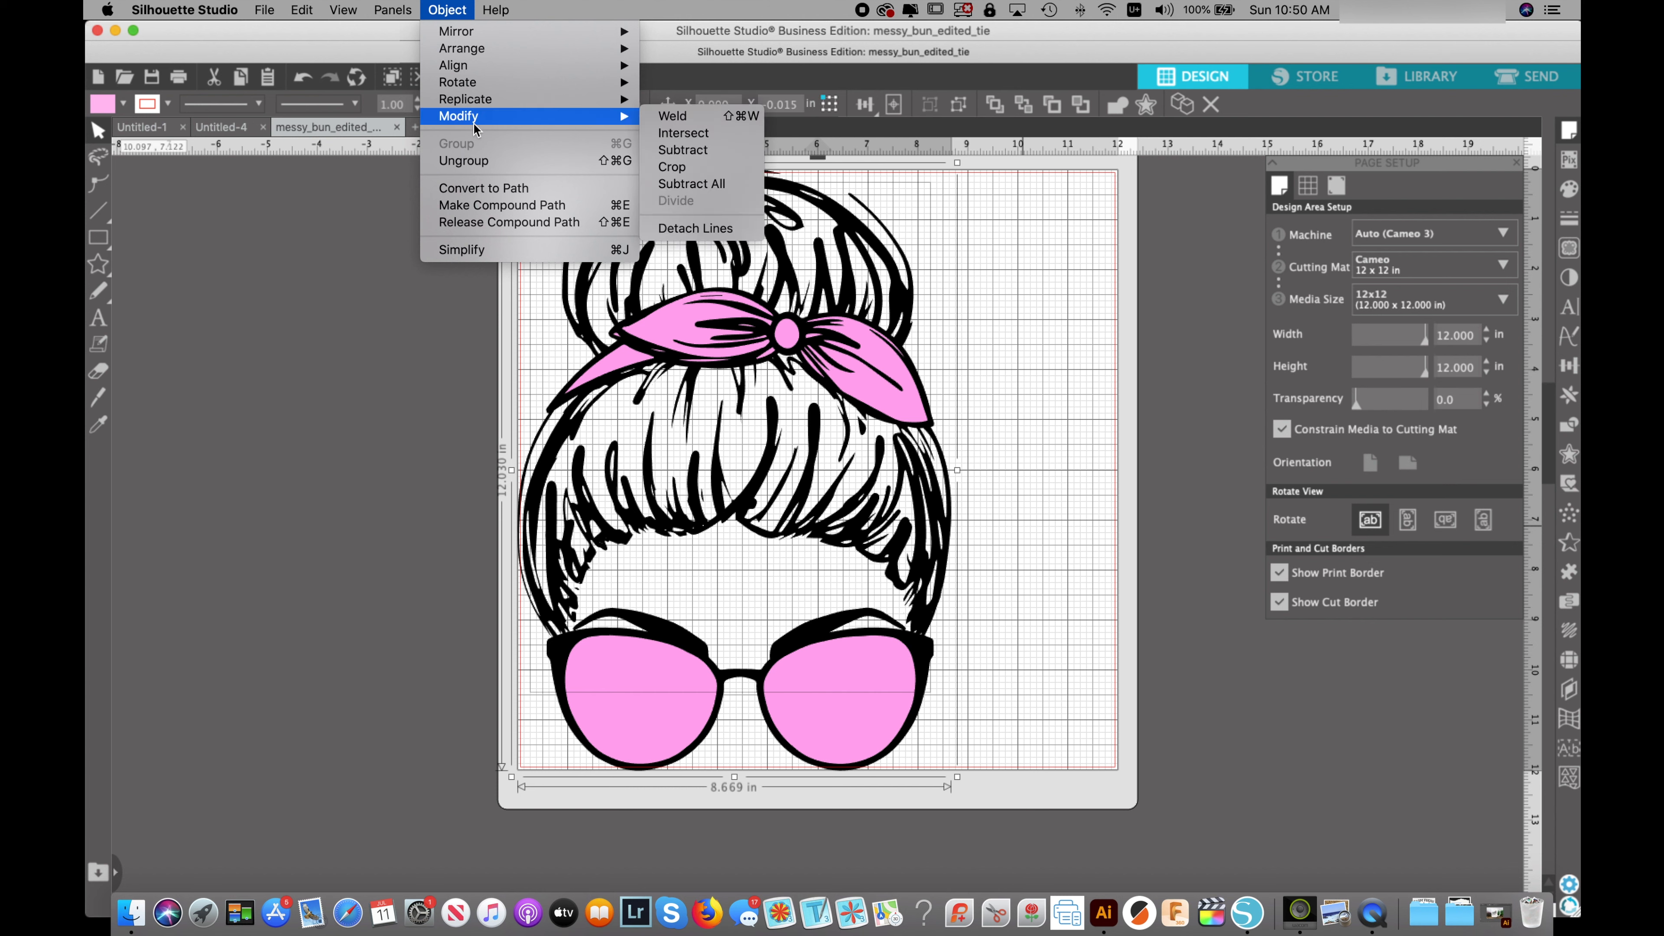
{"action": "left_click", "coordinate": [362, 306]}
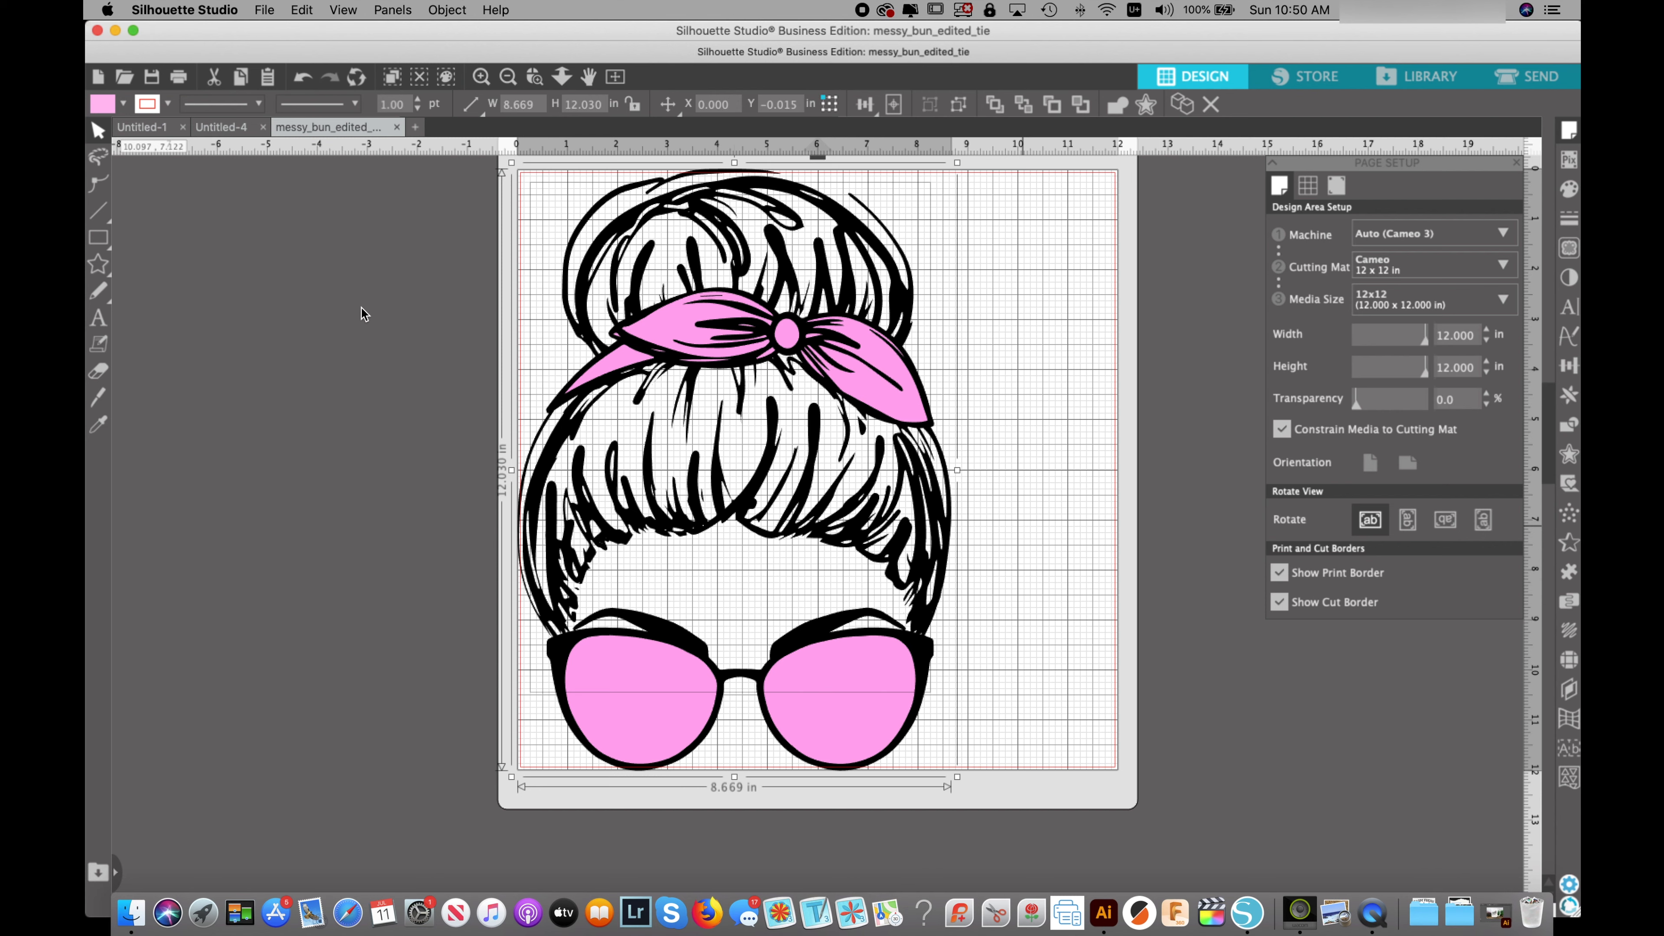
{"action": "left_click", "coordinate": [329, 286]}
- Shrink the grouped design proportionally to about 8.47 by 11.75 in and center it on the page
{"action": "left_click_drag", "start_coordinate": [662, 291], "coordinate": [795, 328]}
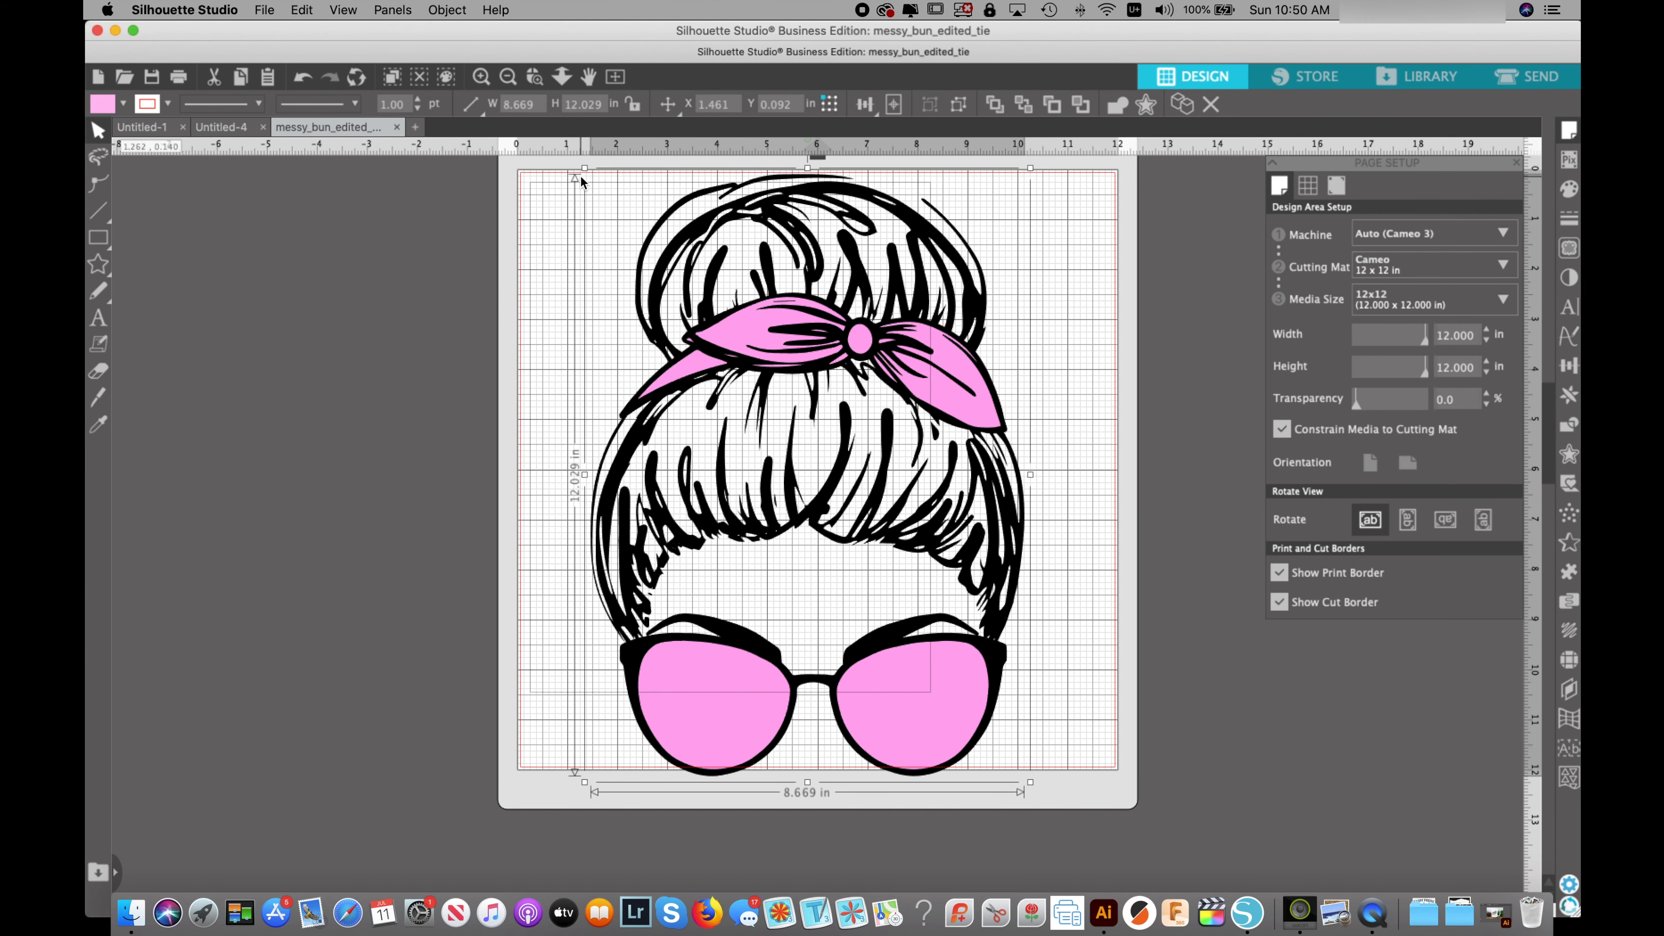
{"action": "left_click", "coordinate": [584, 783]}
{"action": "left_click_drag", "start_coordinate": [585, 785], "coordinate": [595, 775]}
{"action": "left_click_drag", "start_coordinate": [596, 774], "coordinate": [598, 773]}
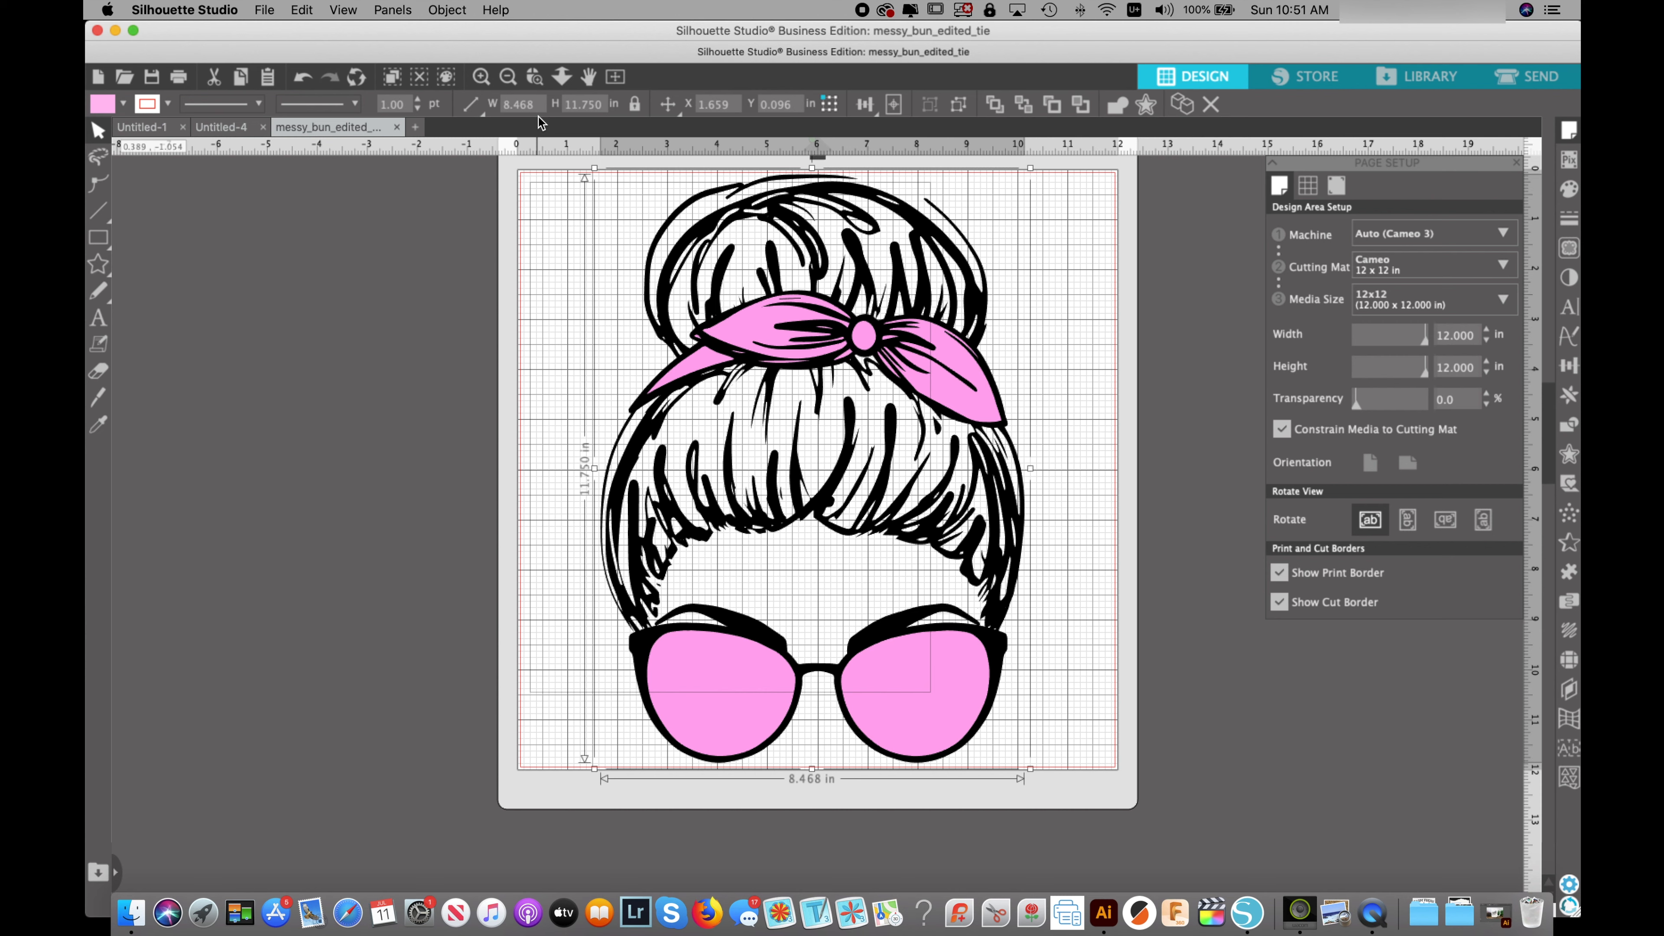
{"action": "left_click", "coordinate": [895, 105]}
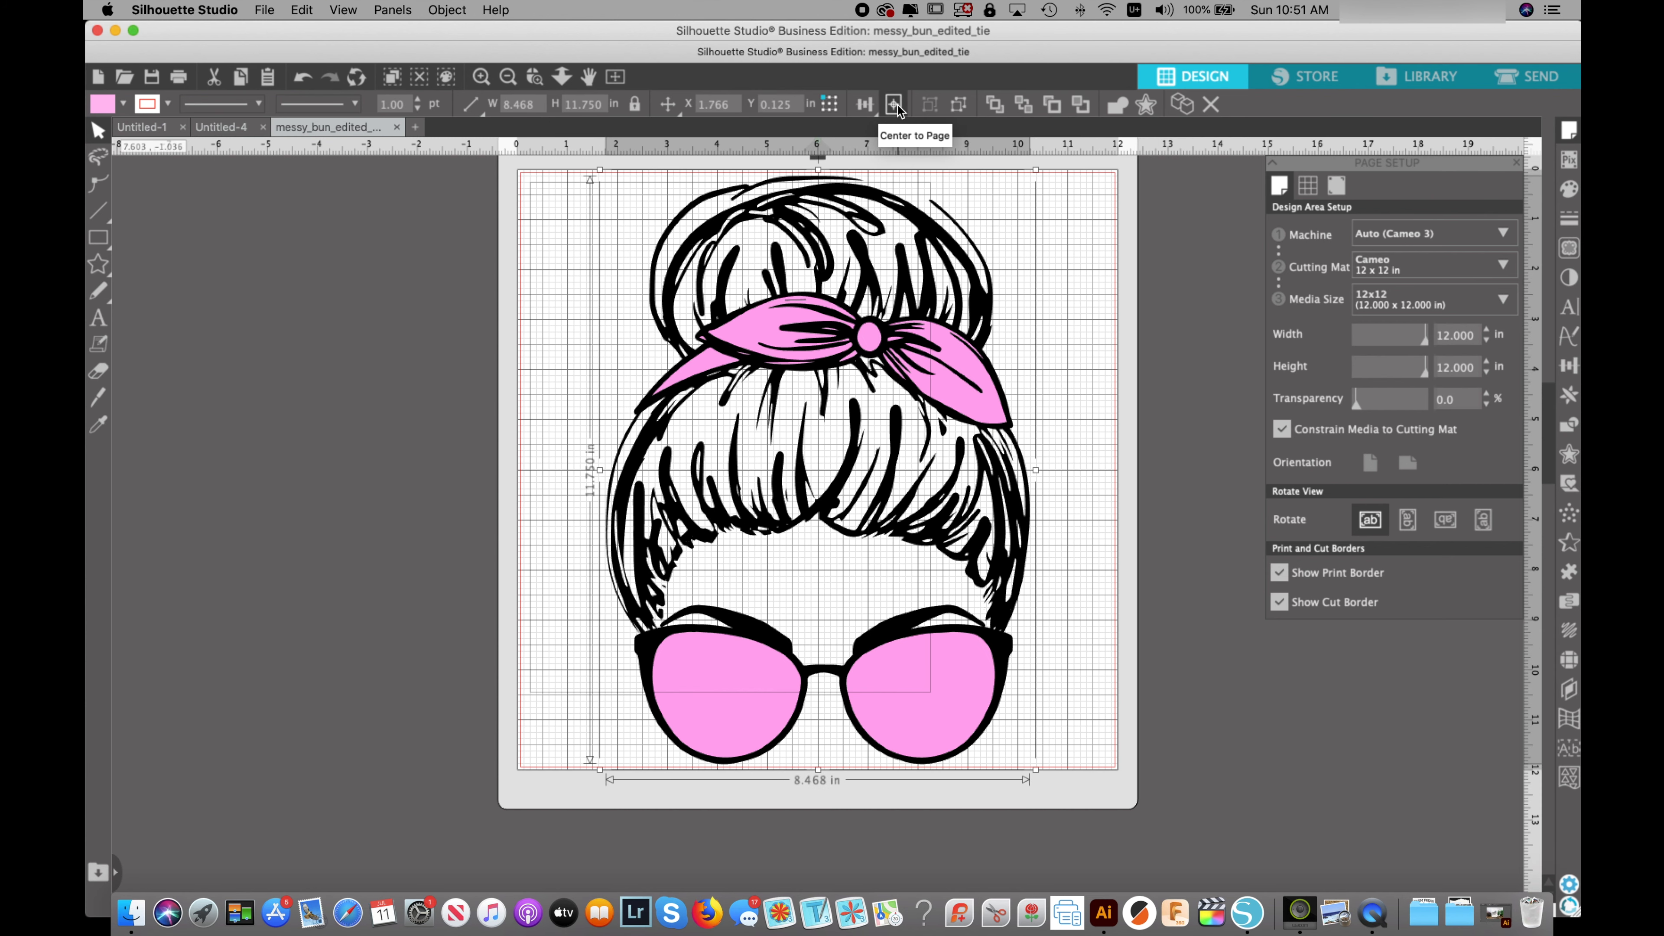
{"action": "left_click", "coordinate": [1125, 312]}
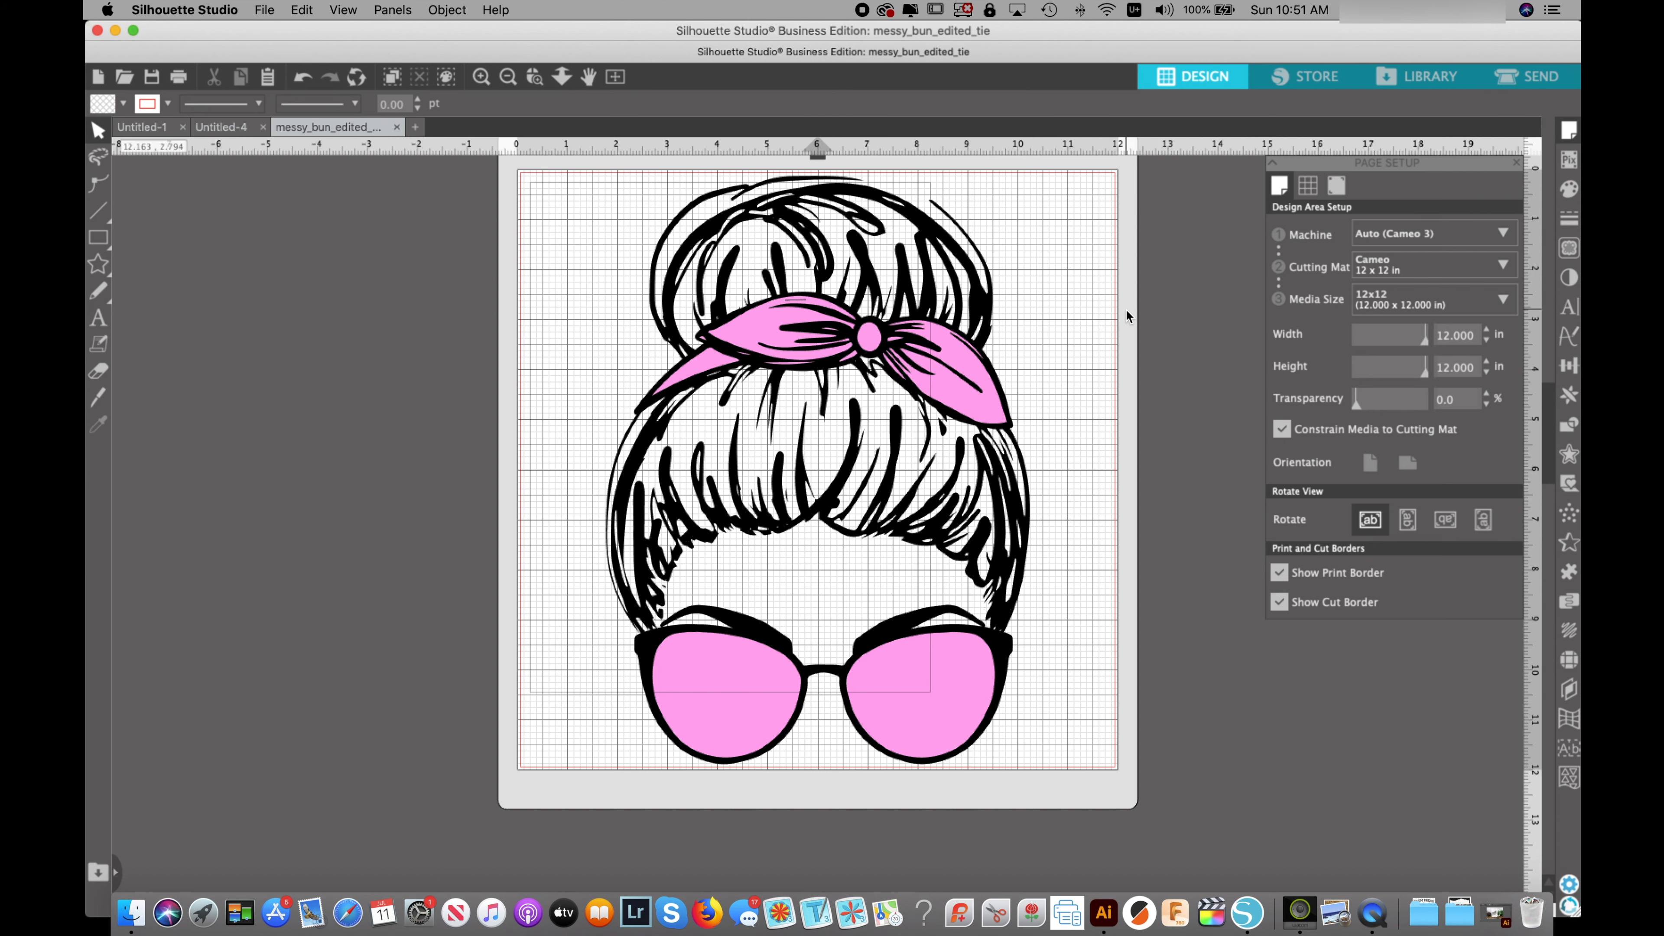
- Close the page setup, select the grouped design and open its fill color settings
{"action": "scroll", "coordinate": [1125, 315], "scroll_direction": "left", "scroll_amount": 5}
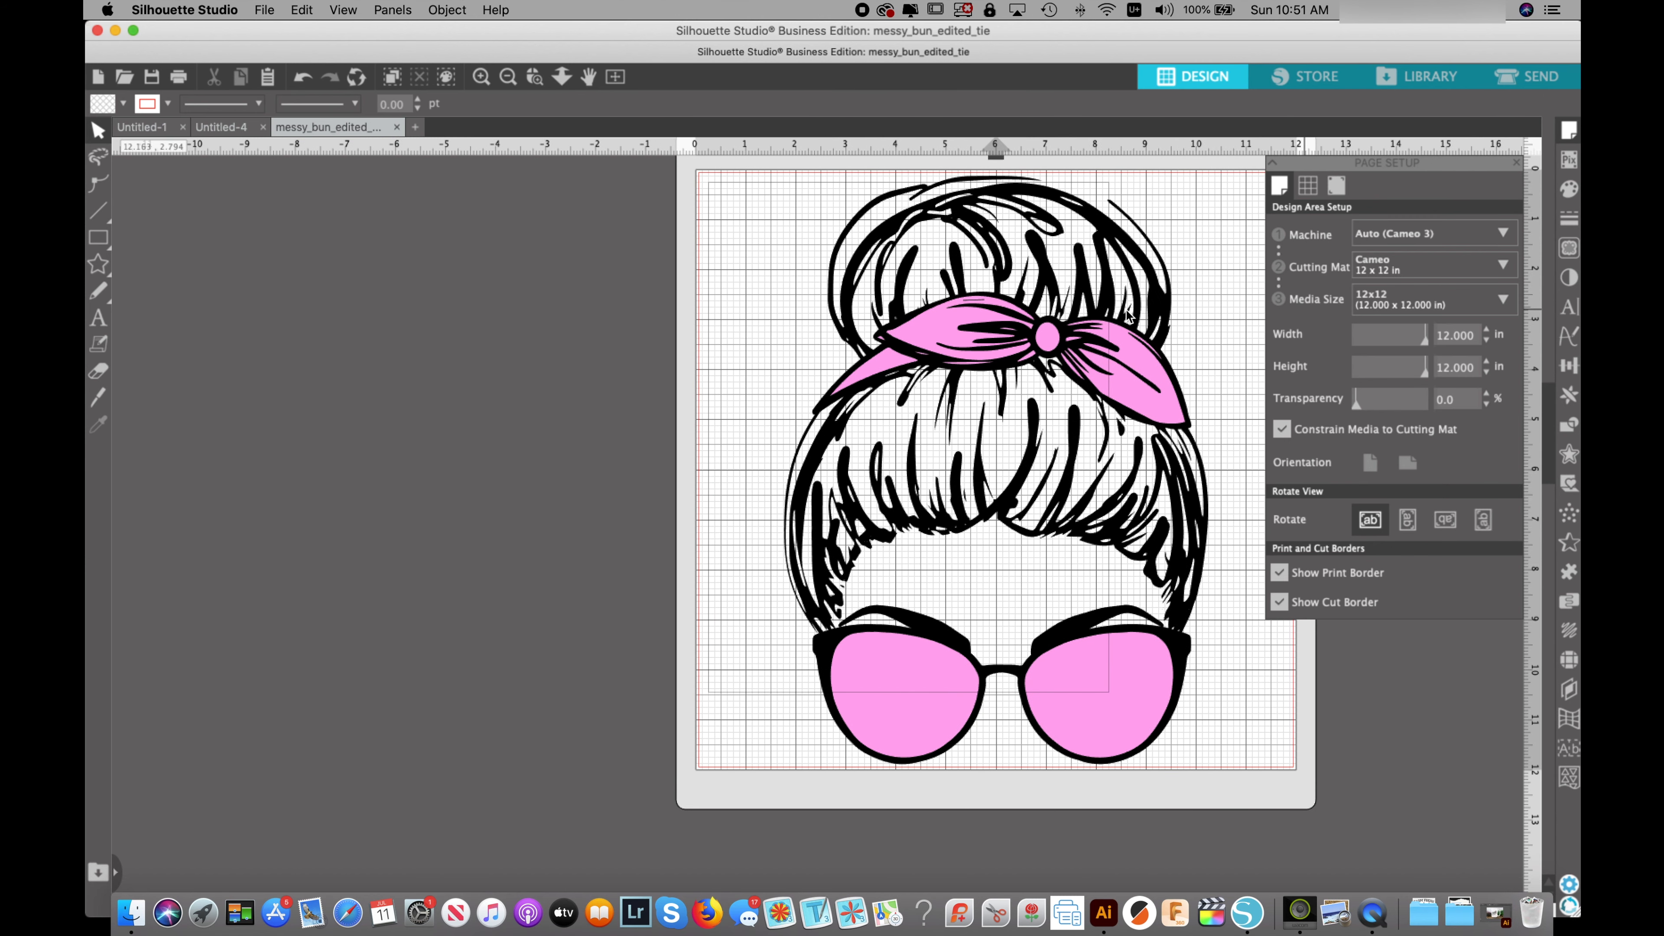
{"action": "scroll", "coordinate": [1125, 315], "scroll_direction": "right", "scroll_amount": 5}
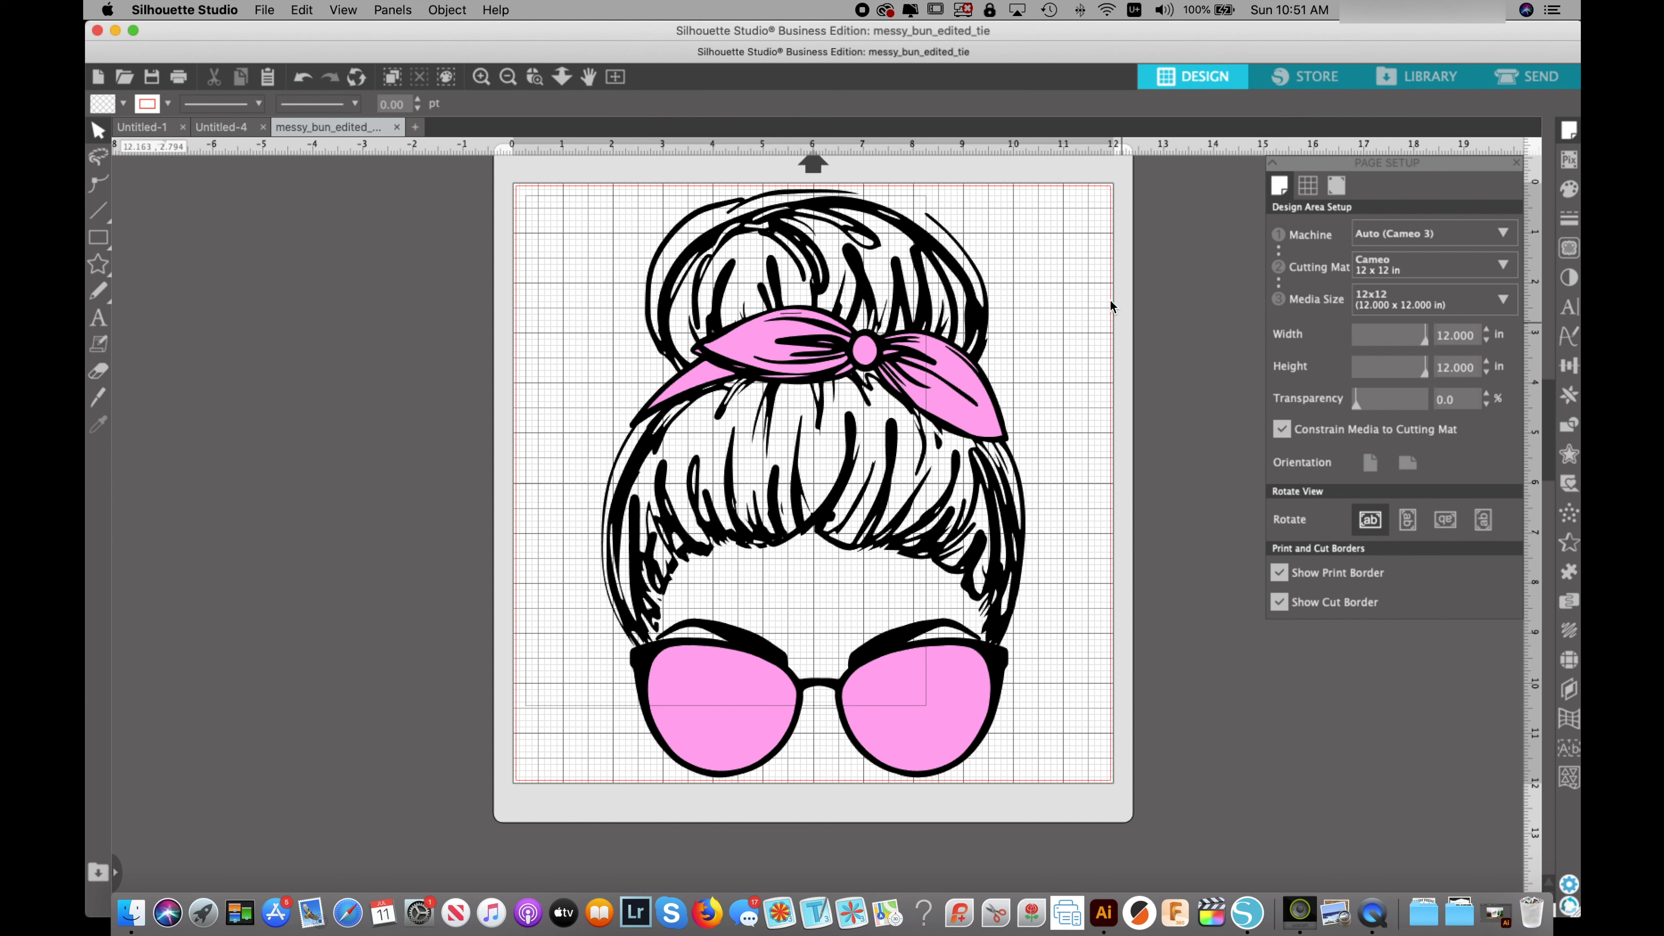
{"action": "left_click", "coordinate": [1517, 163]}
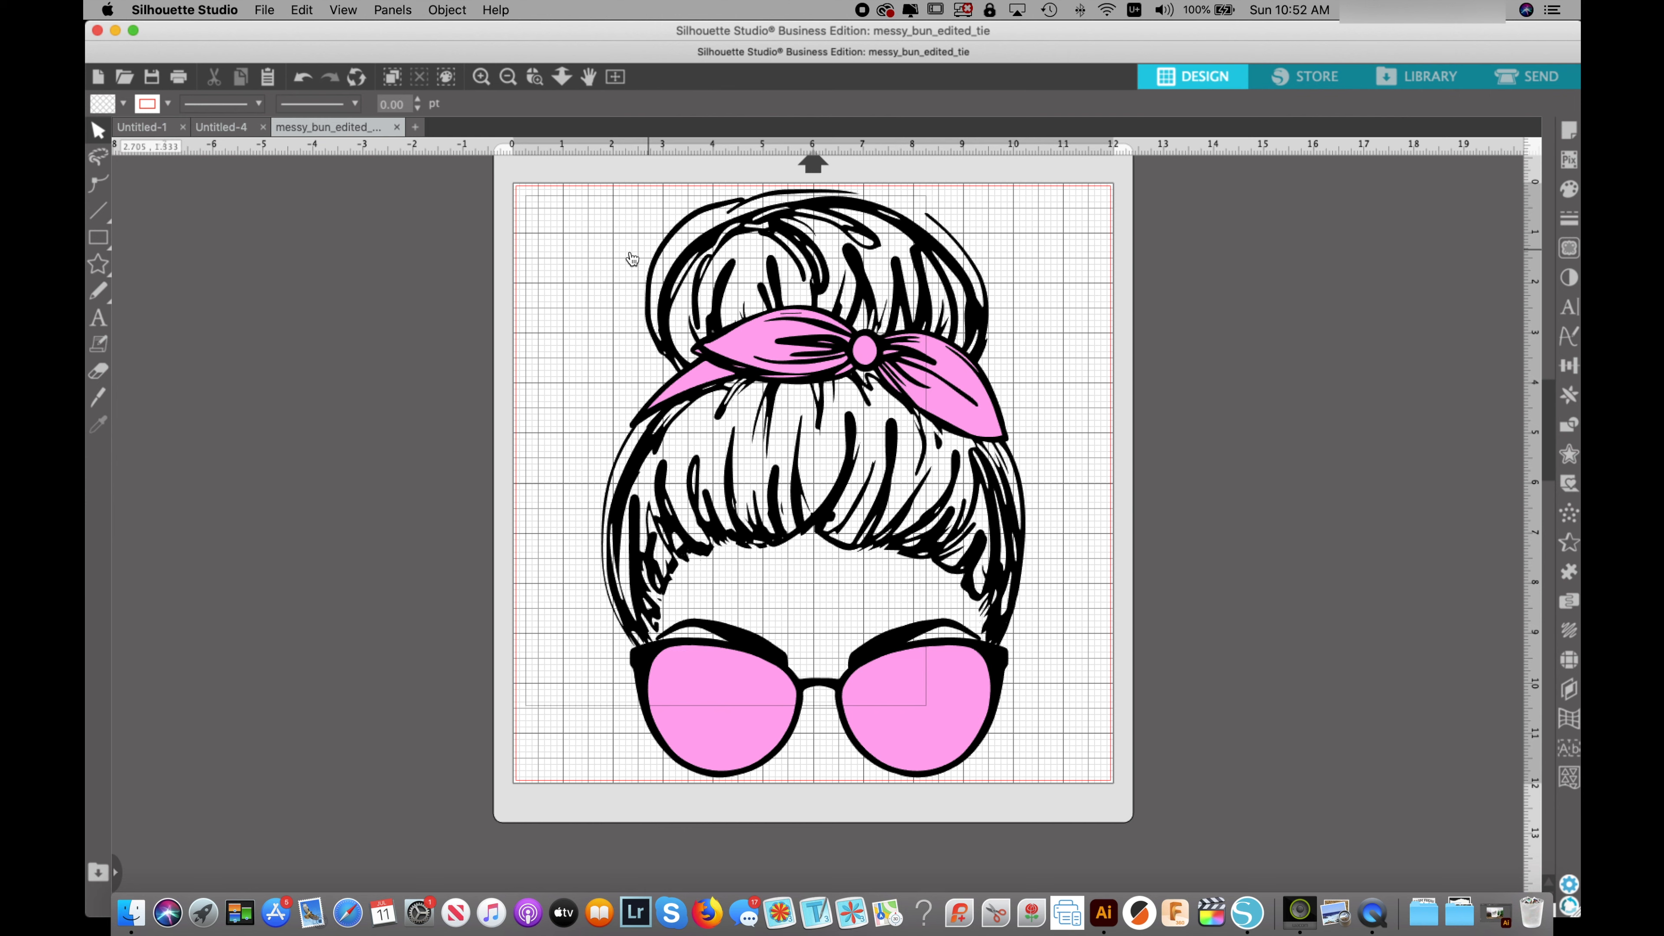
{"action": "scroll", "coordinate": [931, 318], "scroll_direction": "down", "scroll_amount": 1}
{"action": "left_click", "coordinate": [925, 317]}
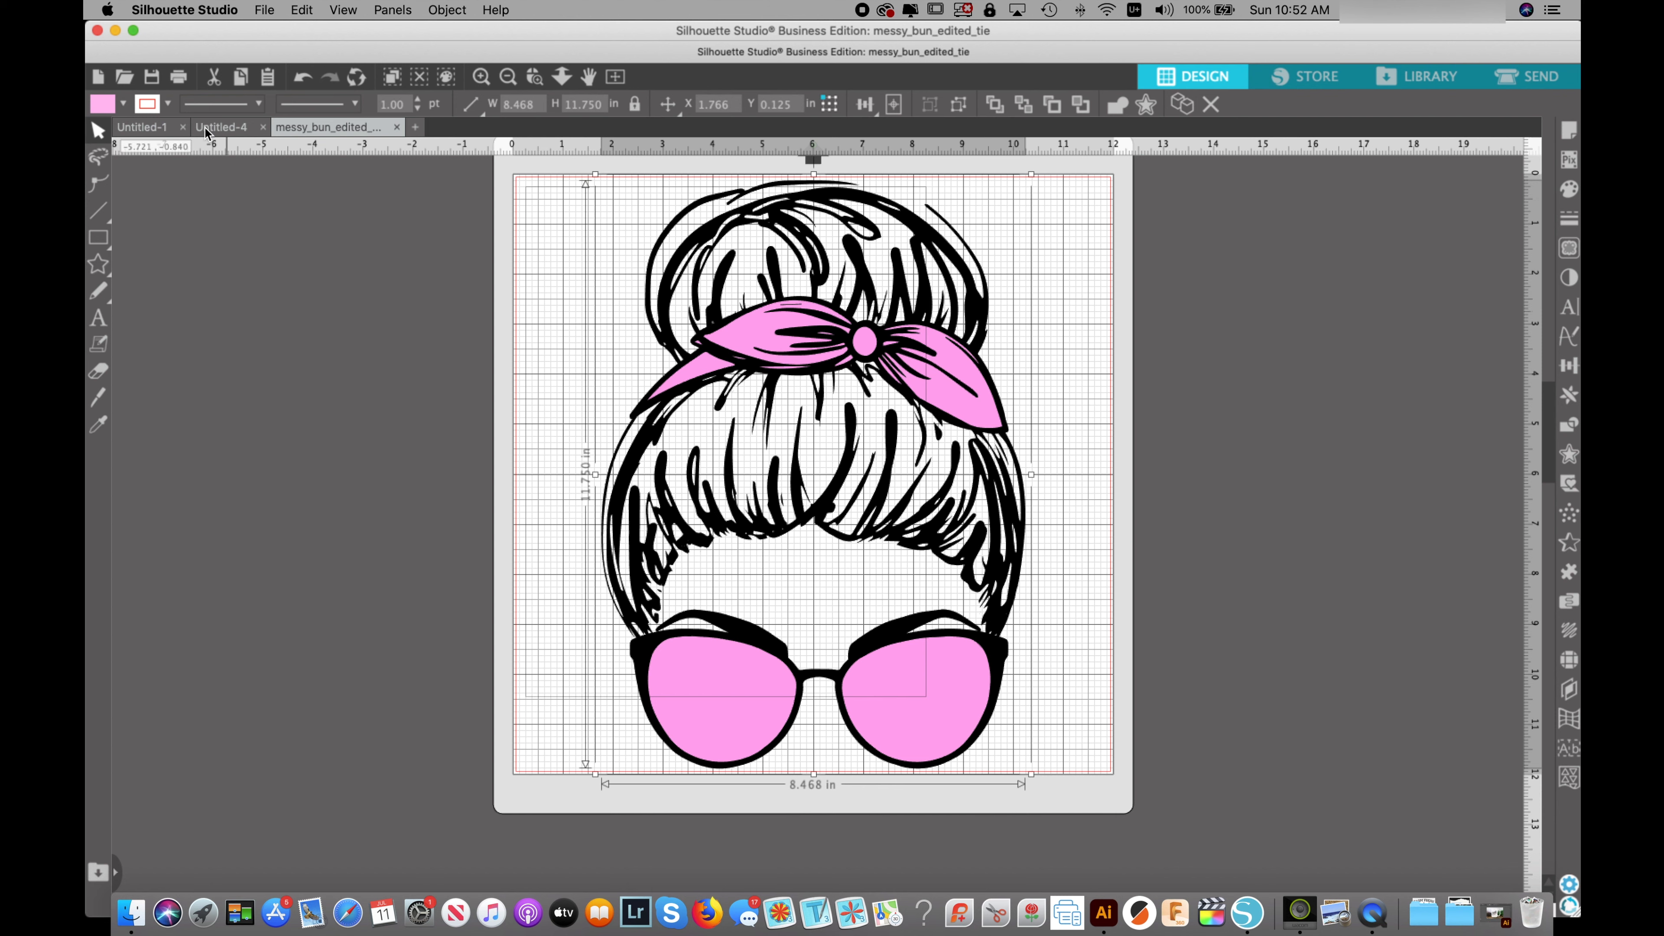
{"action": "left_click", "coordinate": [124, 105]}
{"action": "left_click", "coordinate": [1570, 192]}
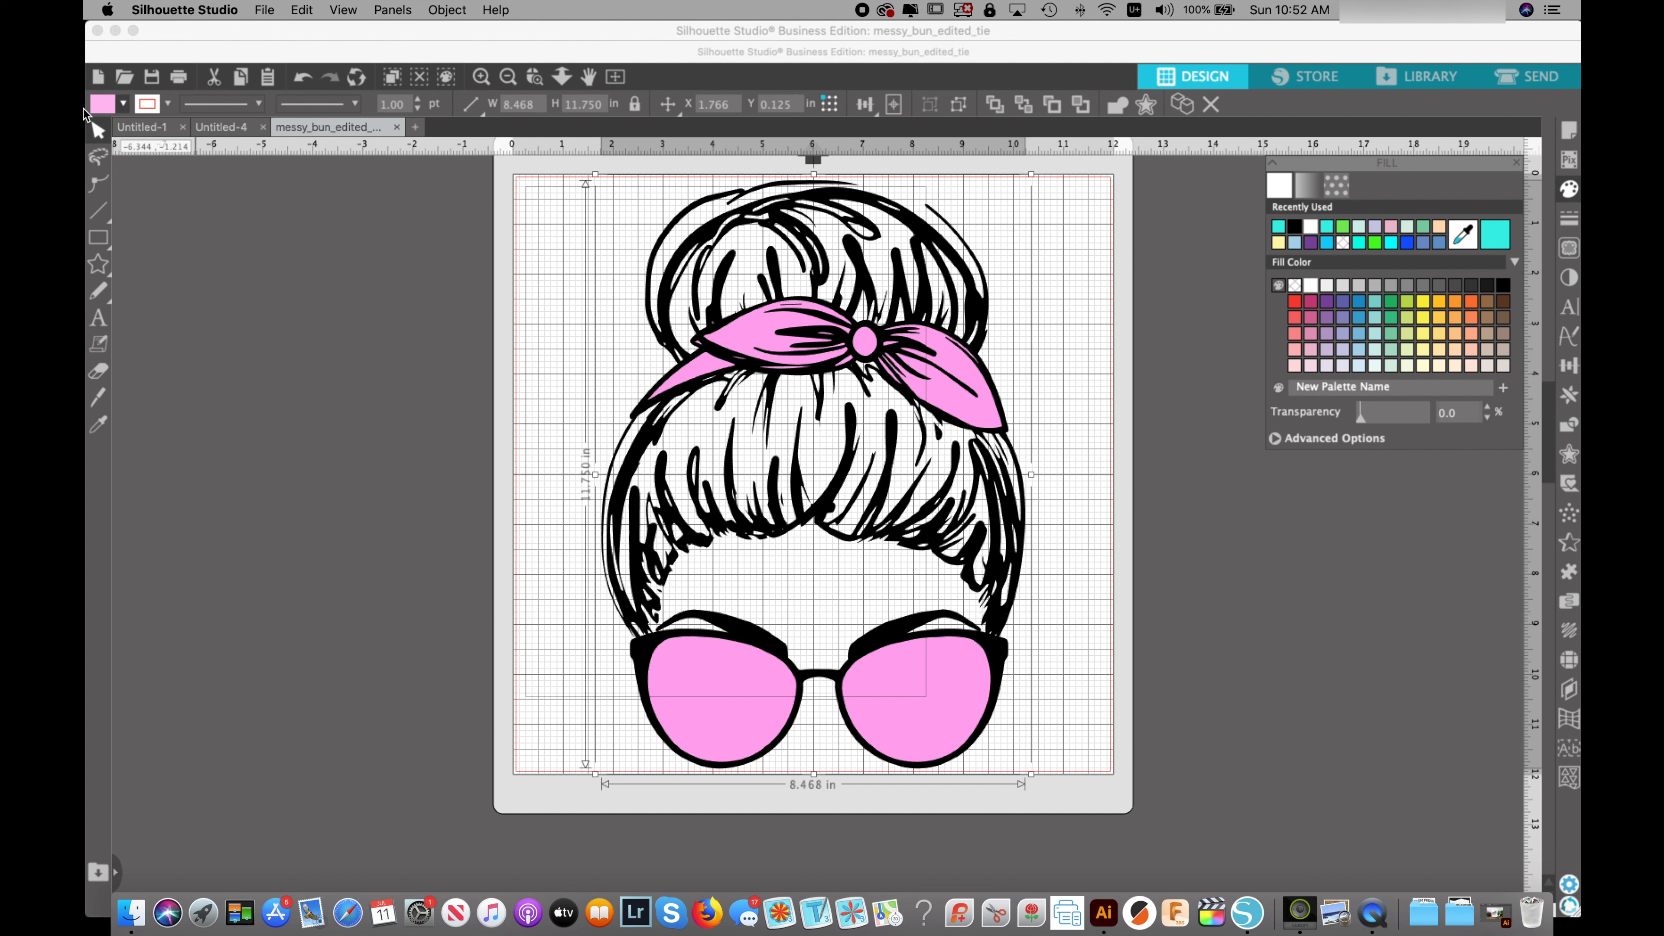
- Try a teal fill on the whole grouped design and undo it
{"action": "left_click", "coordinate": [125, 103]}
{"action": "left_click", "coordinate": [125, 103]}
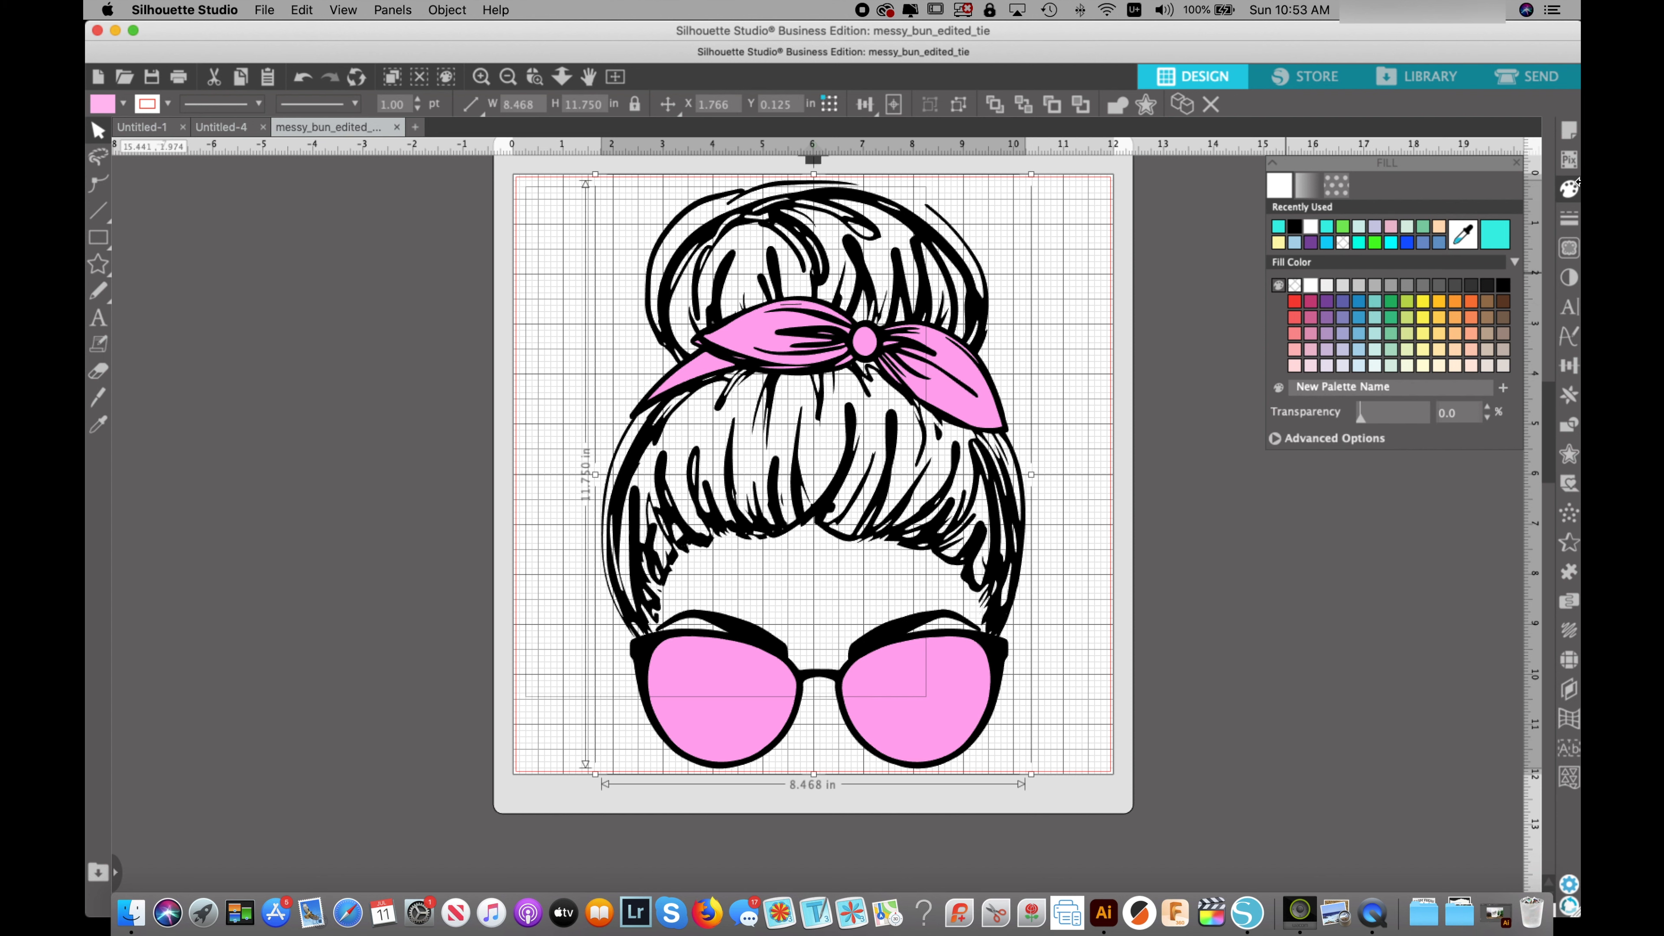
{"action": "left_click", "coordinate": [1375, 302]}
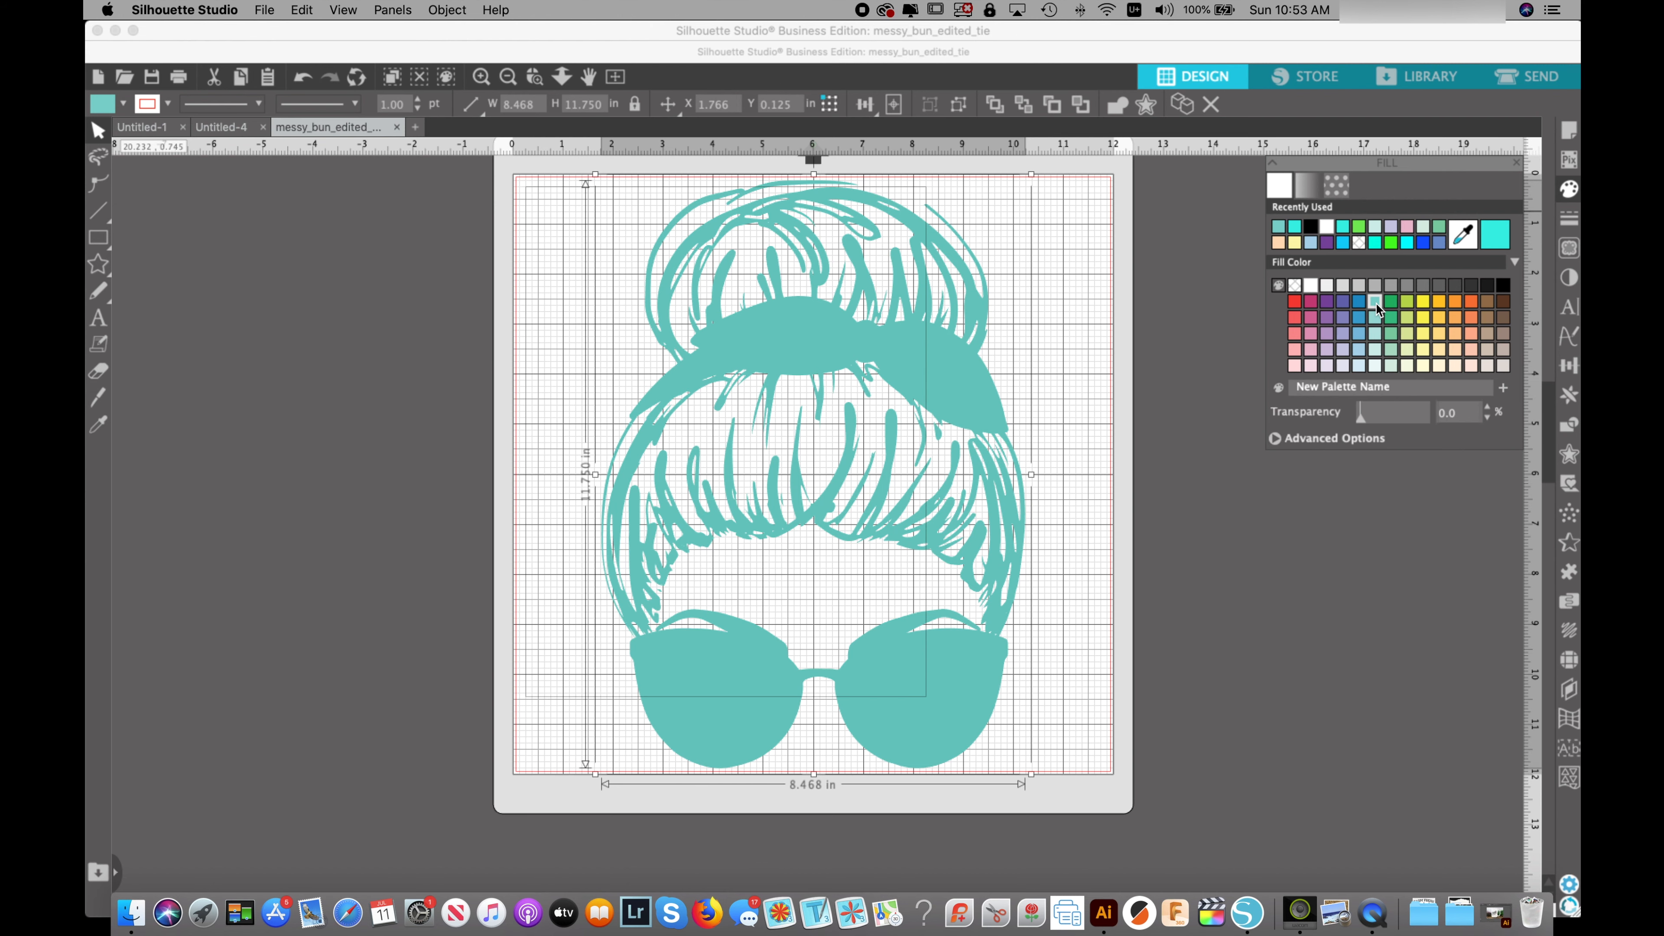
{"action": "key", "text": "super+z"}
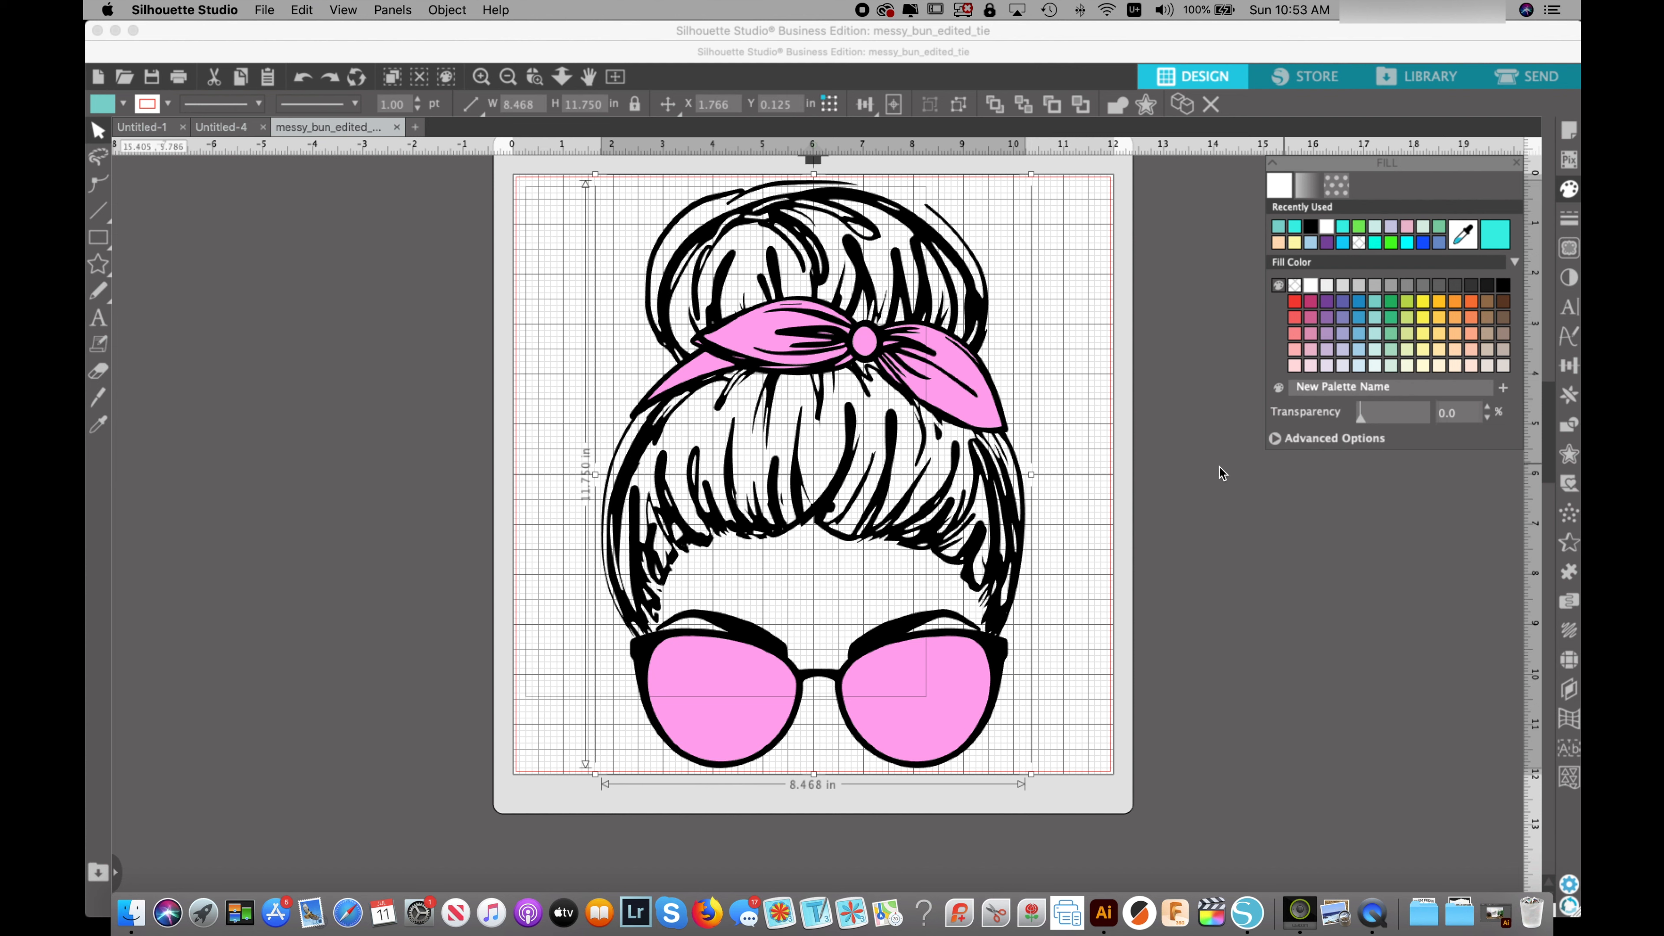
- Ungroup the messy bun design into separate shapes and deselect them
{"action": "left_click", "coordinate": [1203, 473]}
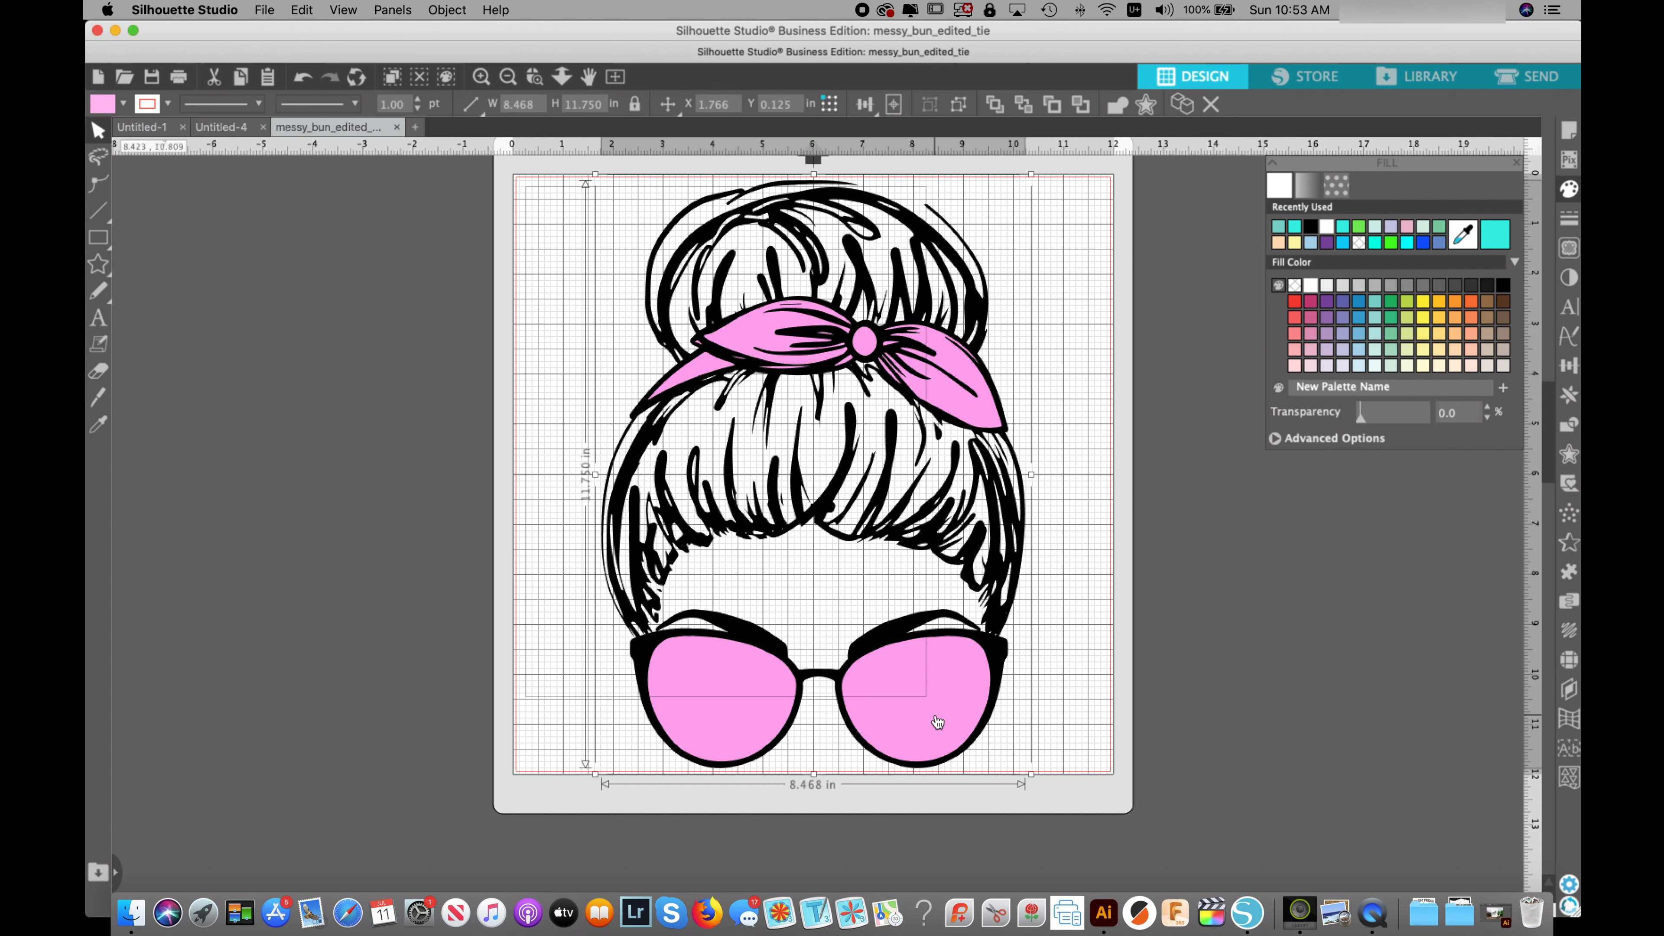
{"action": "left_click", "coordinate": [1069, 672]}
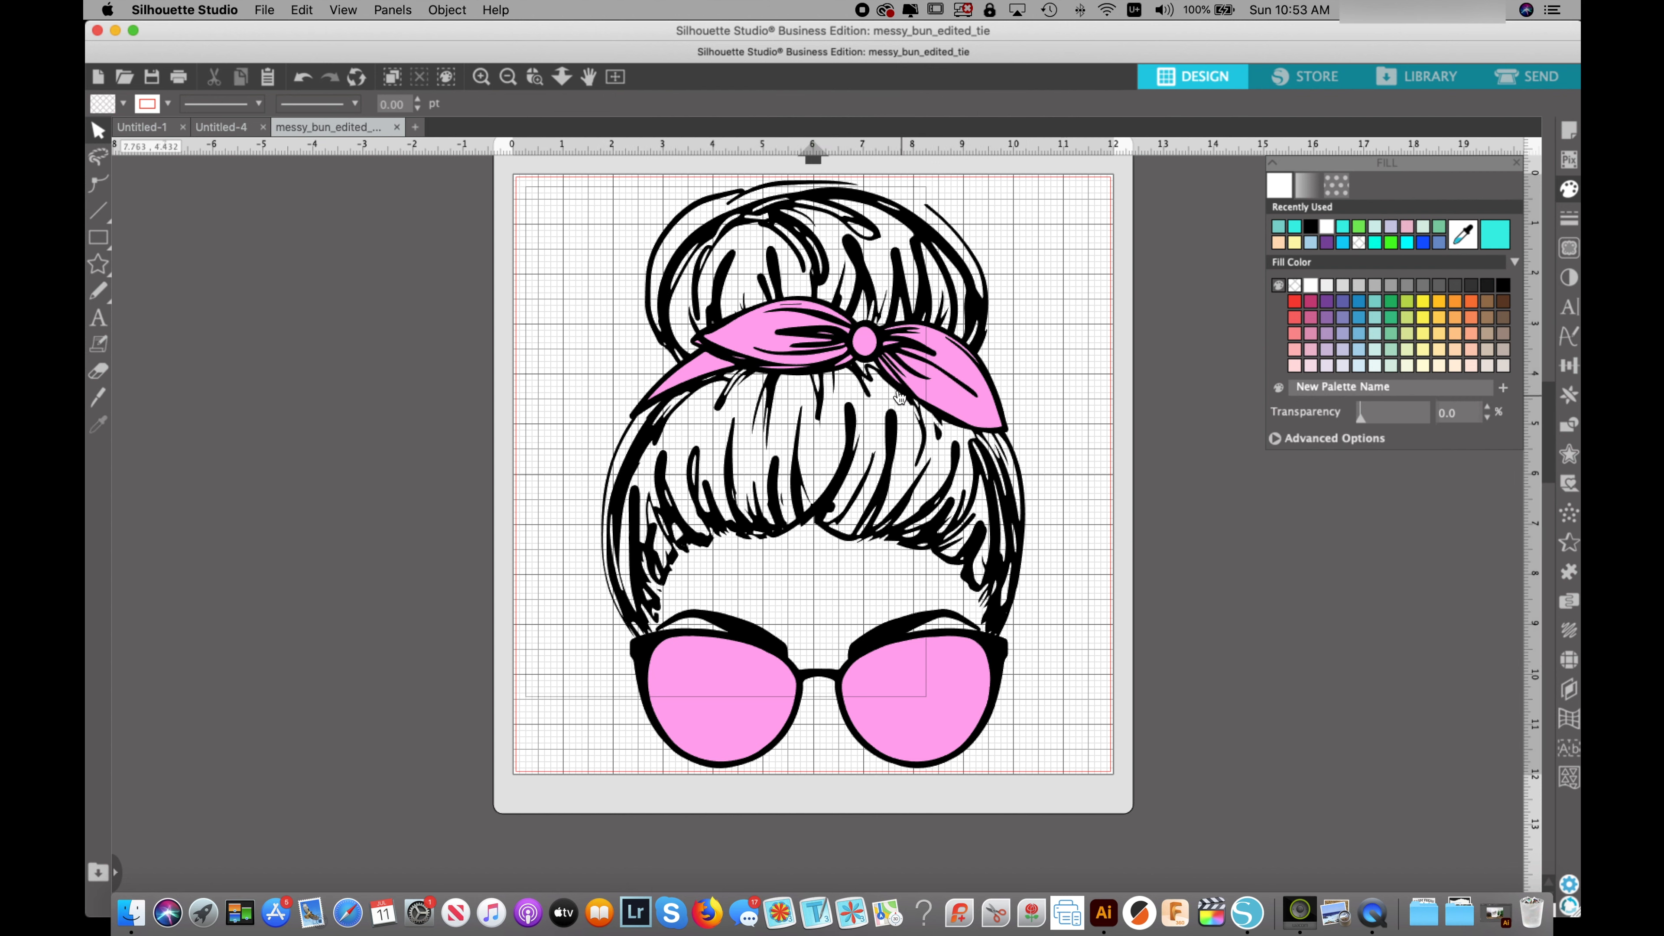
{"action": "left_click", "coordinate": [892, 371]}
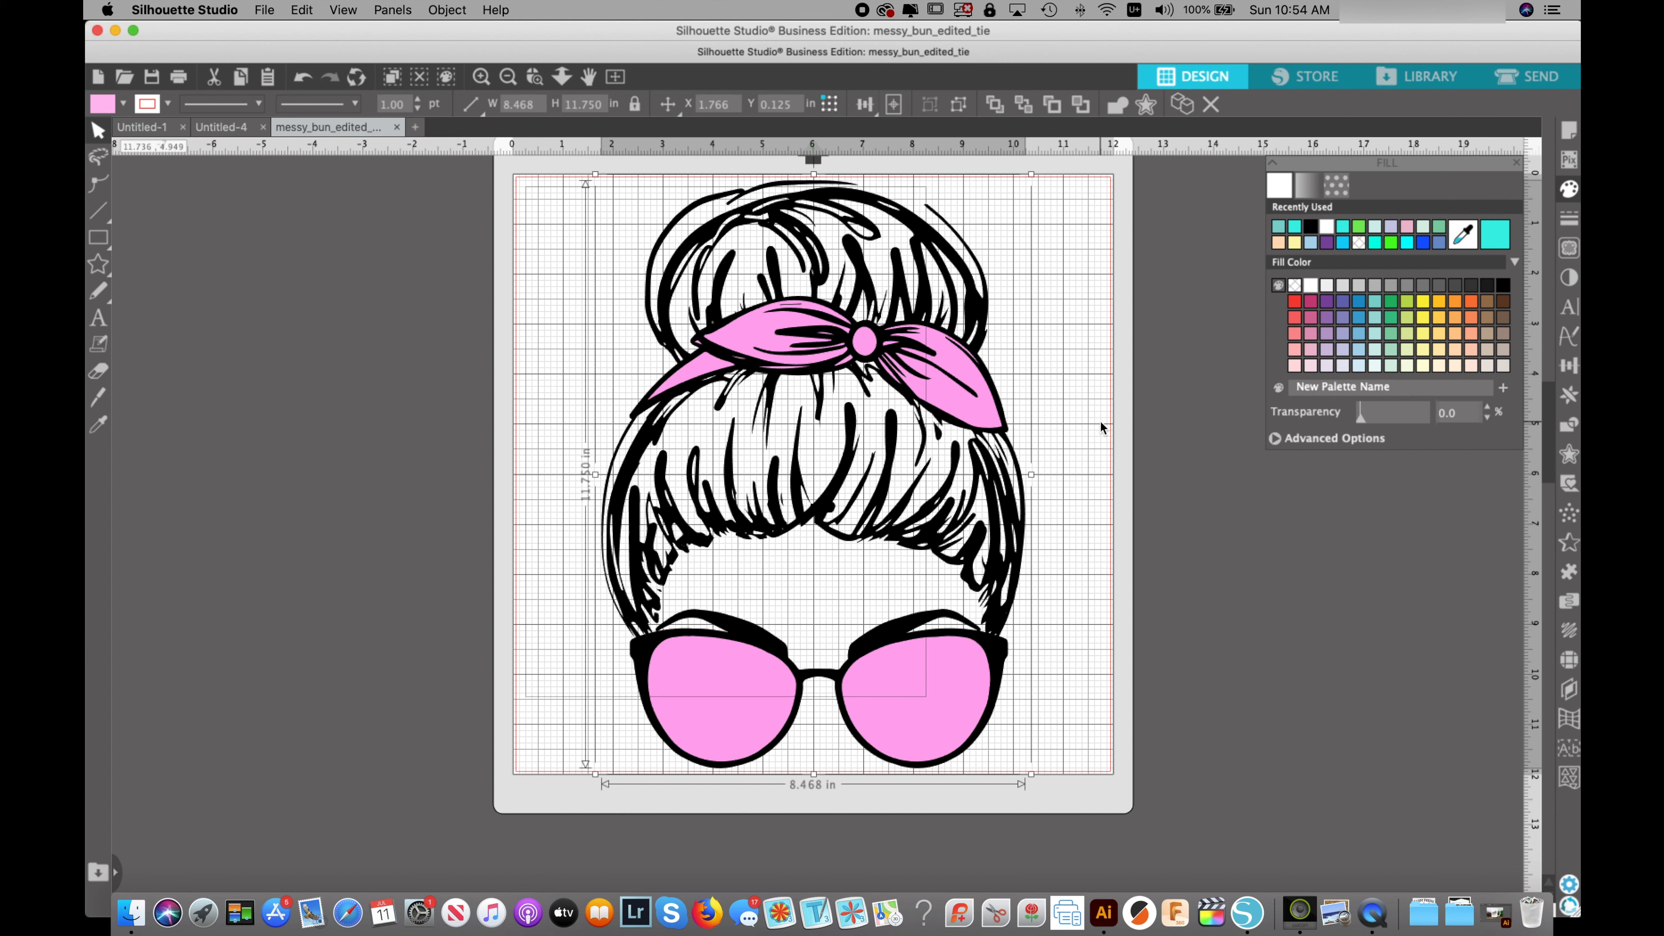
{"action": "key", "text": "super+shift+g"}
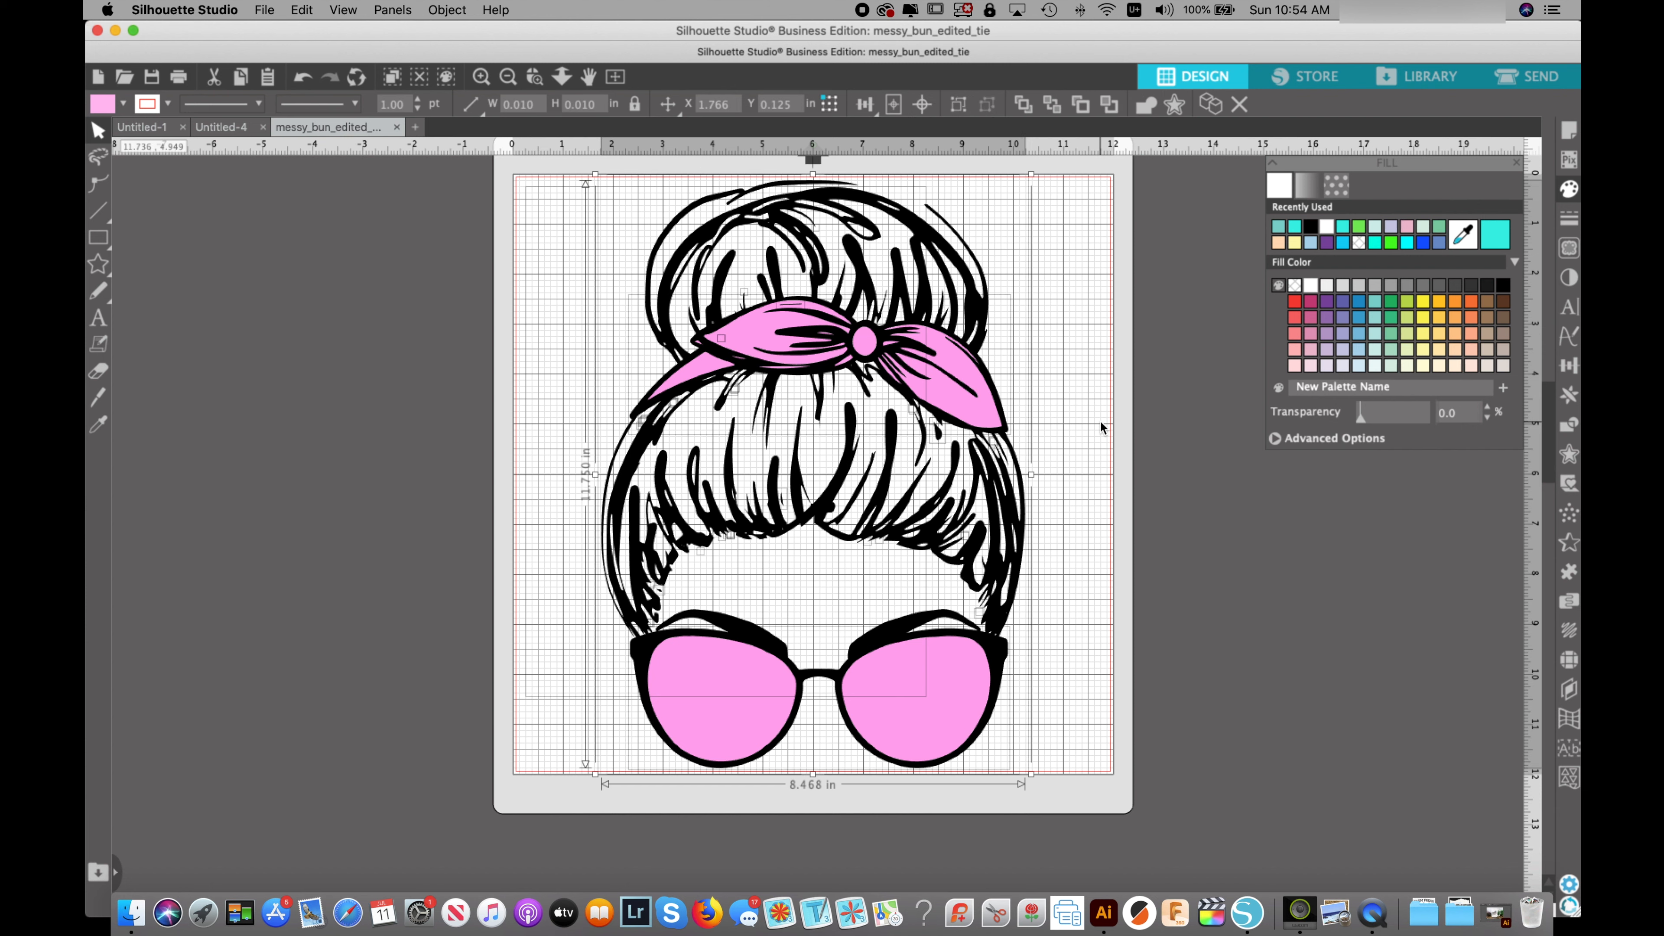
{"action": "right_click", "coordinate": [1101, 422]}
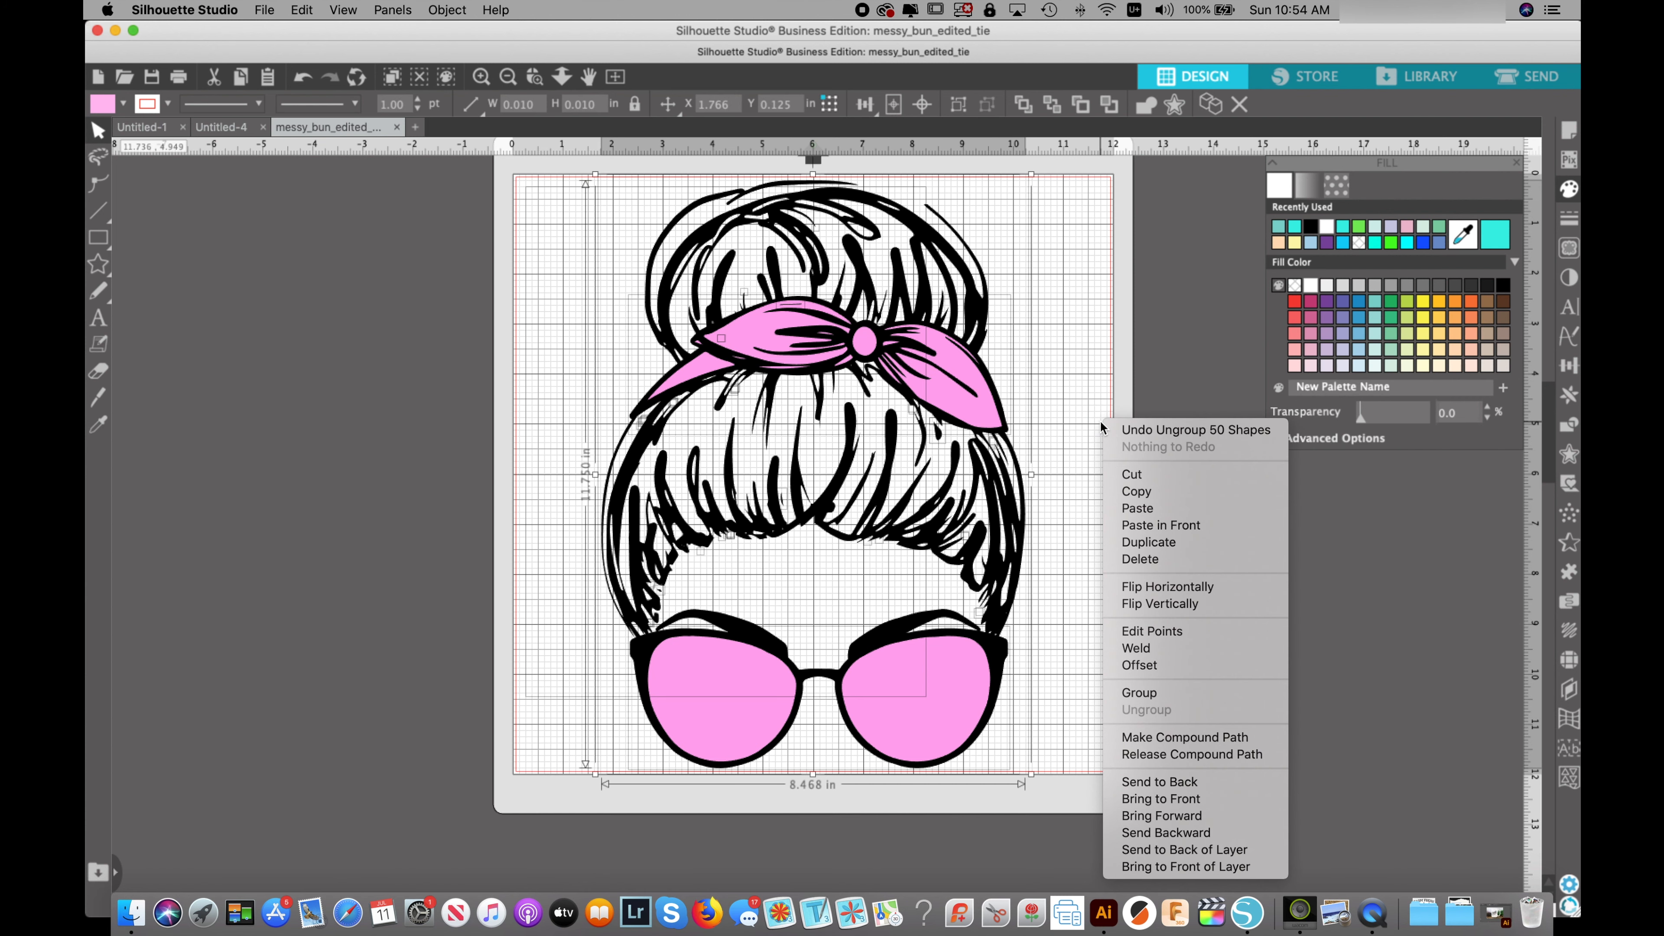
{"action": "left_click", "coordinate": [1093, 371]}
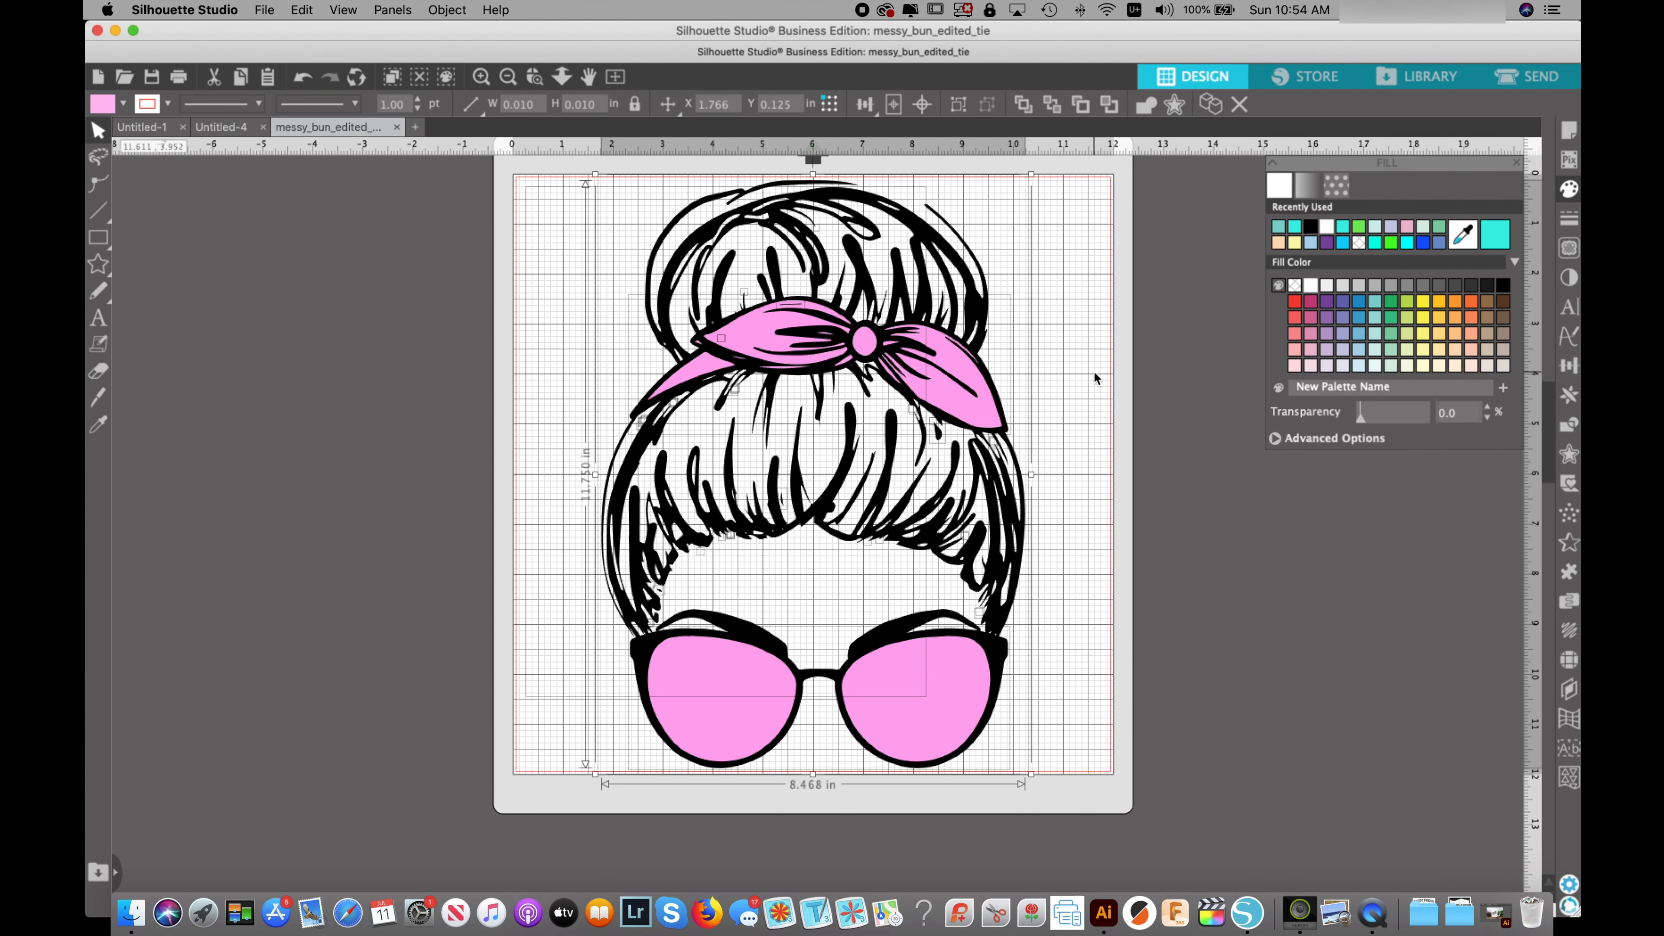
{"action": "left_click", "coordinate": [1181, 495]}
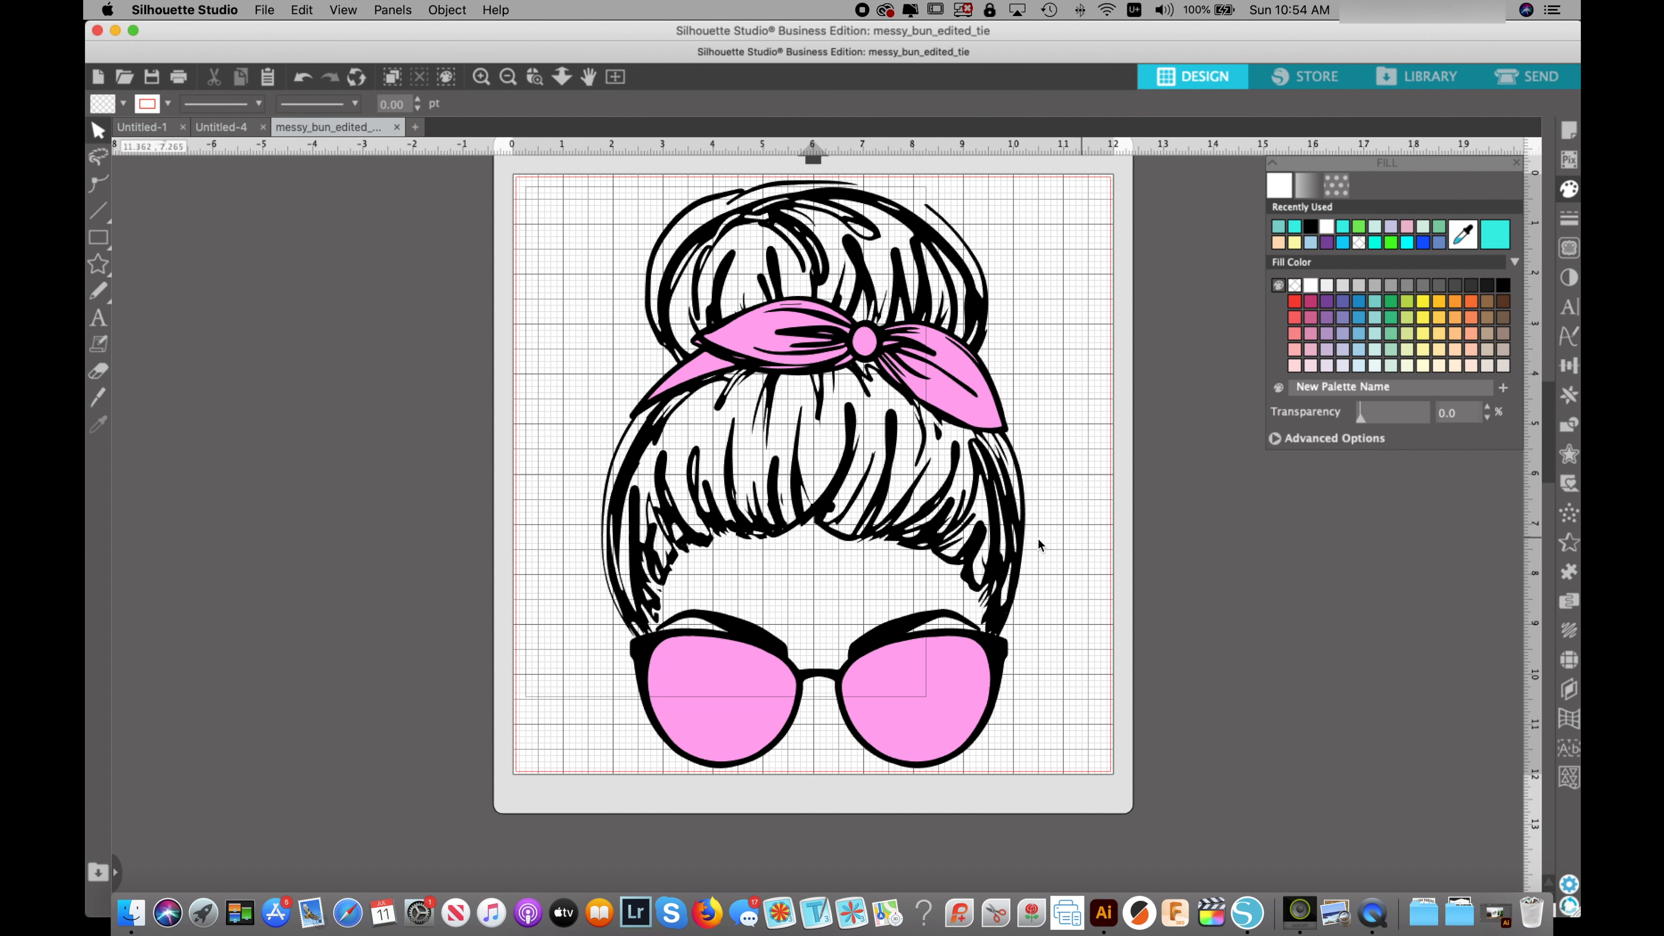
- Try moving the black hair and glasses outline sideways off the pink layers, undo the move and deselect it
{"action": "left_click", "coordinate": [997, 520]}
{"action": "left_click_drag", "start_coordinate": [997, 520], "coordinate": [1136, 521]}
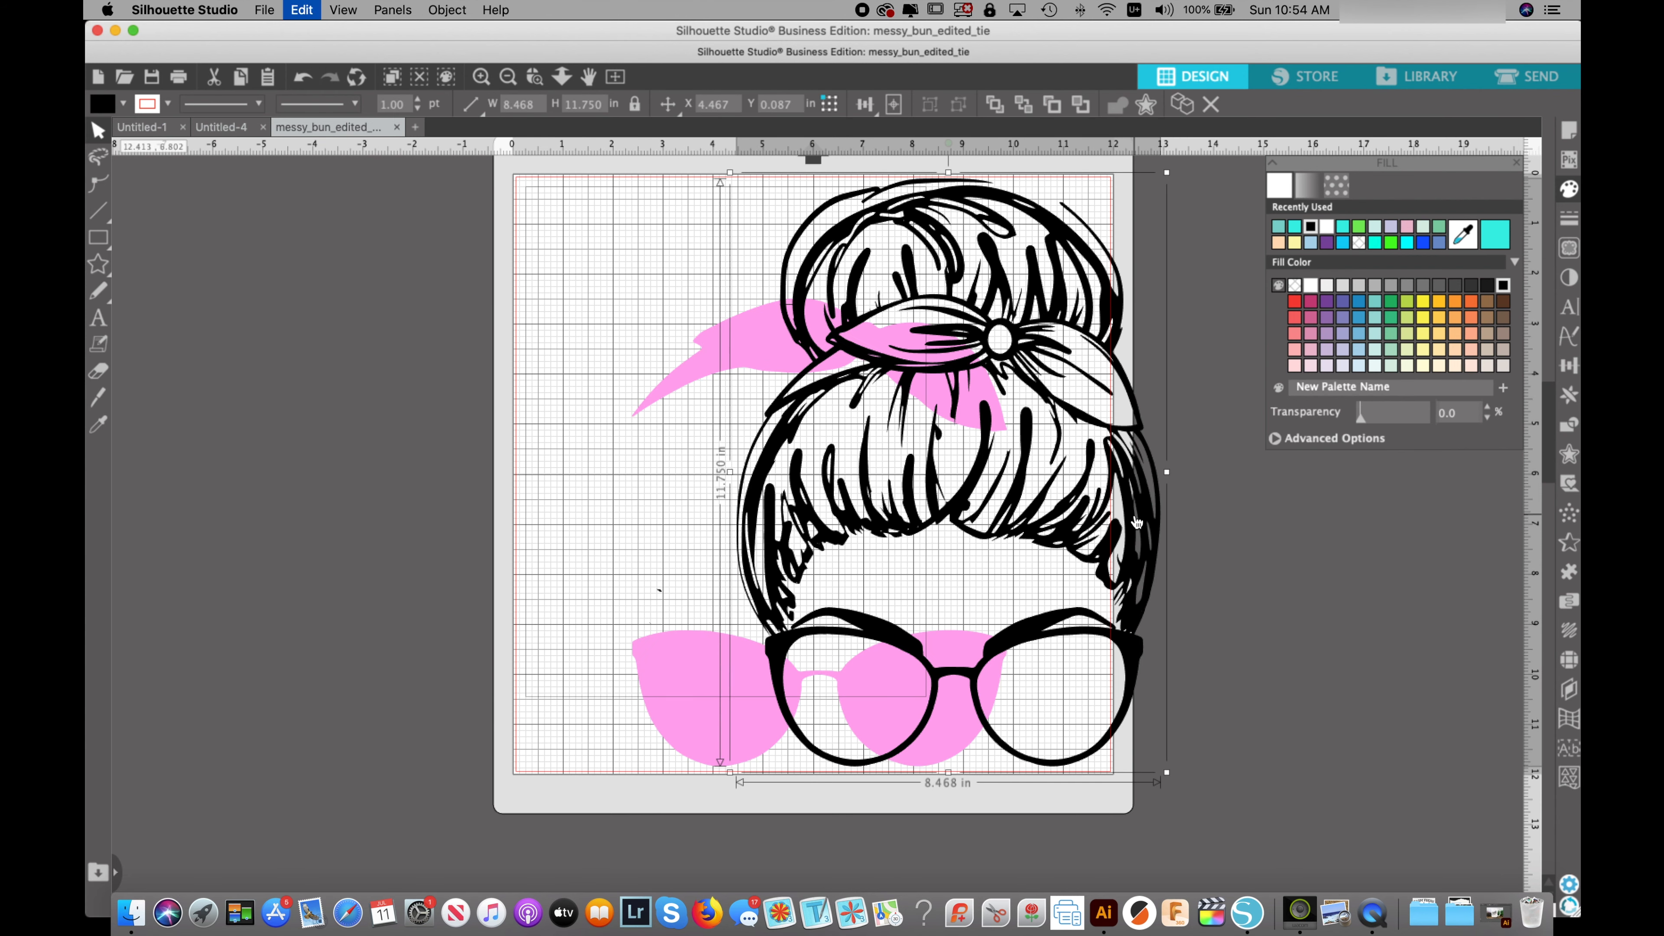
{"action": "key", "text": "super+z"}
{"action": "left_click", "coordinate": [1134, 516]}
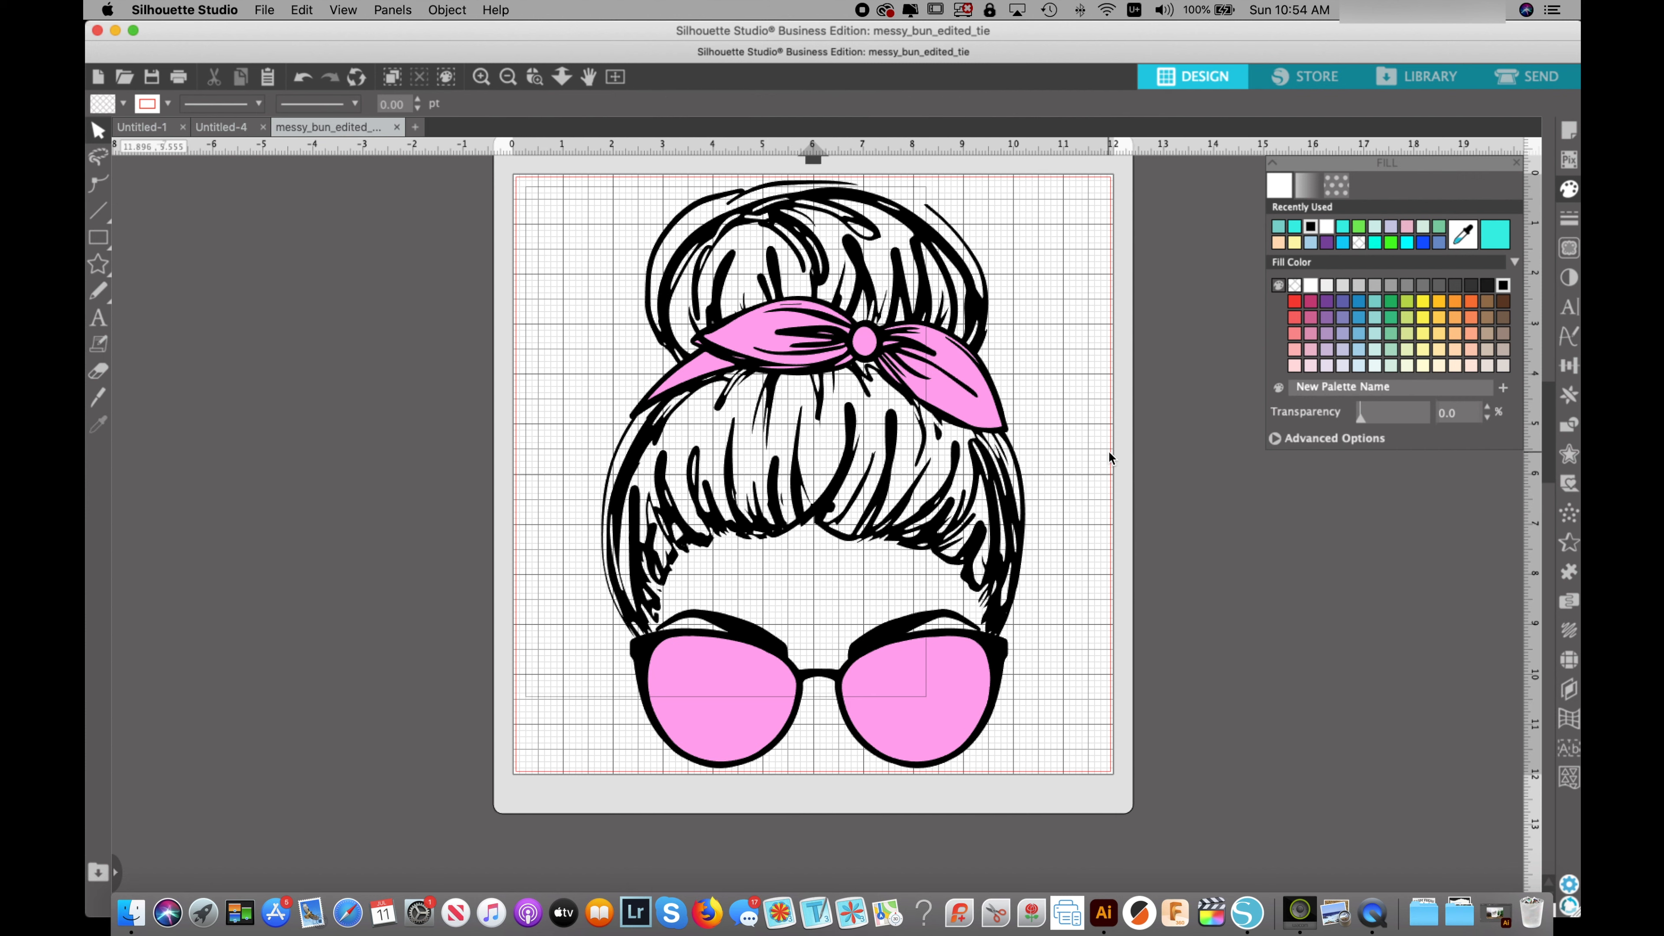
- Check the headband and sunglasses as separate selections, and fill the sunglasses lenses with light teal
{"action": "left_click", "coordinate": [952, 394]}
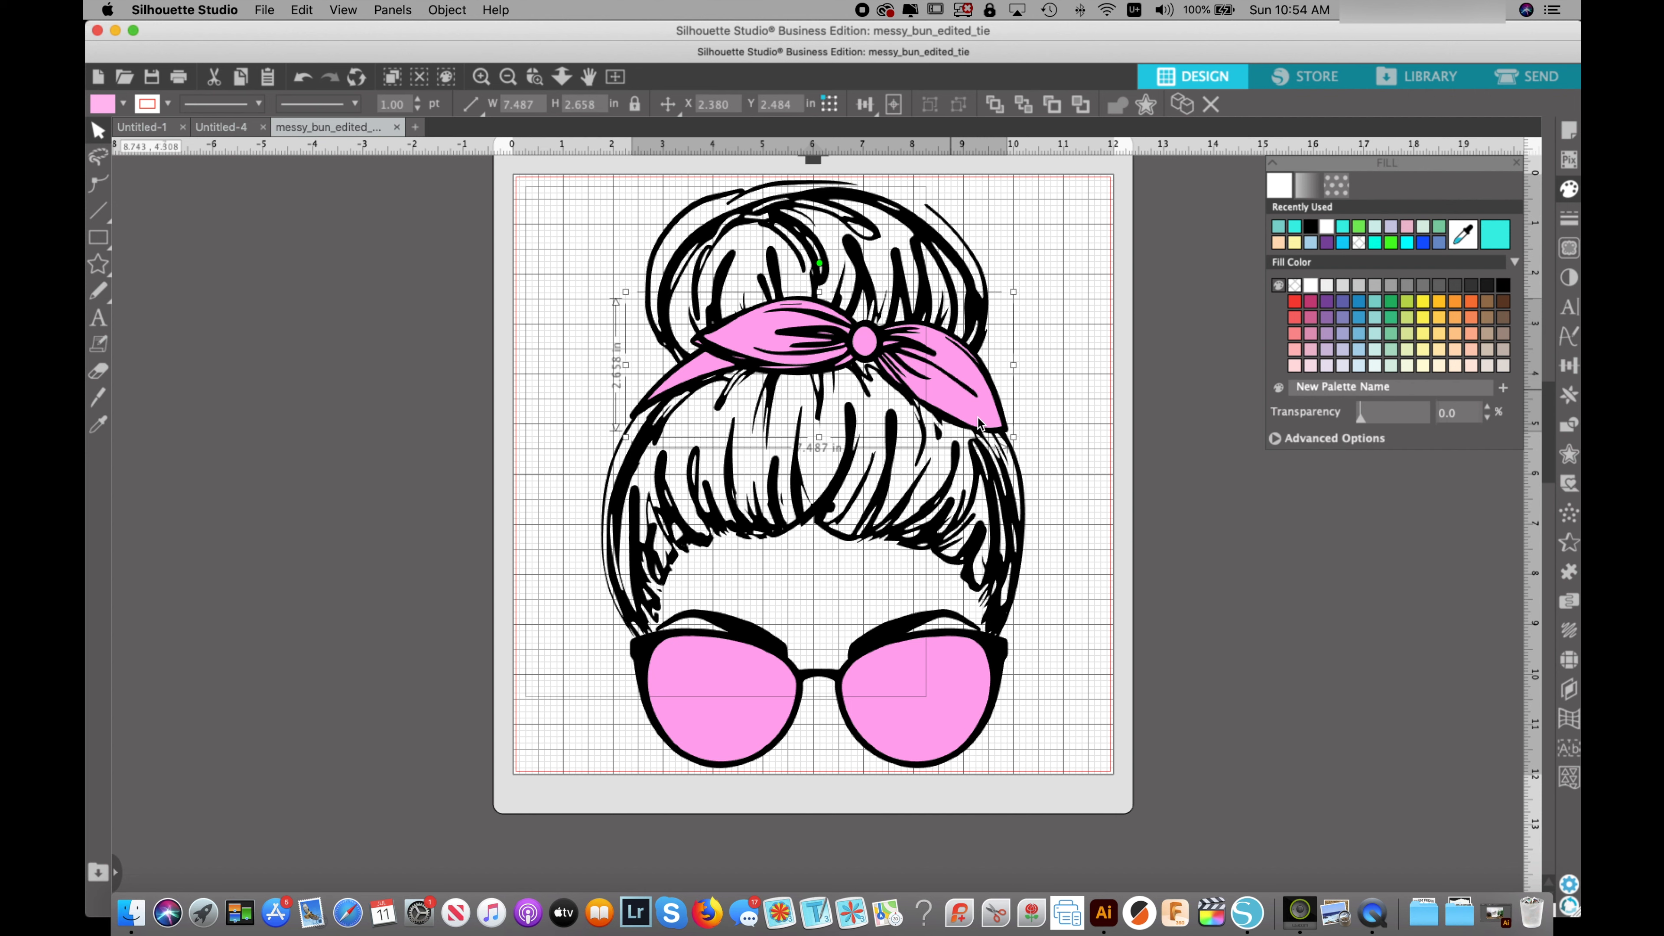
{"action": "left_click", "coordinate": [950, 688]}
{"action": "left_click", "coordinate": [952, 391]}
{"action": "left_click", "coordinate": [940, 662]}
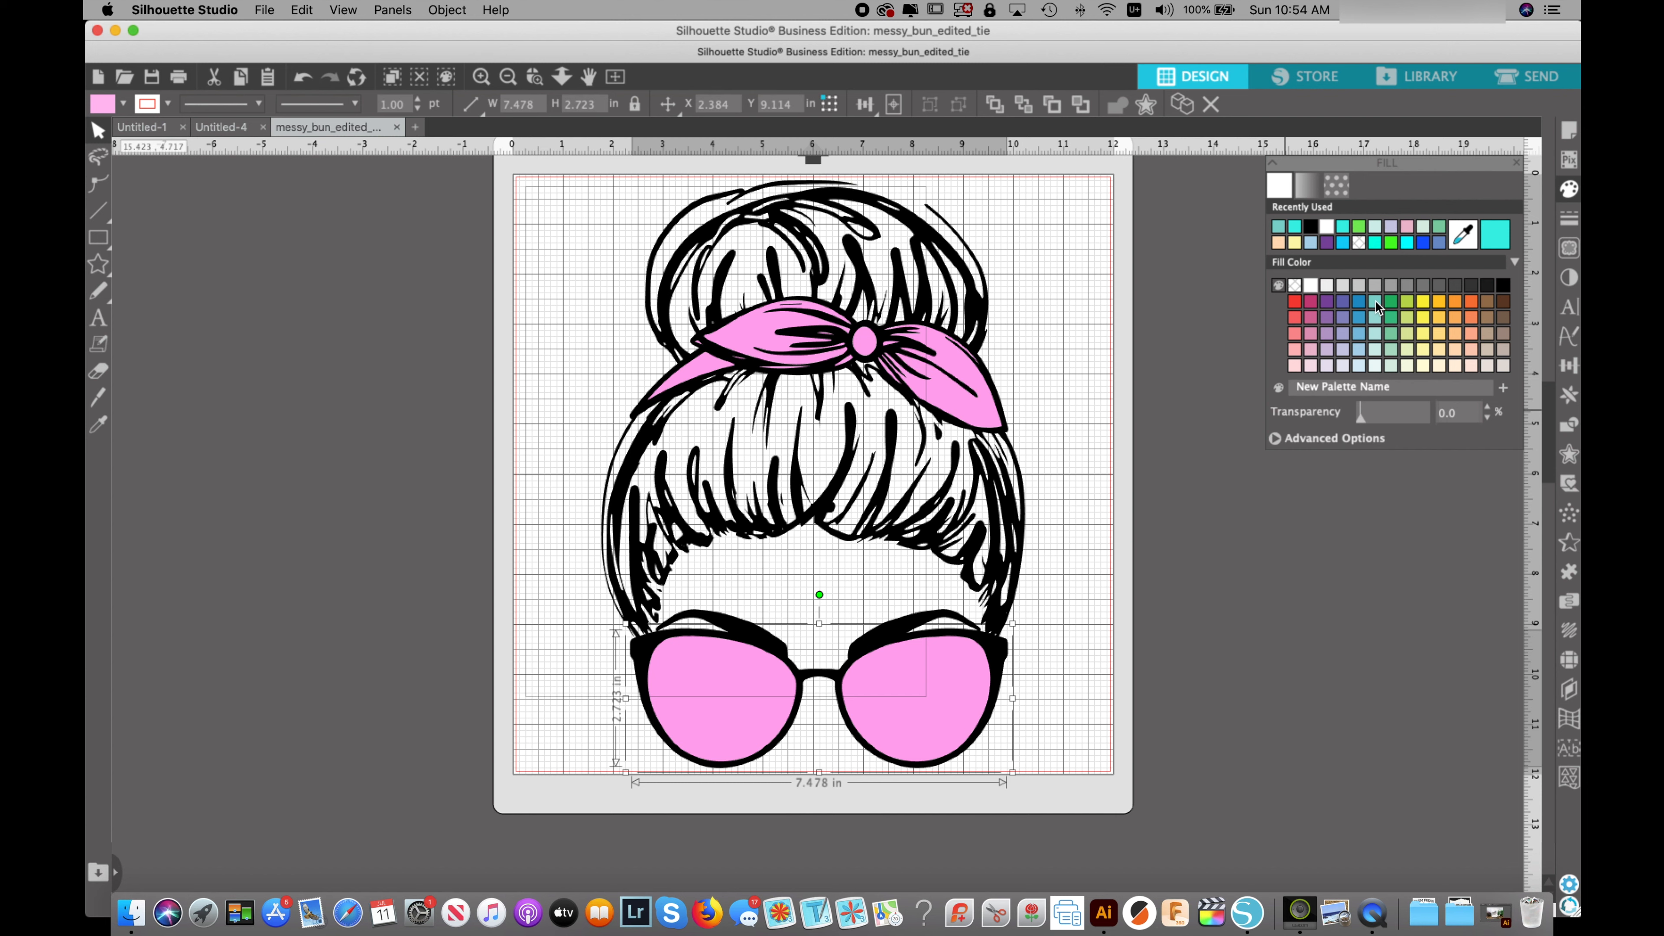
{"action": "left_click", "coordinate": [1375, 333]}
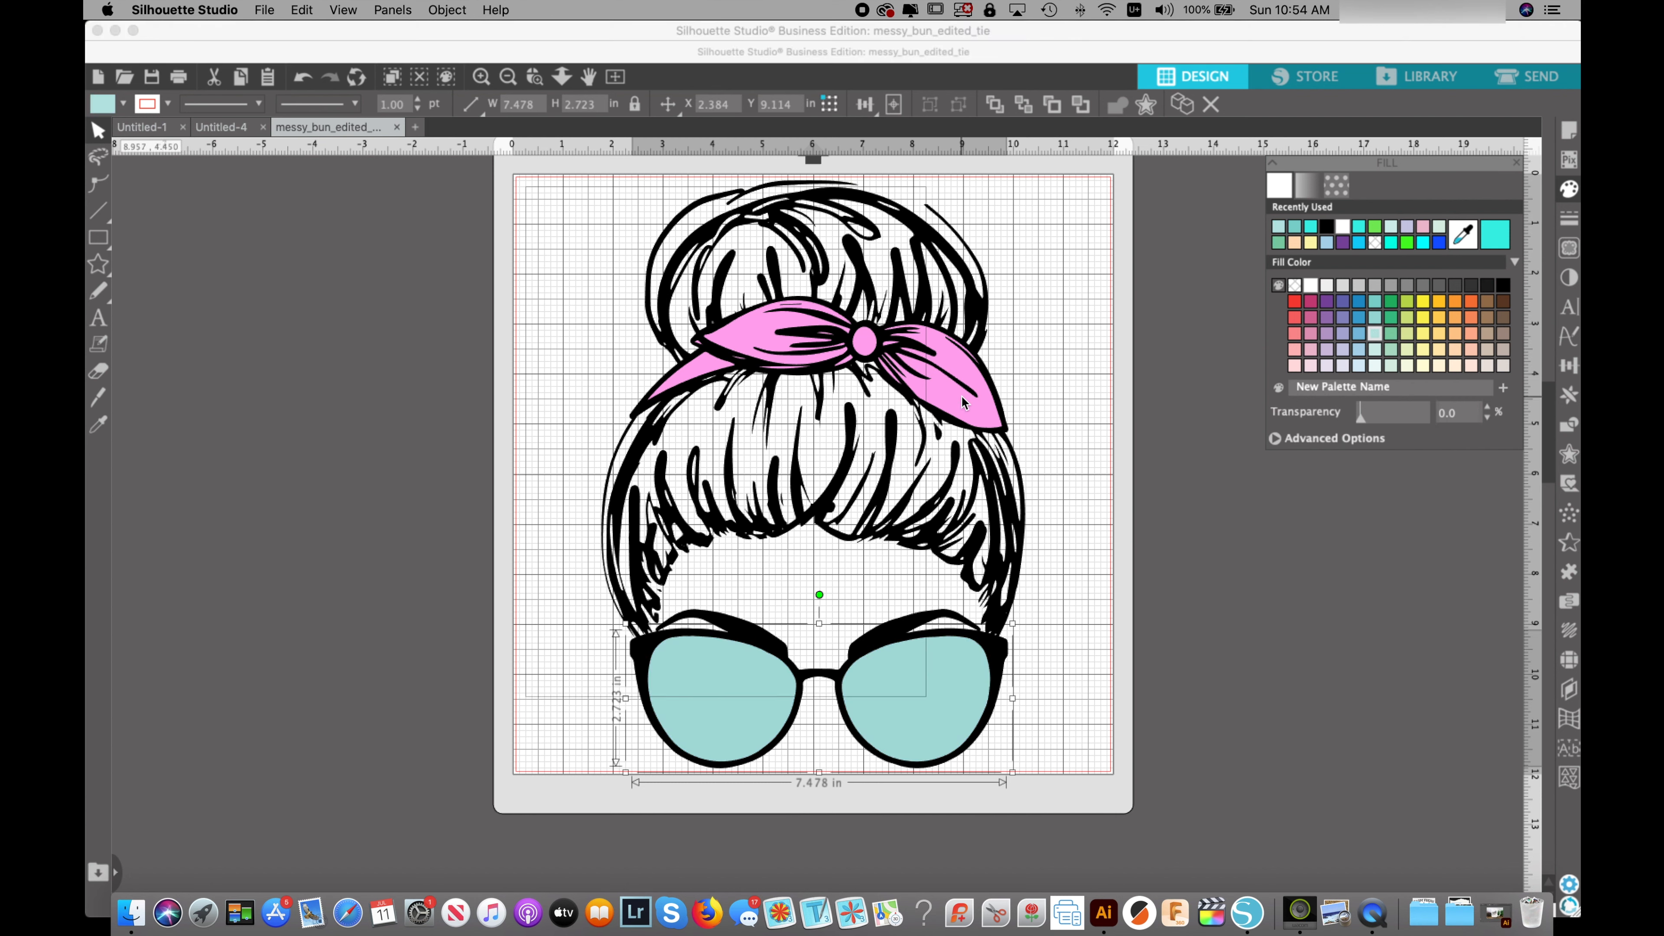
- Fill the headband with the lenses' light teal, trying purple, light blue, yellow, orange and brown swatches before returning to it
{"action": "left_click", "coordinate": [960, 395]}
{"action": "left_click", "coordinate": [1375, 333]}
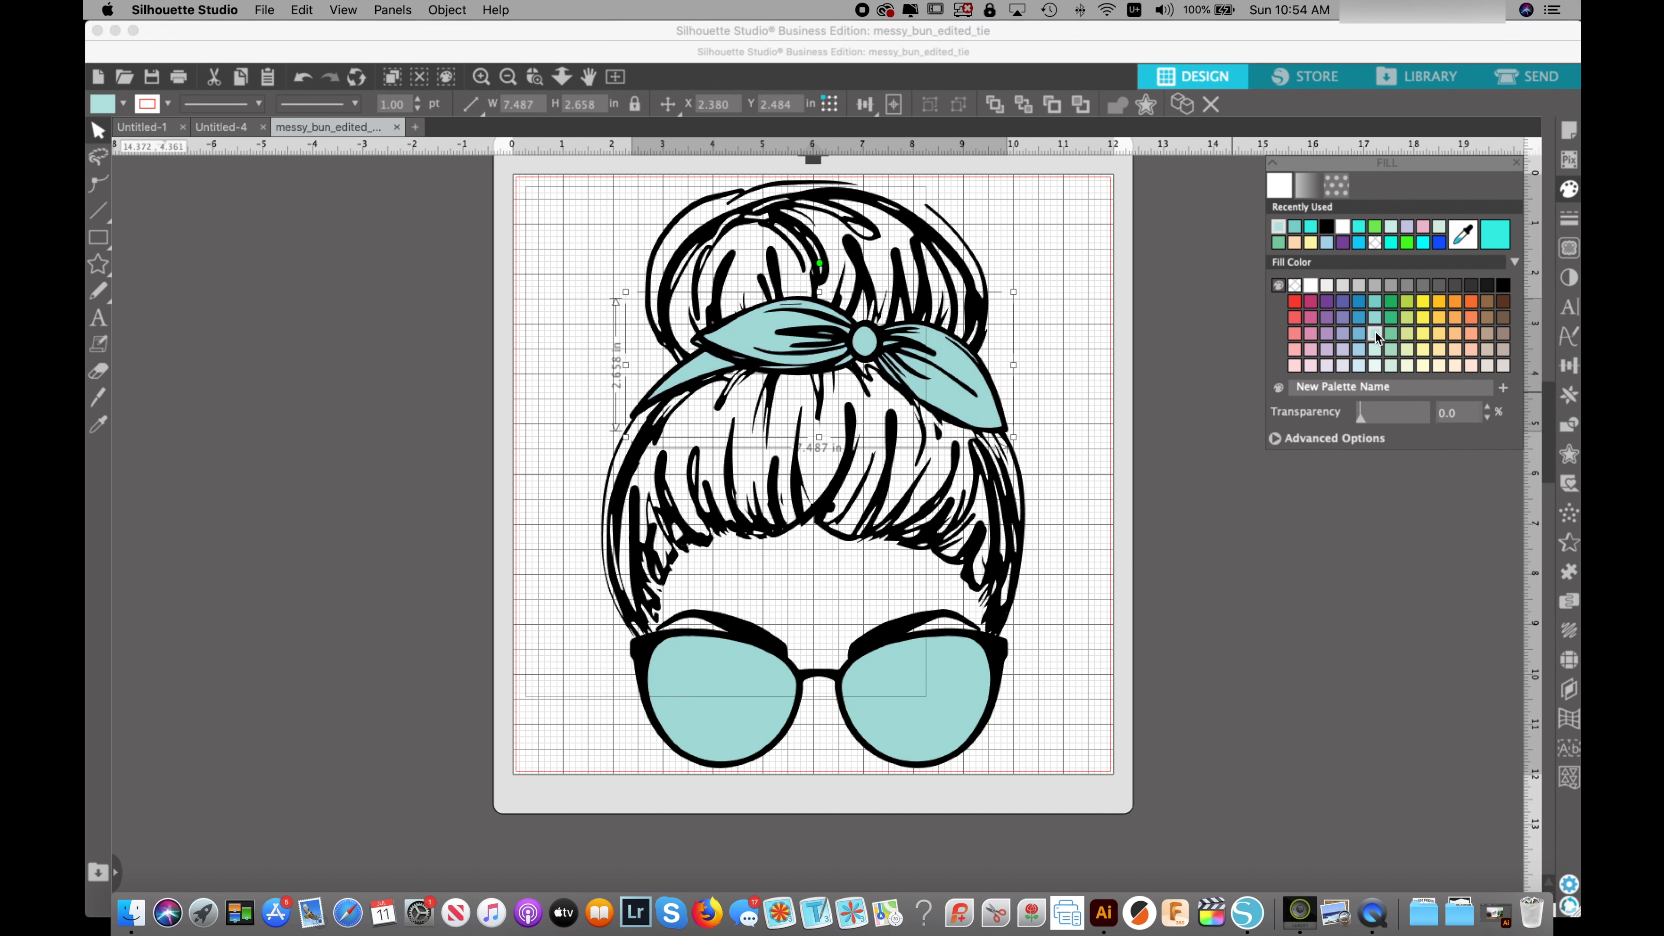
{"action": "left_click", "coordinate": [1339, 320]}
{"action": "left_click", "coordinate": [1324, 334]}
{"action": "left_click", "coordinate": [1359, 349]}
{"action": "left_click", "coordinate": [1432, 349]}
{"action": "left_click", "coordinate": [1473, 335]}
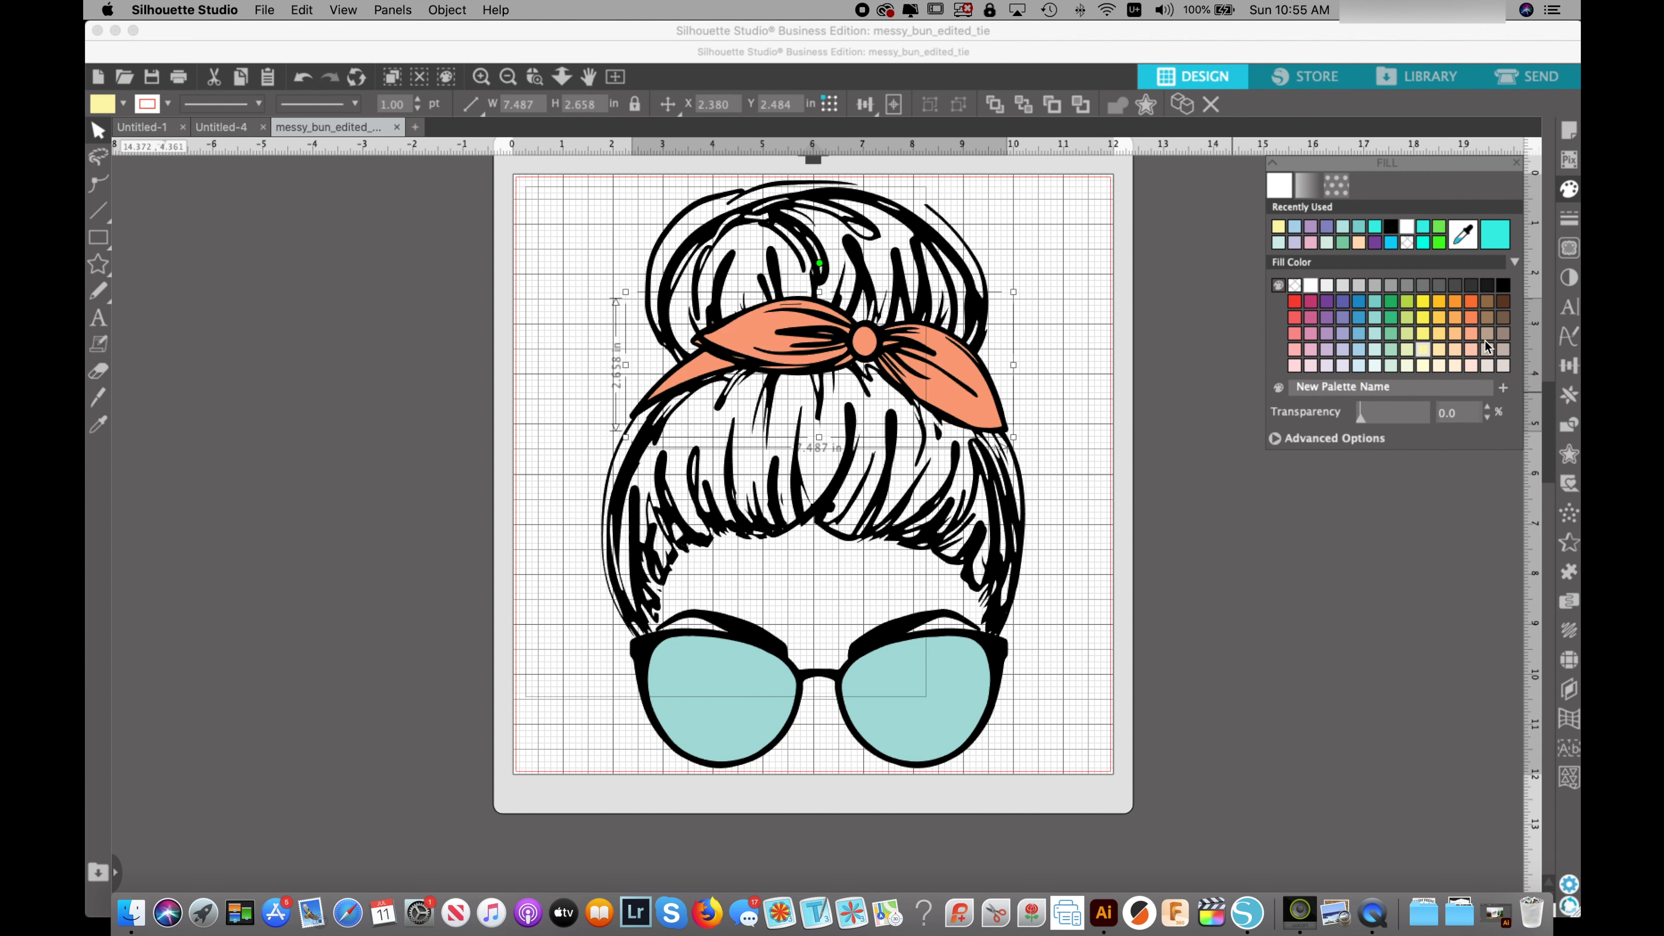
{"action": "left_click", "coordinate": [1486, 335]}
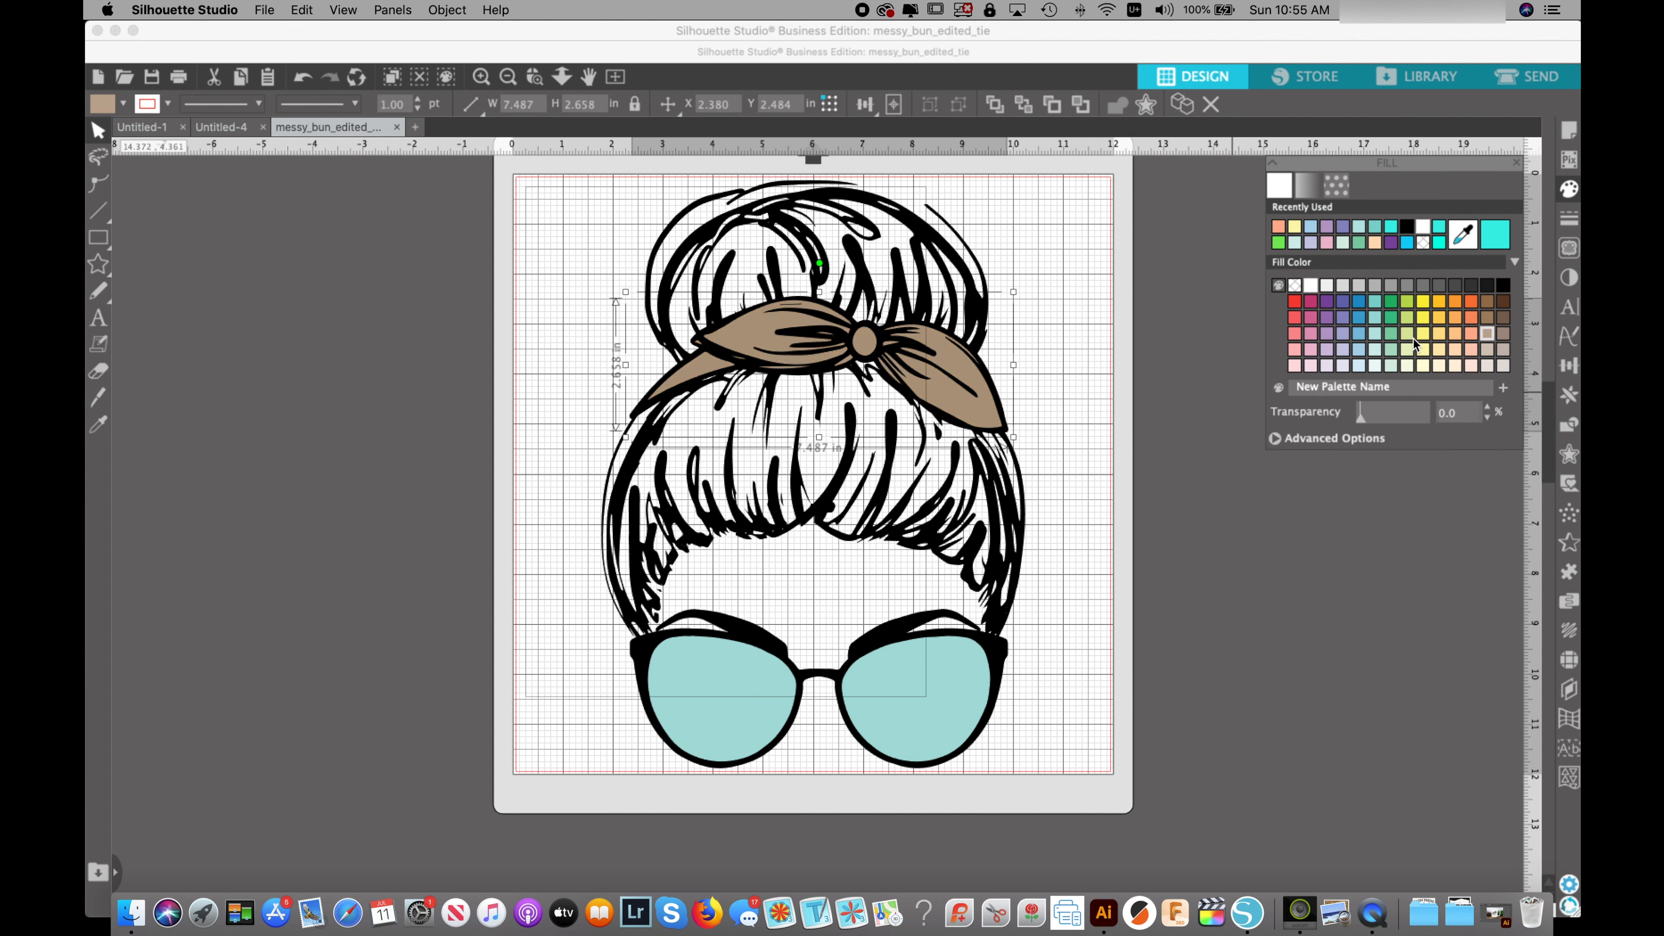
{"action": "left_click", "coordinate": [1375, 334]}
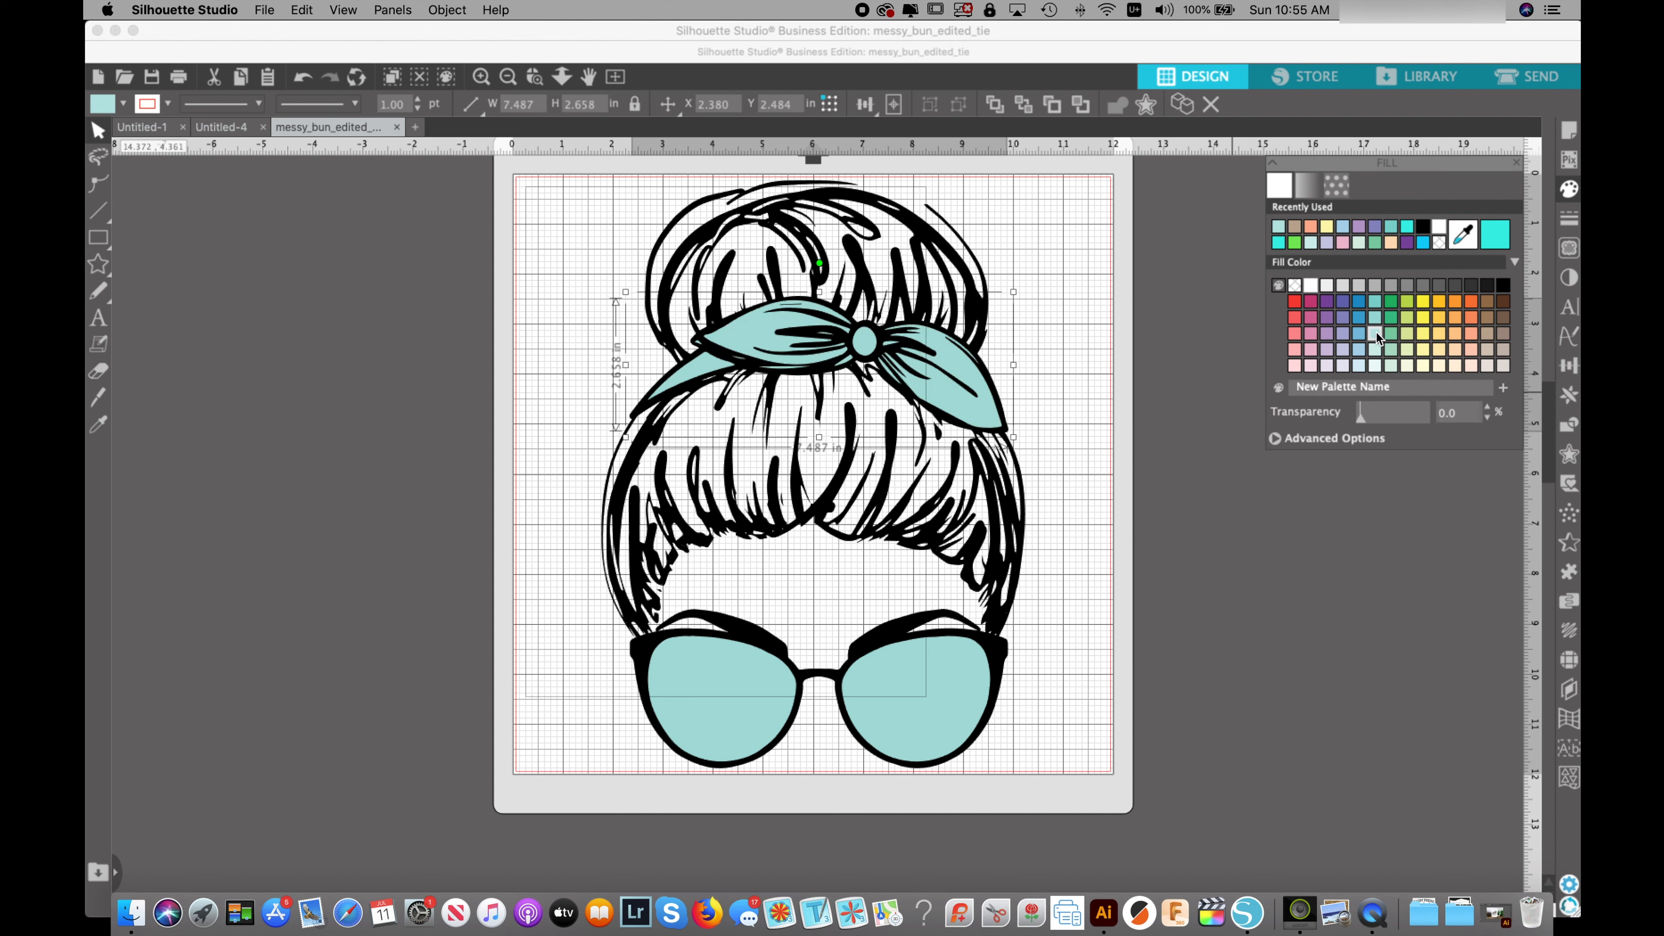
- Fill the headband purple, expand the advanced fill options and pick custom muted pink B16F98 and muted blue 507595
{"action": "left_click", "coordinate": [1330, 320]}
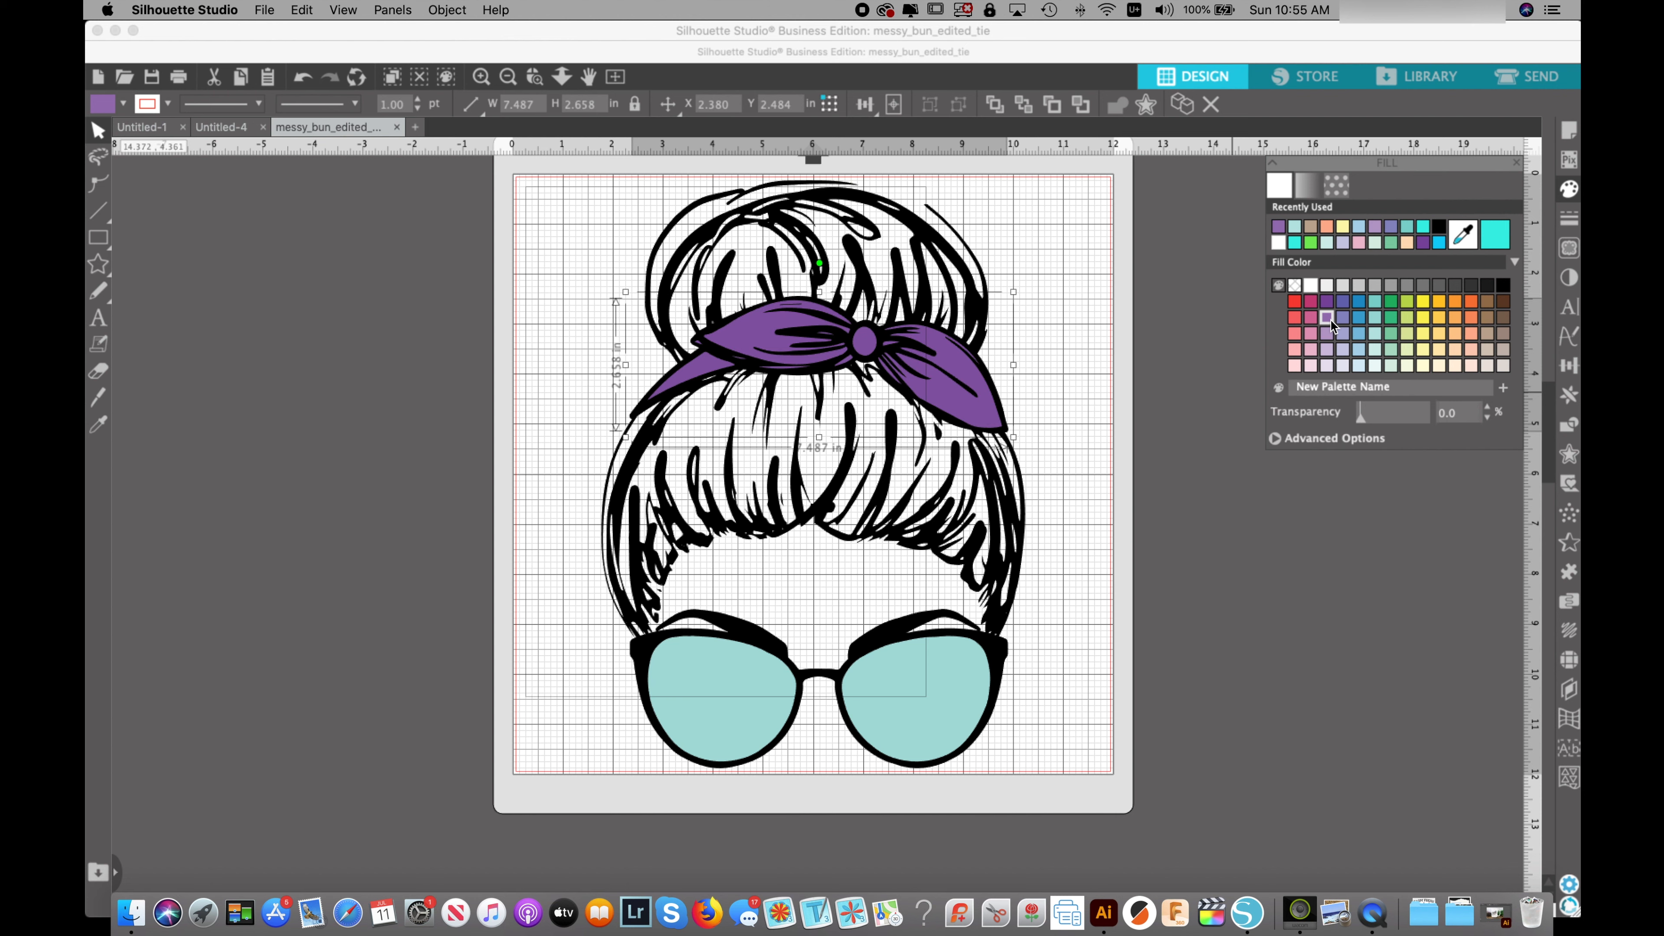
{"action": "left_click", "coordinate": [1275, 438]}
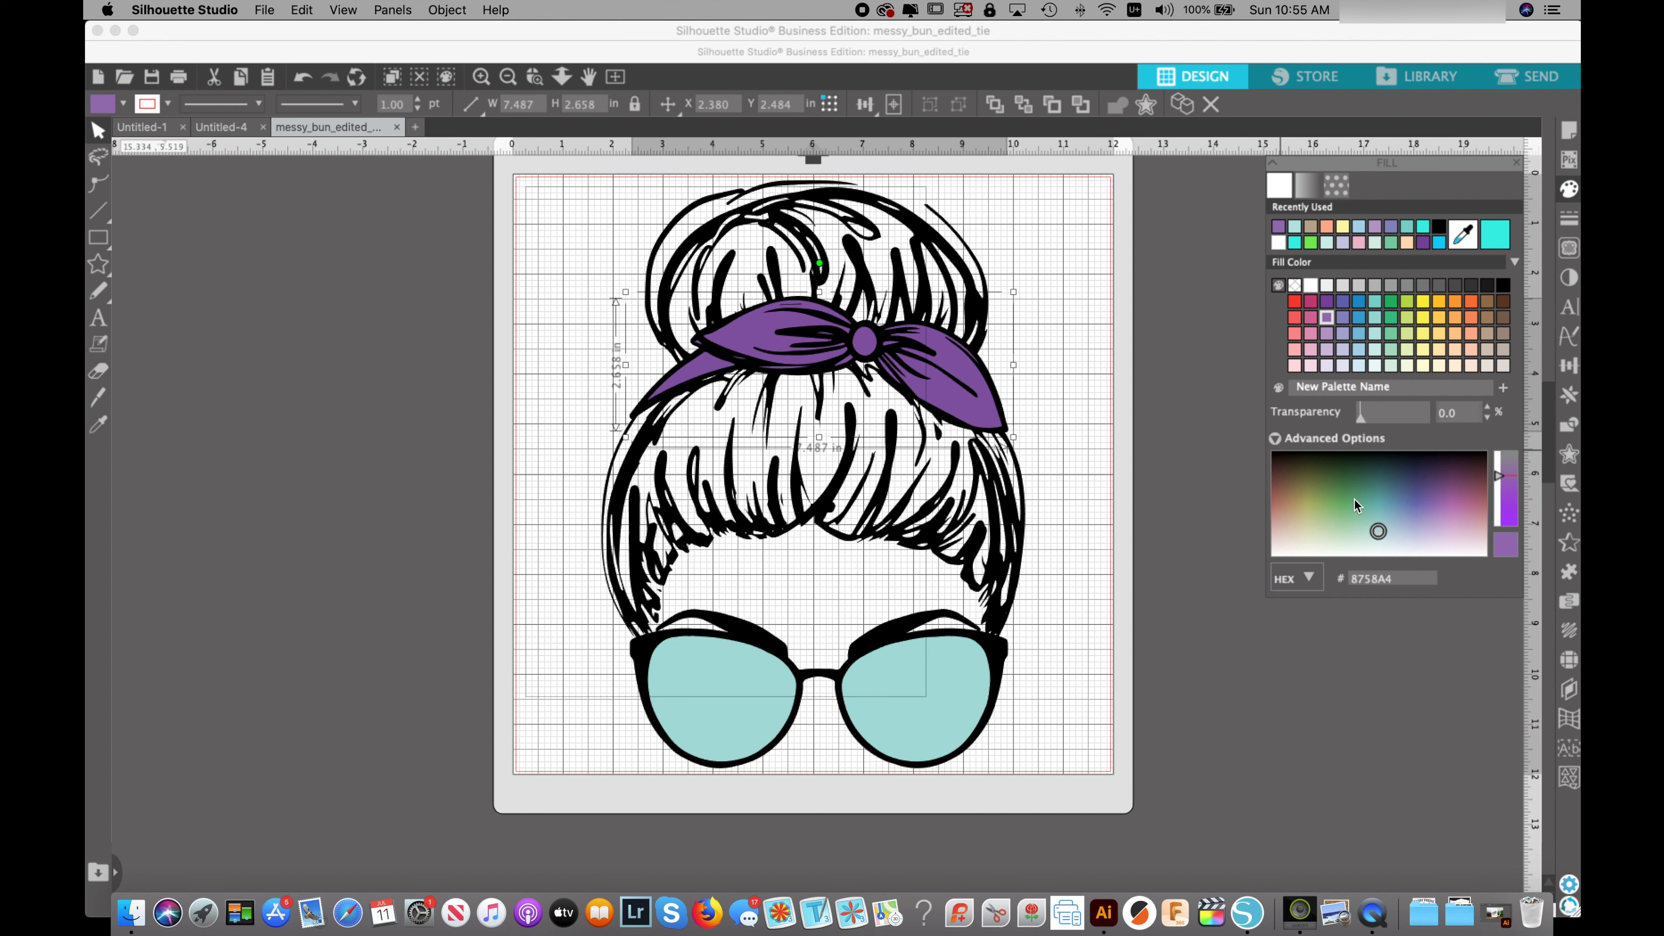
{"action": "left_click_drag", "start_coordinate": [1378, 529], "coordinate": [1463, 510]}
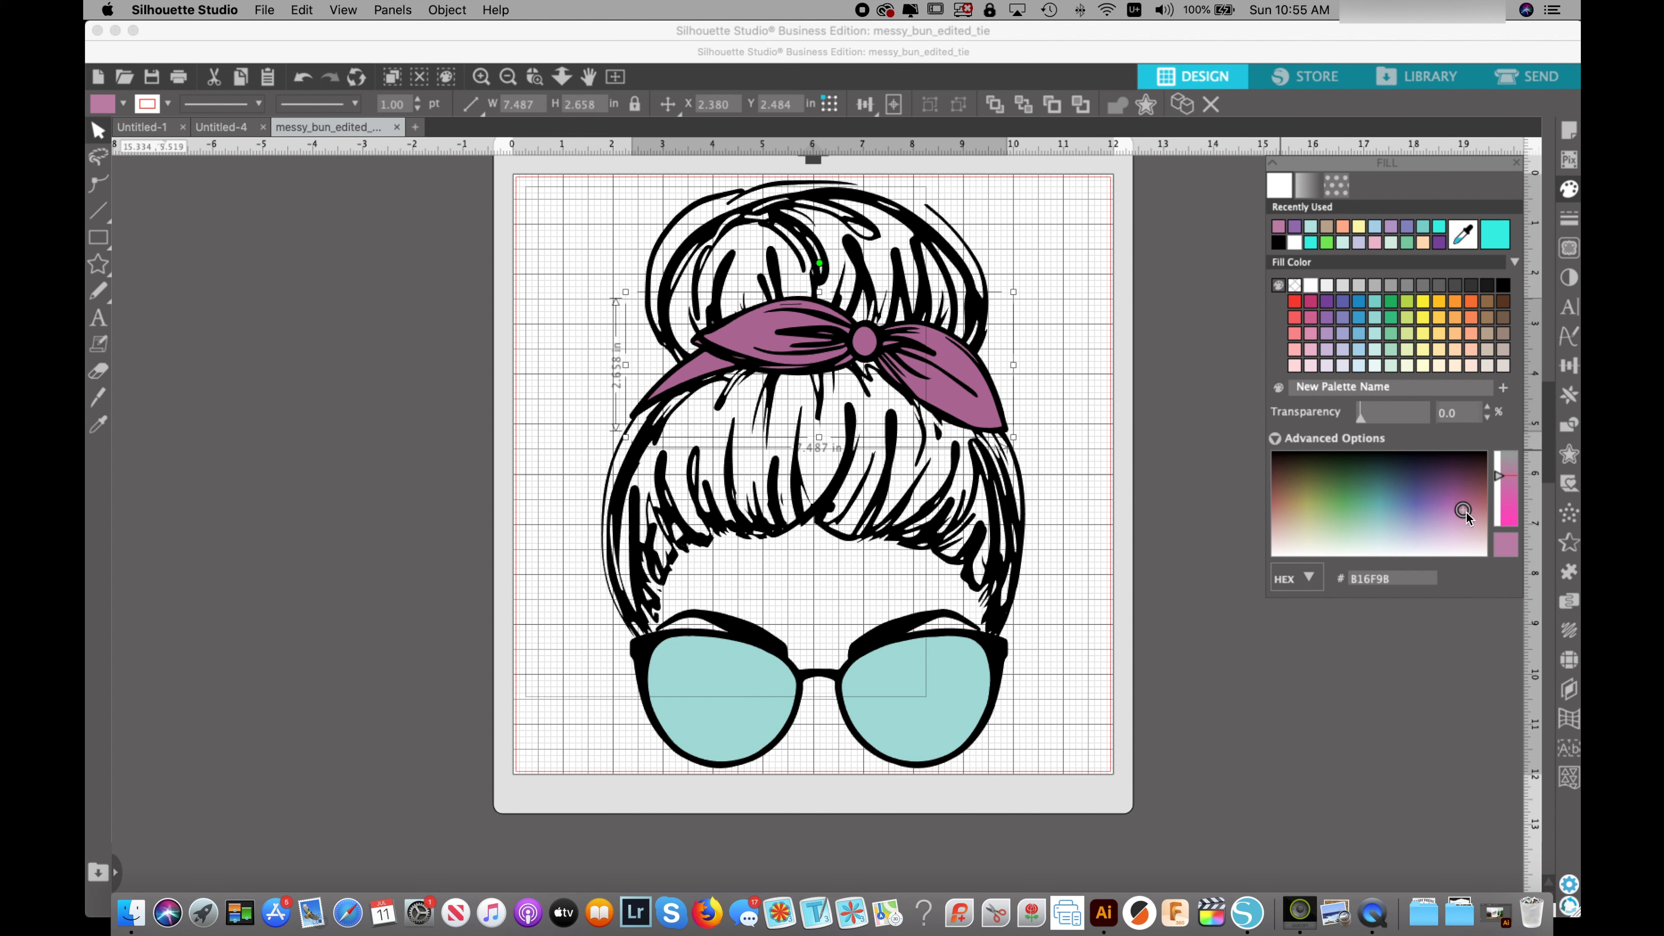
{"action": "left_click_drag", "start_coordinate": [1464, 514], "coordinate": [1396, 498]}
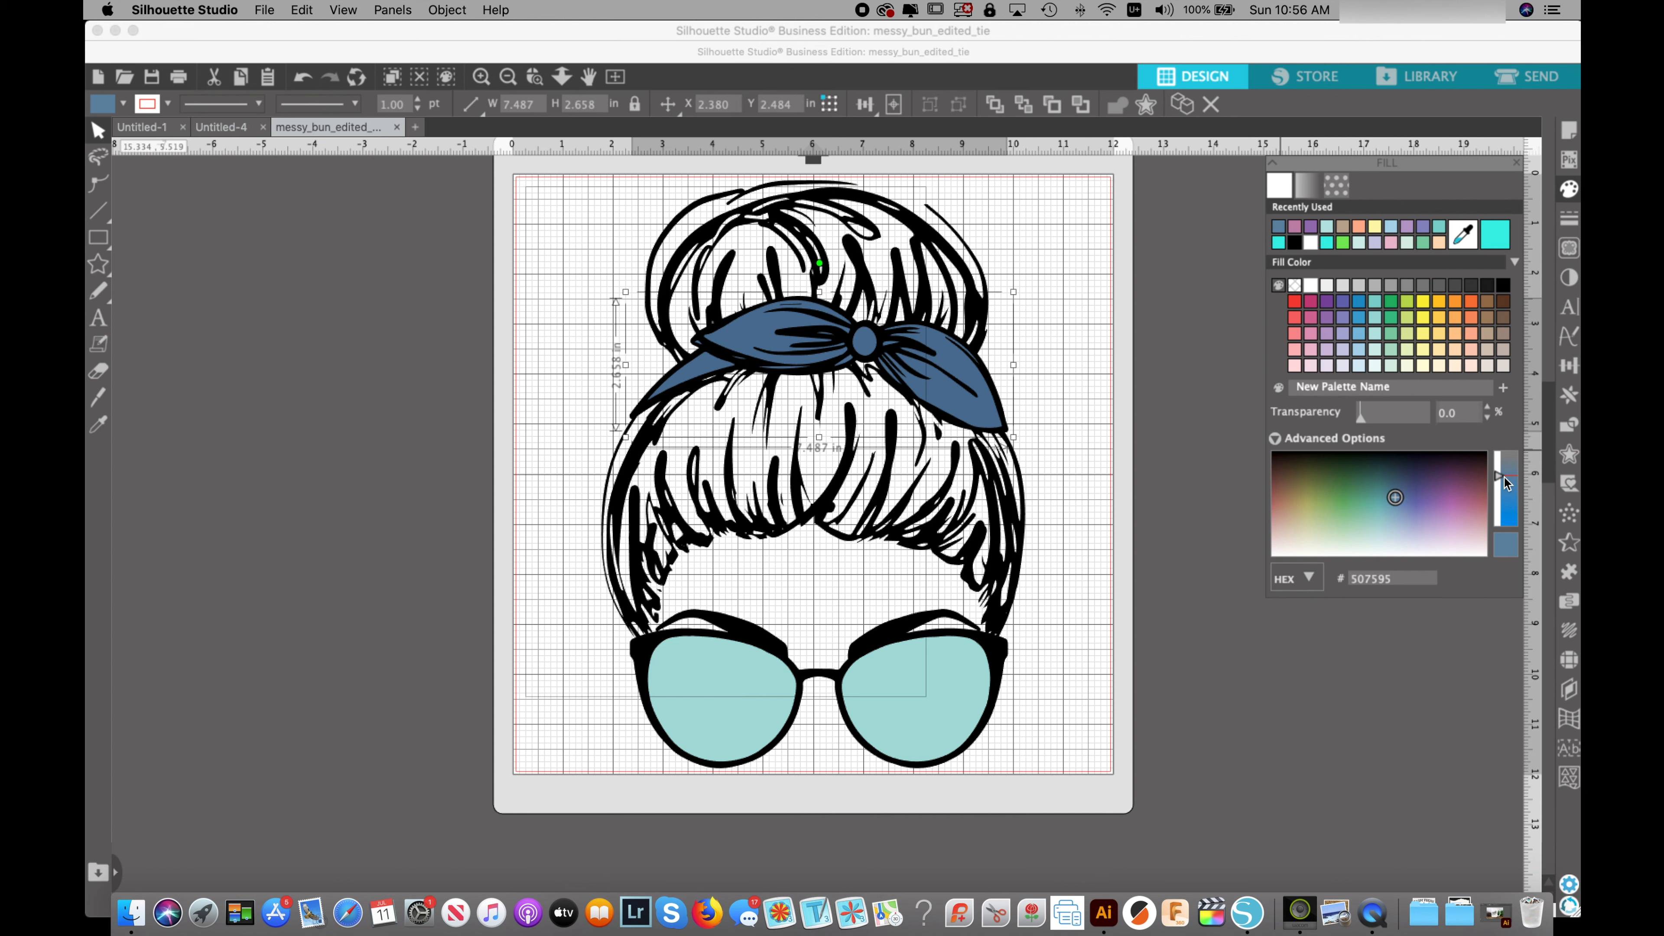
- Raise the saturation of the headband's fill and shift its custom color from blue to bright magenta EE15E5
{"action": "left_click_drag", "start_coordinate": [1504, 475], "coordinate": [1508, 537]}
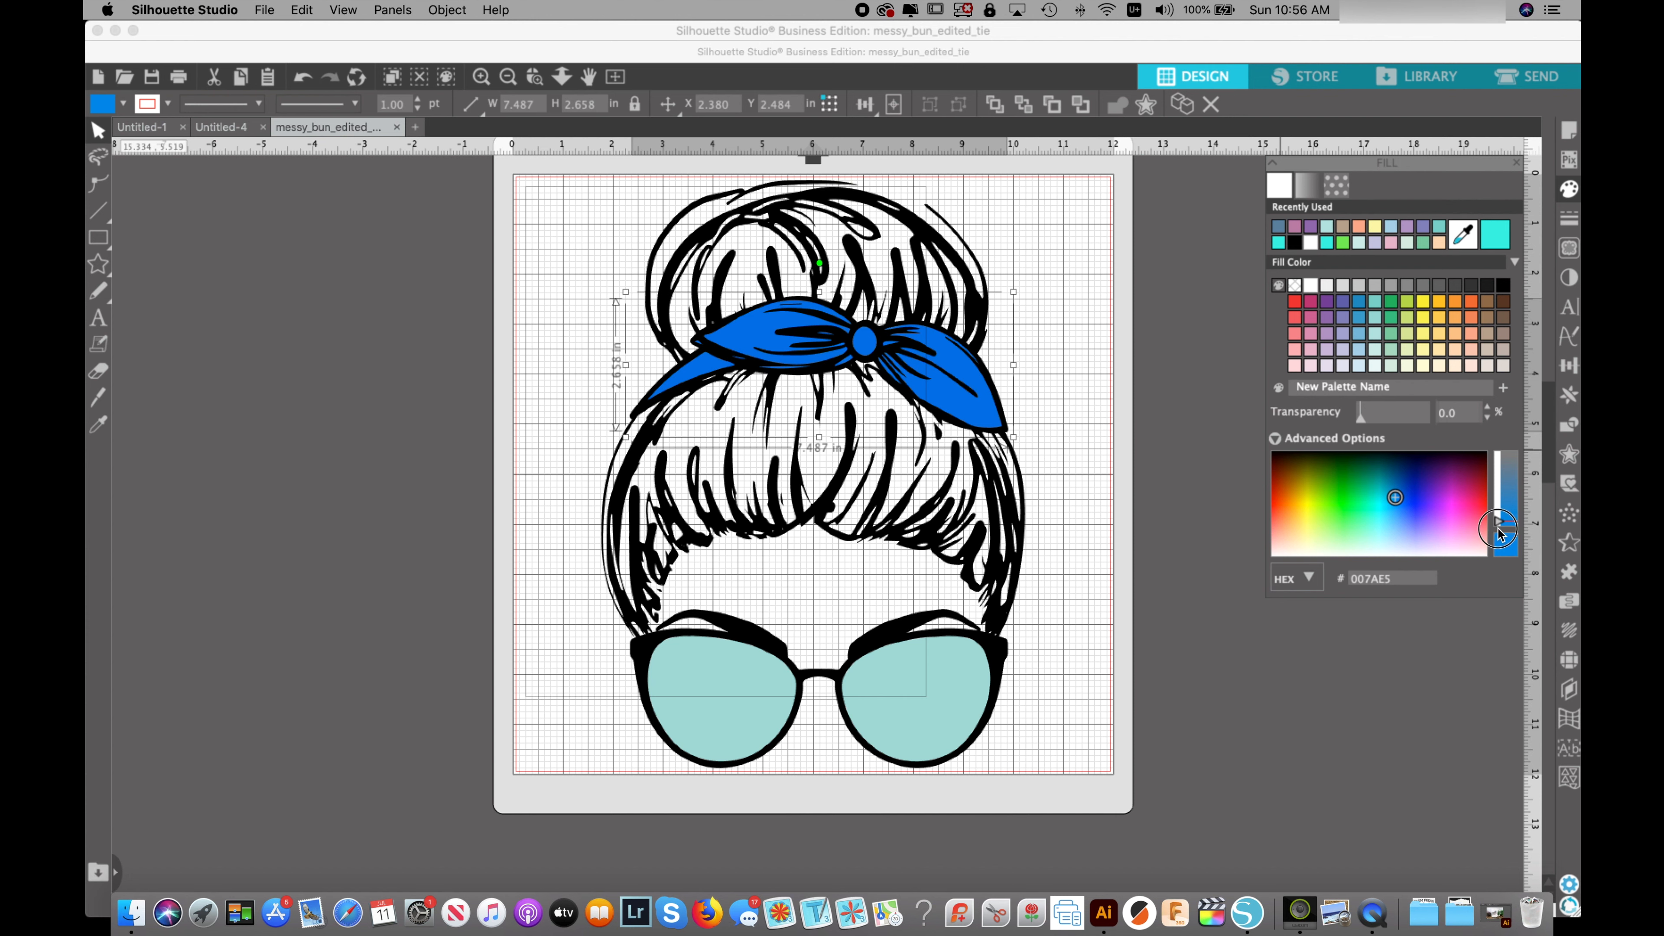
{"action": "mouse_move", "coordinate": [1500, 497]}
{"action": "left_mouse_down"}
{"action": "mouse_move", "coordinate": [1500, 477]}
{"action": "mouse_move", "coordinate": [1501, 529]}
{"action": "mouse_move", "coordinate": [1502, 465]}
{"action": "mouse_move", "coordinate": [1502, 515]}
{"action": "left_mouse_up"}
{"action": "mouse_move", "coordinate": [1397, 505]}
{"action": "left_mouse_down"}
{"action": "mouse_move", "coordinate": [1287, 505]}
{"action": "mouse_move", "coordinate": [1442, 501]}
{"action": "left_mouse_up"}
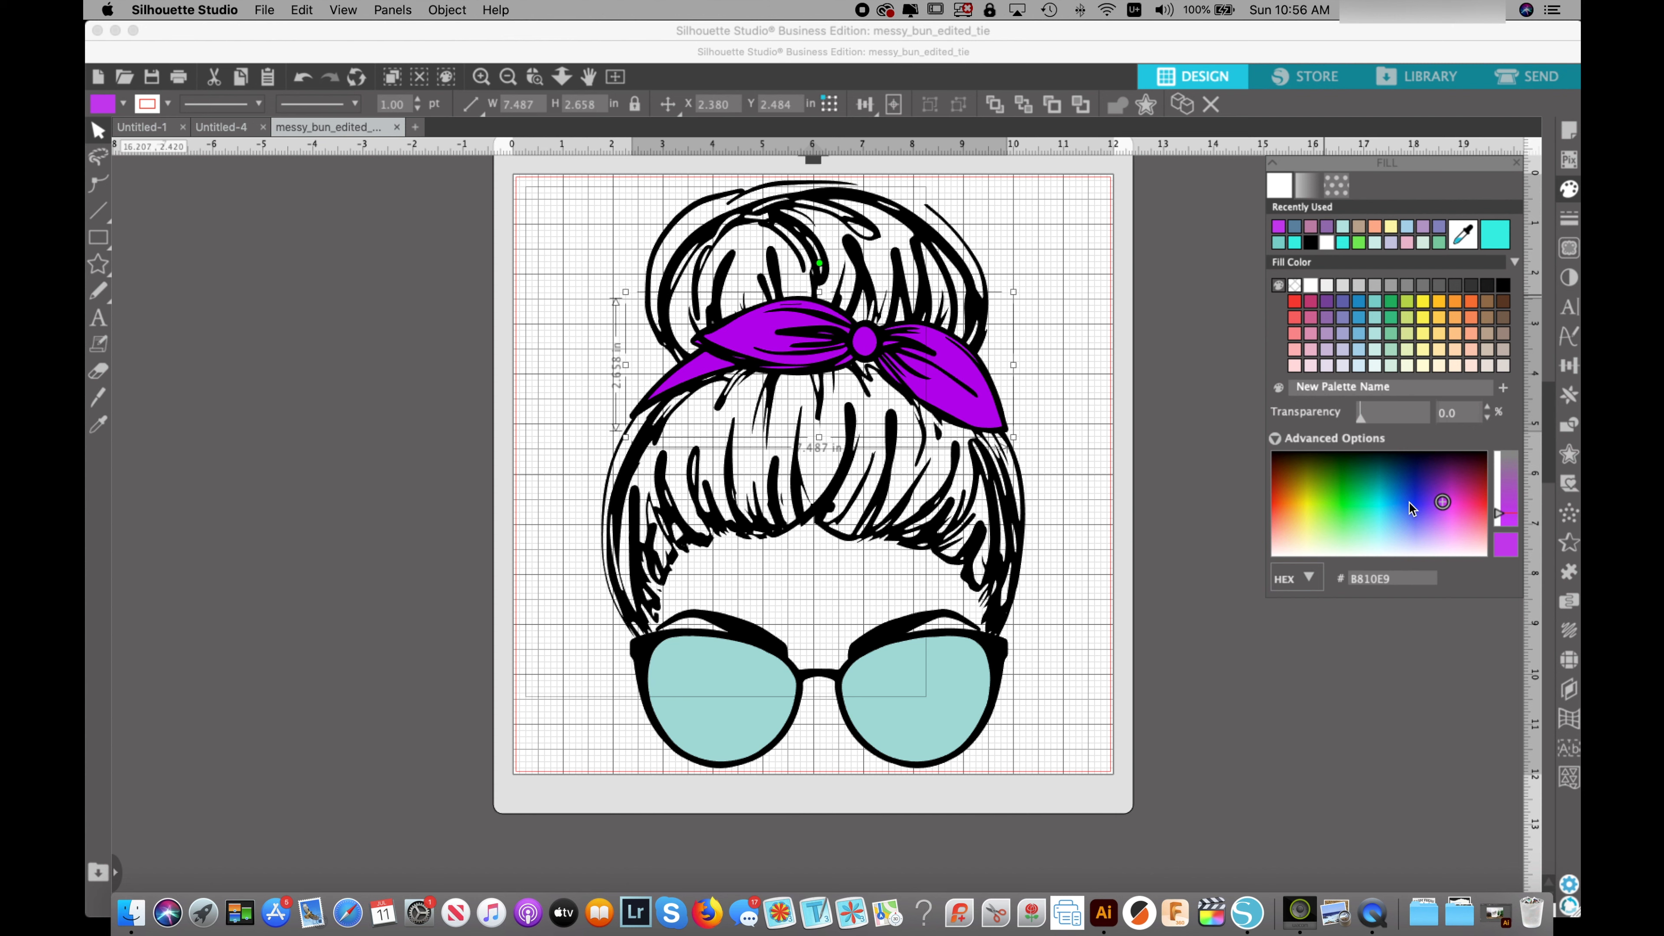
{"action": "left_click", "coordinate": [1448, 495]}
{"action": "left_click", "coordinate": [1460, 510]}
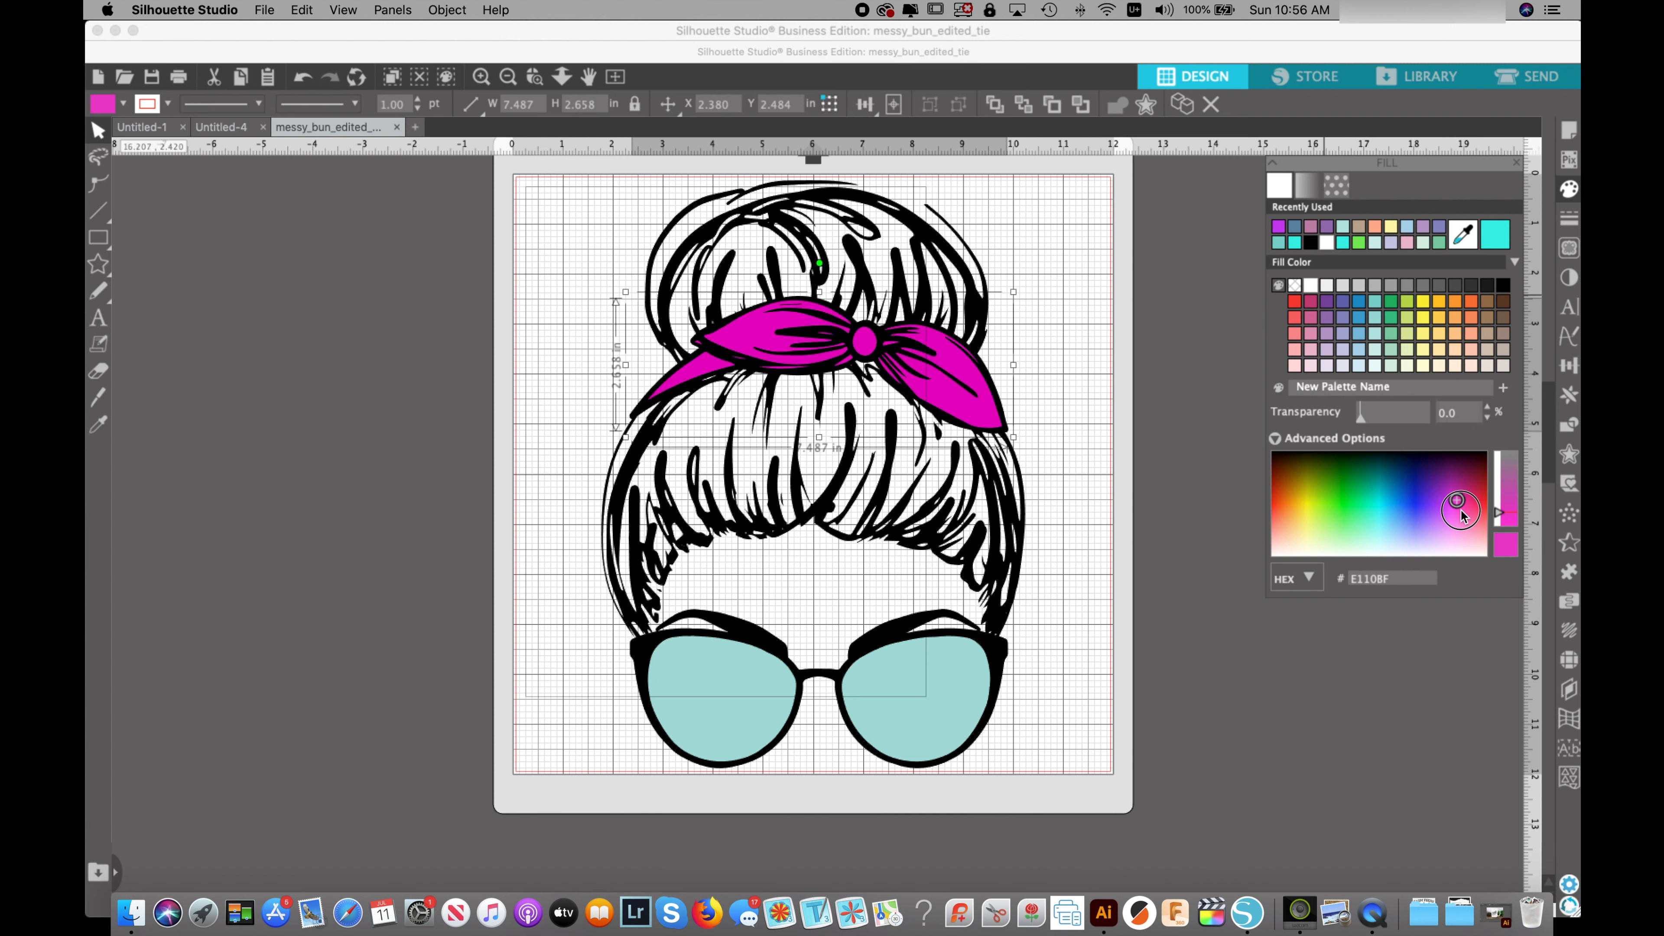
{"action": "mouse_move", "coordinate": [1460, 510]}
{"action": "left_mouse_down"}
{"action": "mouse_move", "coordinate": [1433, 502]}
{"action": "mouse_move", "coordinate": [1453, 505]}
{"action": "left_mouse_up"}
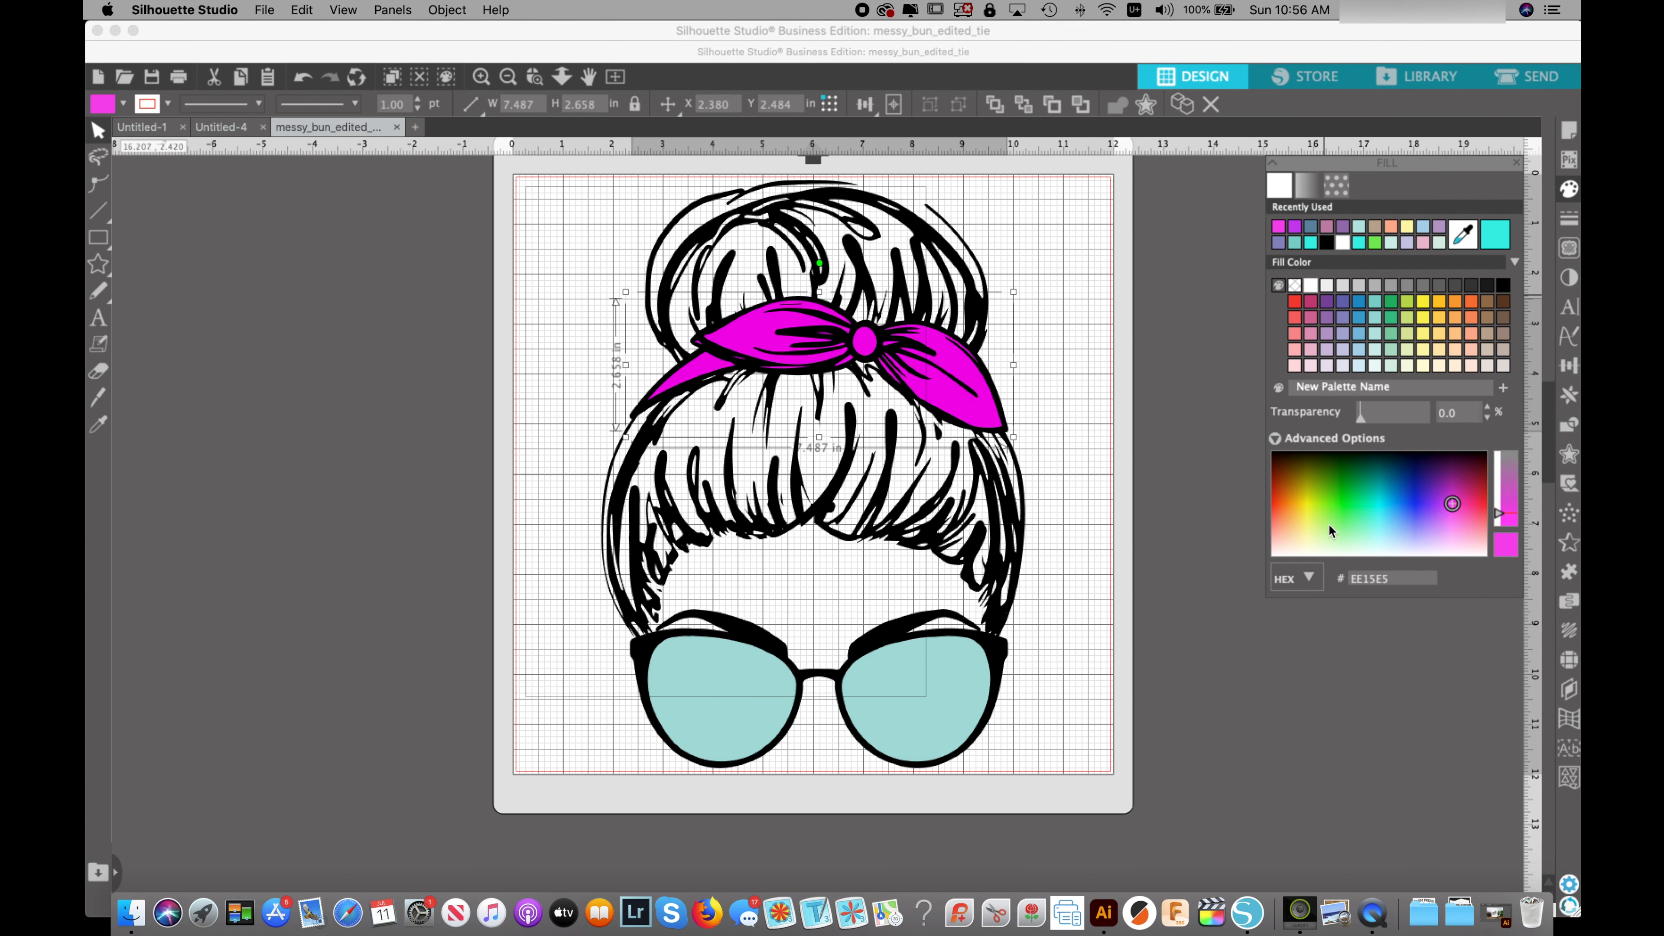
- Try the headband's fill transparency and leave it at 1.0%, and look at the available color code formats
{"action": "mouse_move", "coordinate": [1360, 423]}
{"action": "left_mouse_down"}
{"action": "mouse_move", "coordinate": [1418, 426]}
{"action": "mouse_move", "coordinate": [1378, 427]}
{"action": "left_mouse_up"}
{"action": "left_click_drag", "start_coordinate": [1377, 426], "coordinate": [1358, 425]}
{"action": "left_click", "coordinate": [1313, 581]}
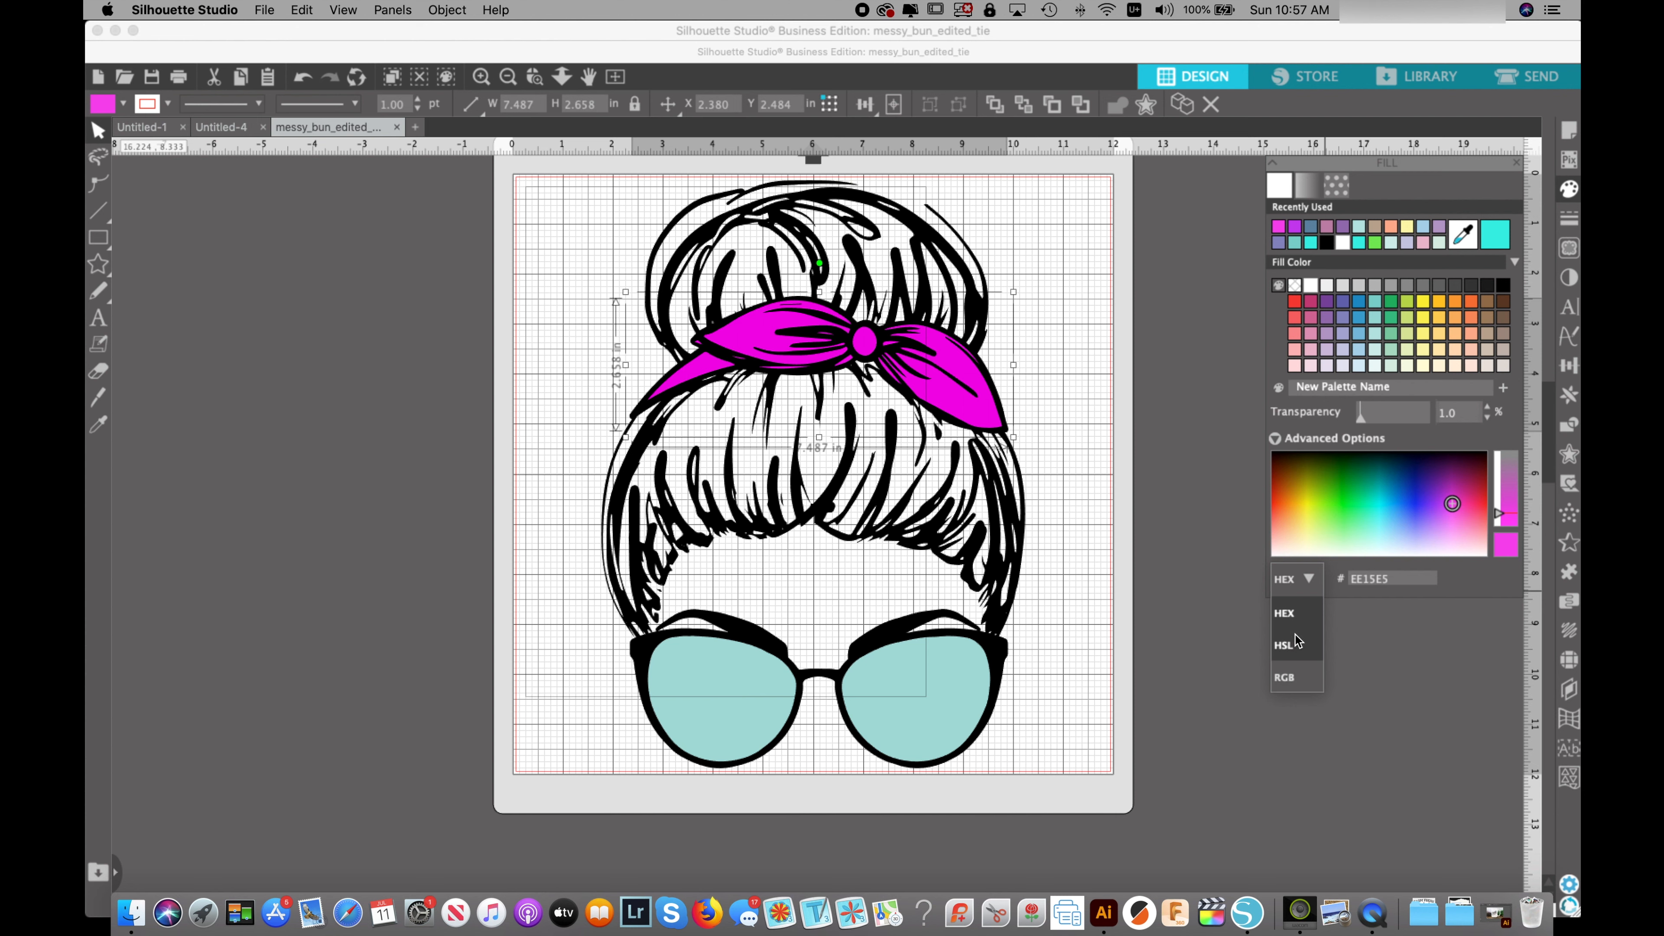
{"action": "left_click", "coordinate": [1357, 583]}
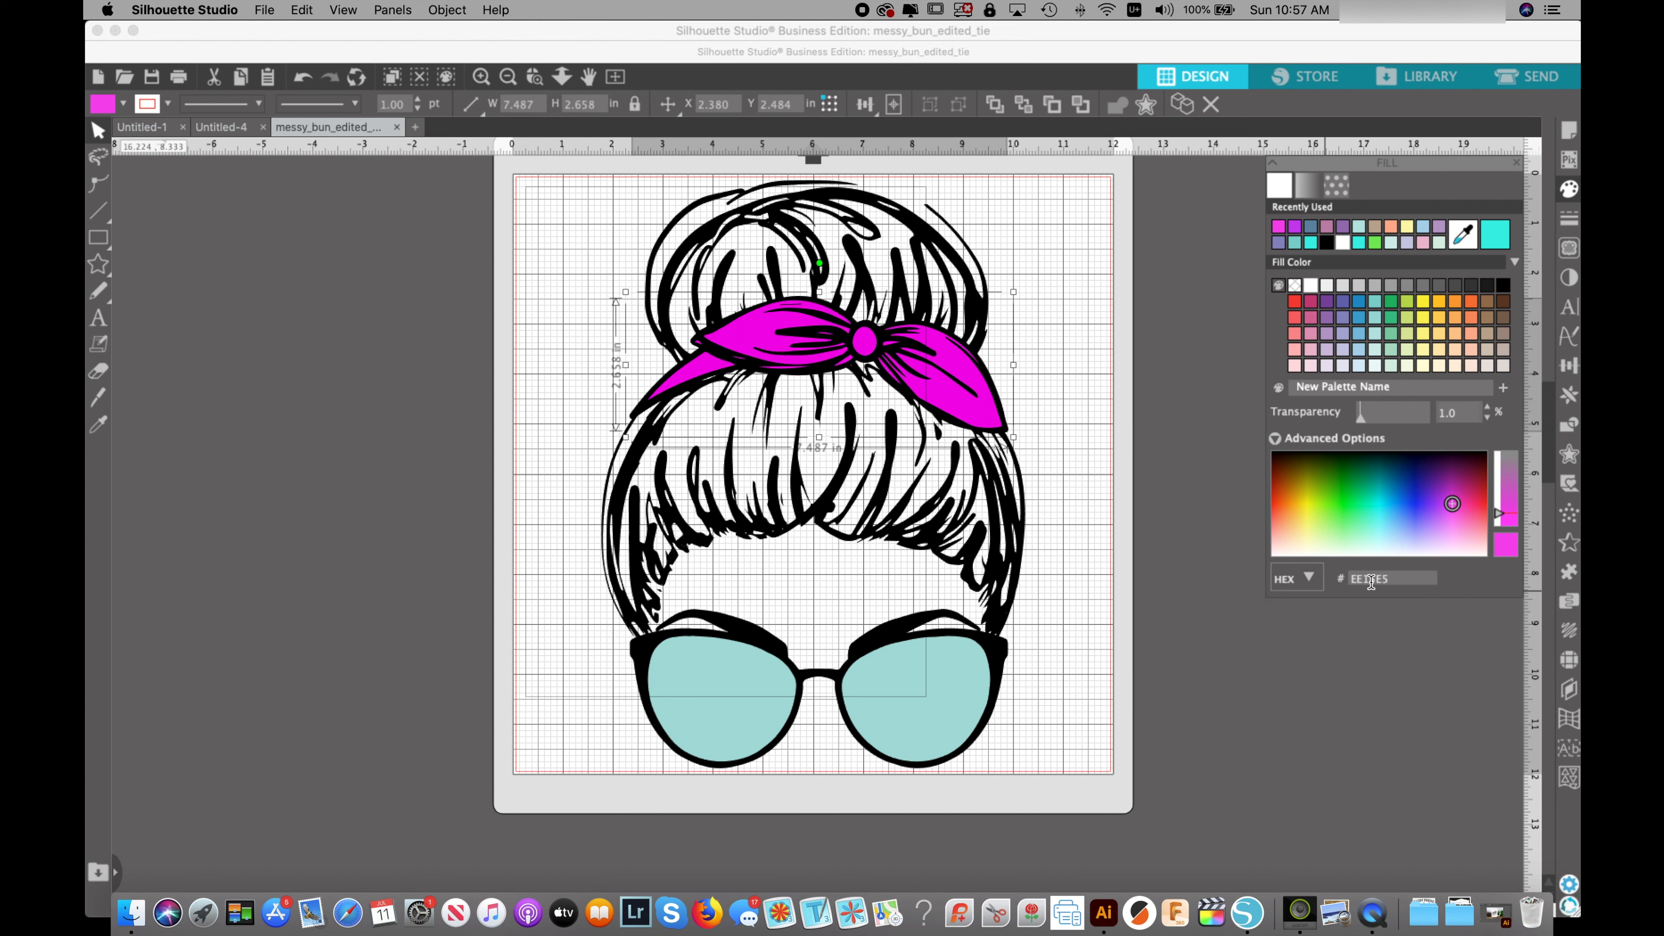
{"action": "left_click", "coordinate": [1311, 581]}
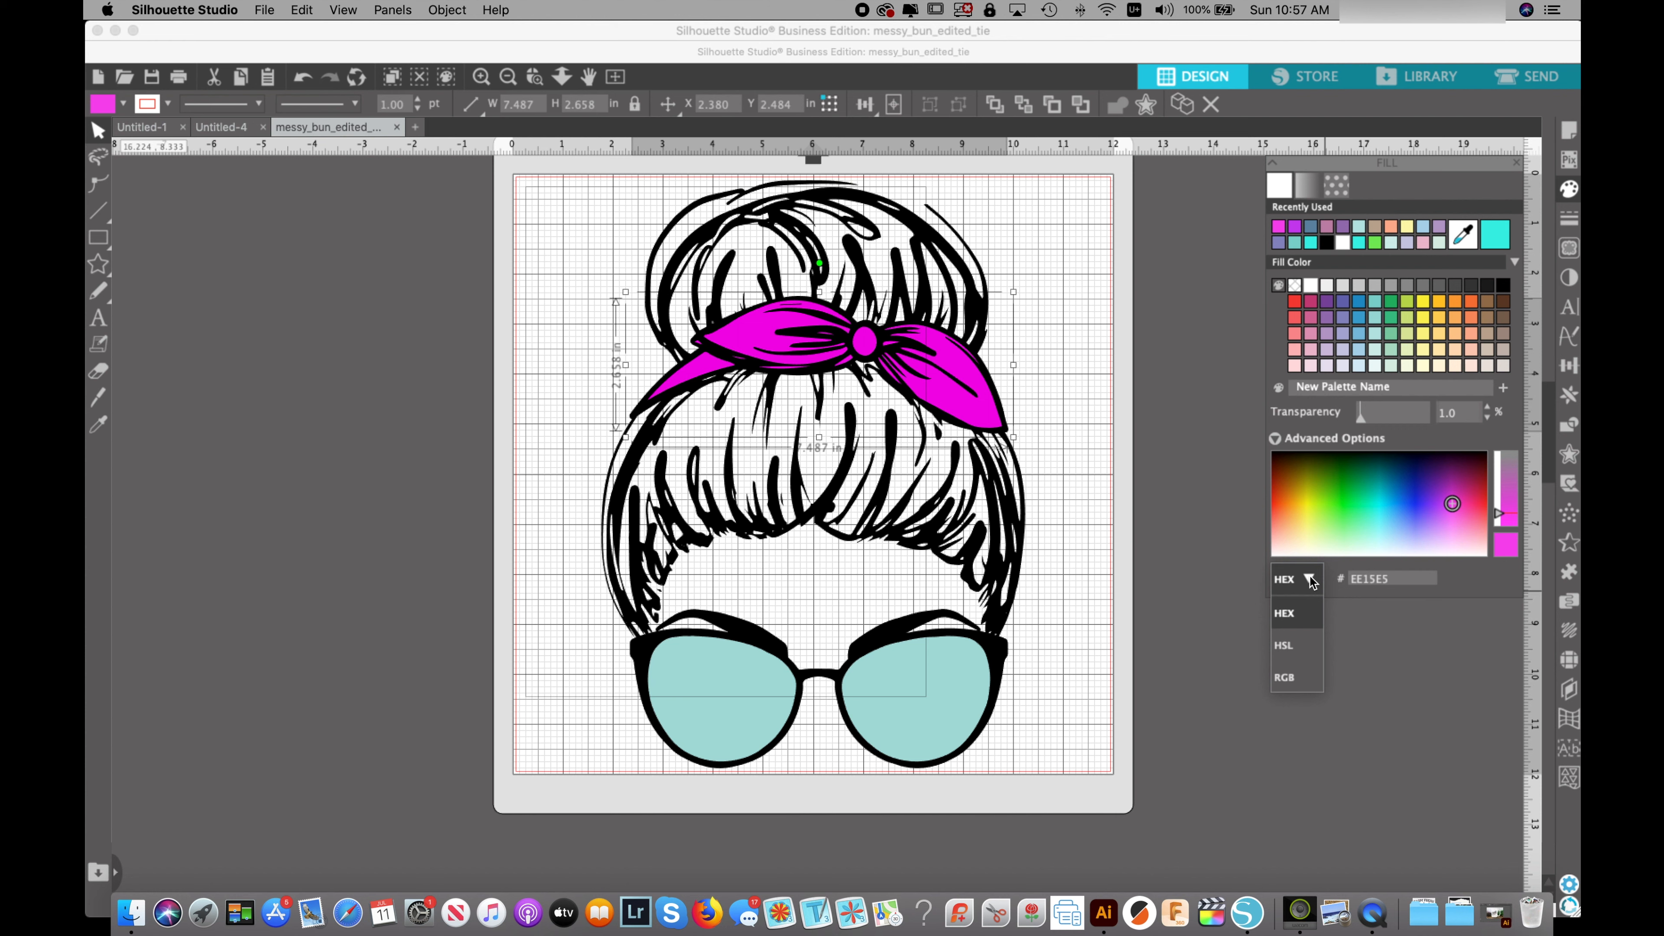
{"action": "left_click", "coordinate": [1300, 580]}
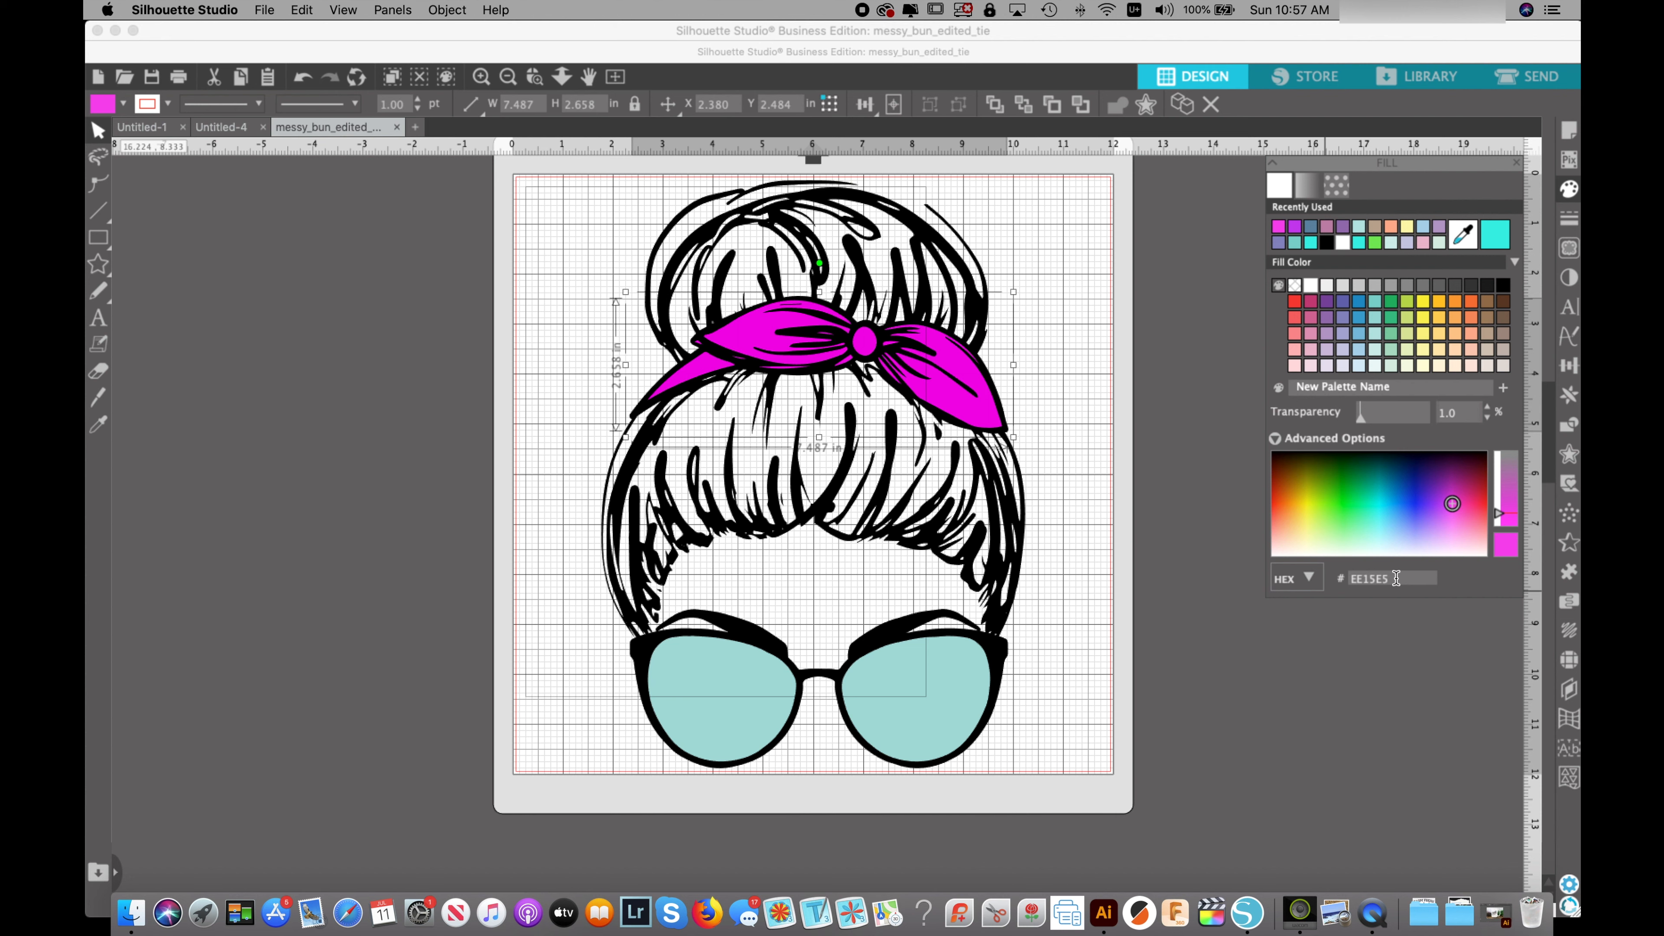
- Set the headband's fill color to hex code 000000
{"action": "key", "text": "BackSpace"}
{"action": "key", "text": "BackSpace"}
{"action": "key", "text": "BackSpace"}
{"action": "key", "text": "BackSpace"}
{"action": "type", "text": "000000"}
{"action": "key", "text": "Return"}
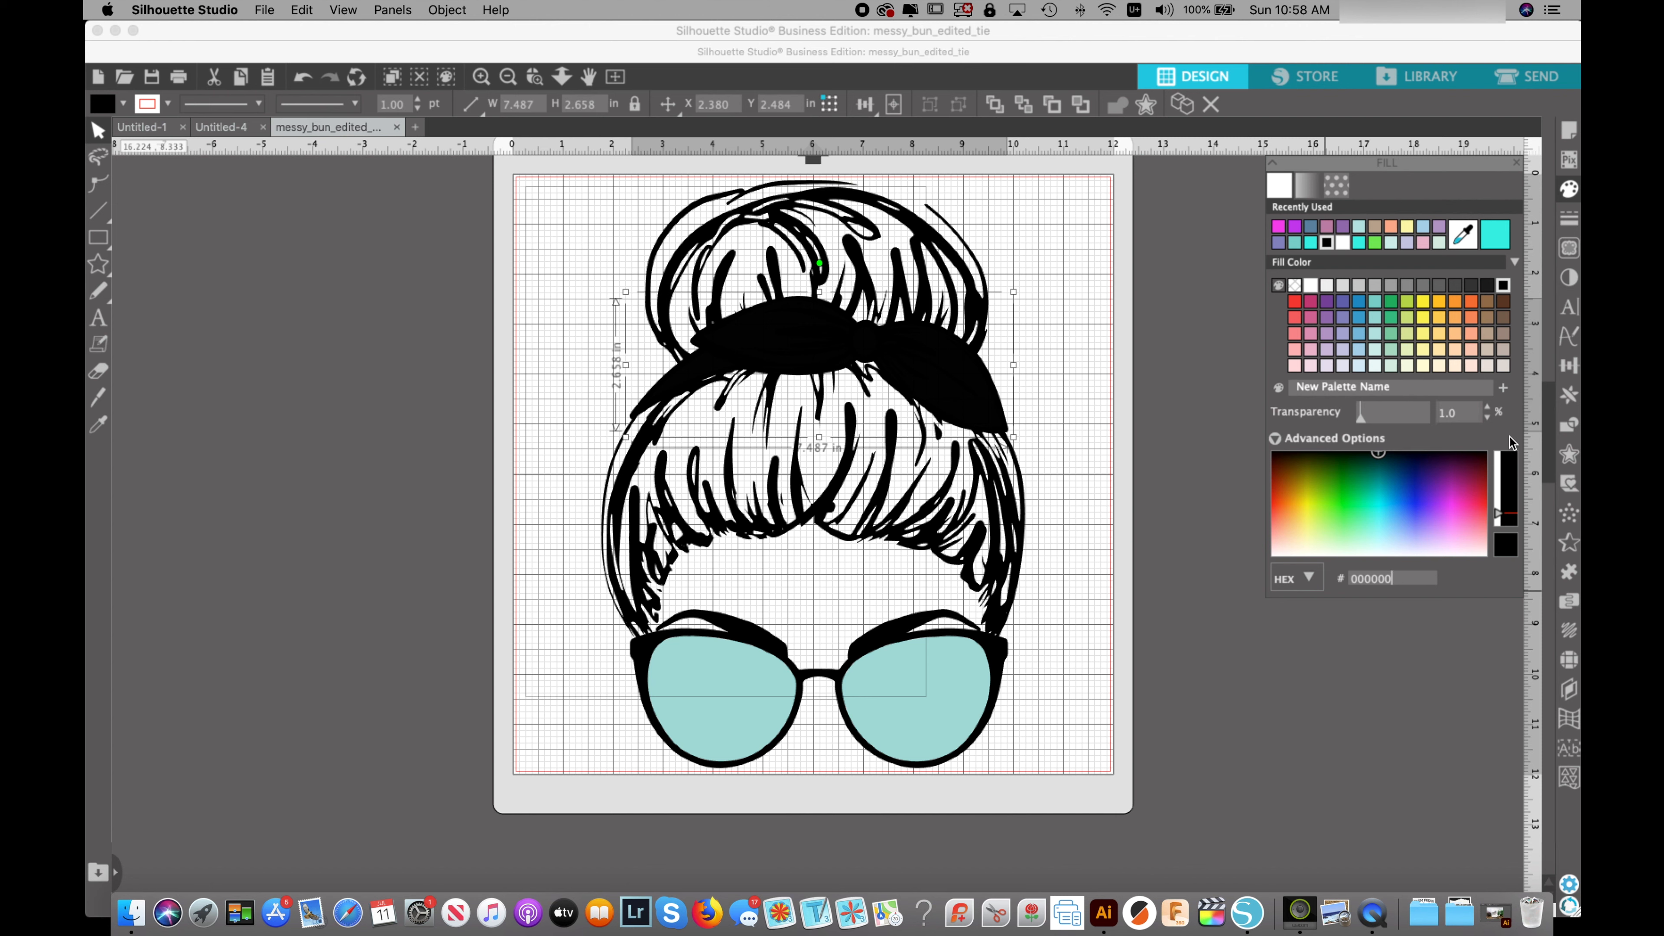
- Try several gray swatches on the headband, including 7E7E7E, and return its fill to black
{"action": "left_click", "coordinate": [1471, 285]}
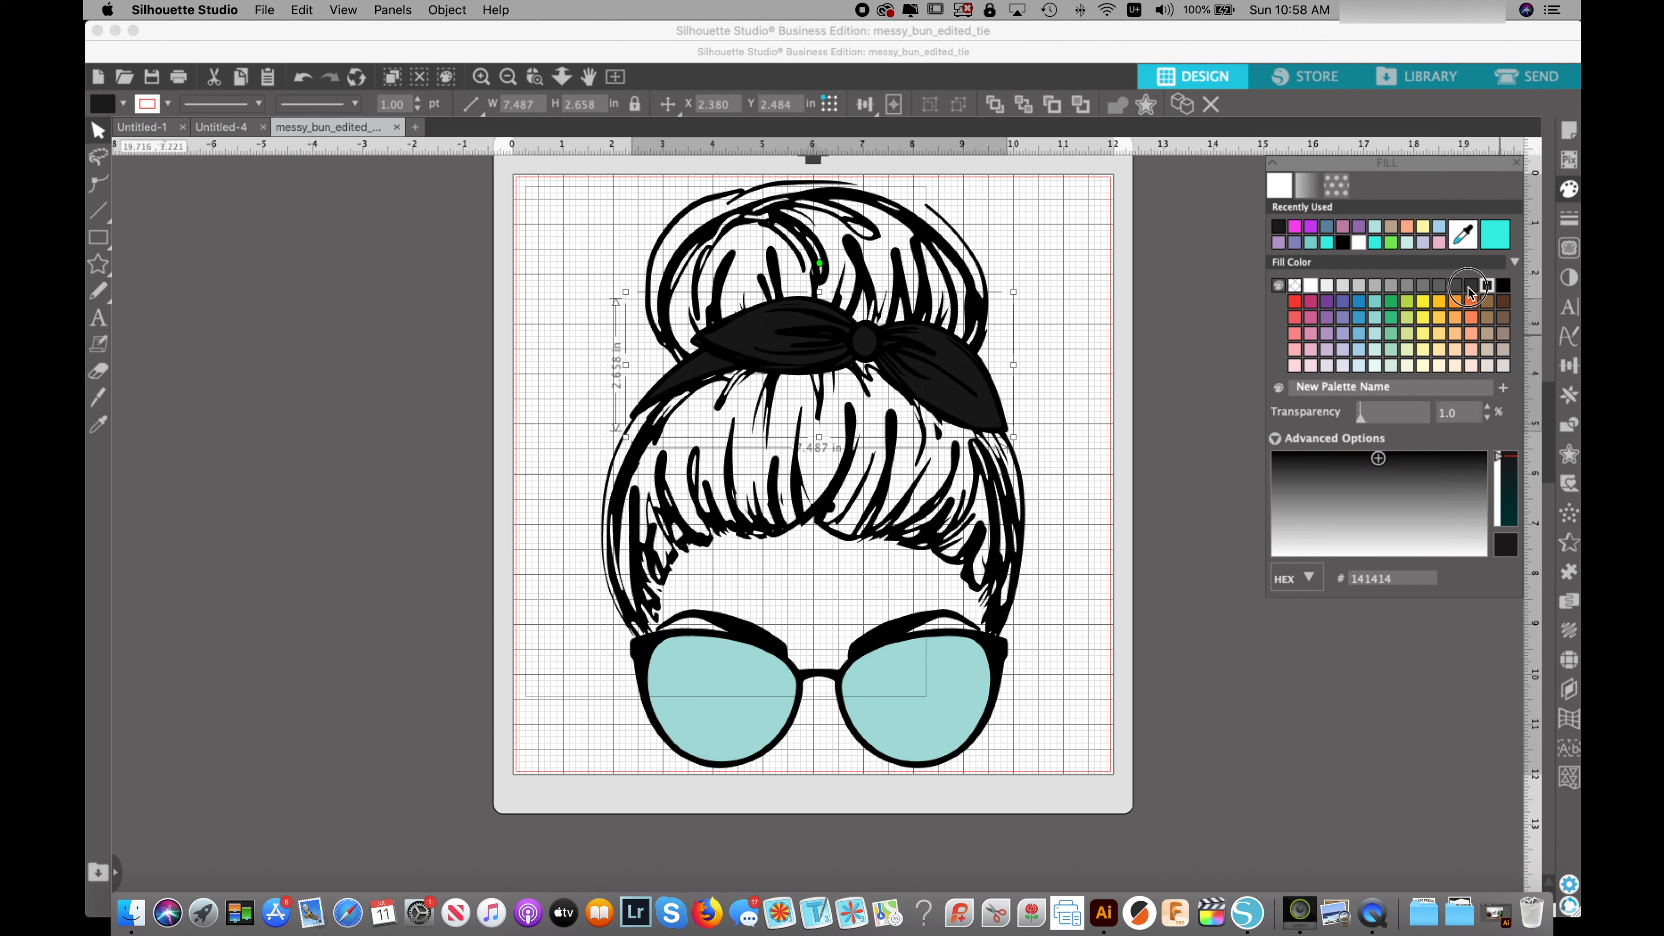
{"action": "left_click", "coordinate": [1439, 289]}
{"action": "left_click", "coordinate": [1406, 288]}
{"action": "left_click", "coordinate": [1392, 288]}
{"action": "left_click", "coordinate": [1407, 288]}
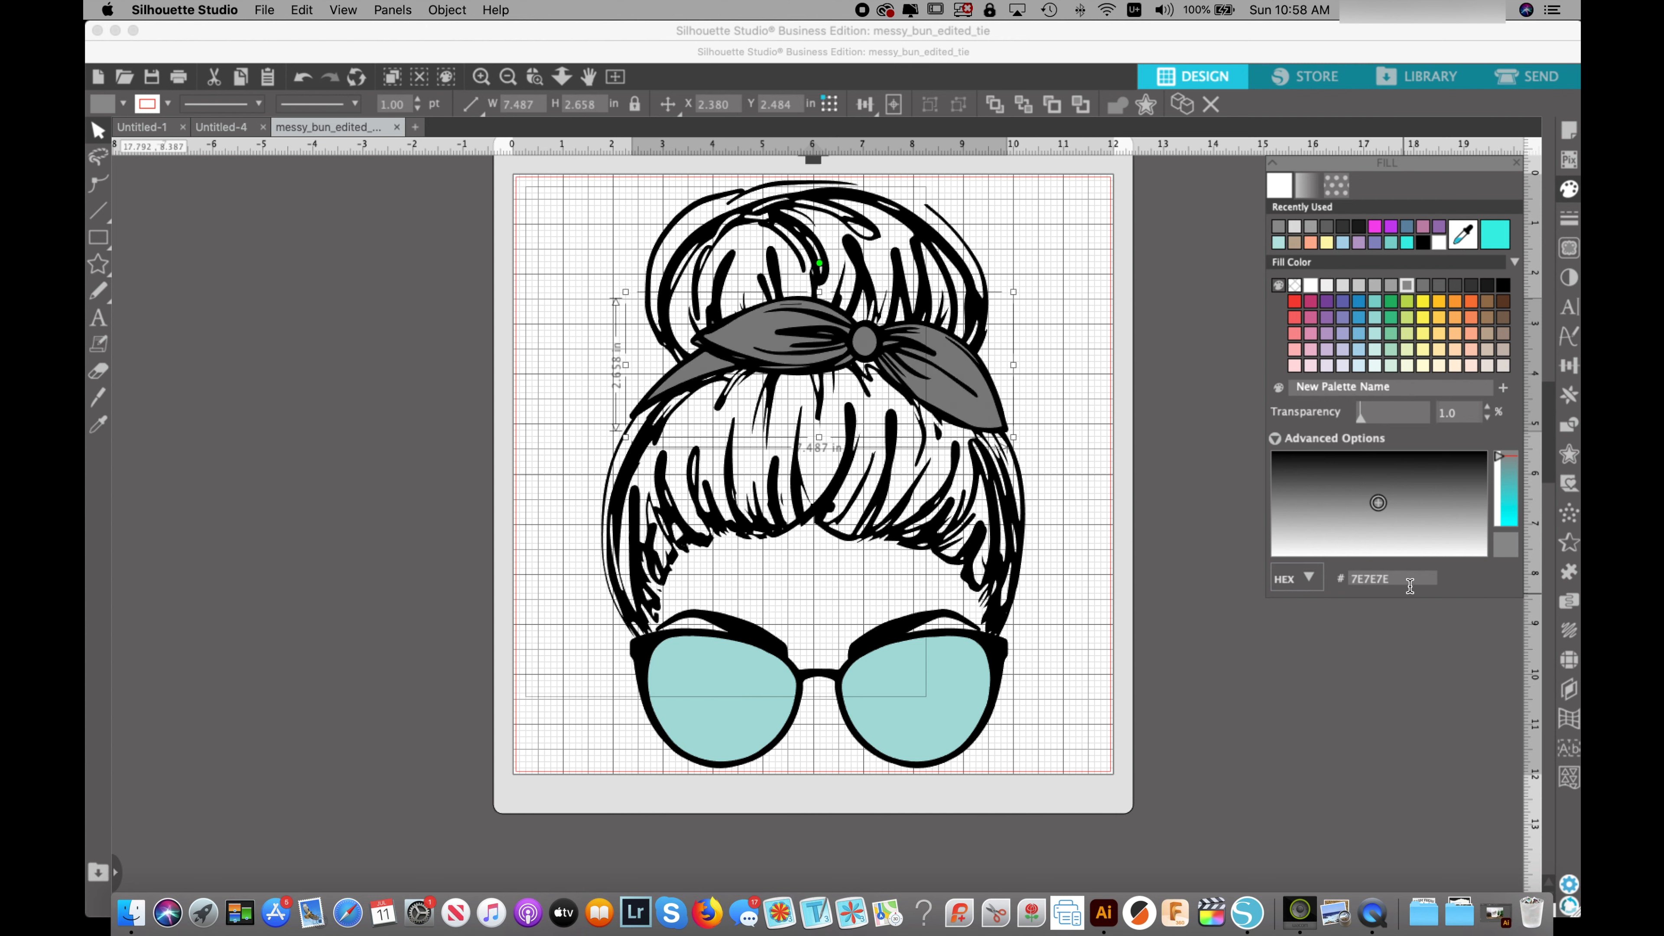
{"action": "left_click", "coordinate": [1502, 285]}
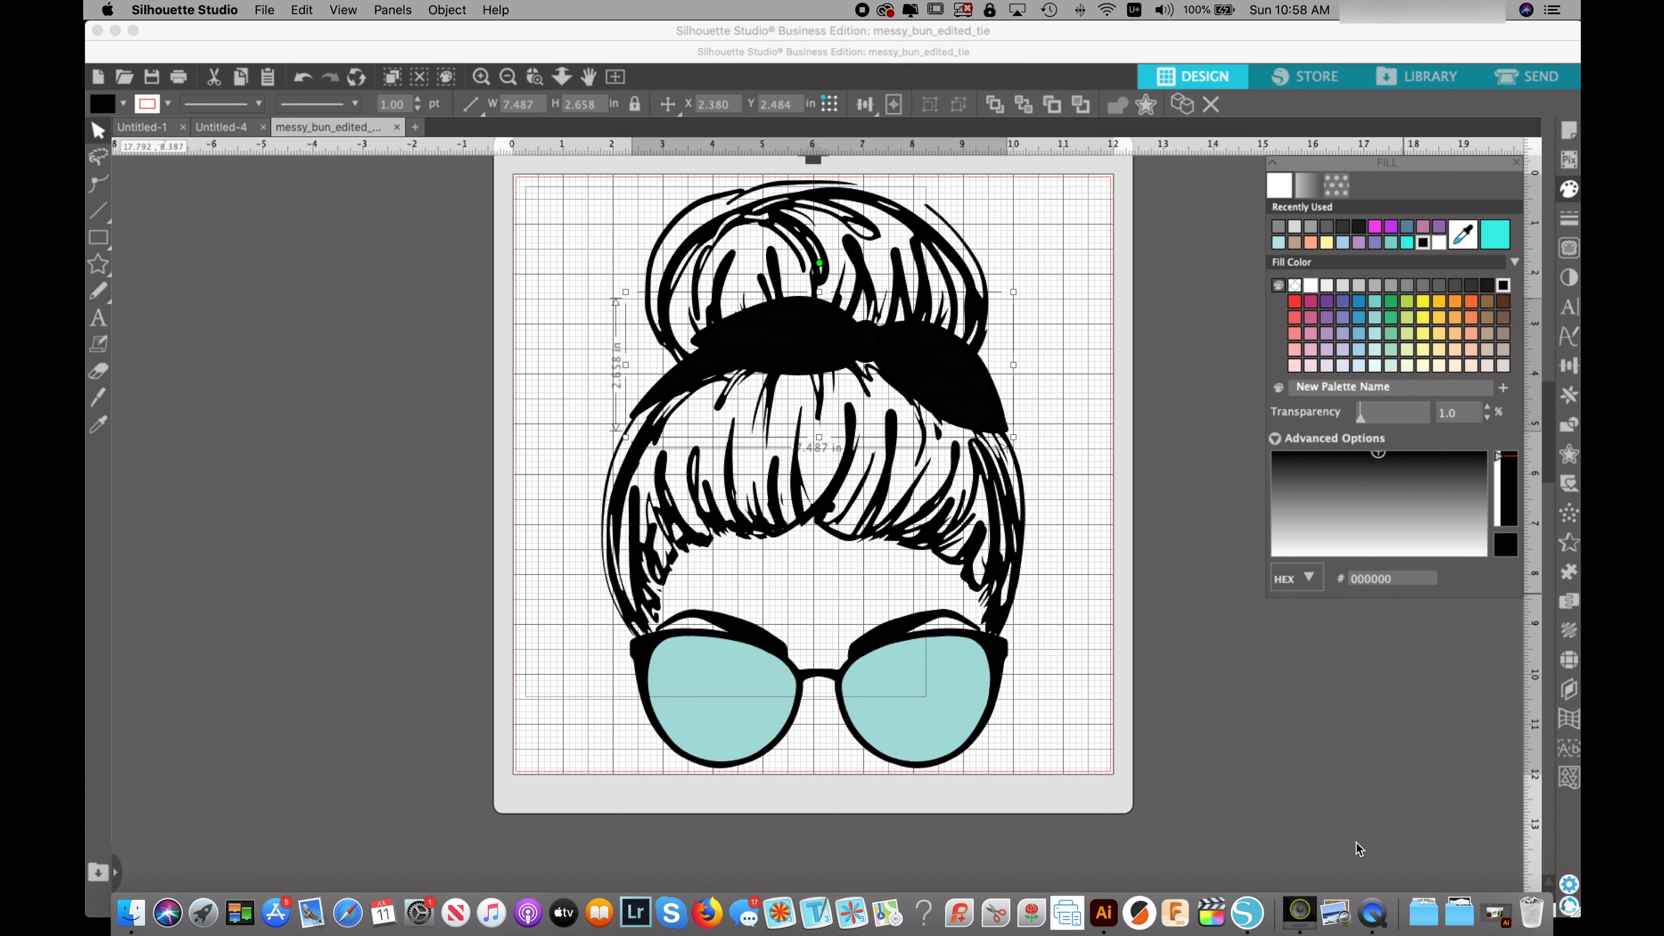
- Fill the headband with bright yellow and view its color code in the HSL, RGB and HEX formats
{"action": "left_click", "coordinate": [1422, 301]}
{"action": "left_click", "coordinate": [1311, 579]}
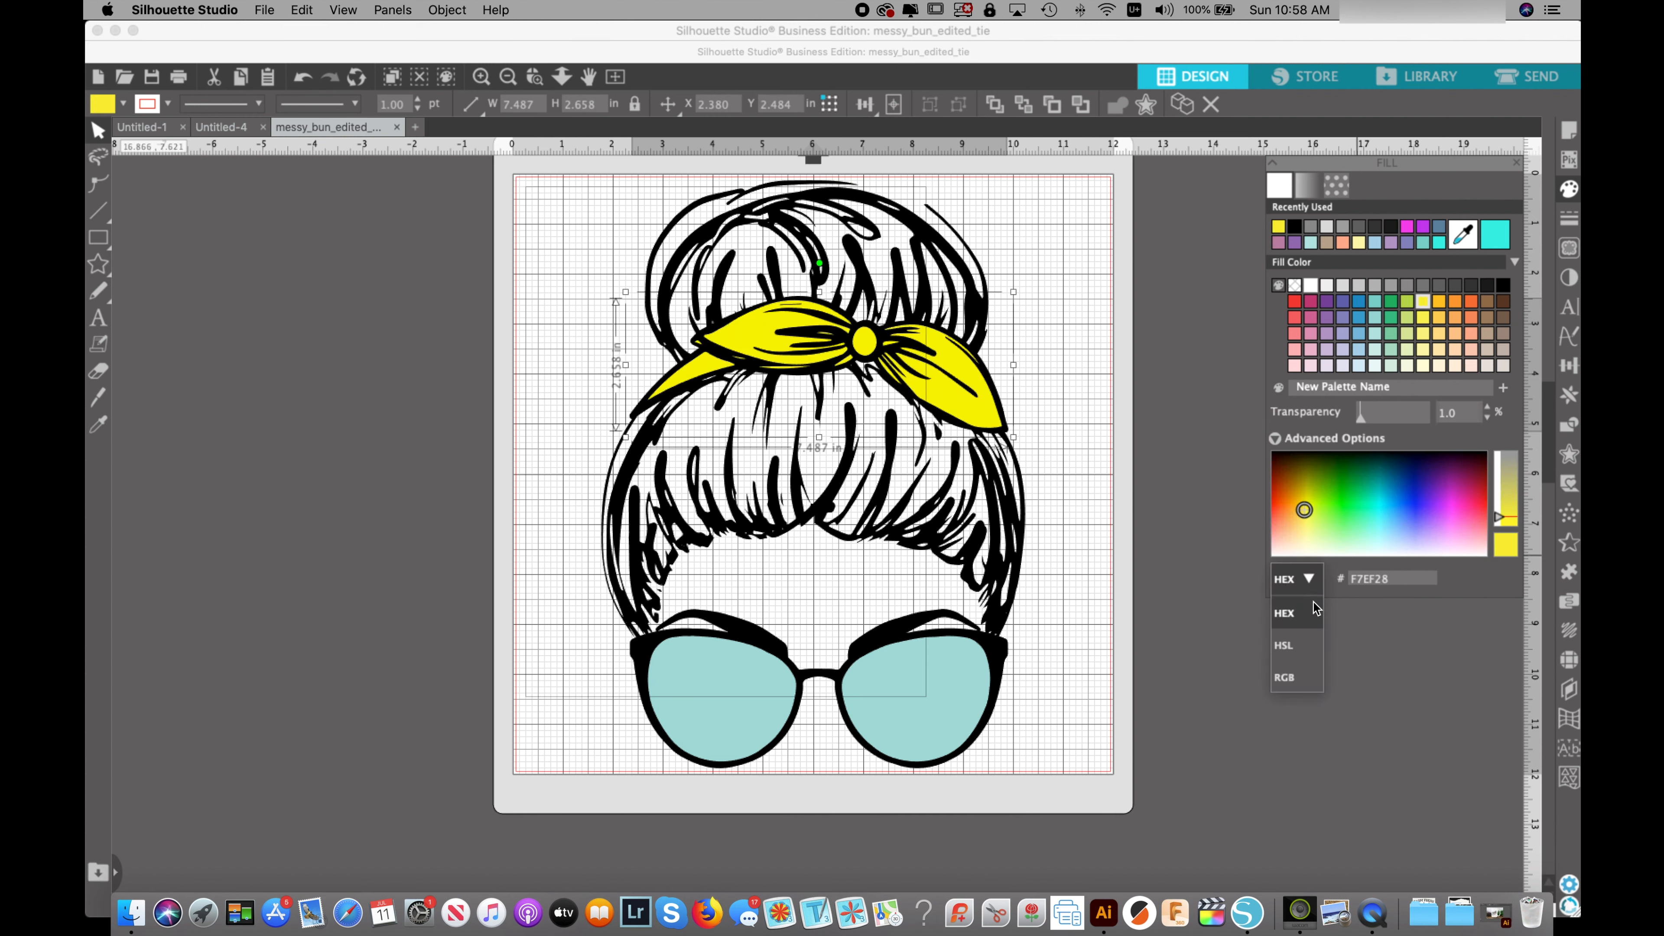
{"action": "left_click", "coordinate": [1285, 646]}
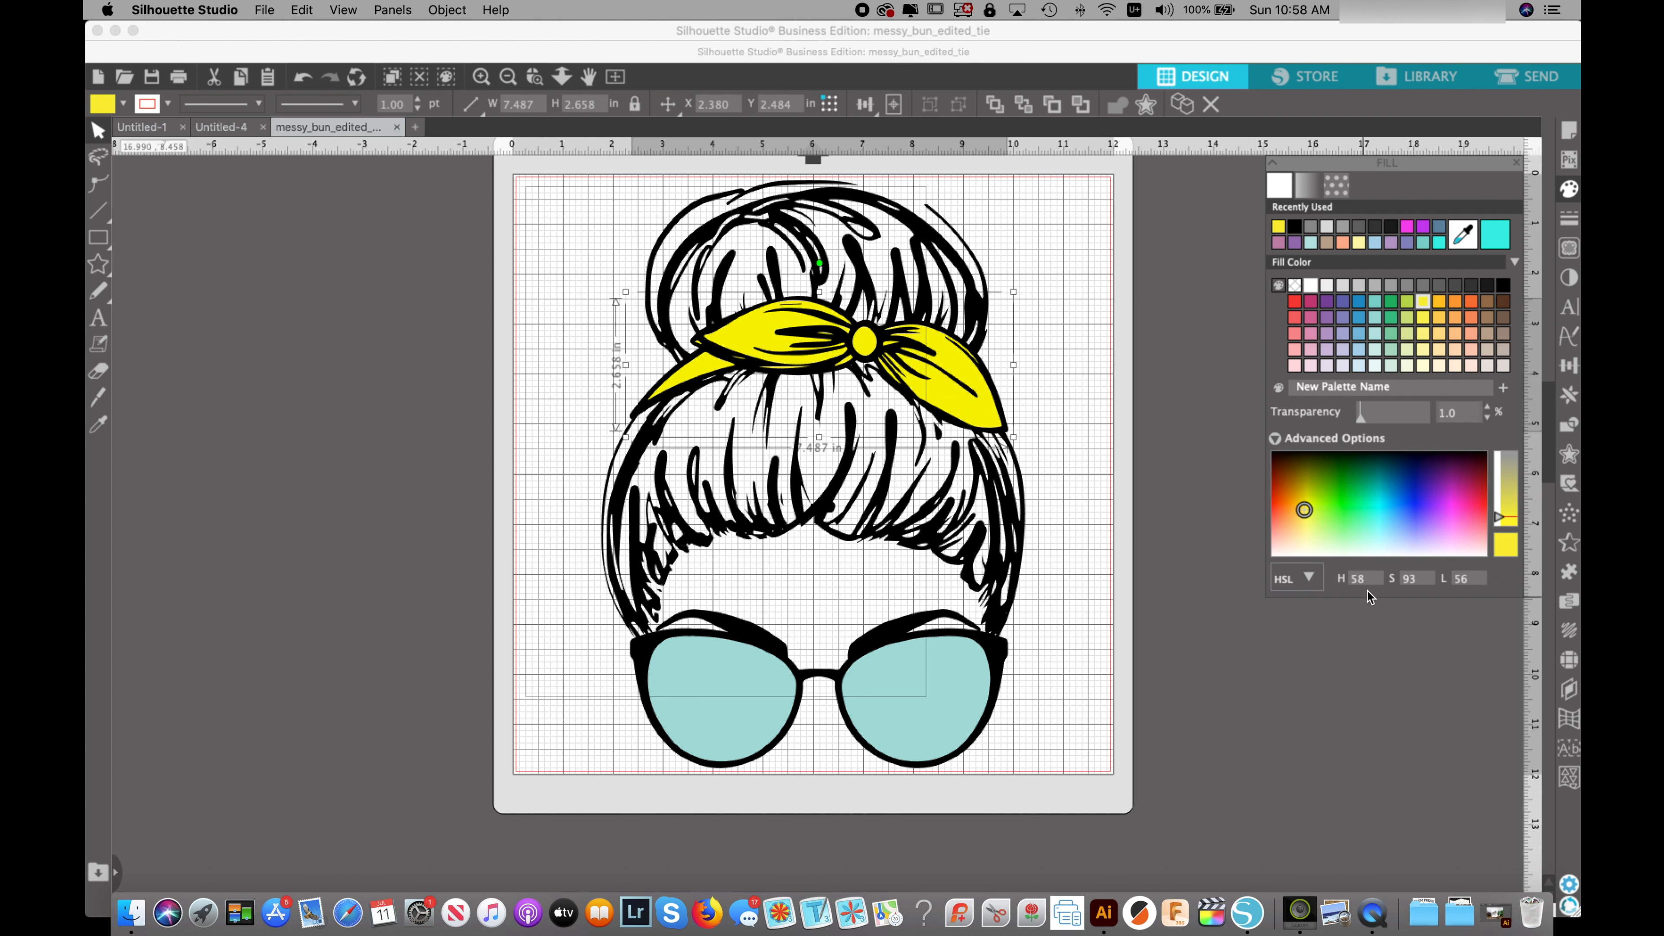
{"action": "left_click", "coordinate": [1310, 579]}
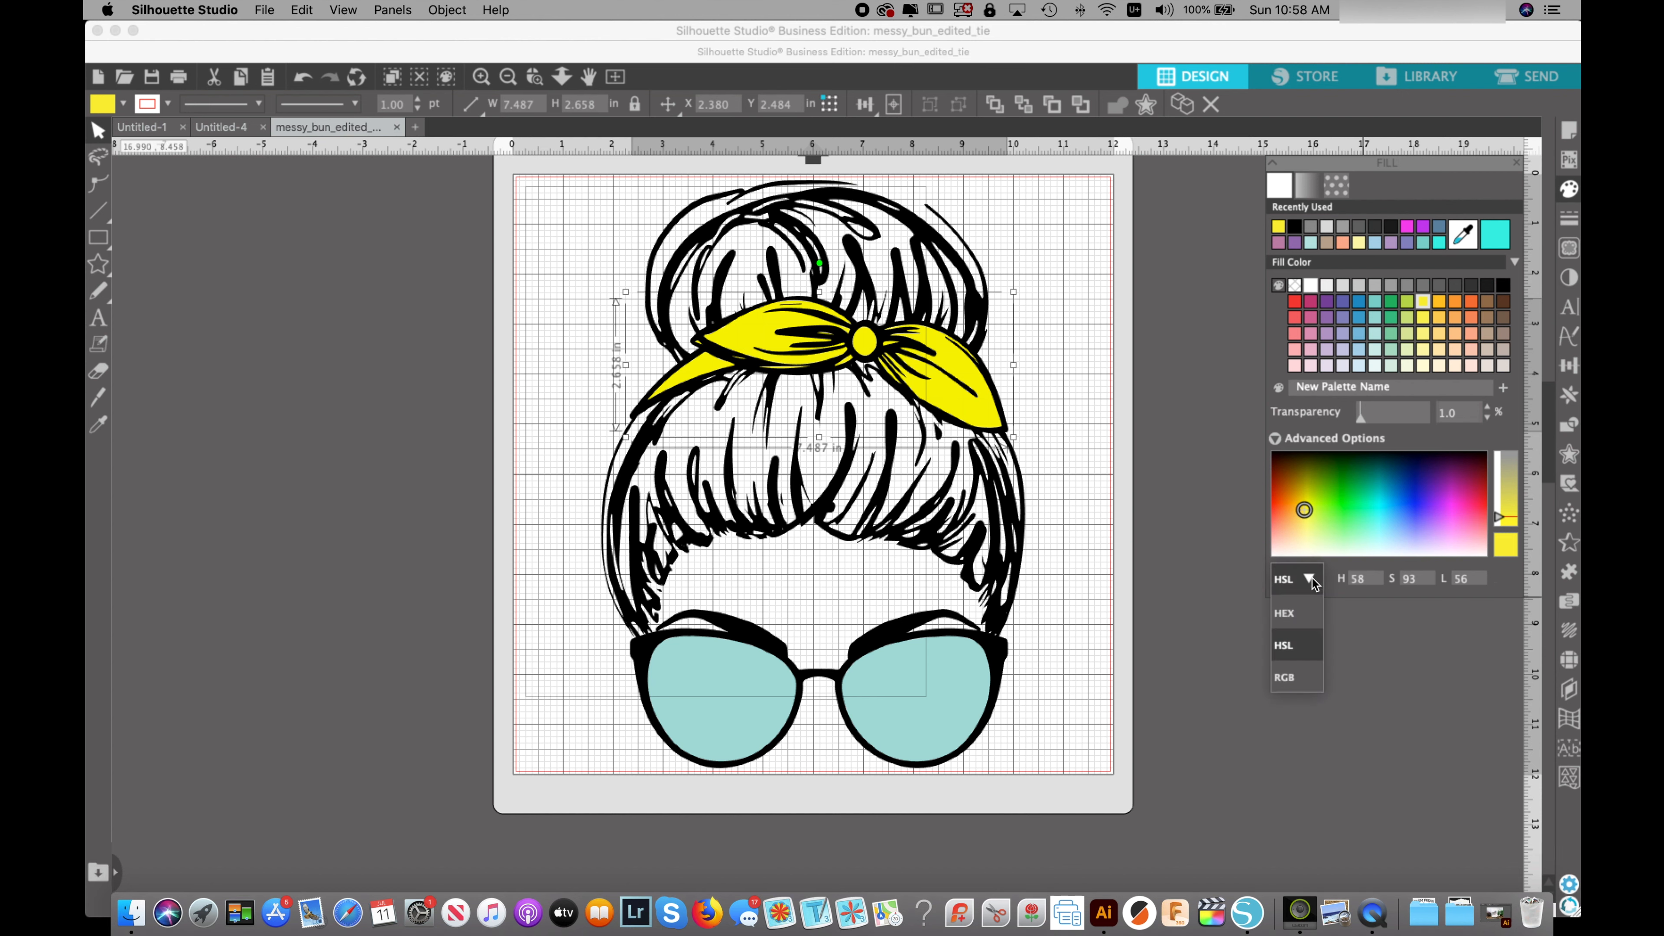
{"action": "left_click", "coordinate": [1304, 678]}
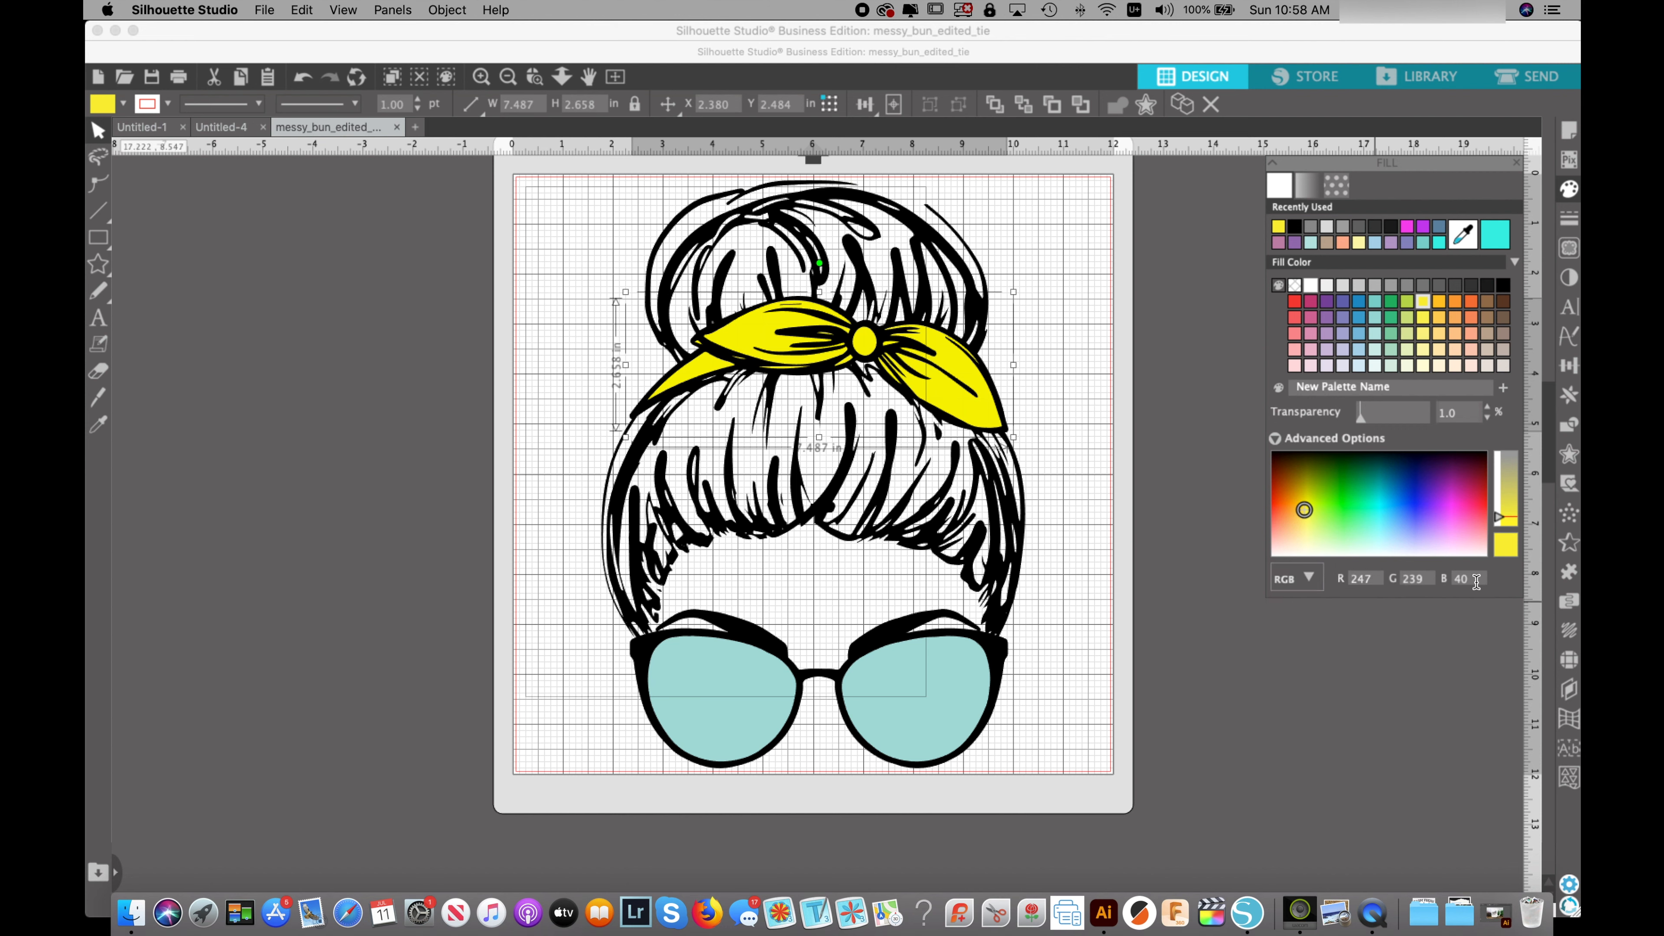
{"action": "left_click", "coordinate": [1313, 578]}
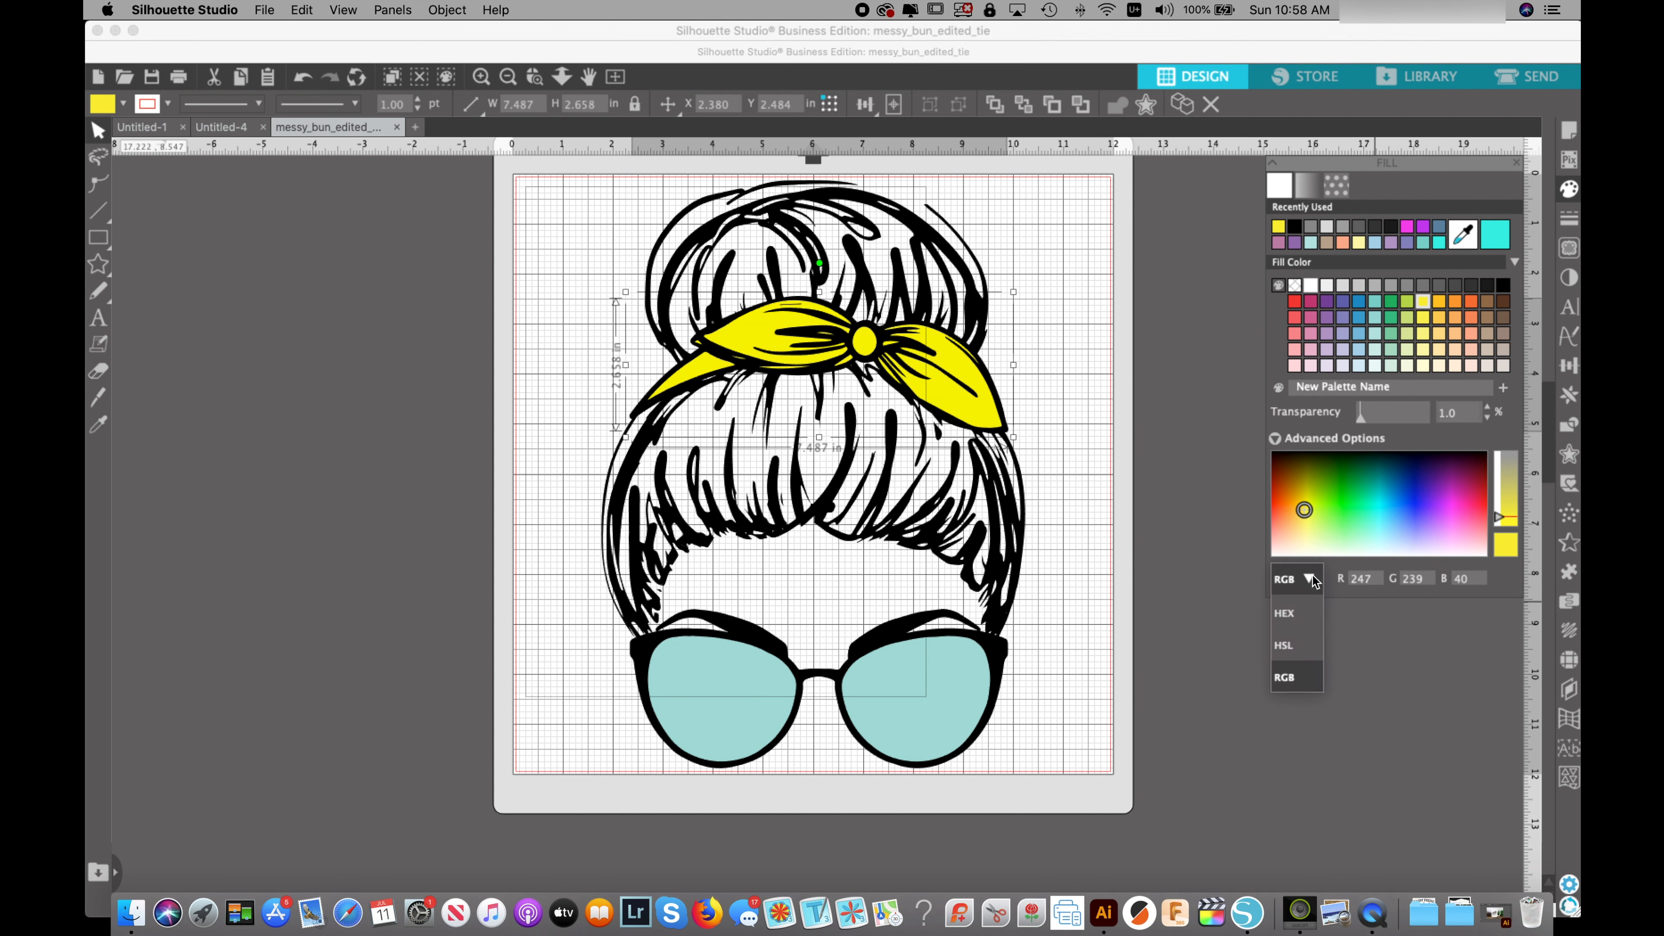
{"action": "left_click", "coordinate": [1308, 610]}
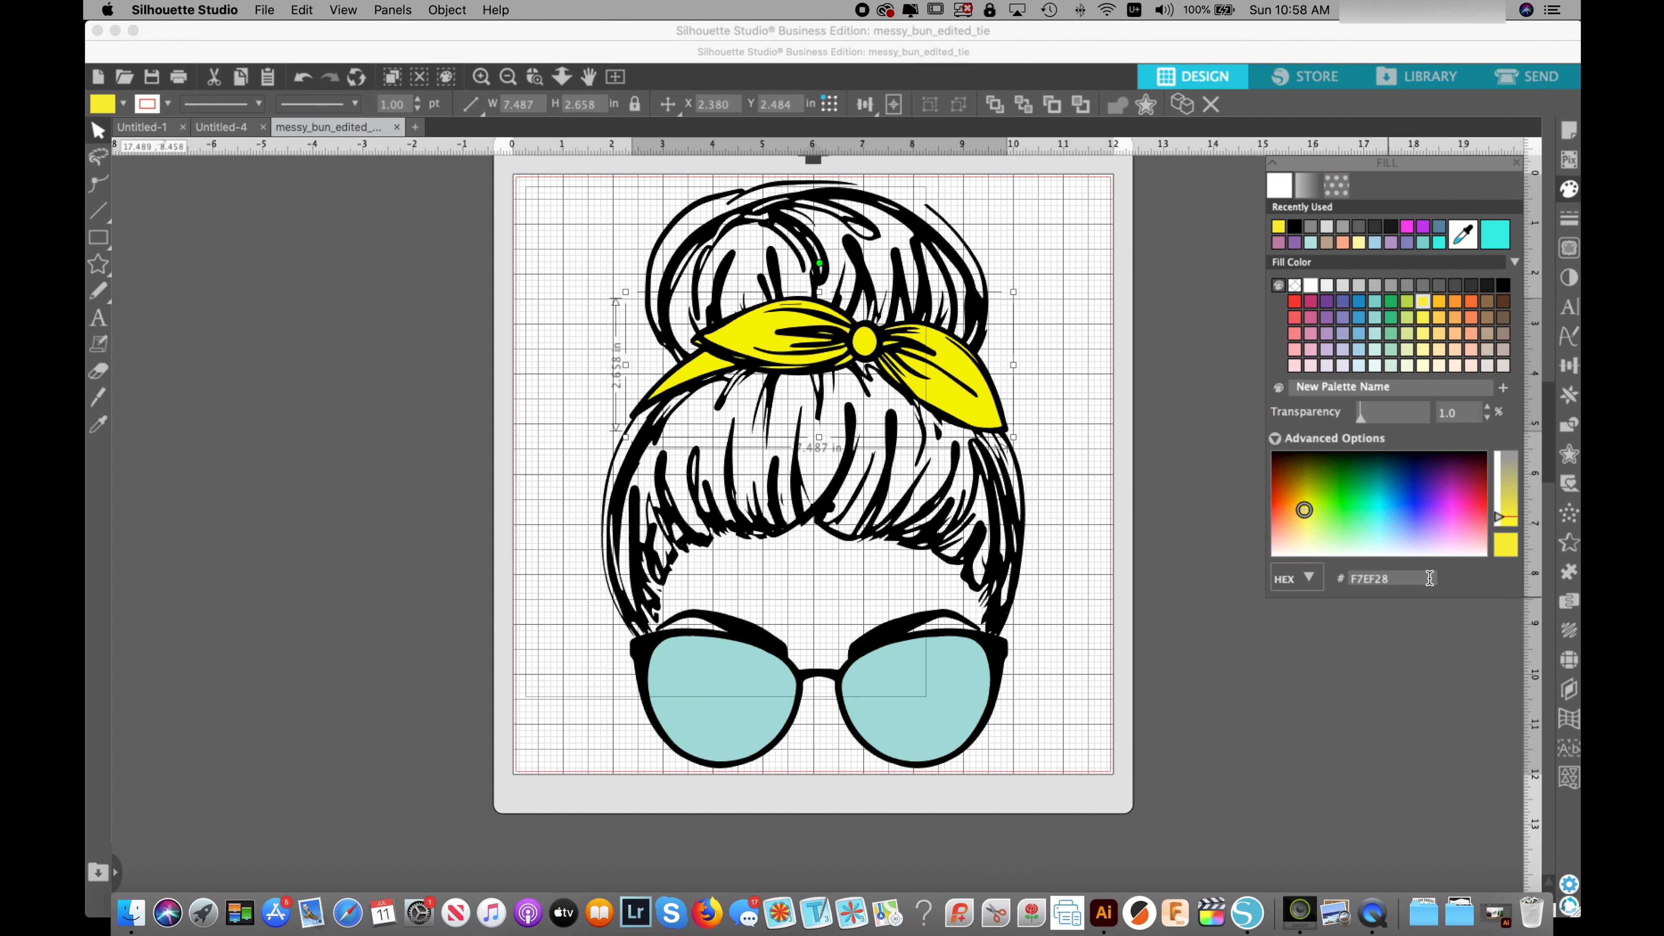
{"action": "left_click", "coordinate": [1310, 576]}
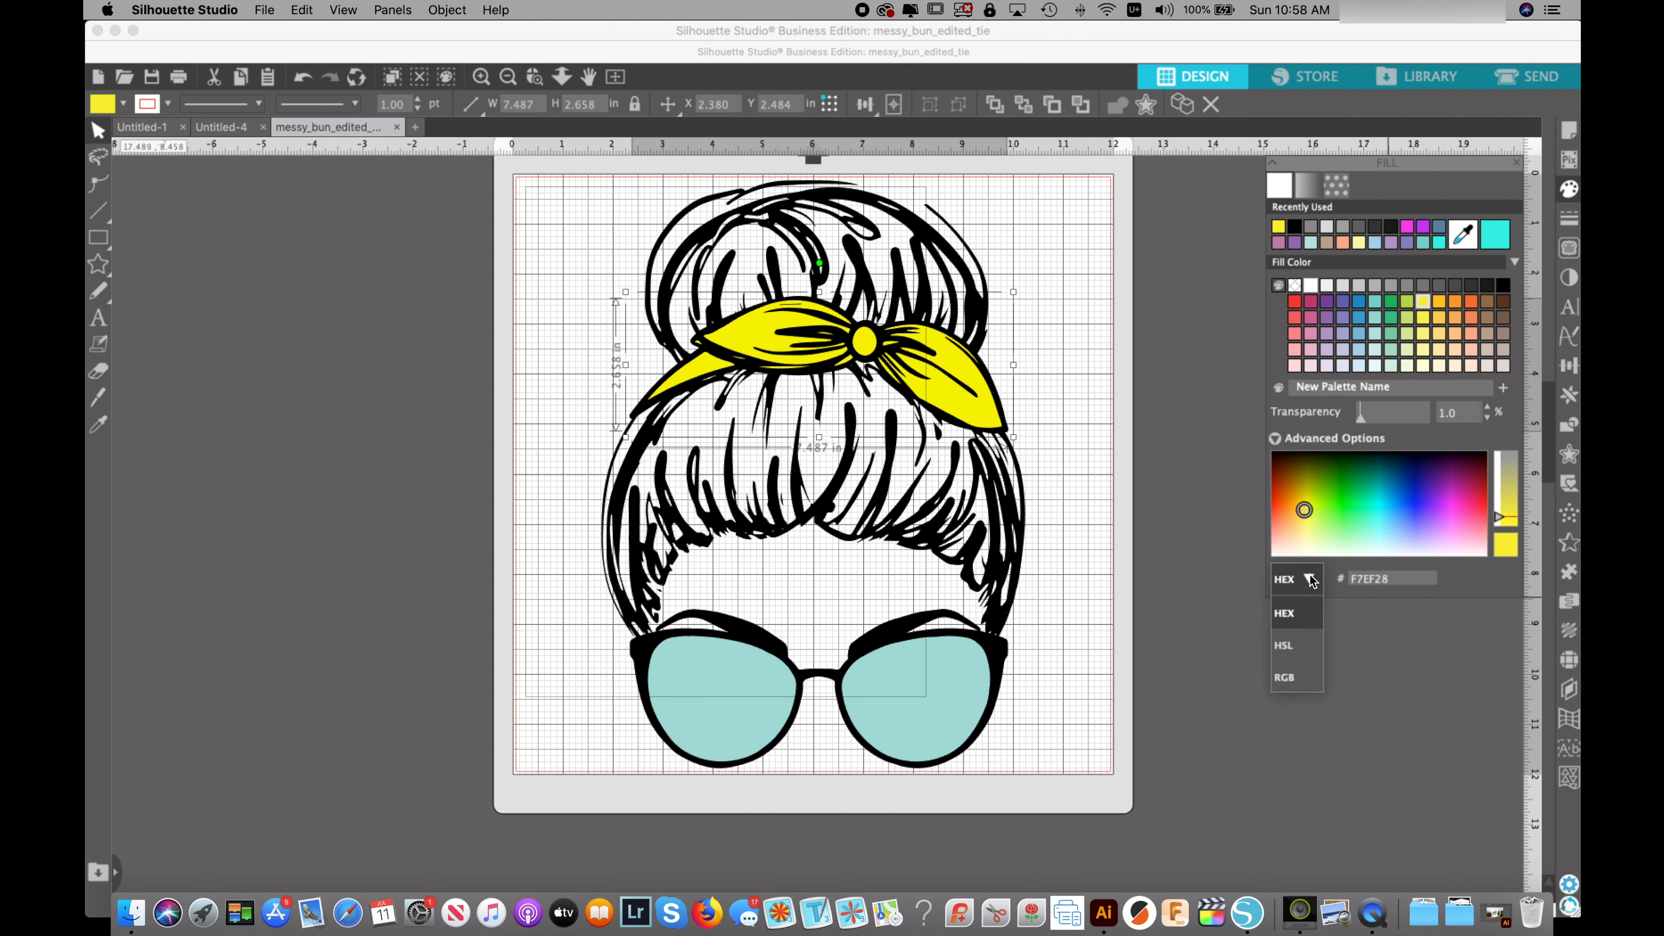
{"action": "left_click", "coordinate": [1308, 581]}
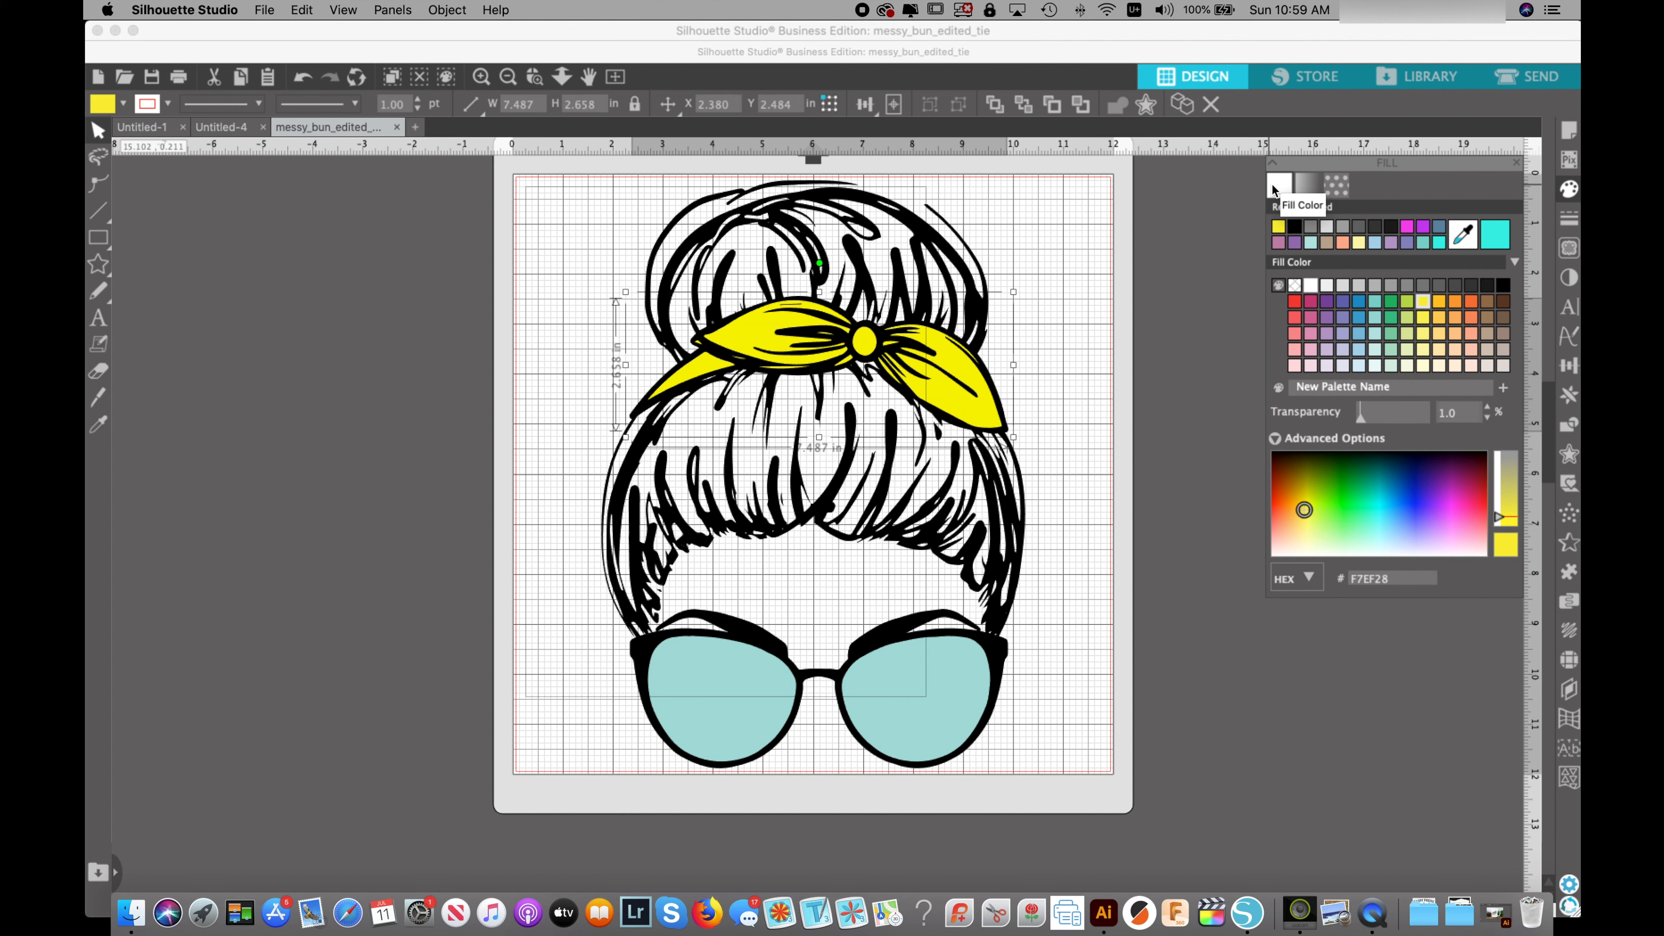
- Try several preset gradient fills on the headband, including magenta, olive green, blue and bright green
{"action": "left_click", "coordinate": [1312, 186]}
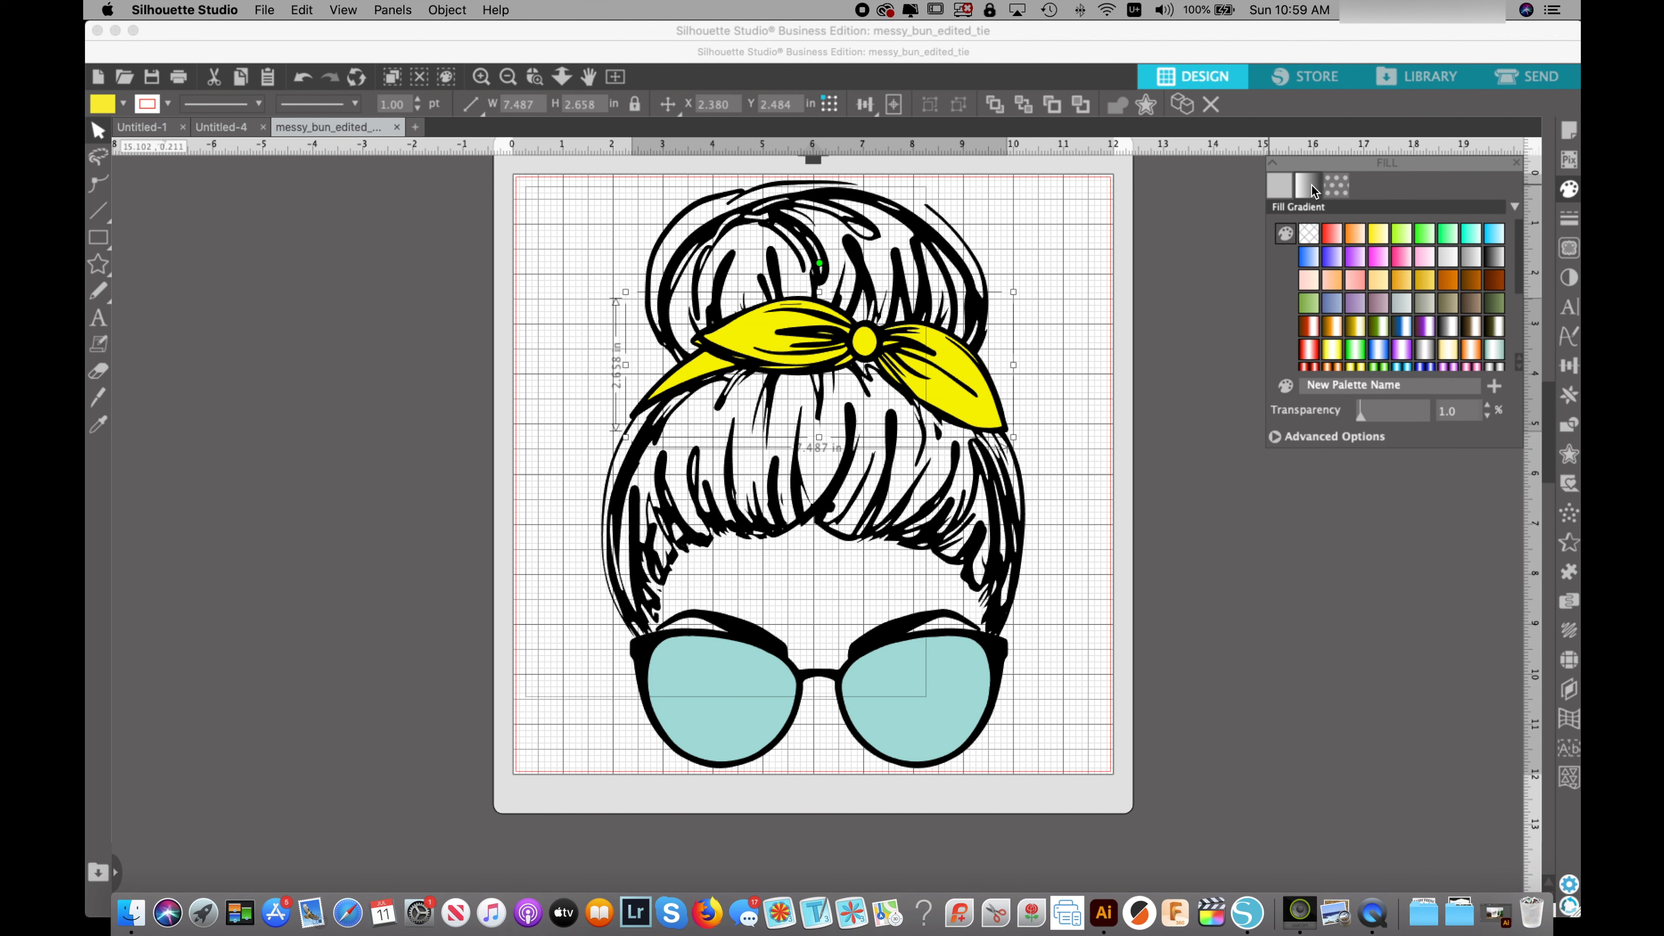
{"action": "left_click", "coordinate": [1379, 257]}
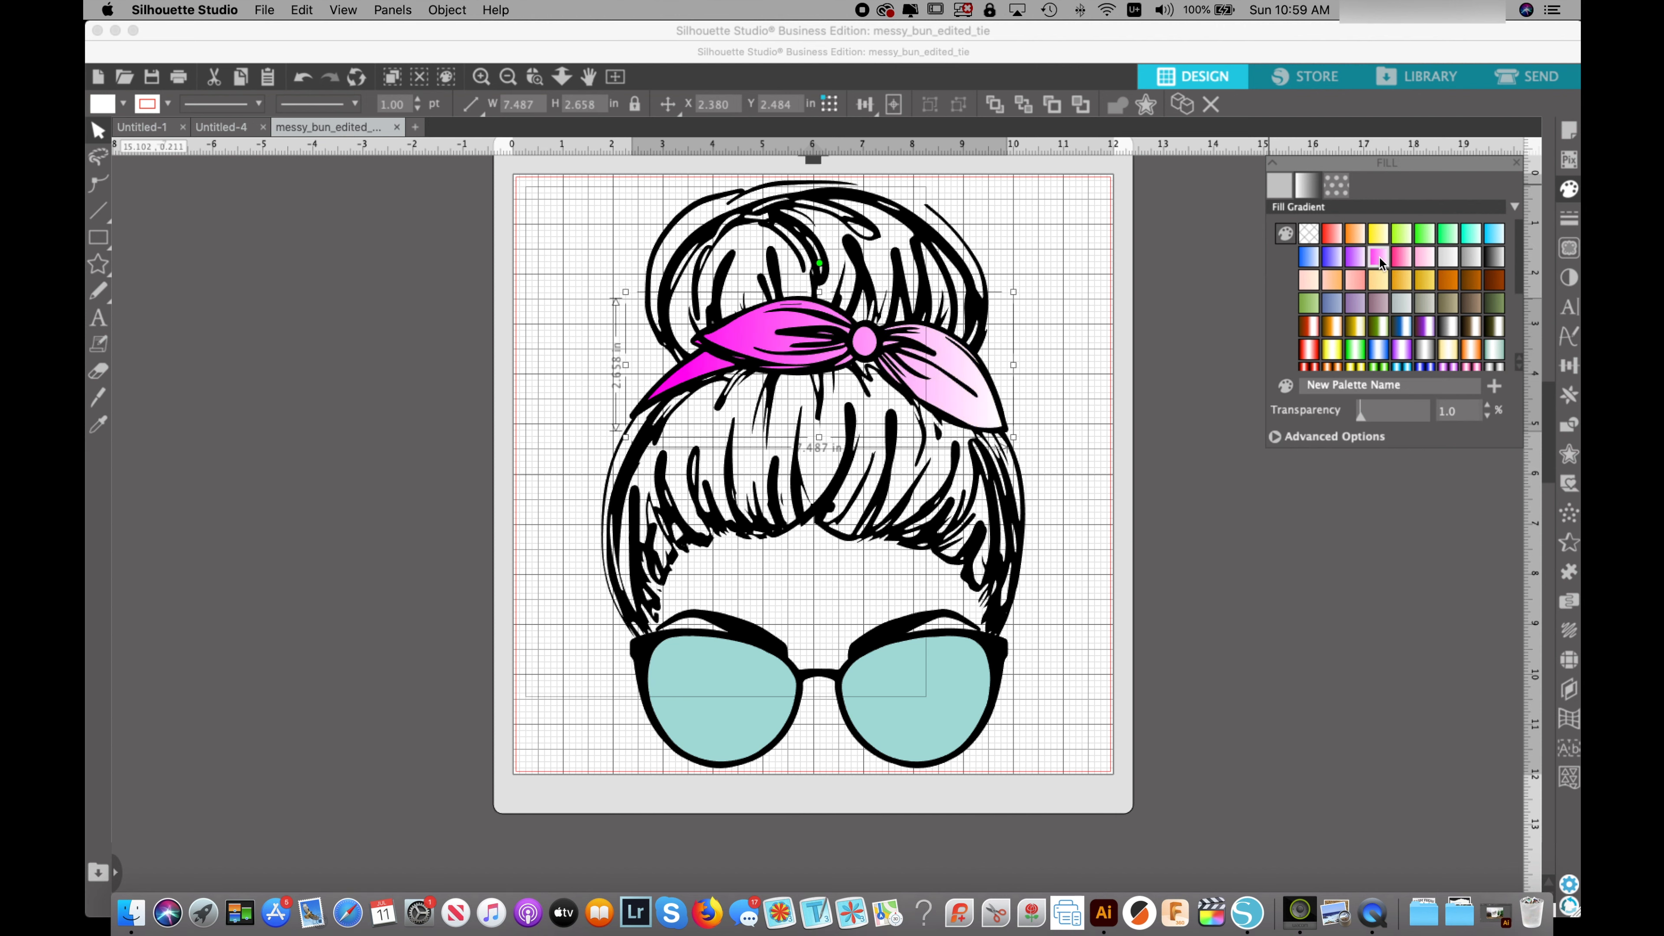
{"action": "left_click", "coordinate": [1379, 306]}
{"action": "left_click", "coordinate": [1379, 328]}
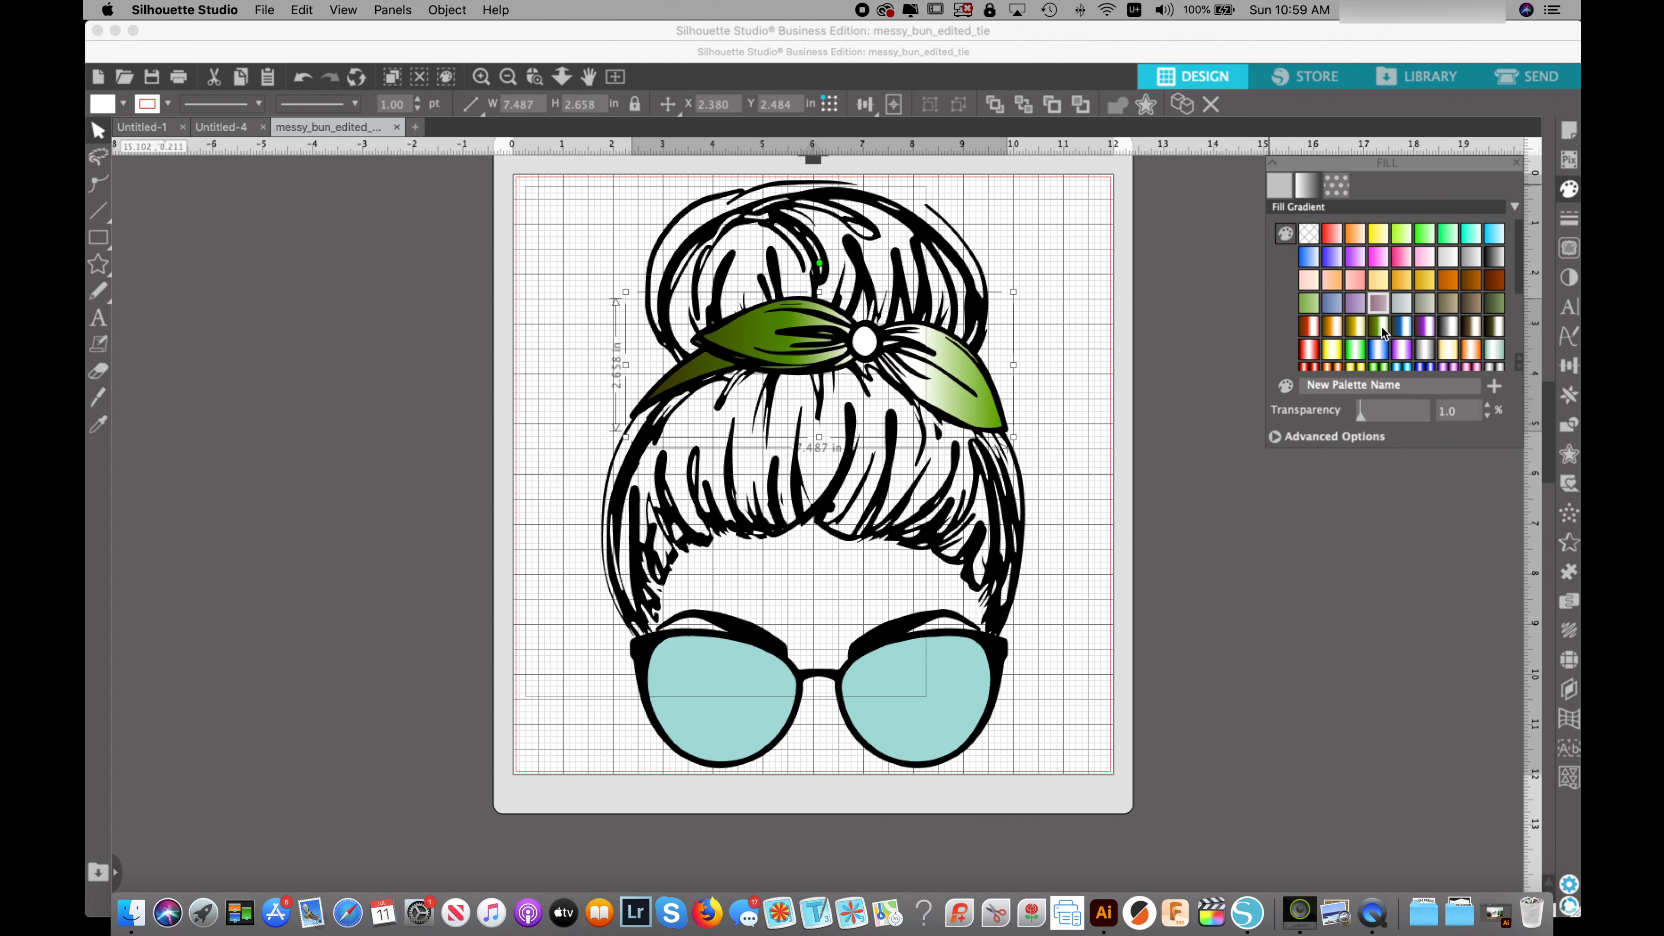
{"action": "left_click", "coordinate": [1401, 326]}
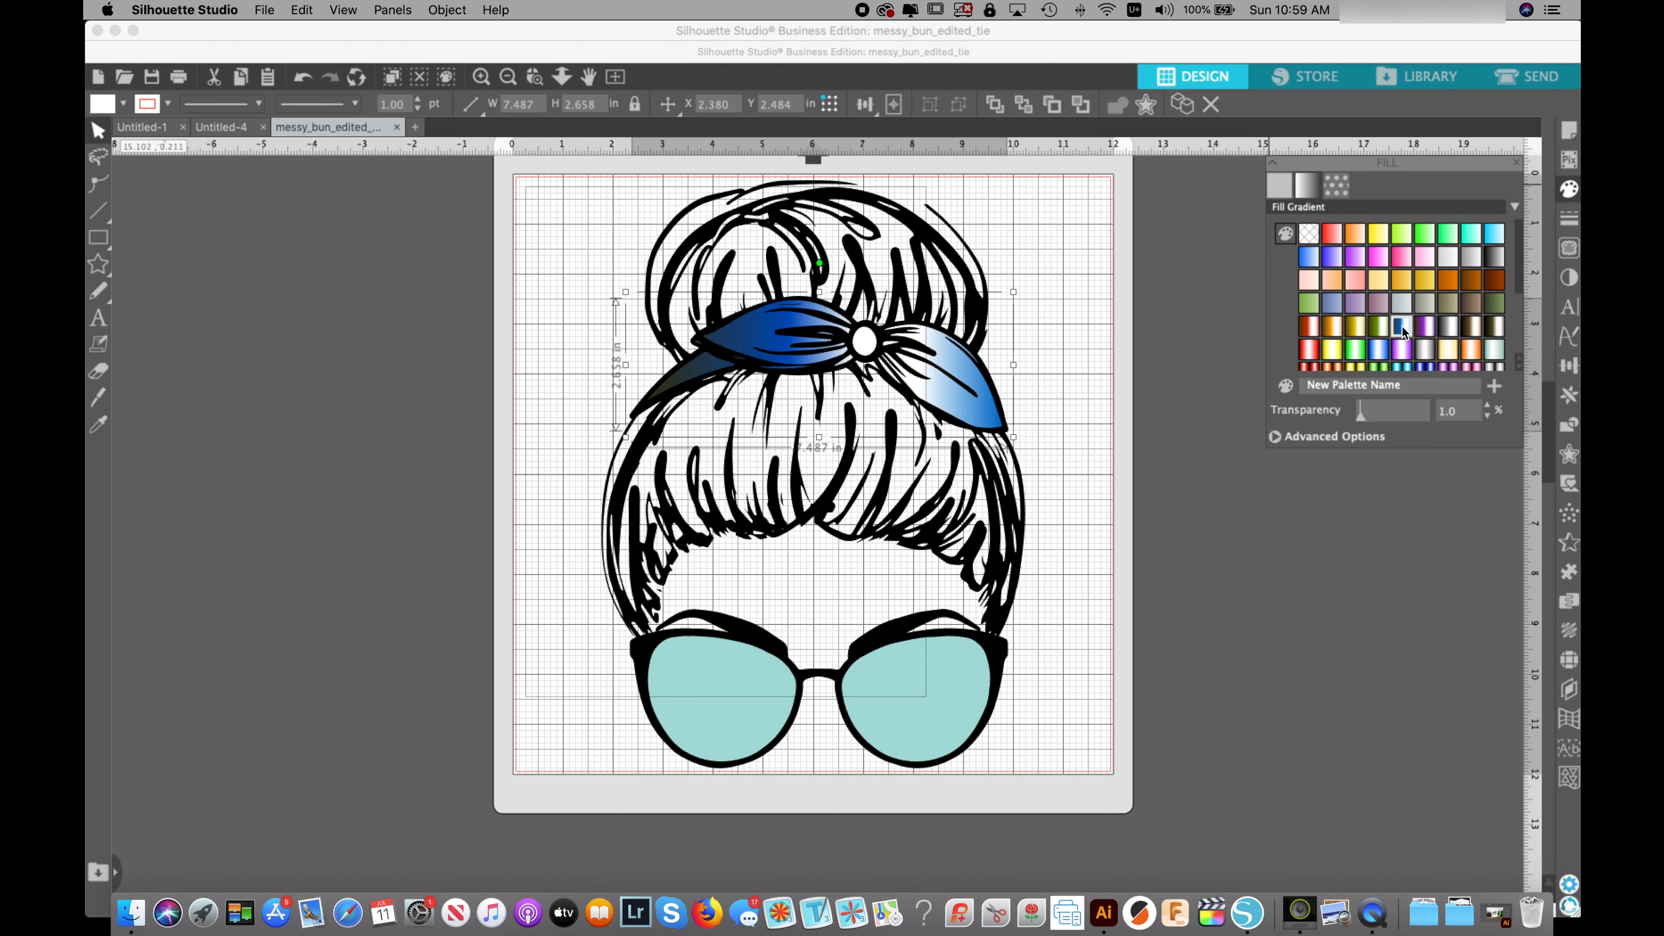
{"action": "left_click", "coordinate": [1355, 327]}
{"action": "left_click", "coordinate": [1354, 347]}
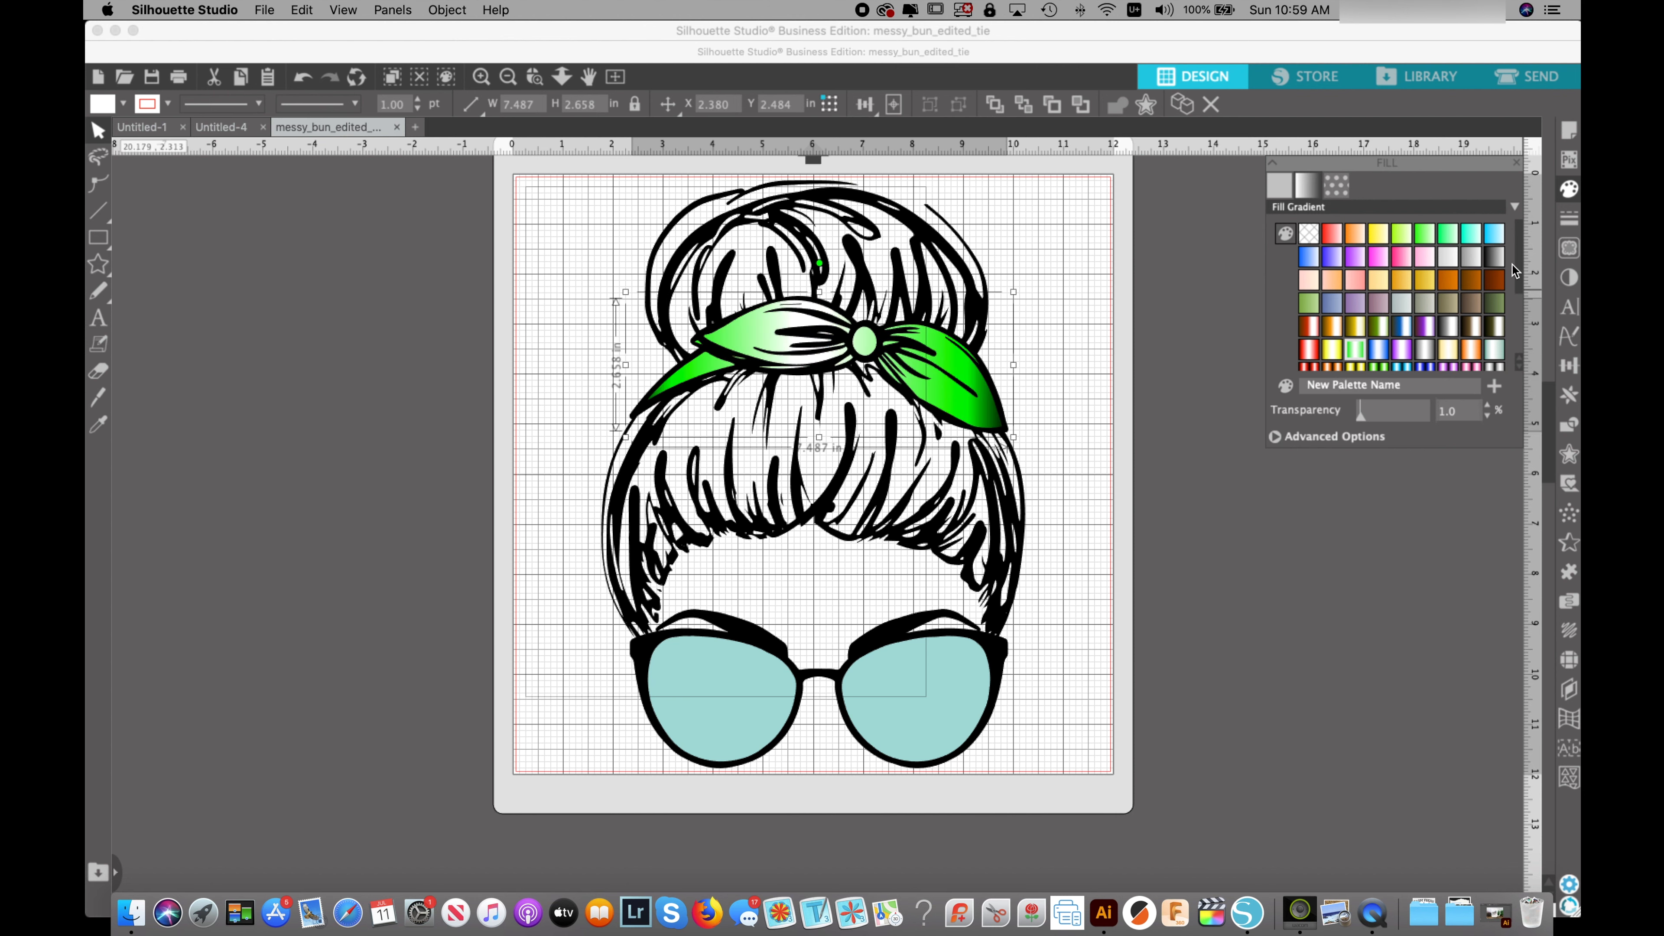
- Try the rainbow gradient presets on the headband, both the pale striped and the fully saturated ones
{"action": "left_click_drag", "start_coordinate": [1520, 250], "coordinate": [1522, 302]}
{"action": "left_click", "coordinate": [1383, 303]}
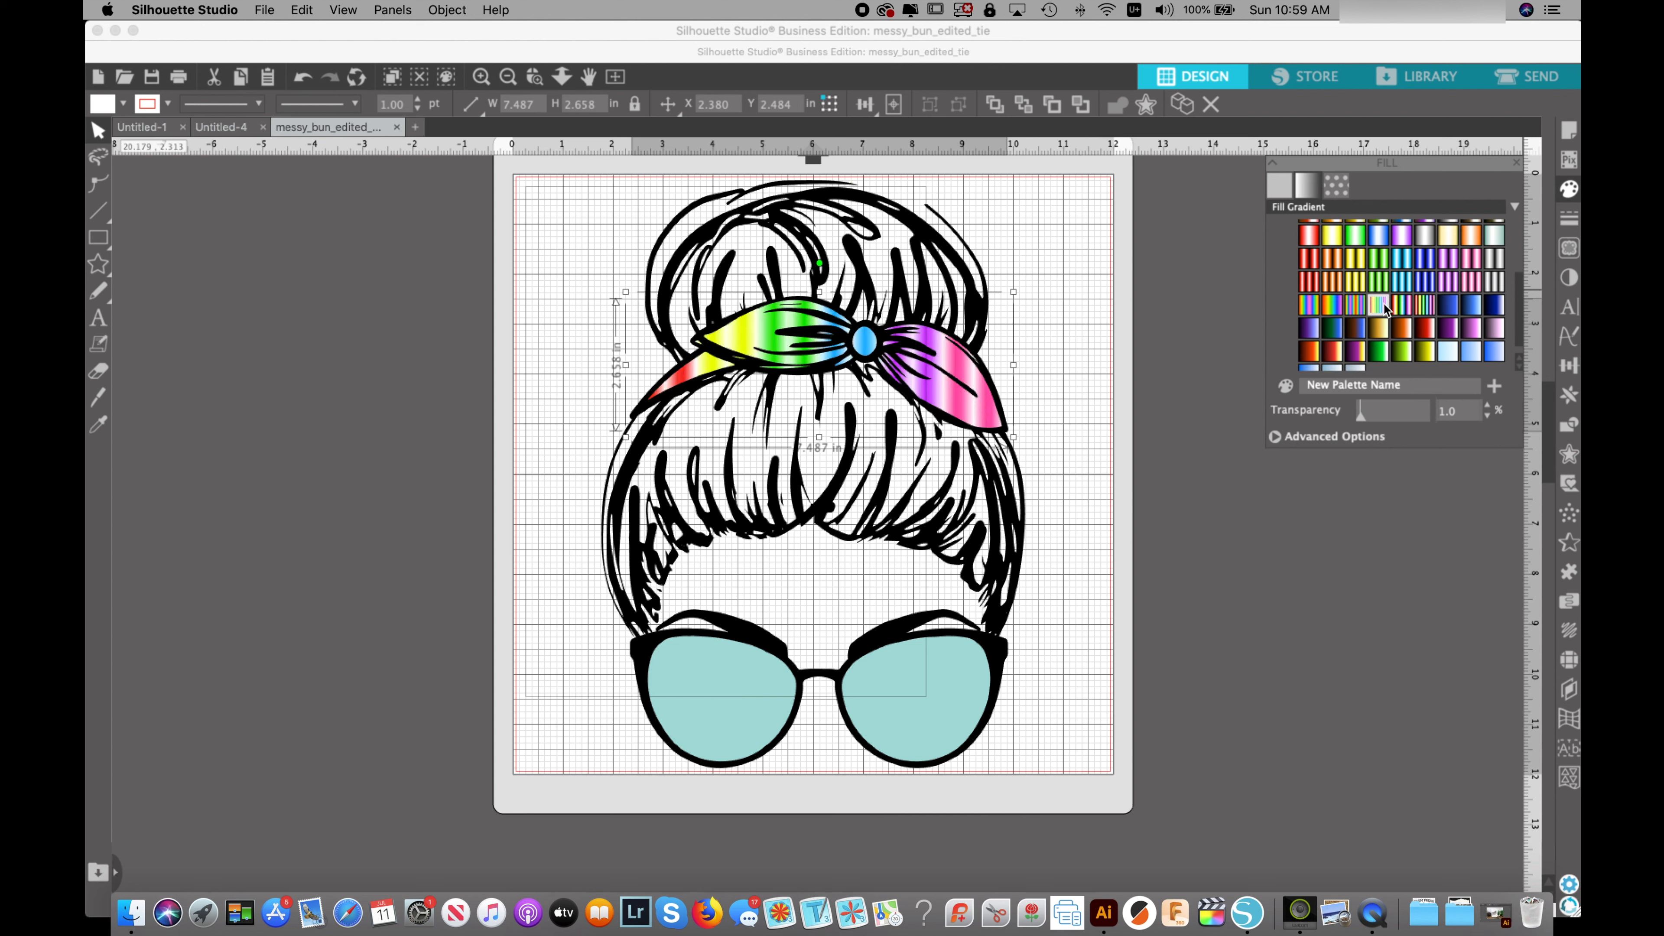
{"action": "left_click", "coordinate": [1346, 306]}
{"action": "left_click", "coordinate": [1333, 307]}
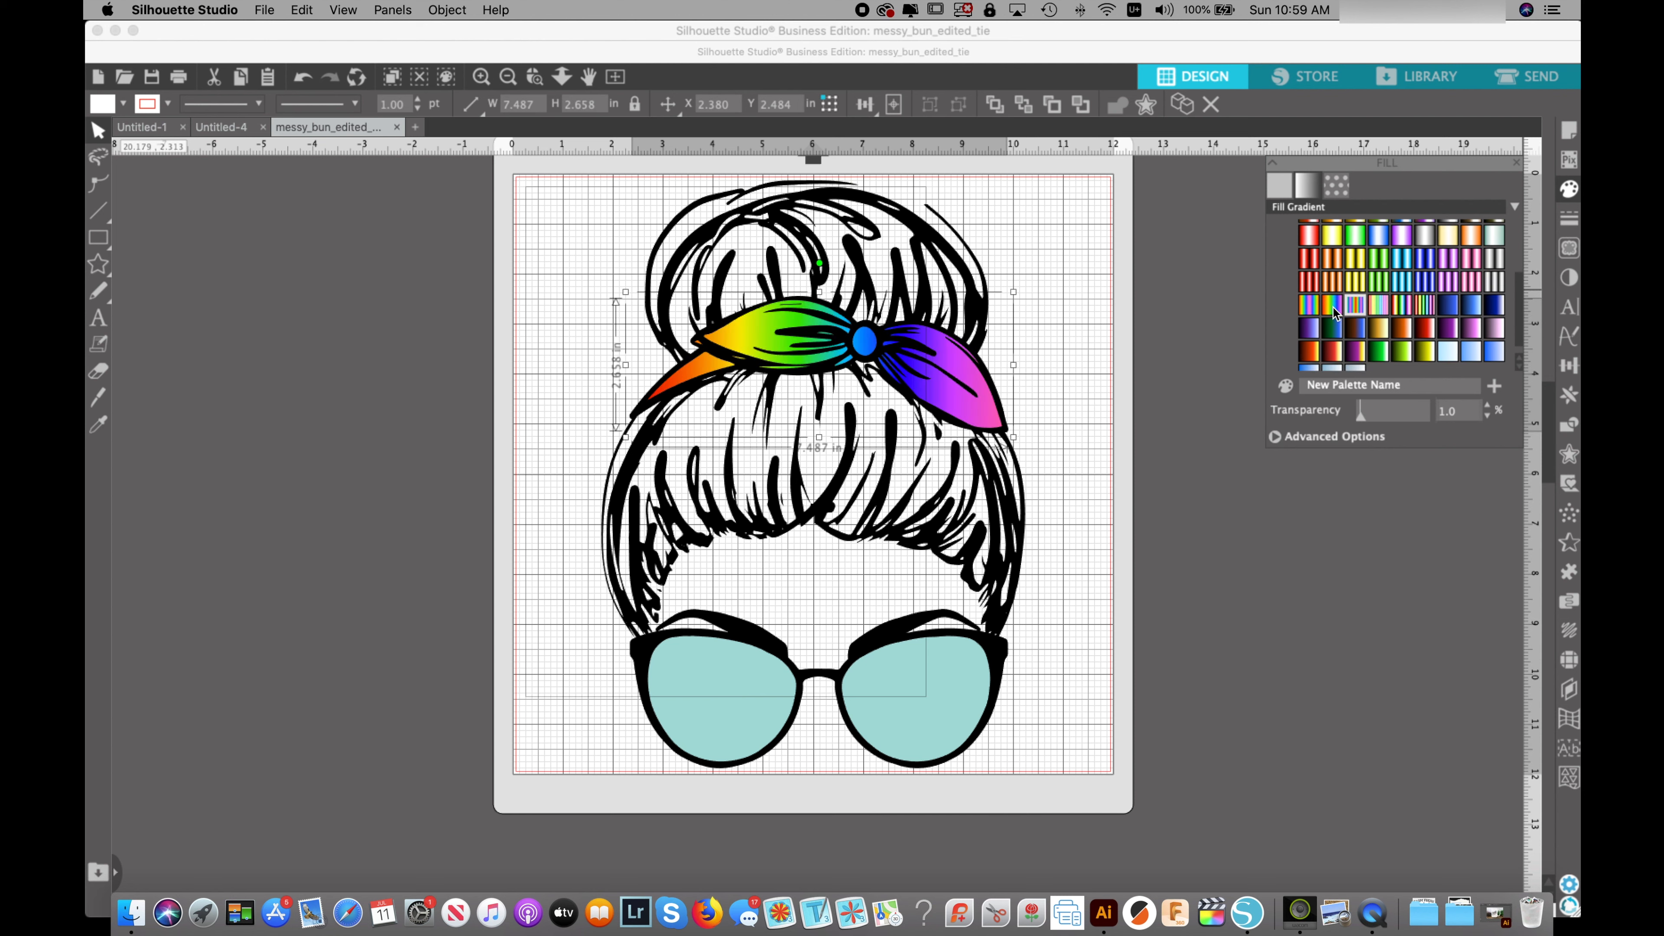
{"action": "left_click", "coordinate": [1308, 305]}
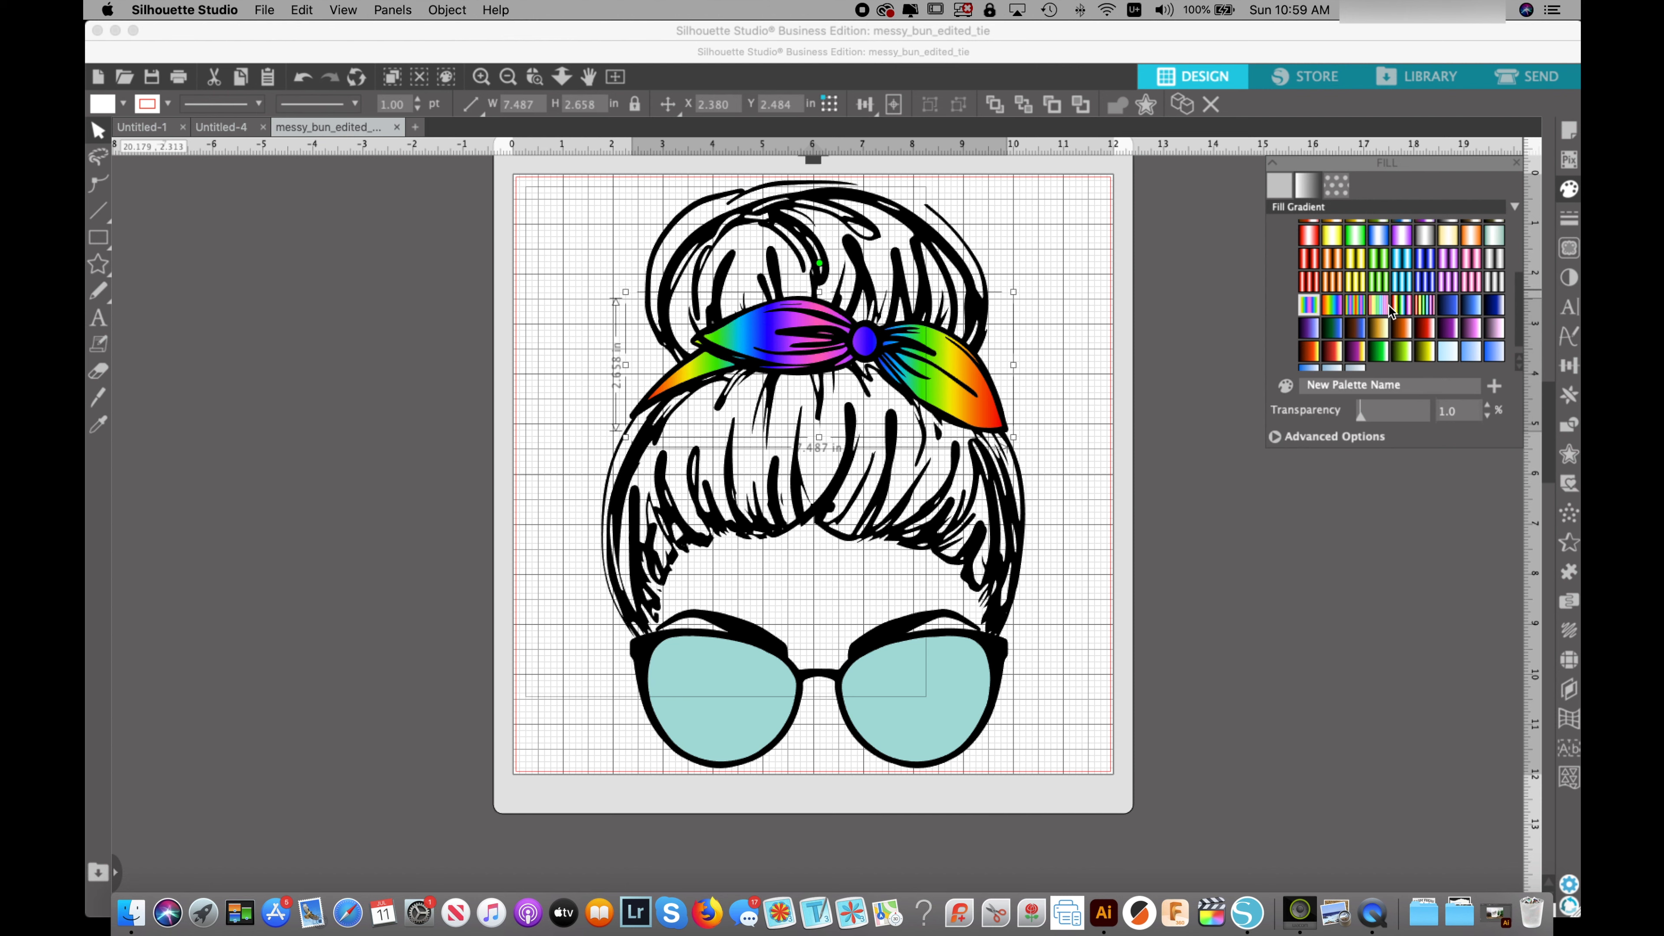
- Try the dark two-tone, light blue and teal-and-white gradient presets on the headband
{"action": "left_click", "coordinate": [1423, 306]}
{"action": "left_click", "coordinate": [1355, 327]}
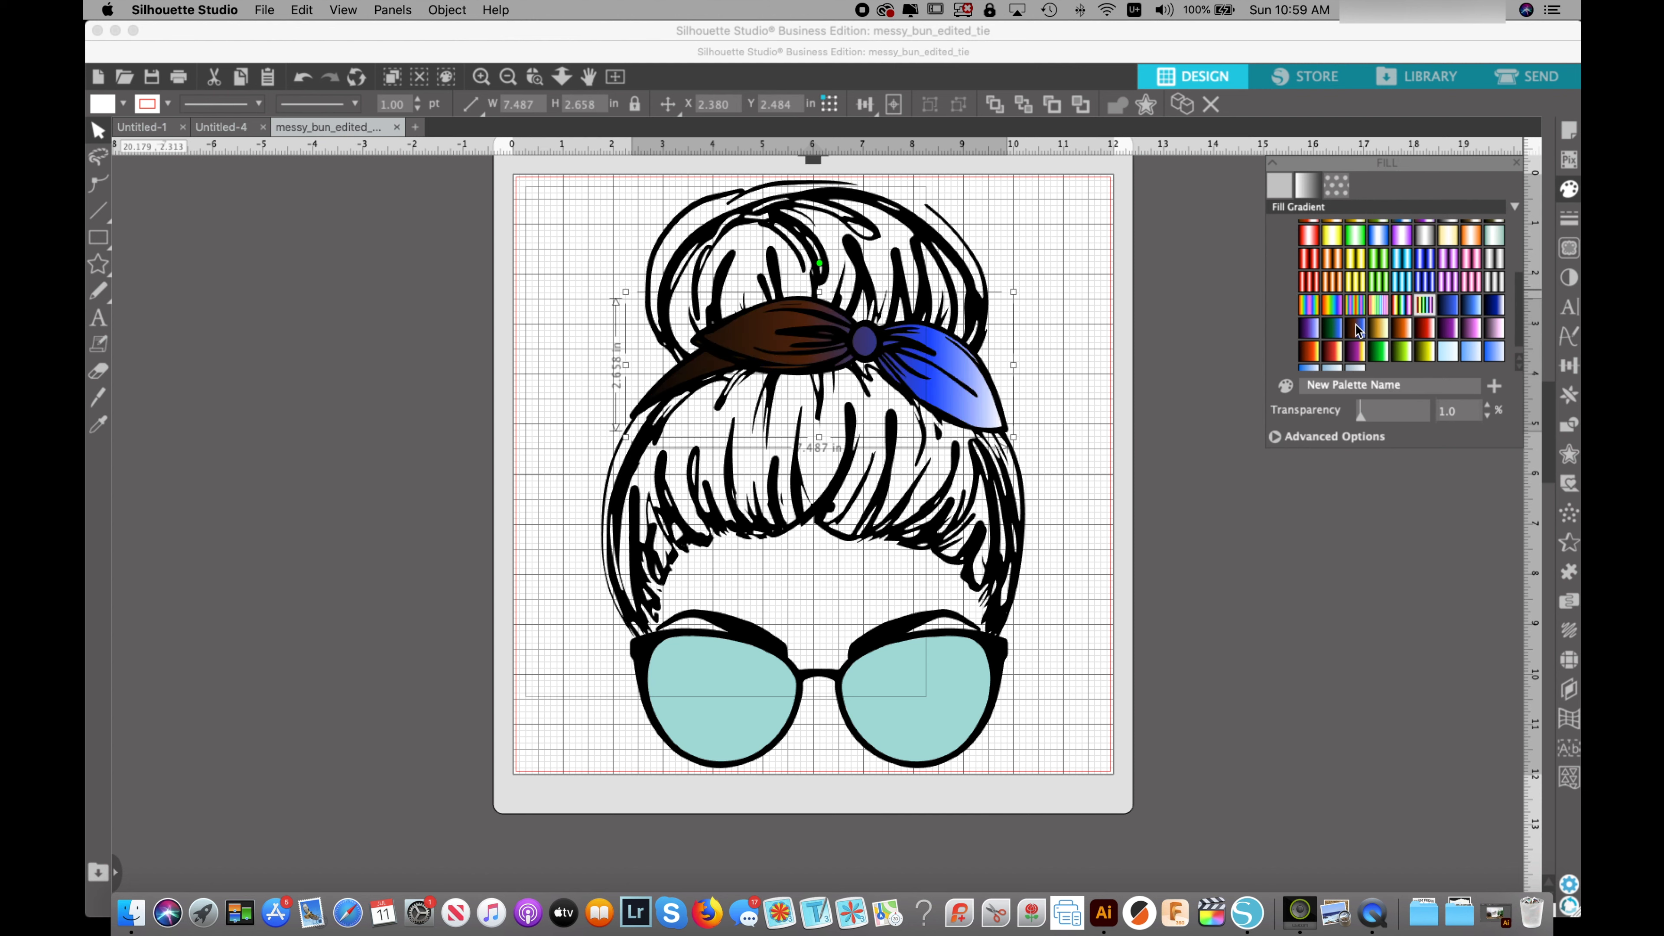
{"action": "left_click", "coordinate": [1395, 330]}
{"action": "left_click", "coordinate": [1445, 330]}
{"action": "left_click", "coordinate": [1425, 351]}
{"action": "left_click", "coordinate": [1452, 355]}
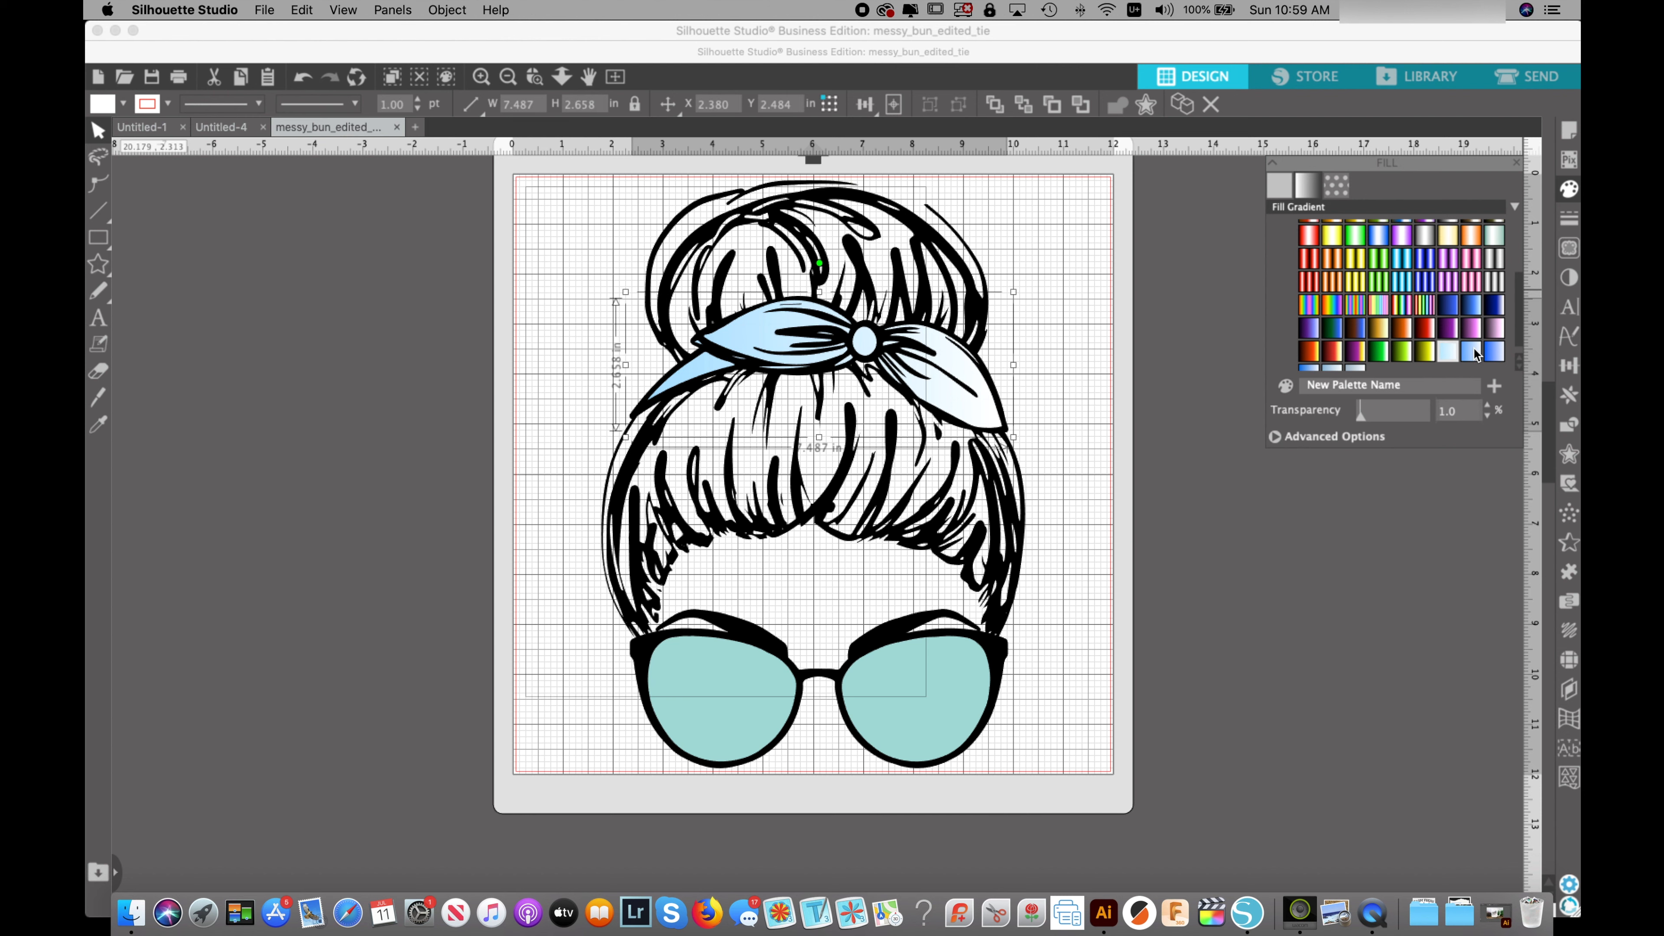
{"action": "left_click", "coordinate": [1474, 350]}
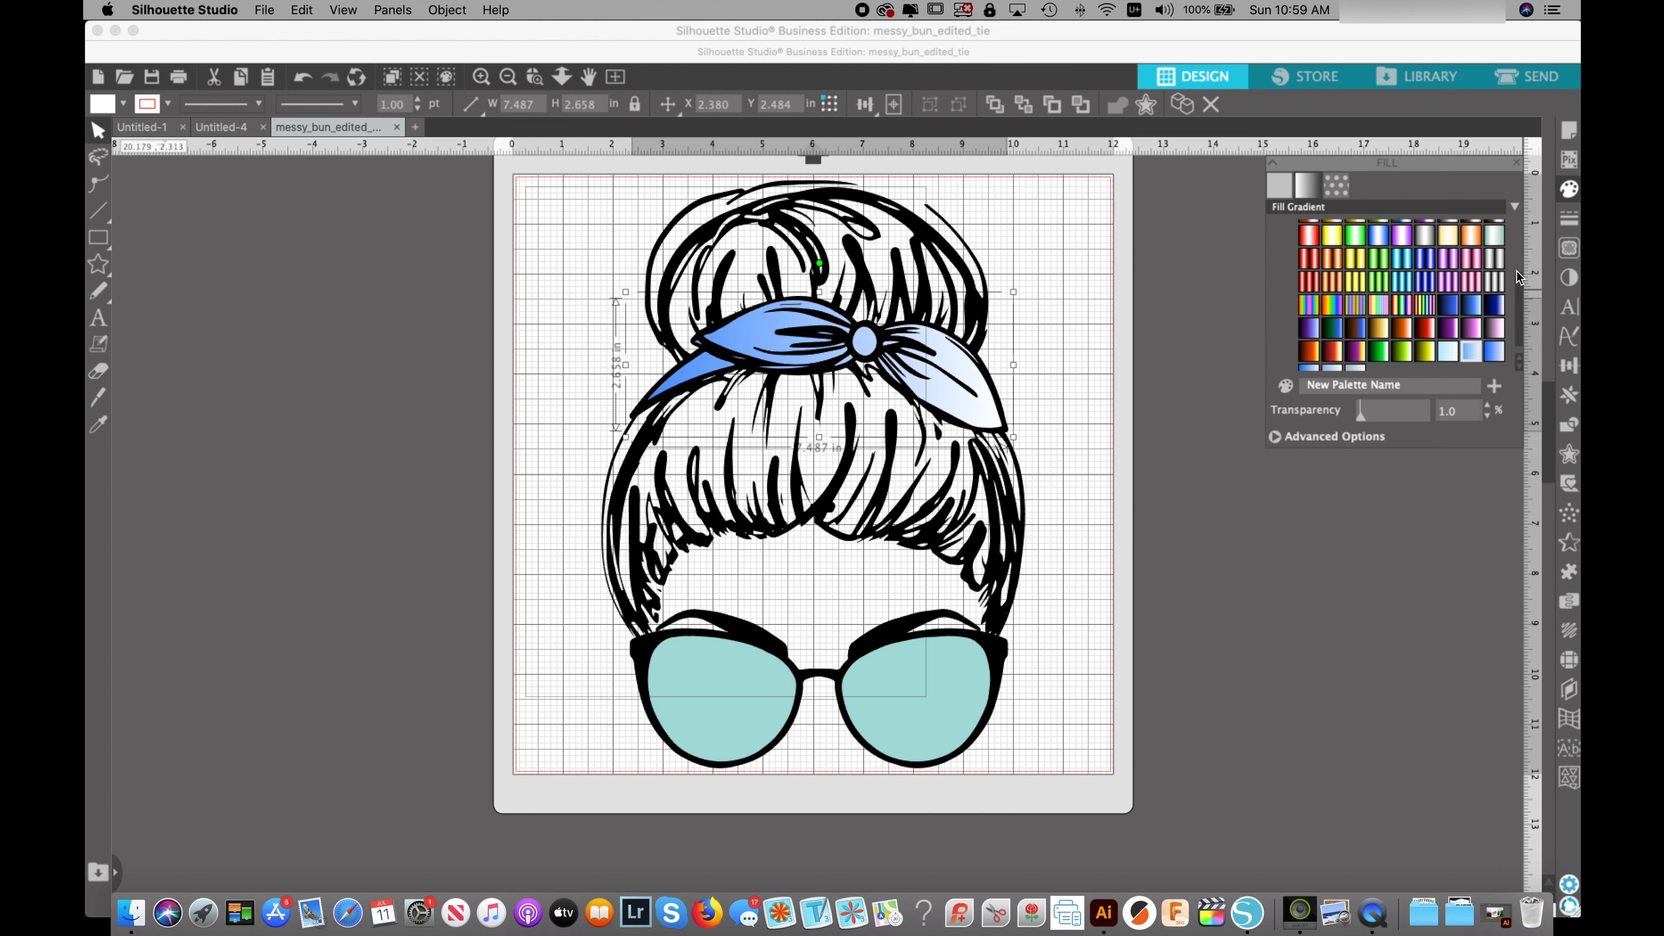
{"action": "left_click", "coordinate": [1496, 233]}
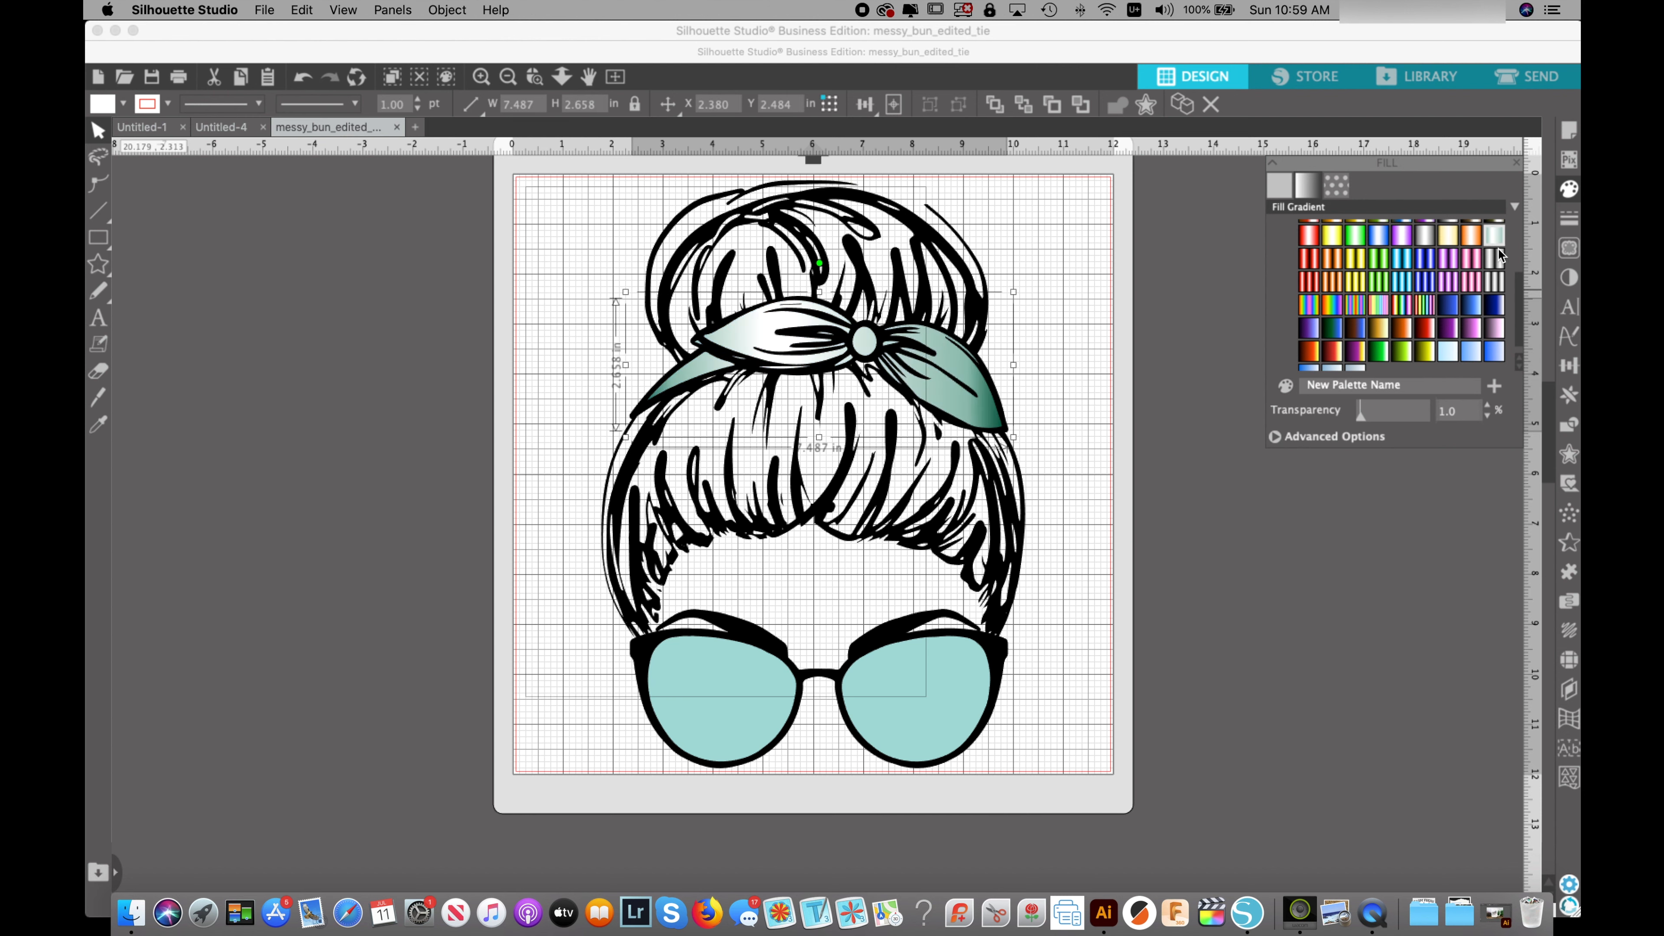
- Fill the headband with the blue-and-white gradient preset and rotate the gradient to 95.0 degrees
{"action": "left_click", "coordinate": [1382, 235]}
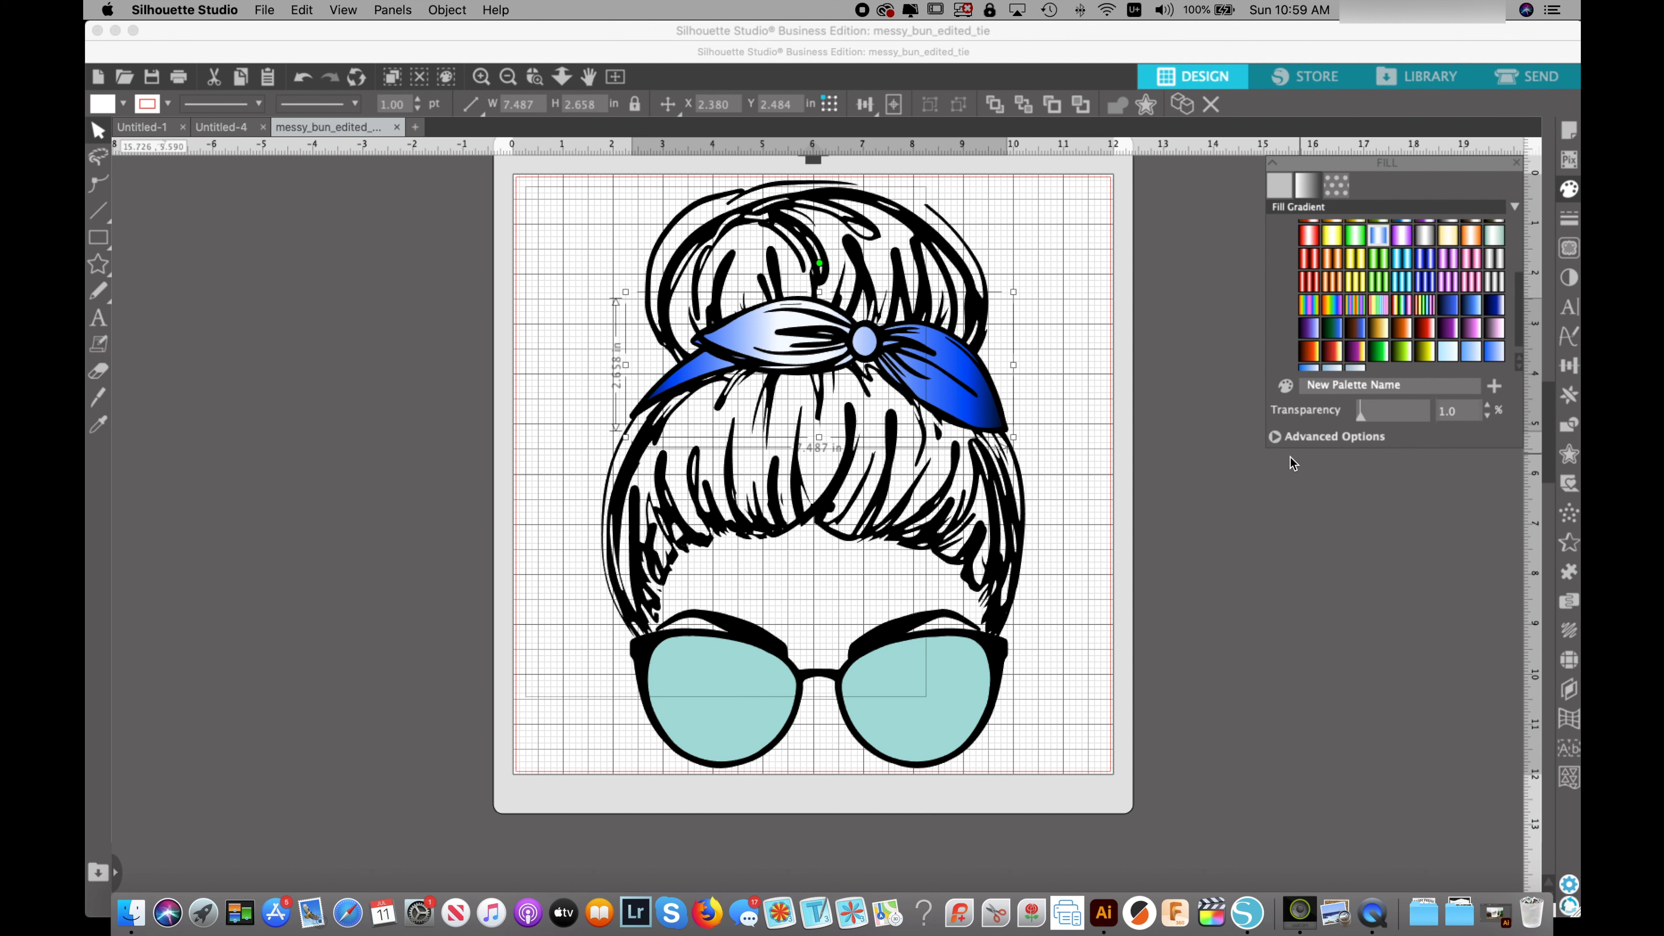
{"action": "left_click", "coordinate": [1275, 437]}
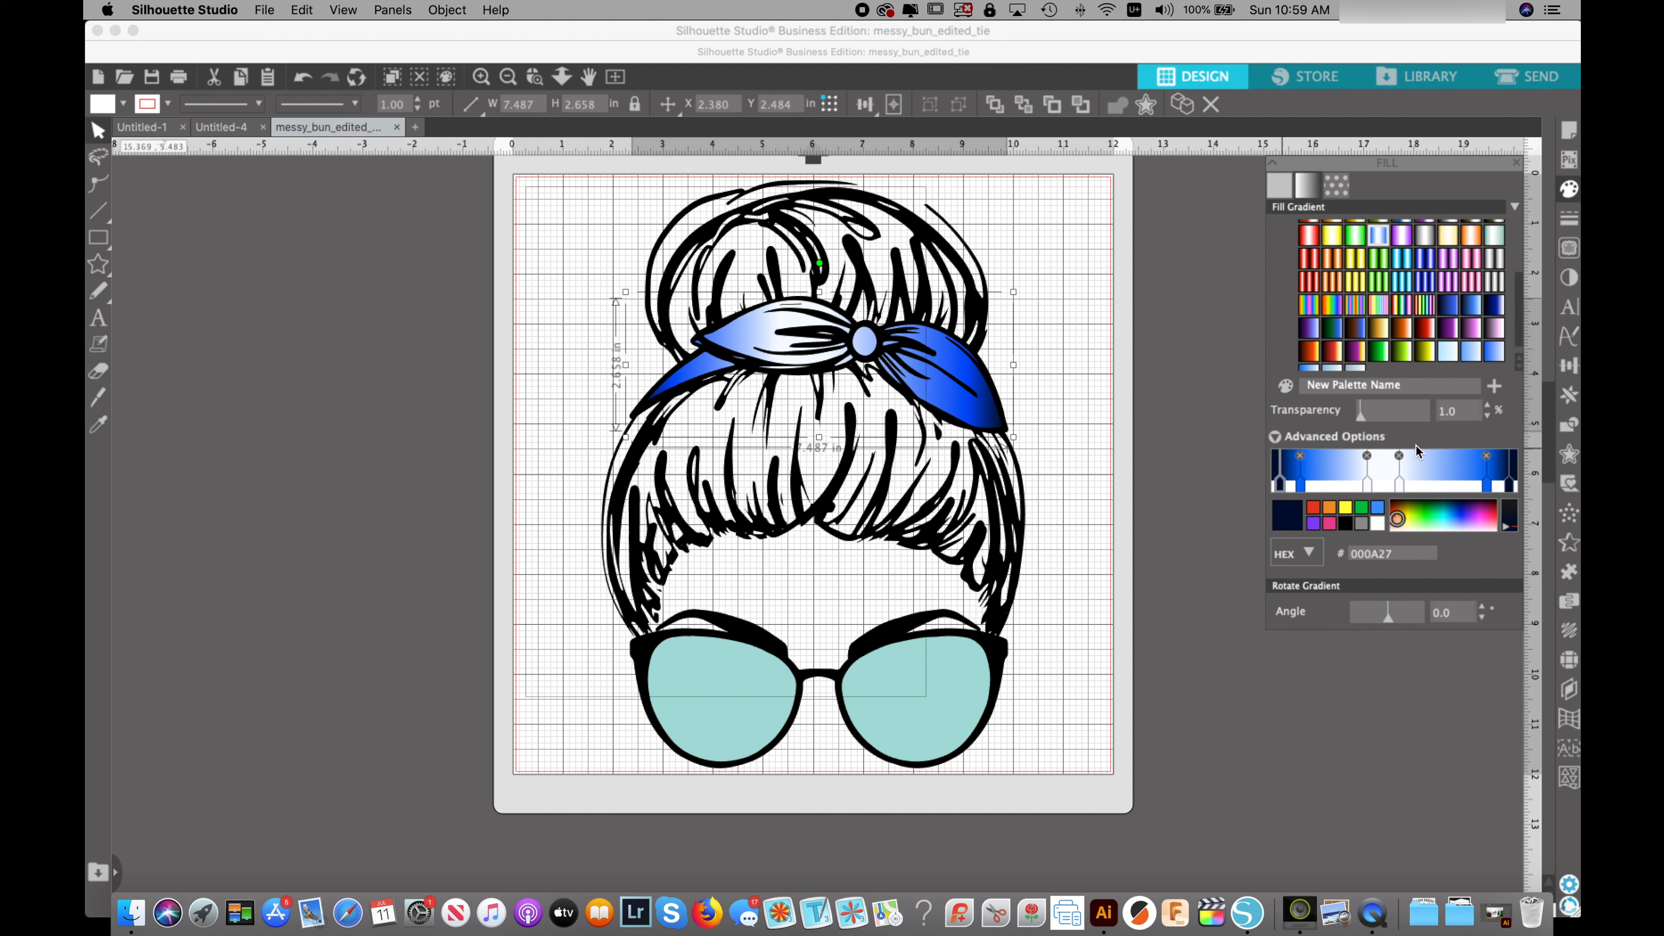
{"action": "left_click", "coordinate": [1389, 619]}
{"action": "left_click_drag", "start_coordinate": [1388, 619], "coordinate": [1406, 626]}
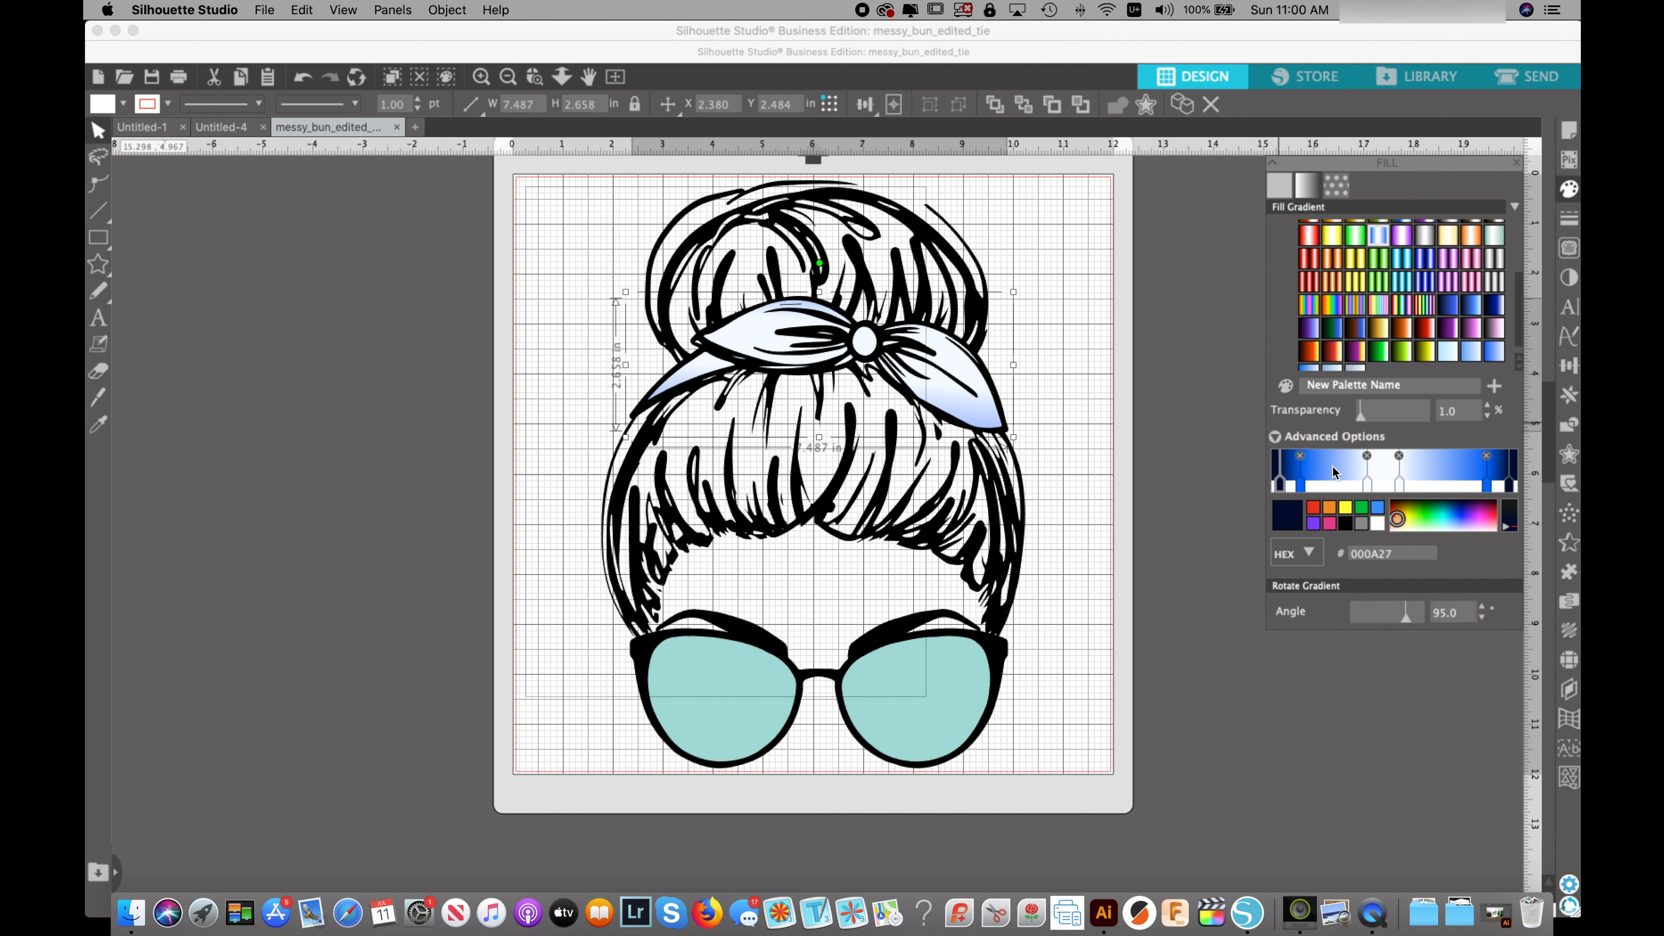
- Slide the gradient's white and bright blue color stops closer together around the middle of the gradient
{"action": "left_click_drag", "start_coordinate": [1399, 484], "coordinate": [1434, 488]}
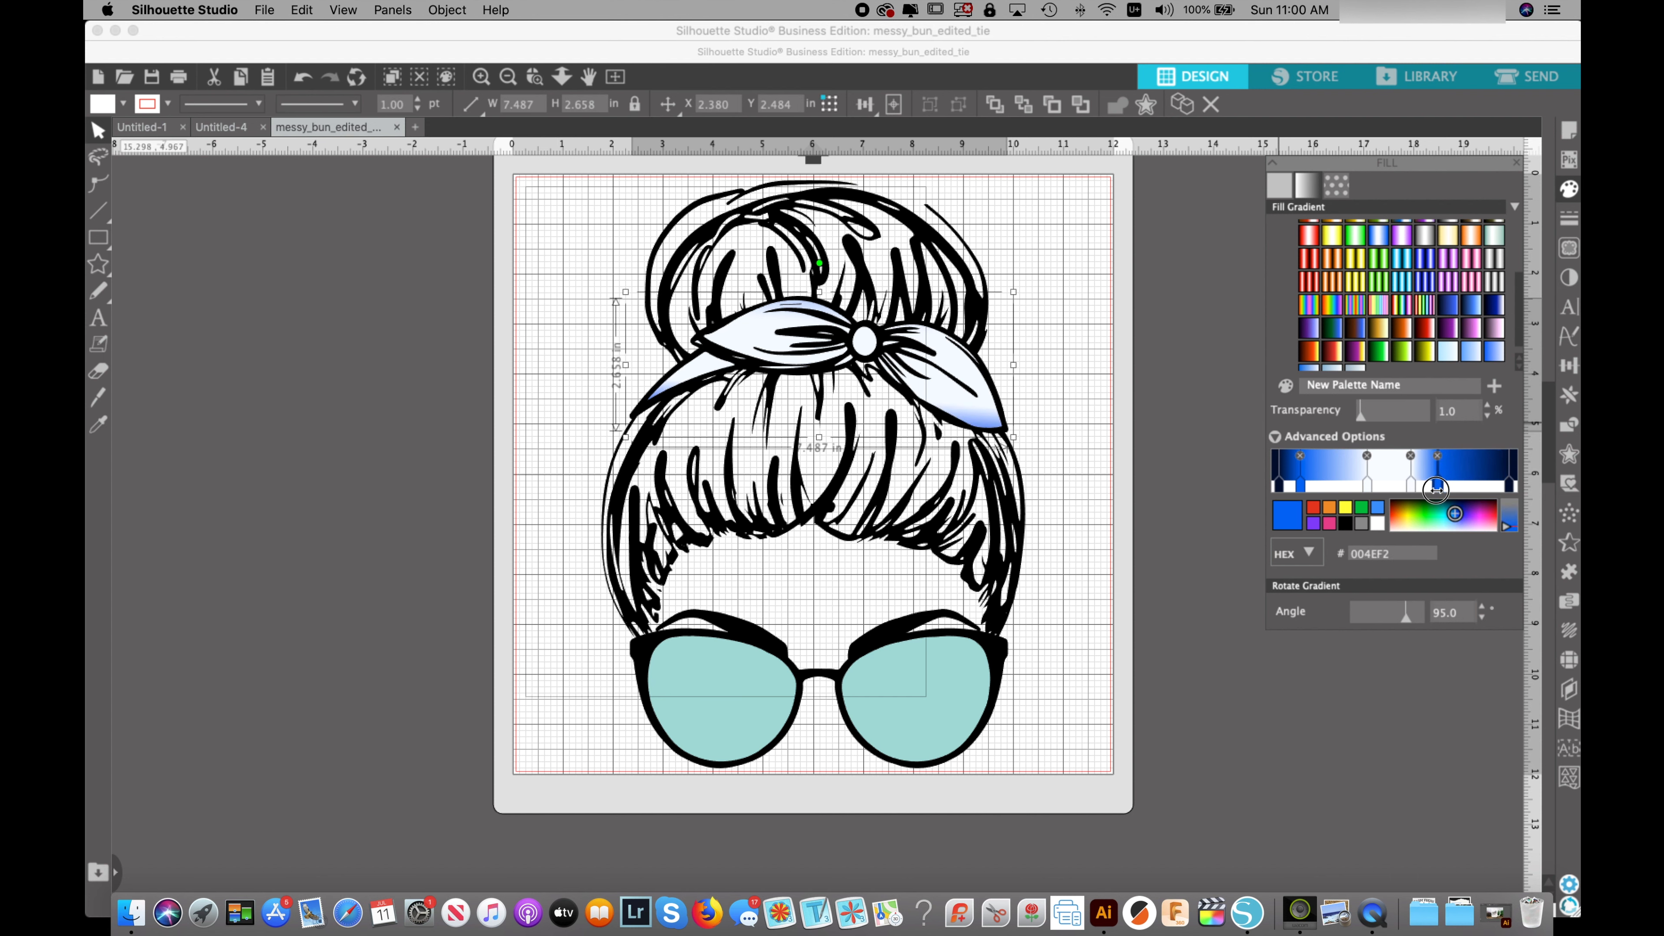
{"action": "left_click_drag", "start_coordinate": [1300, 486], "coordinate": [1423, 486]}
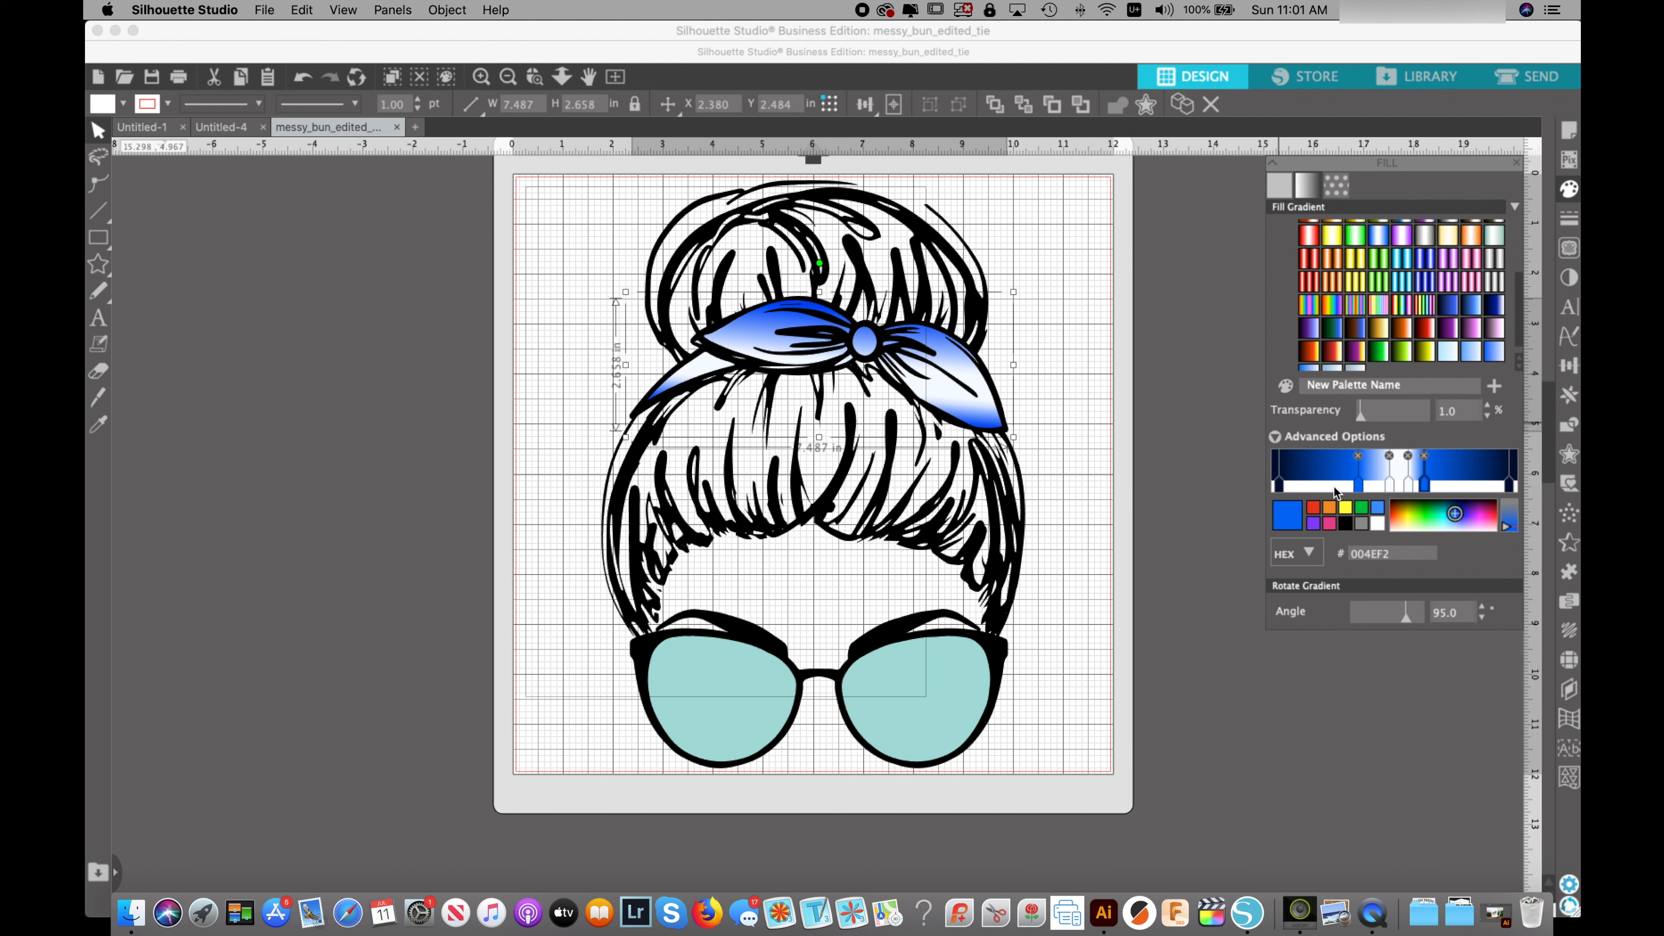
- Recolor the gradient's second bright blue stop to a deeper blue and the first one to red F1003B
{"action": "mouse_move", "coordinate": [1455, 517]}
{"action": "left_mouse_down"}
{"action": "mouse_move", "coordinate": [1486, 519]}
{"action": "mouse_move", "coordinate": [1467, 515]}
{"action": "left_mouse_up"}
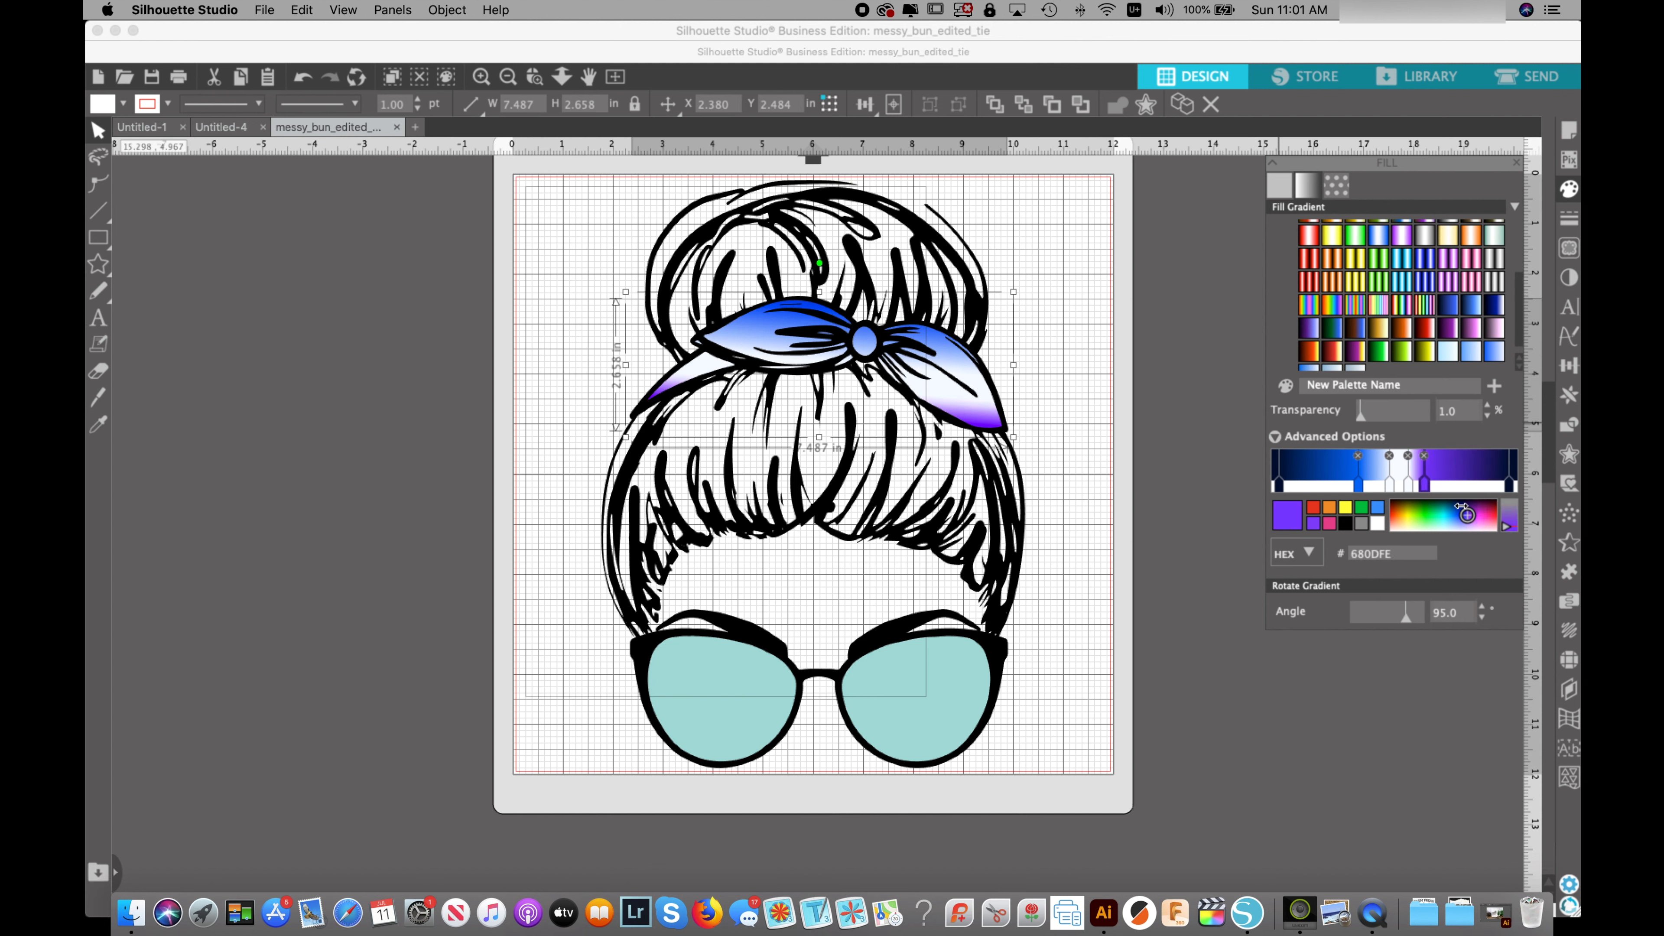
{"action": "left_click_drag", "start_coordinate": [1472, 522], "coordinate": [1465, 516]}
{"action": "left_click", "coordinate": [1358, 486]}
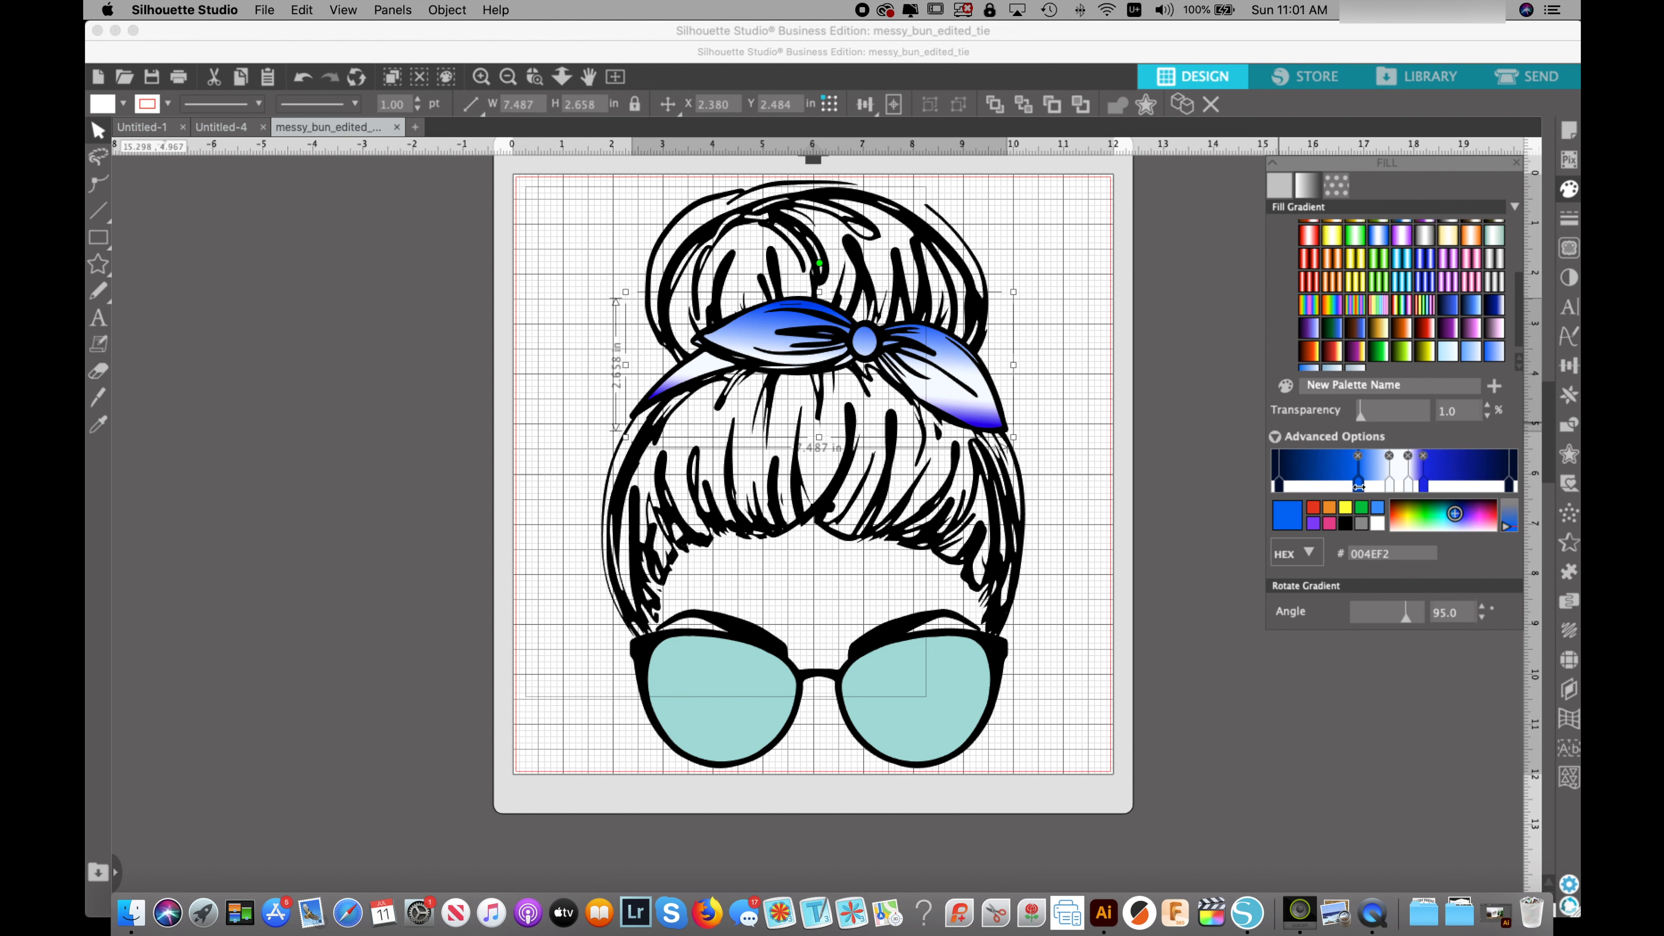
{"action": "mouse_move", "coordinate": [1456, 517]}
{"action": "left_mouse_down"}
{"action": "mouse_move", "coordinate": [1471, 524]}
{"action": "mouse_move", "coordinate": [1395, 517]}
{"action": "mouse_move", "coordinate": [1496, 523]}
{"action": "left_mouse_up"}
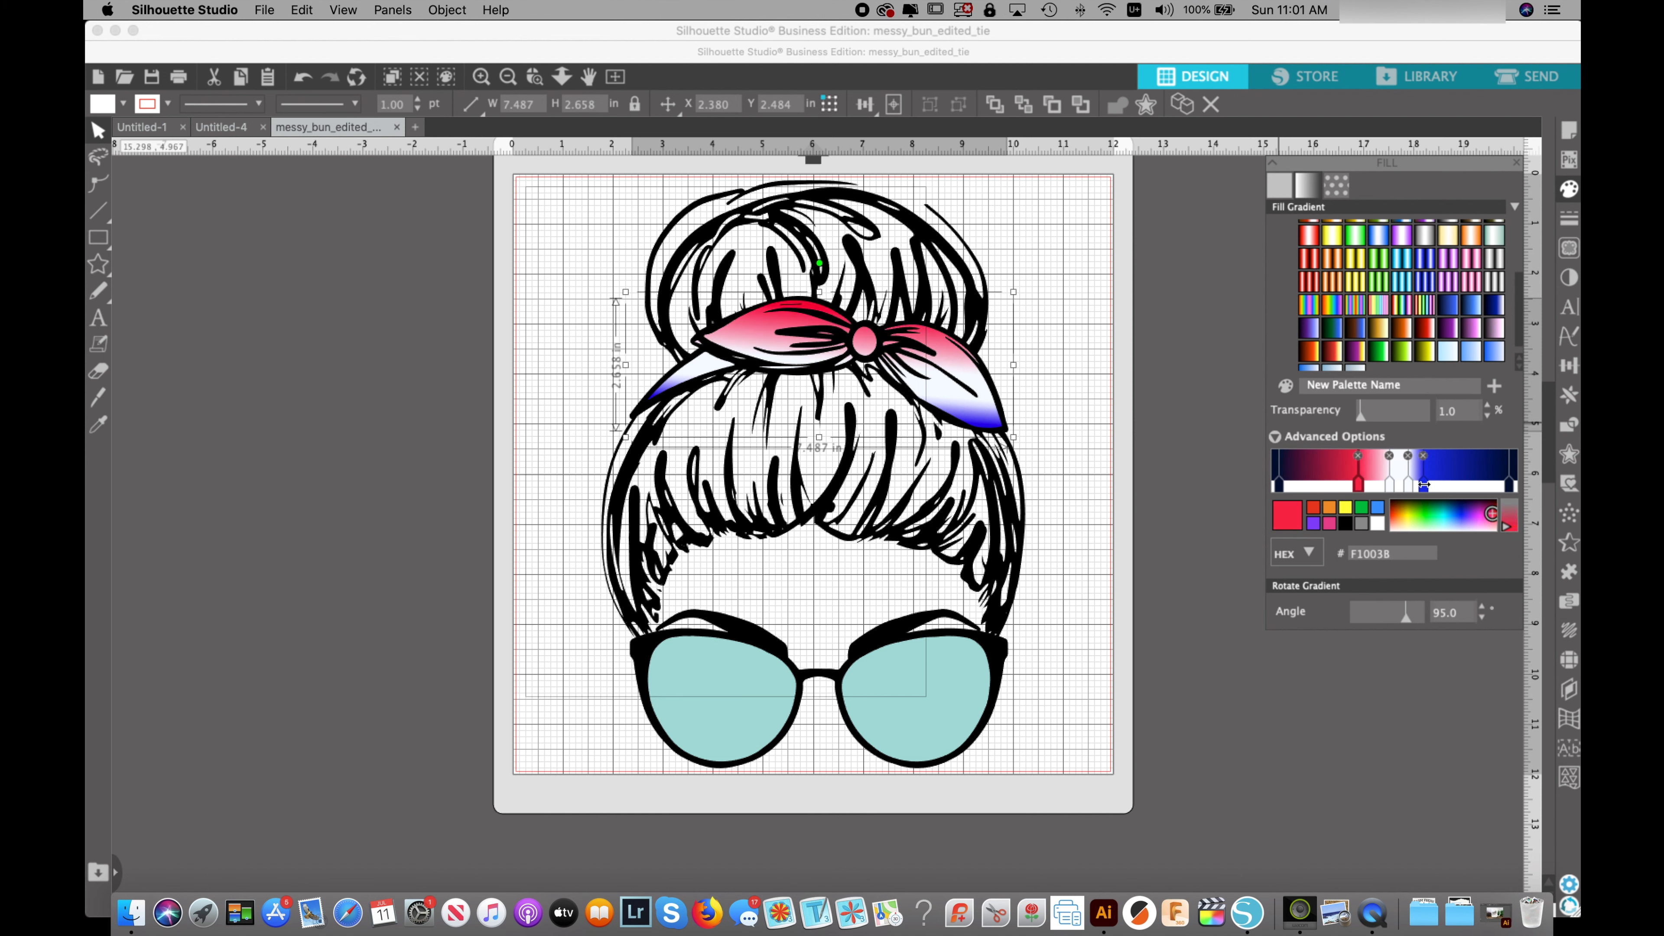
- Move the second white stop nearer to the first white stop and set the gradient's angle to 90.0 degrees
{"action": "left_click_drag", "start_coordinate": [1406, 485], "coordinate": [1395, 484]}
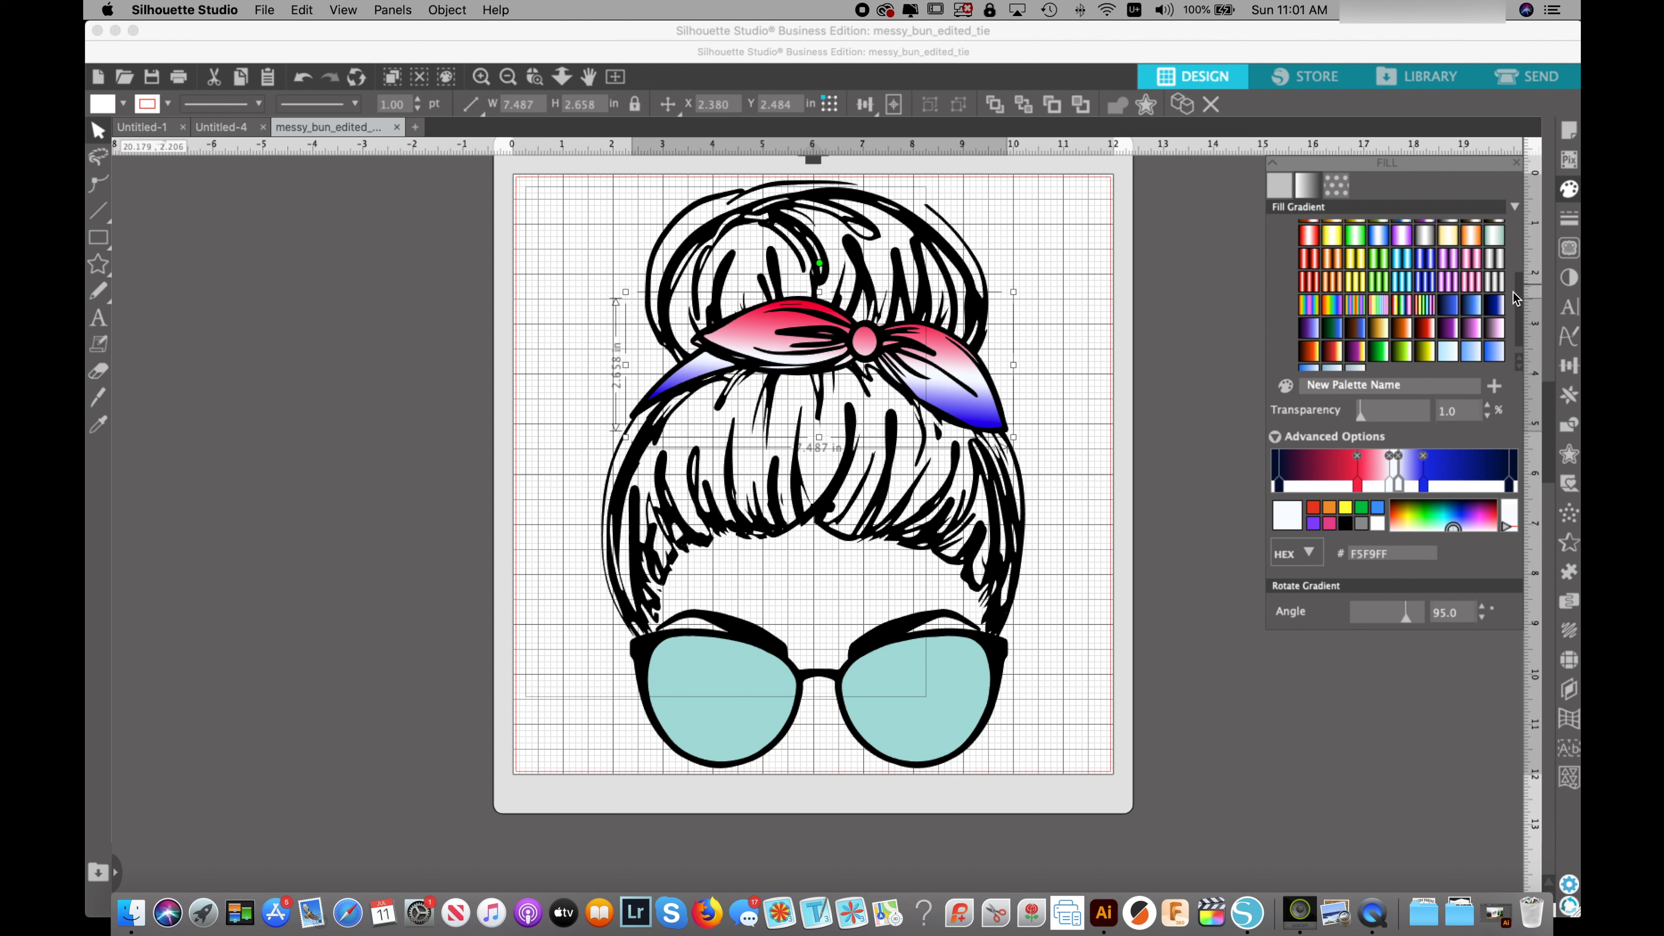
{"action": "mouse_move", "coordinate": [1521, 291]}
{"action": "left_mouse_down"}
{"action": "mouse_move", "coordinate": [1522, 266]}
{"action": "mouse_move", "coordinate": [1522, 302]}
{"action": "left_mouse_up"}
{"action": "left_click_drag", "start_coordinate": [1404, 626], "coordinate": [1404, 625]}
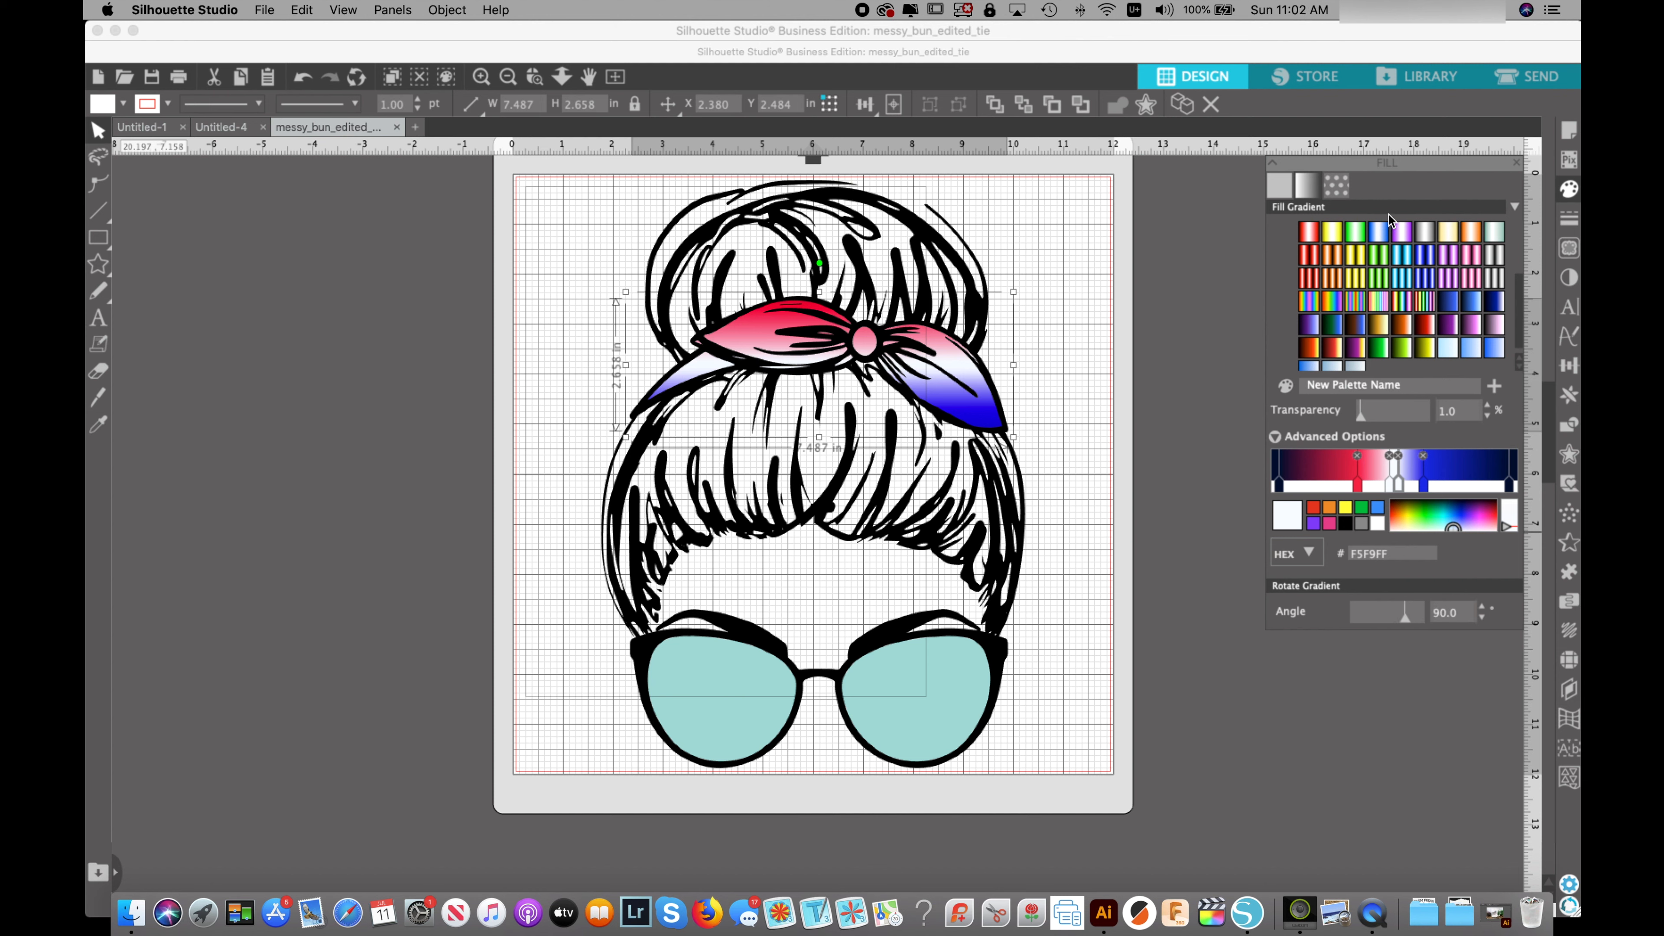
- Try the plaid pattern fills on the headband and apply the black-and-white geometric diamond pattern
{"action": "left_click", "coordinate": [1341, 186]}
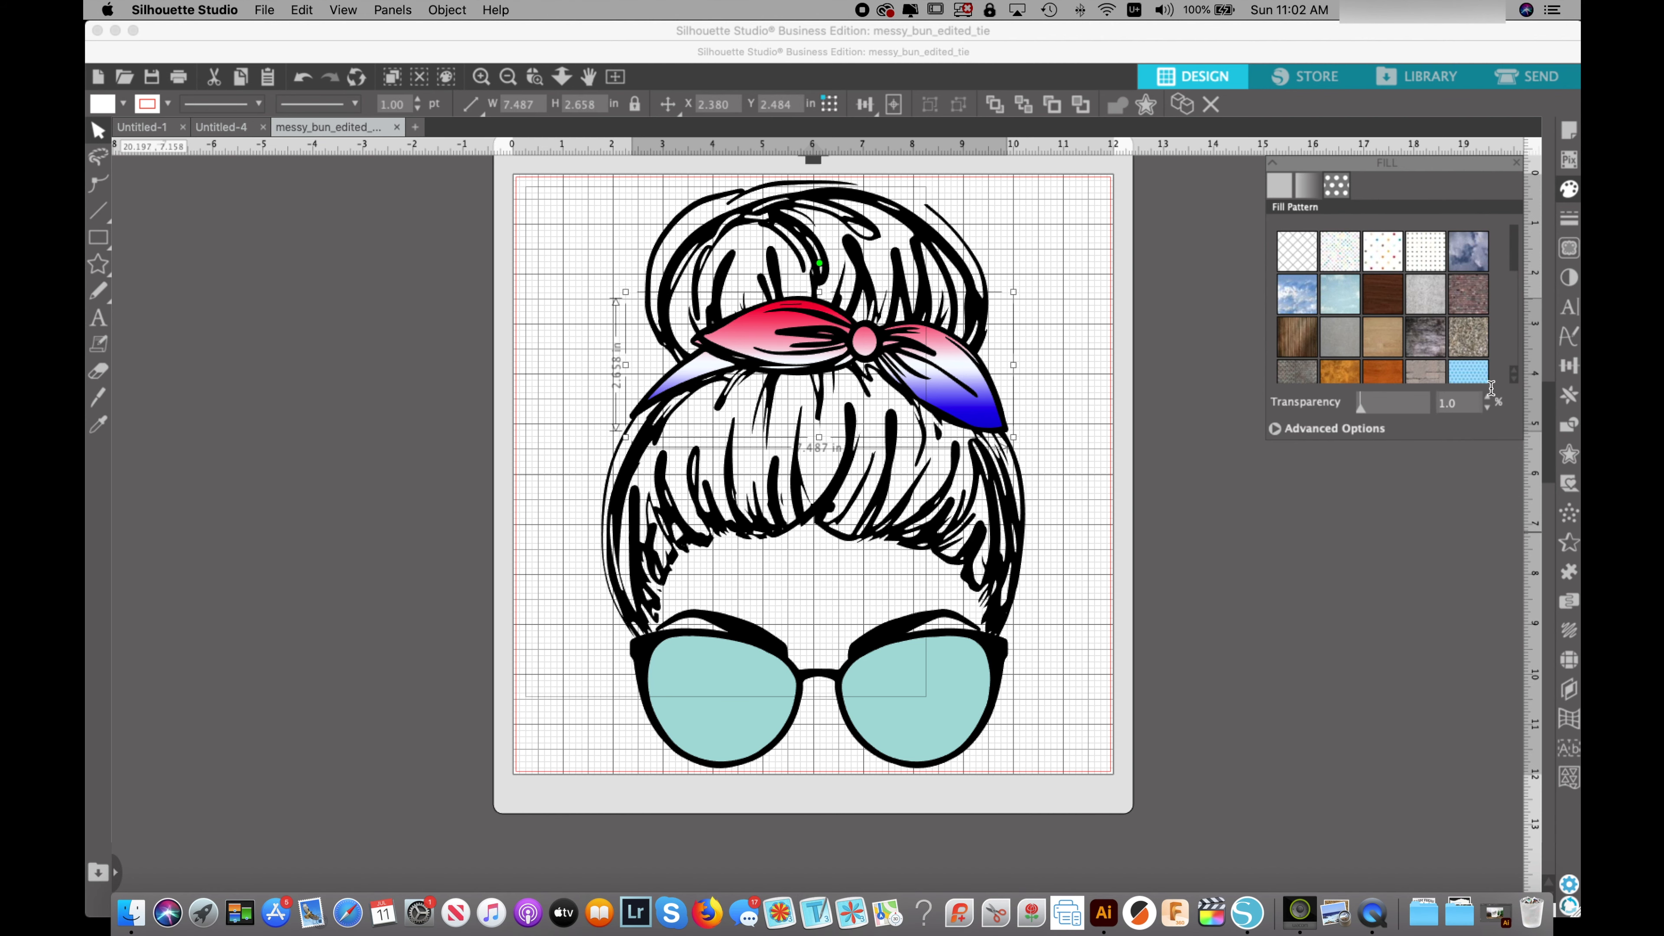
{"action": "left_click_drag", "start_coordinate": [1514, 247], "coordinate": [1506, 343]}
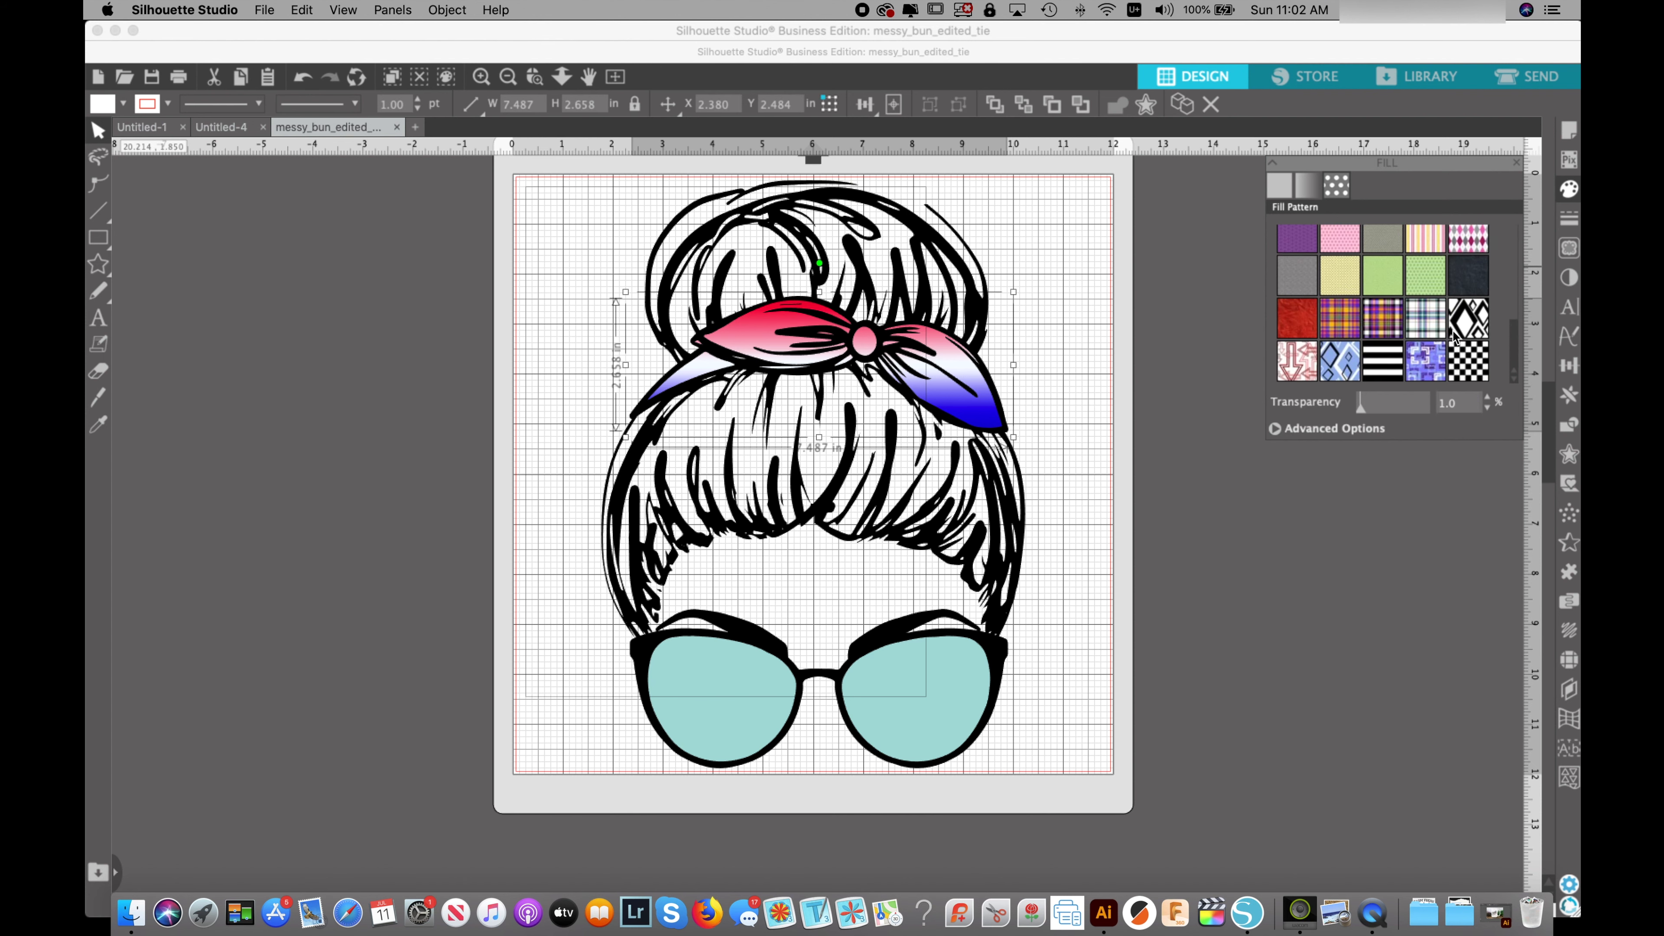
{"action": "left_click", "coordinate": [1339, 326]}
{"action": "left_click", "coordinate": [1395, 324]}
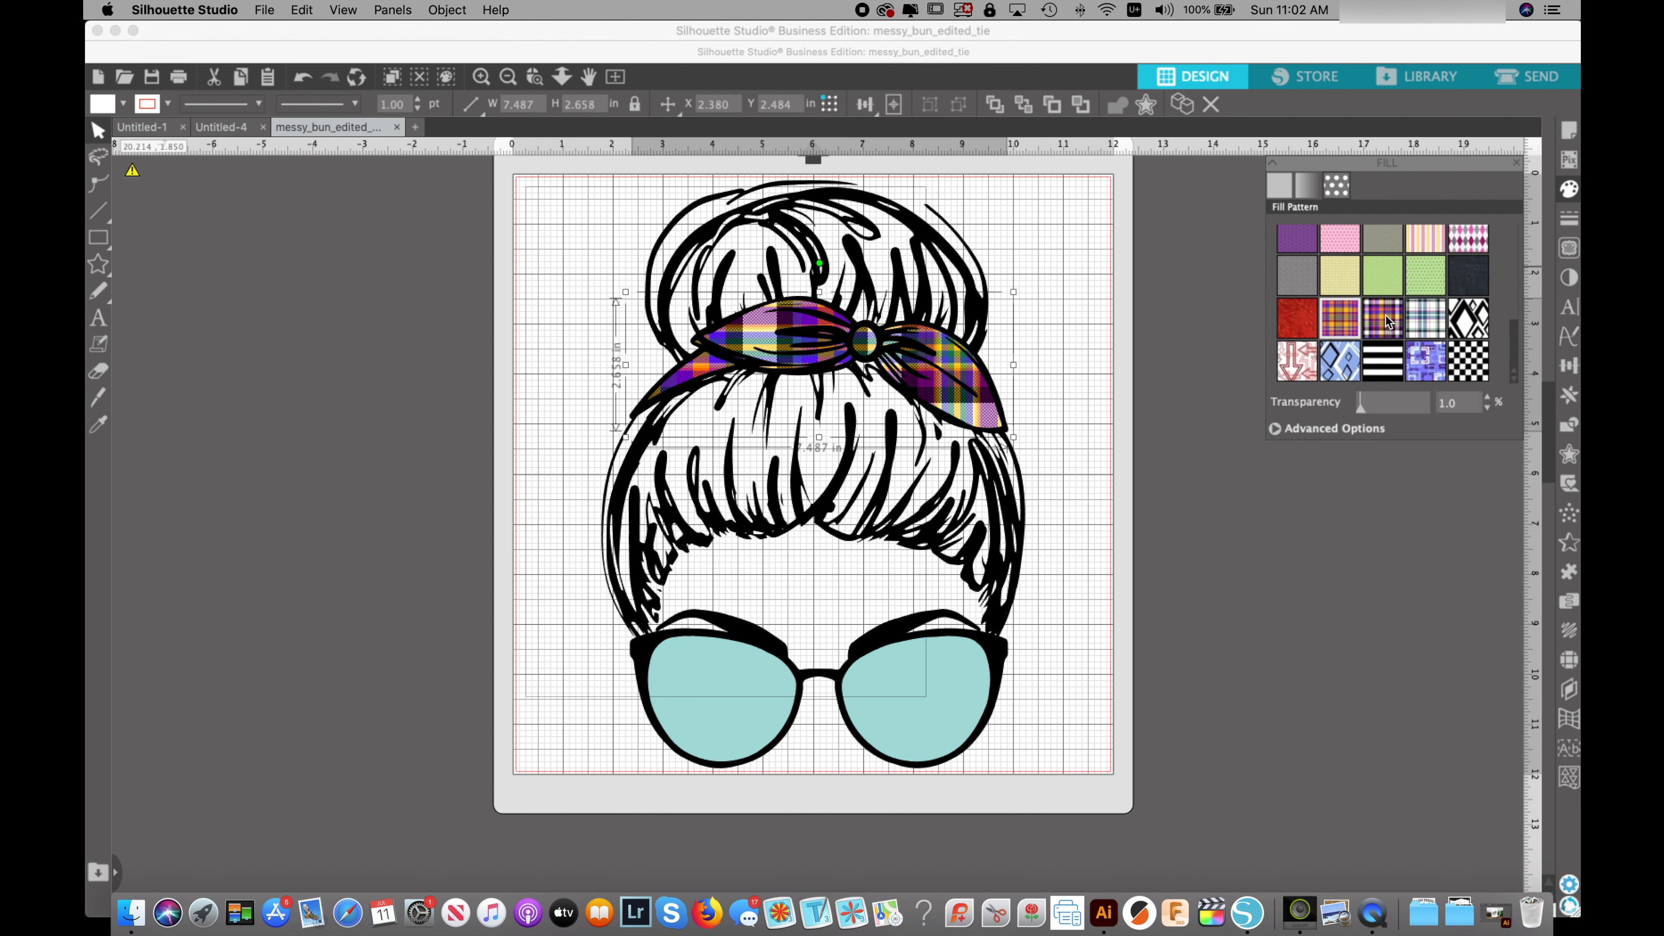
{"action": "left_click", "coordinate": [1427, 321]}
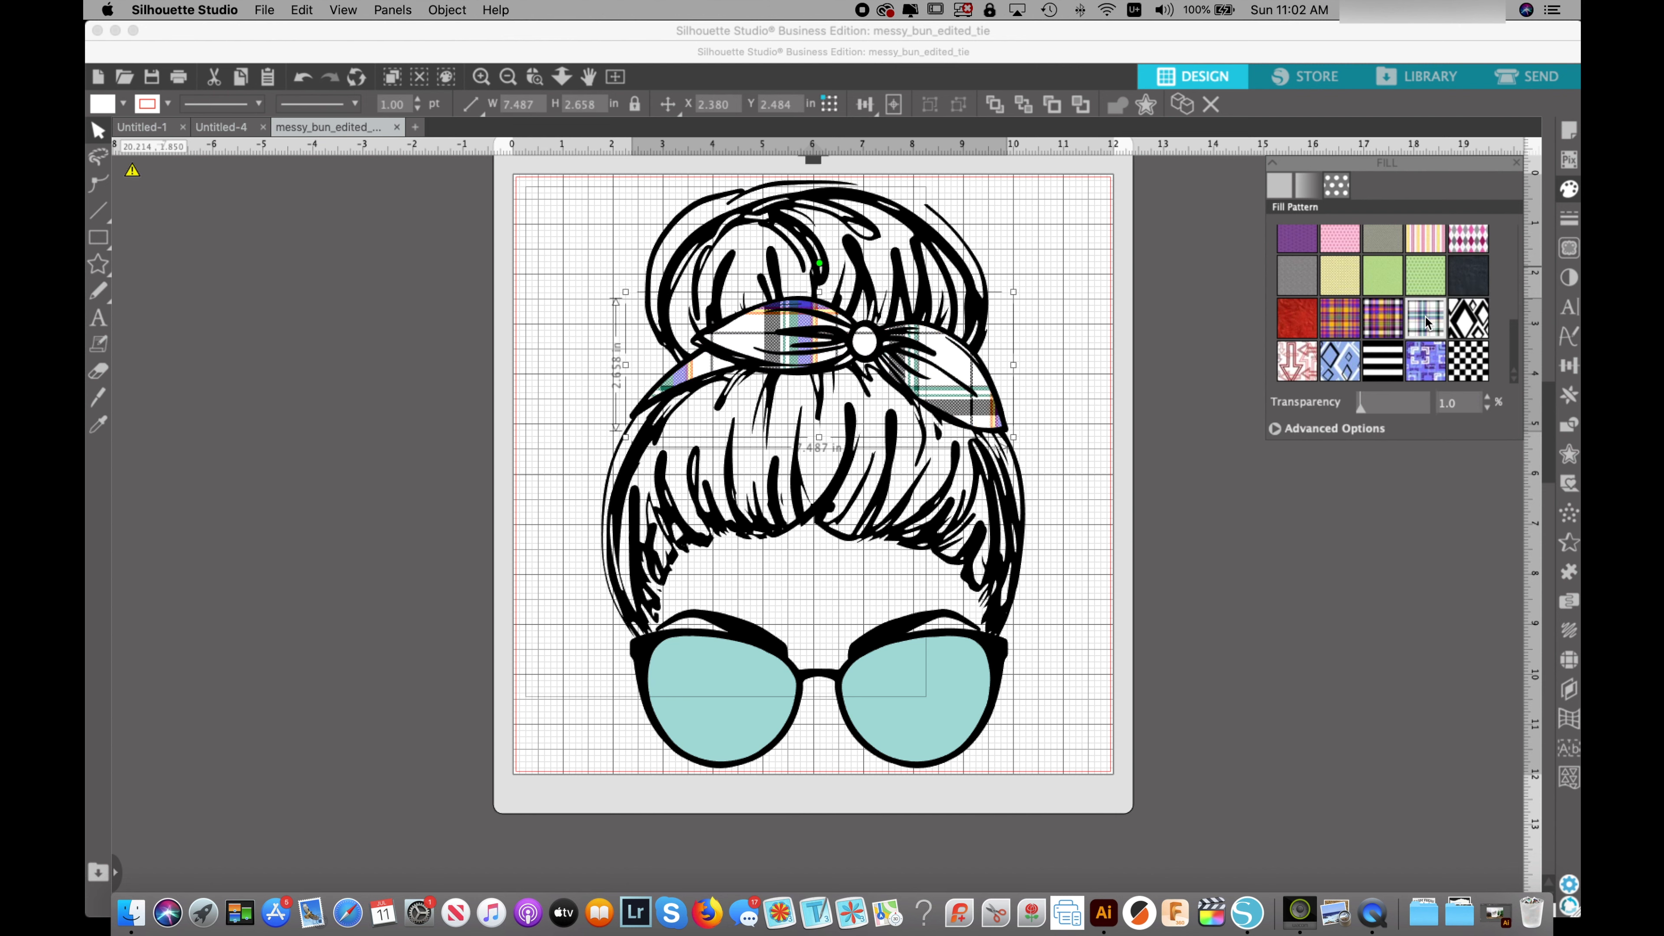
{"action": "left_click", "coordinate": [1464, 325]}
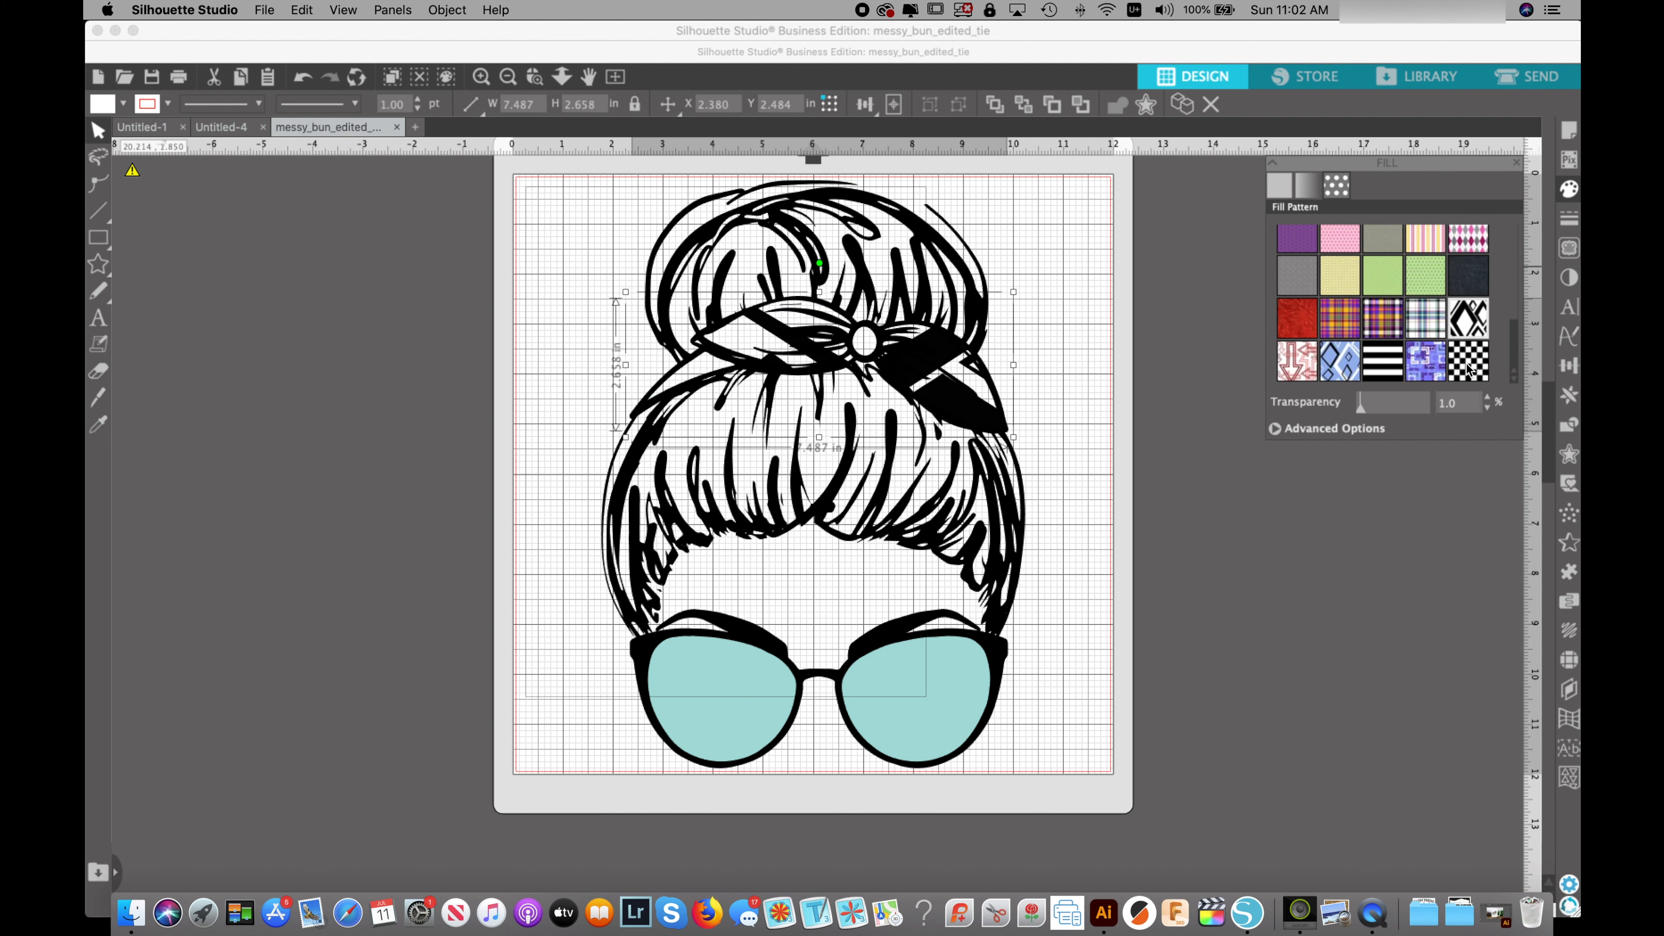
- Try the purple-blue corners, plaid, pink argyle and blue diamond pattern fills on the headband
{"action": "left_click", "coordinate": [1467, 370]}
{"action": "left_click", "coordinate": [1431, 364]}
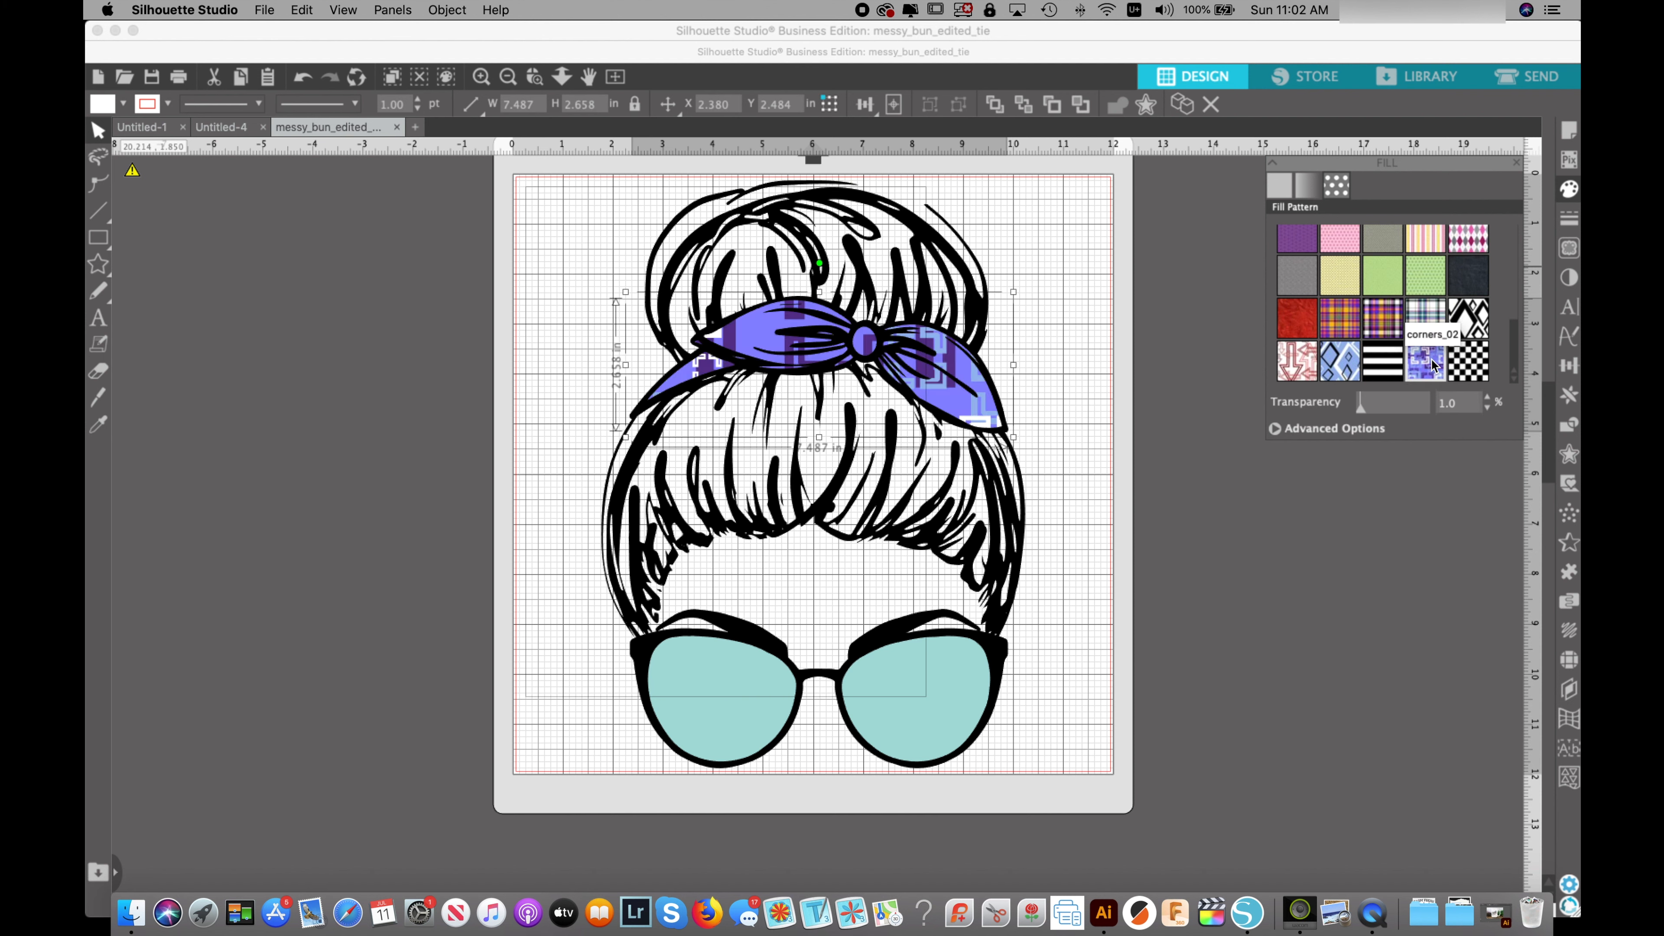
{"action": "left_click", "coordinate": [1346, 359]}
{"action": "left_click", "coordinate": [1386, 318]}
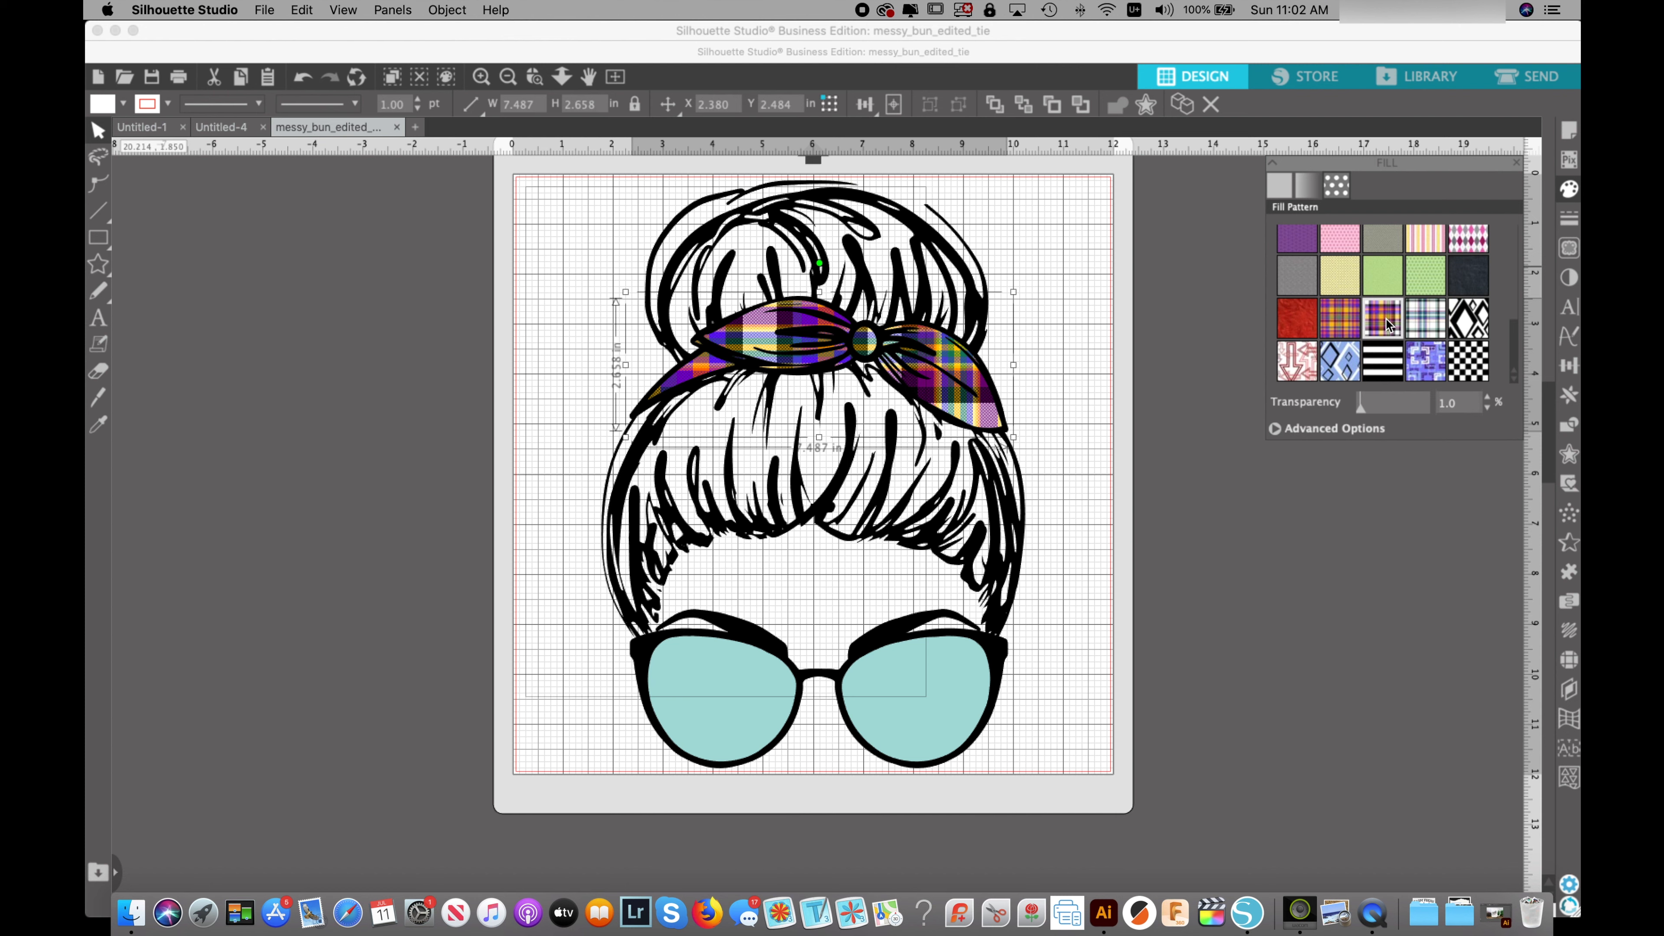
{"action": "left_click", "coordinate": [1425, 322]}
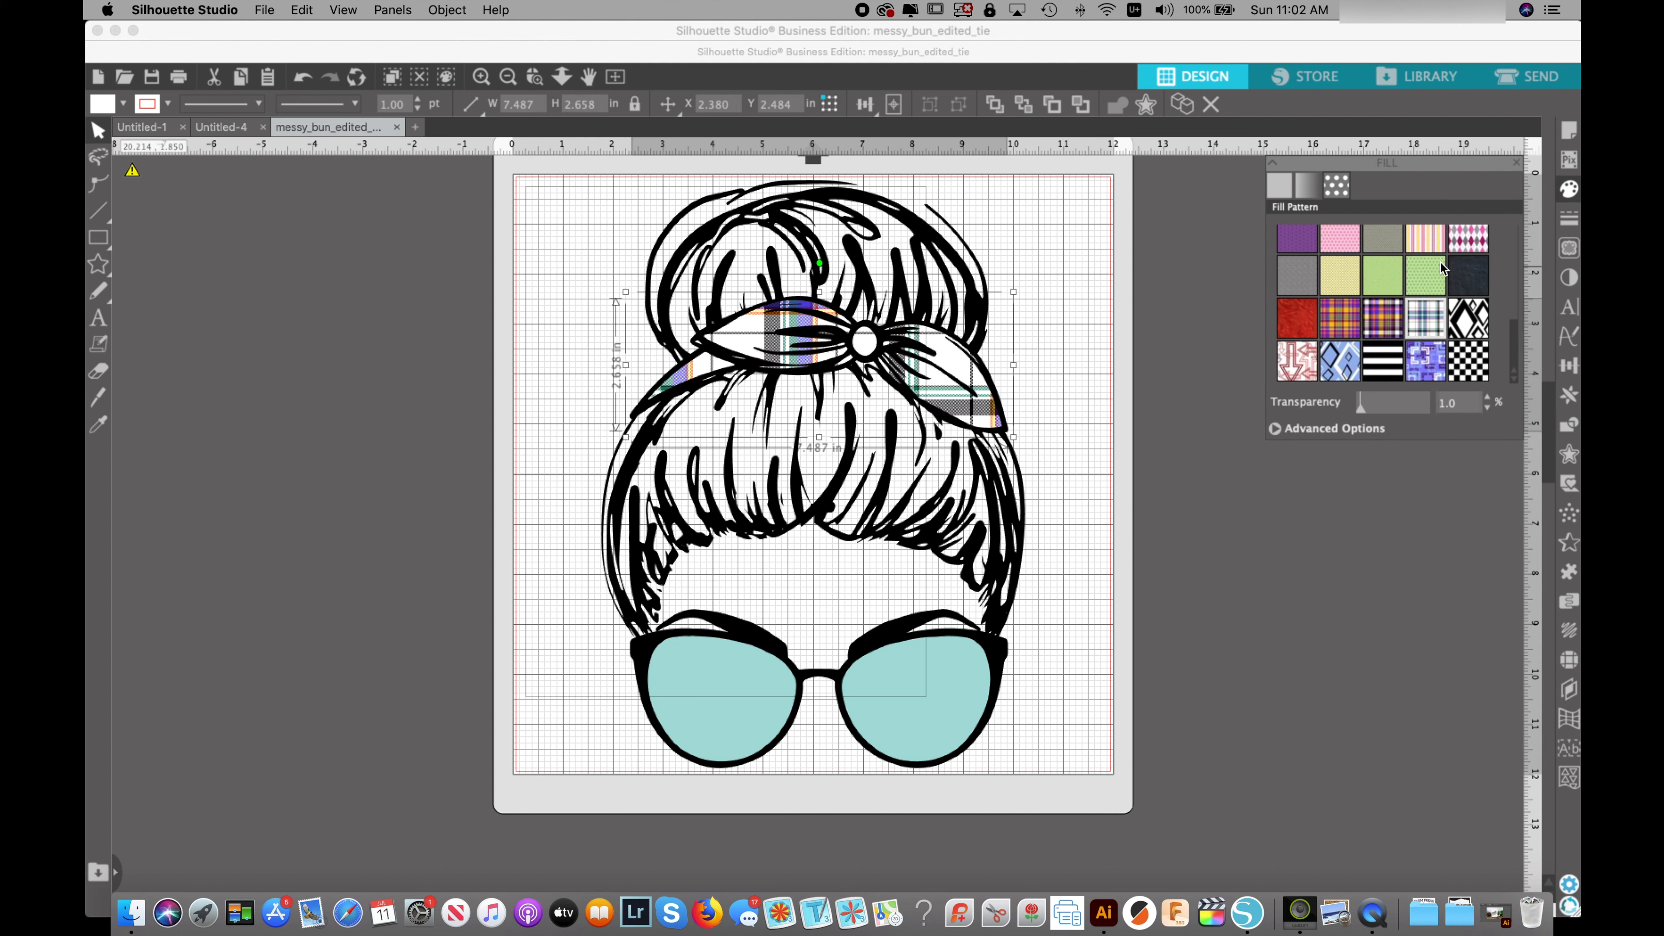
{"action": "left_click", "coordinate": [1469, 240]}
{"action": "left_click", "coordinate": [1342, 367]}
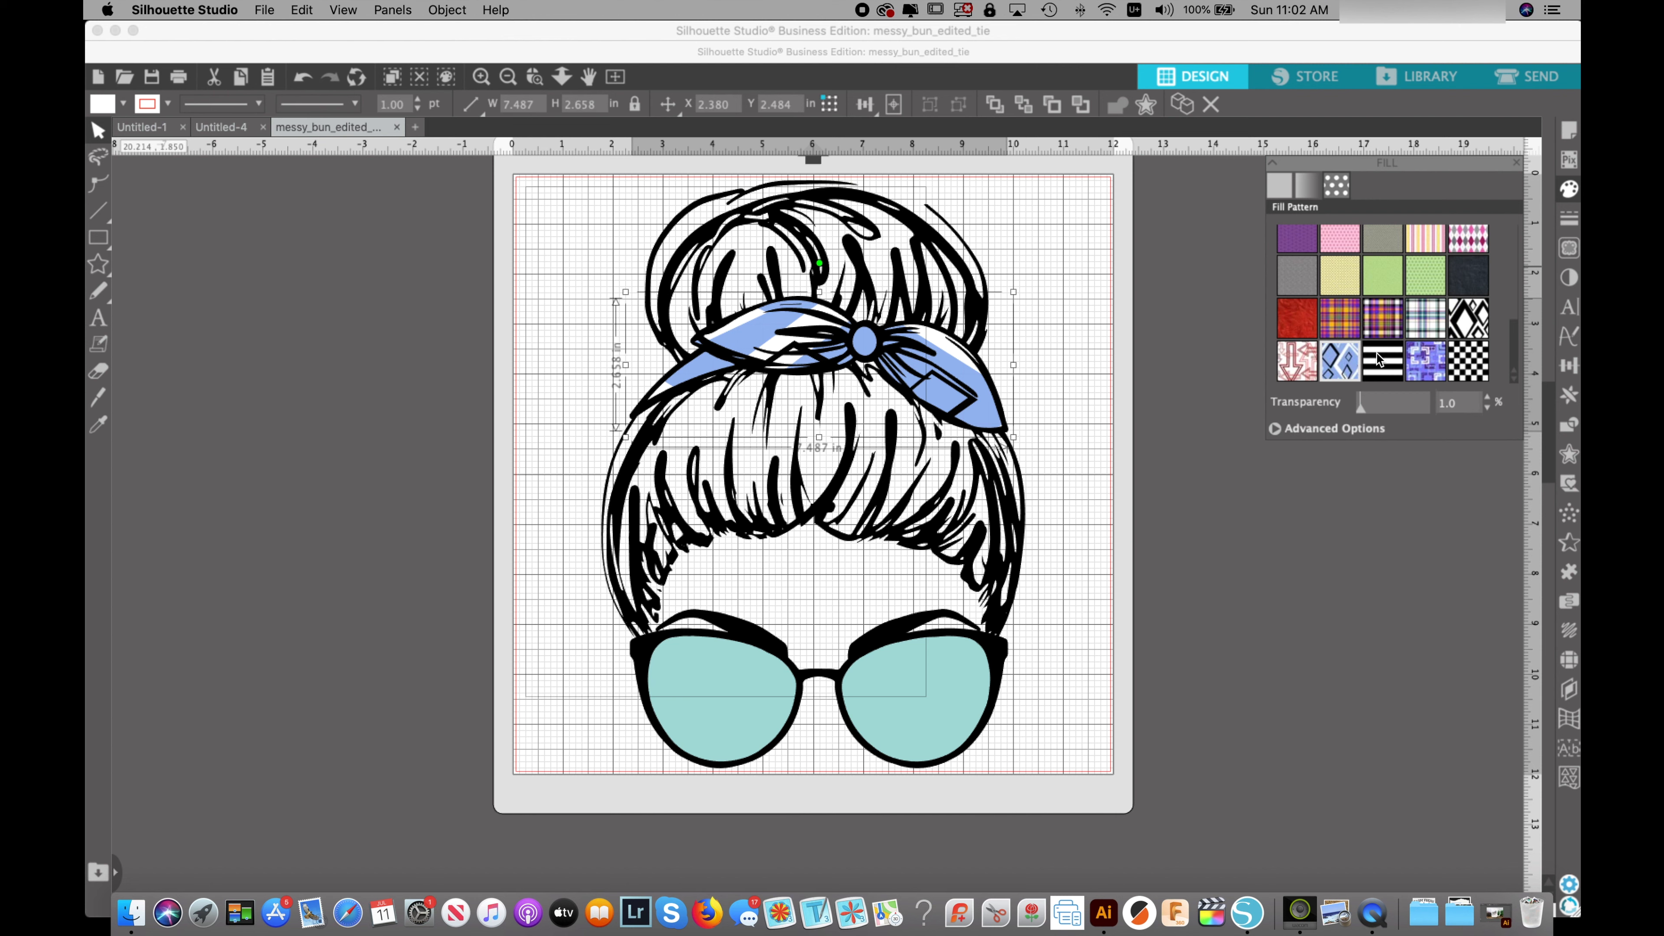
- Fill the headband with the pink polka dot pattern, try it at 41% scale and set the scale to 97%
{"action": "scroll", "coordinate": [1386, 331], "scroll_direction": "up", "scroll_amount": 2}
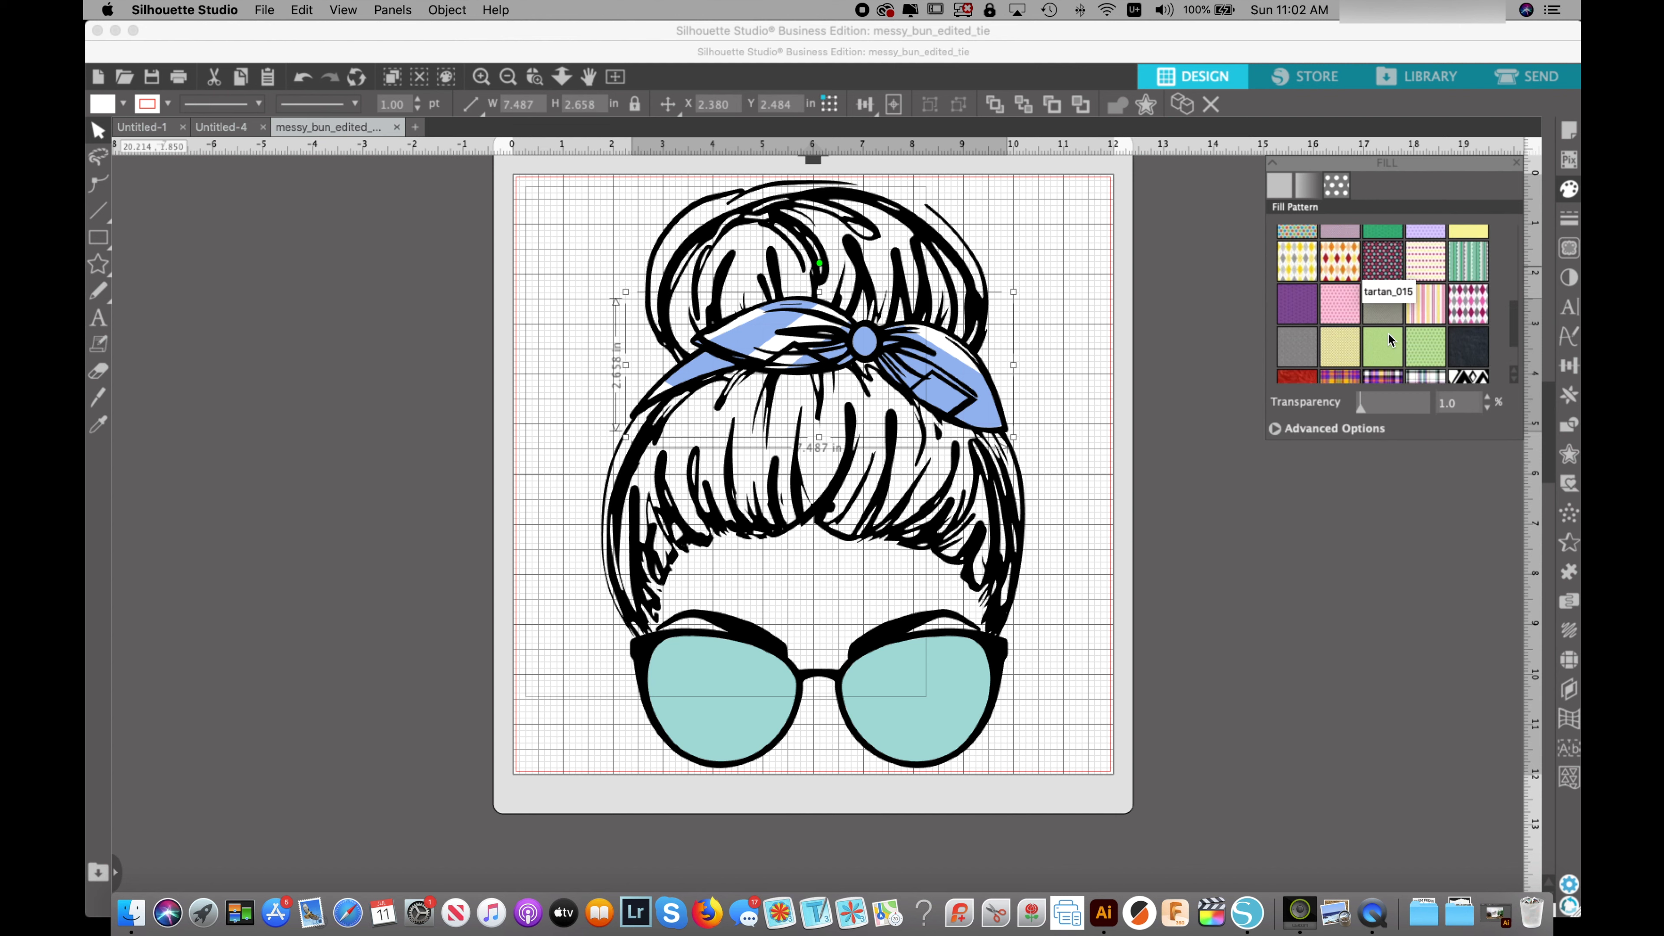
{"action": "left_click", "coordinate": [1338, 306]}
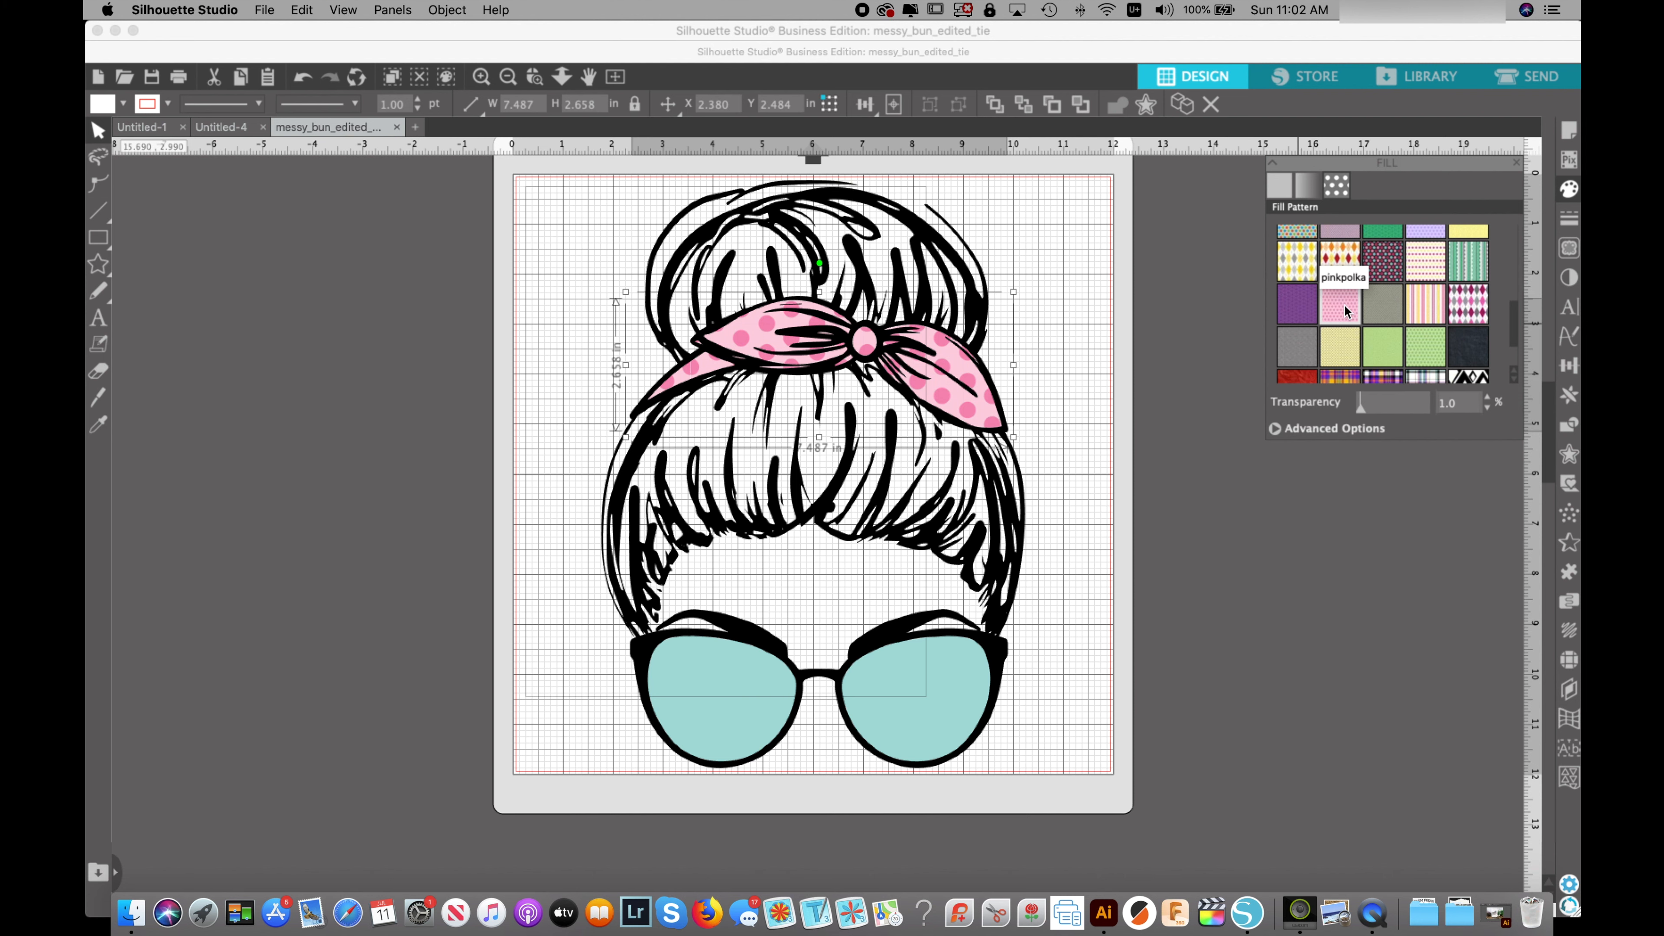
{"action": "left_click", "coordinate": [1275, 428]}
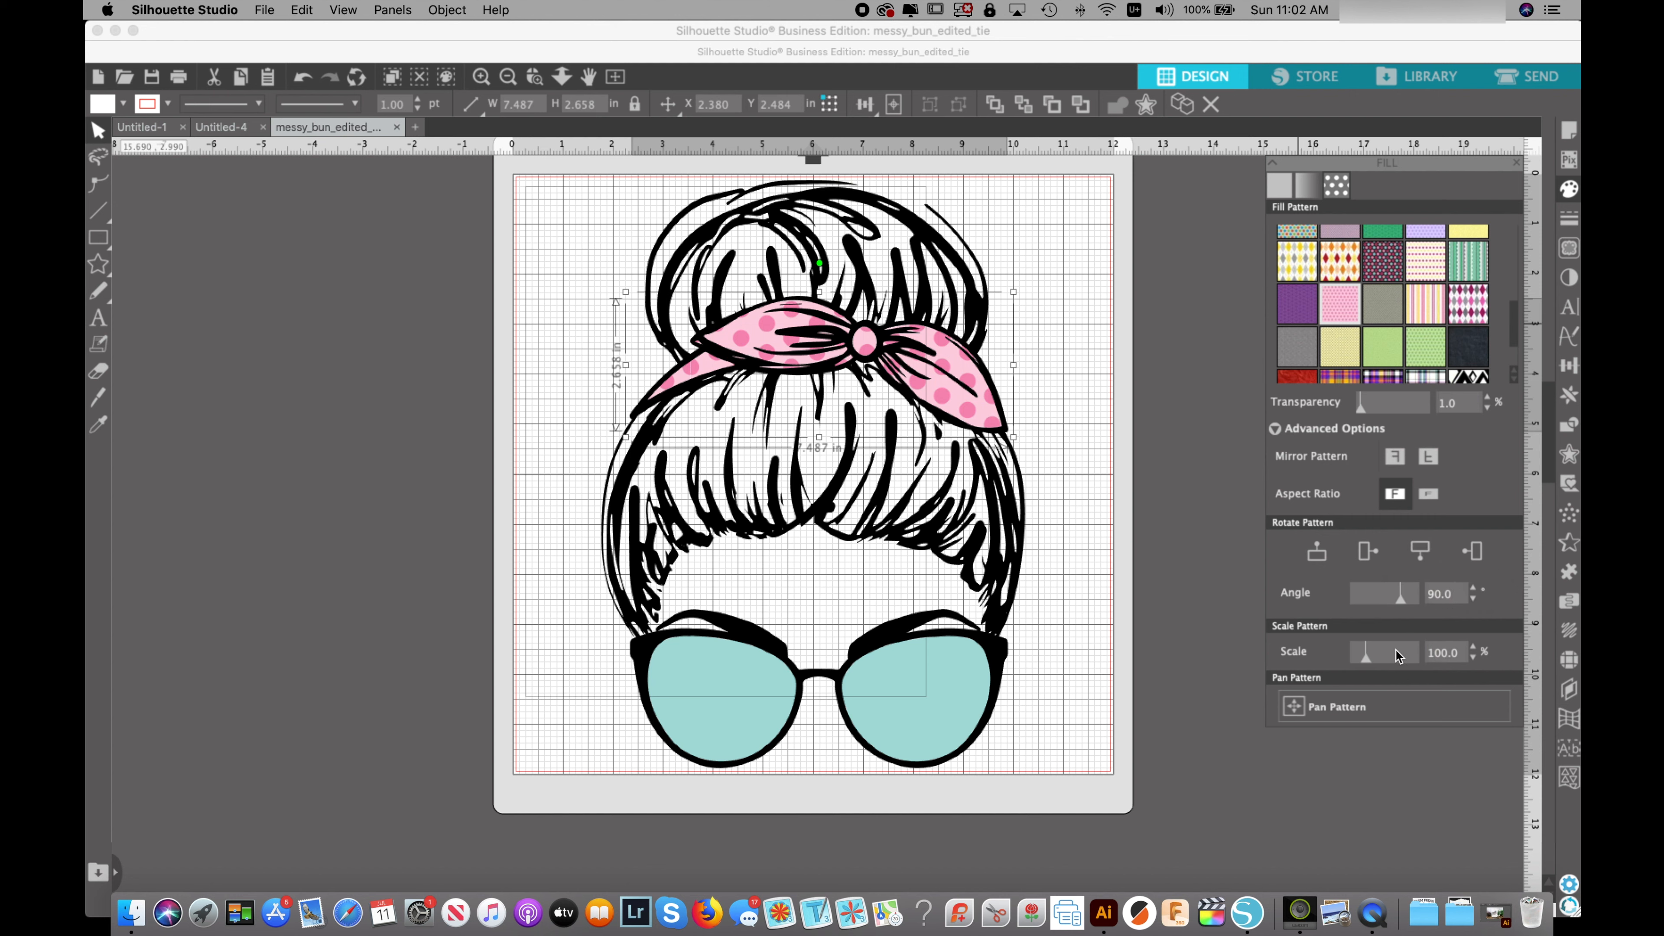
{"action": "left_click_drag", "start_coordinate": [1364, 660], "coordinate": [1357, 658]}
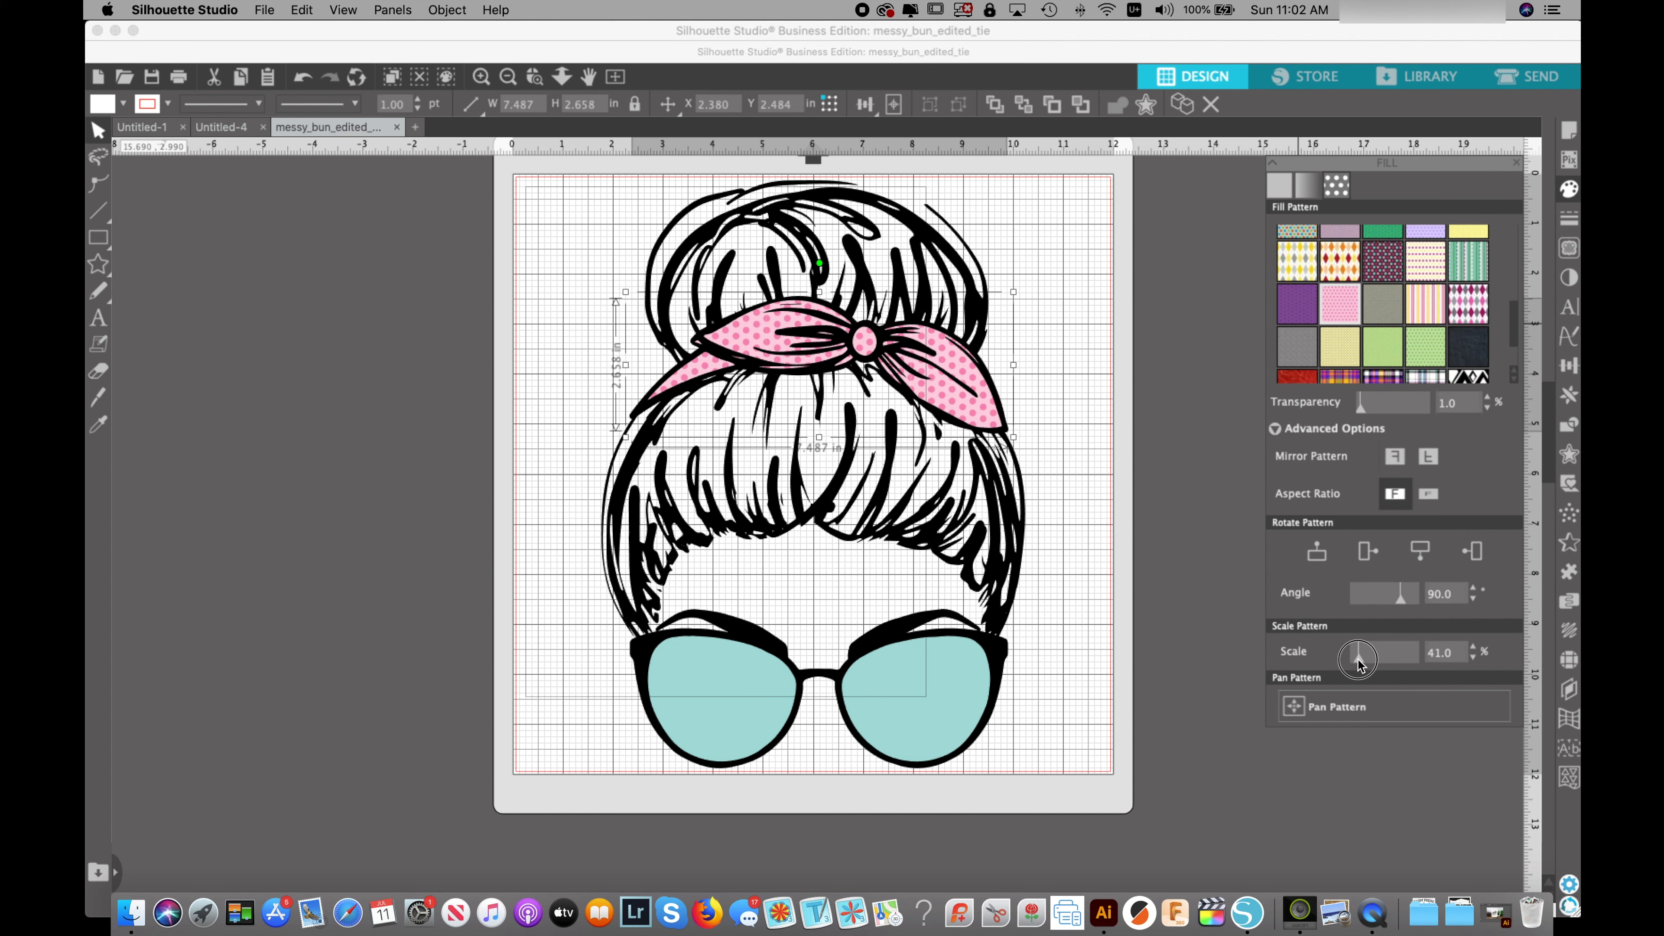
{"action": "left_click_drag", "start_coordinate": [1358, 660], "coordinate": [1365, 660]}
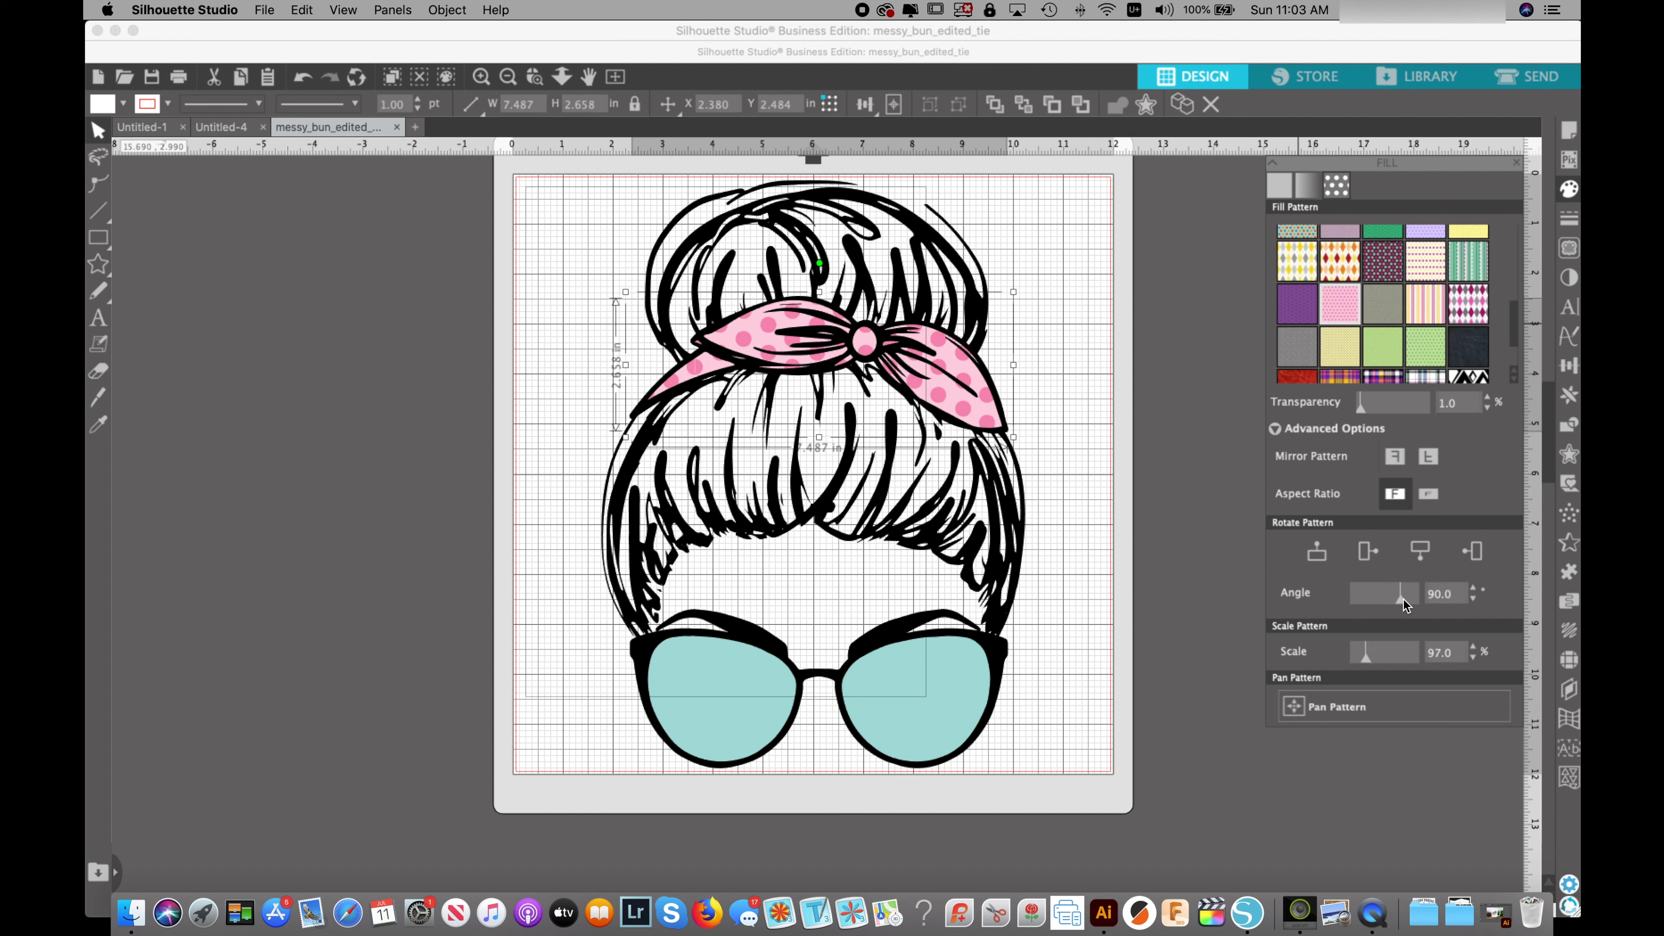
- Rotate the headband's pattern to 50 degrees and try the green stripe and pink argyle patterns at that angle
{"action": "left_click_drag", "start_coordinate": [1402, 599], "coordinate": [1393, 604]}
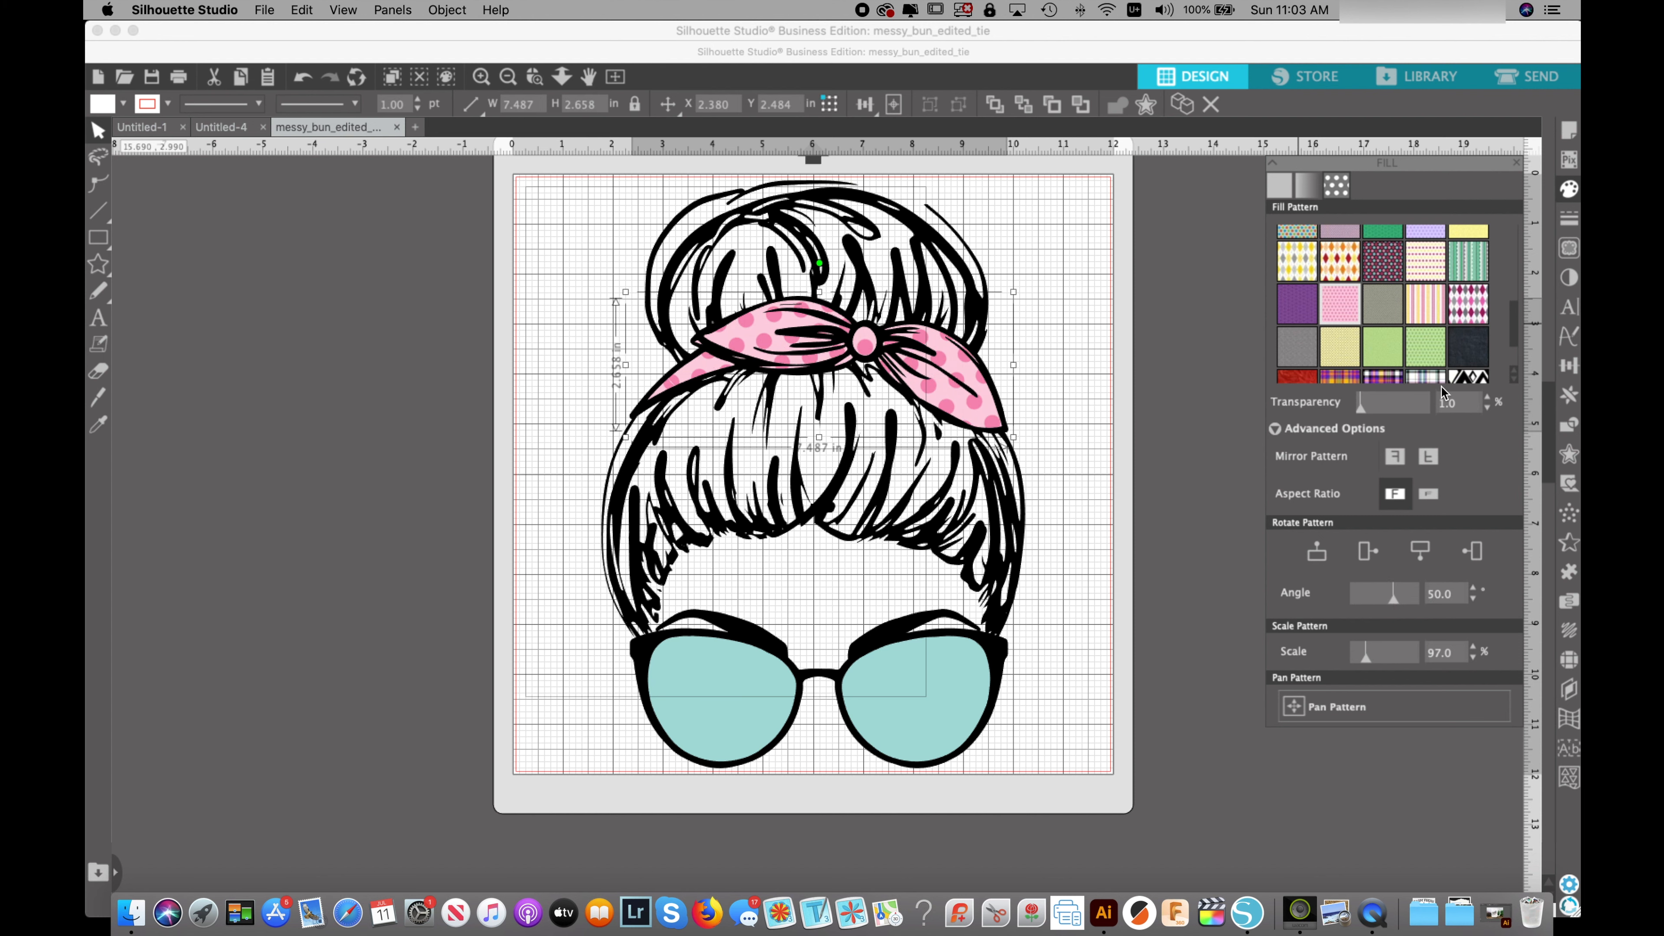
{"action": "left_click", "coordinate": [1466, 266]}
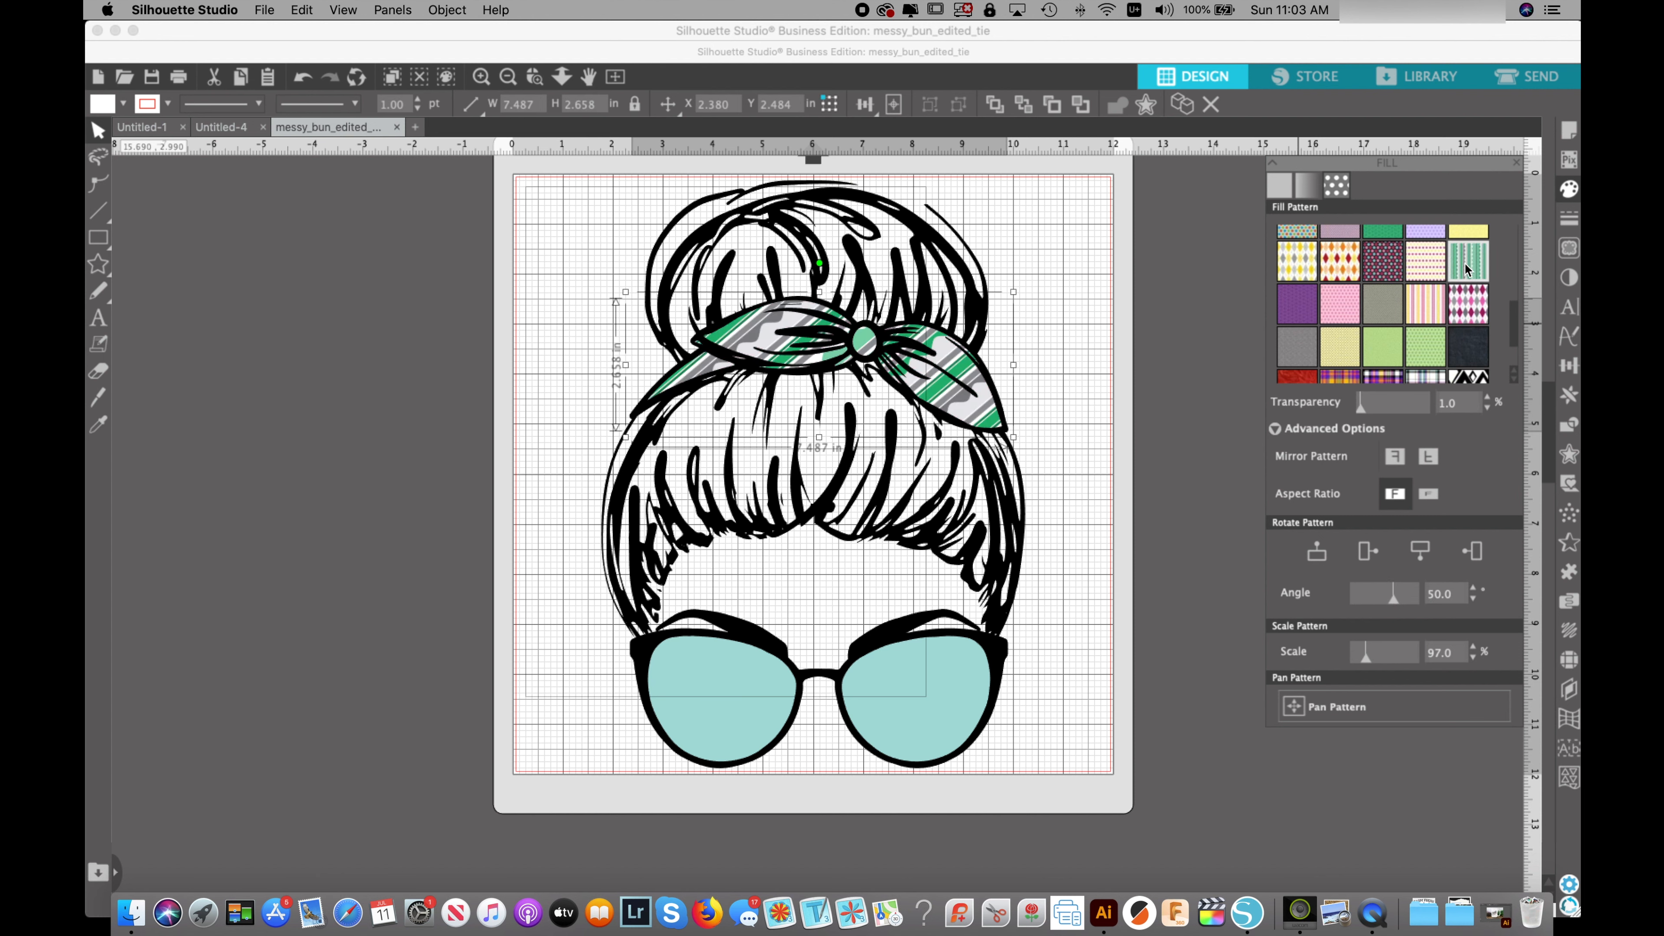
{"action": "left_click", "coordinate": [1469, 311]}
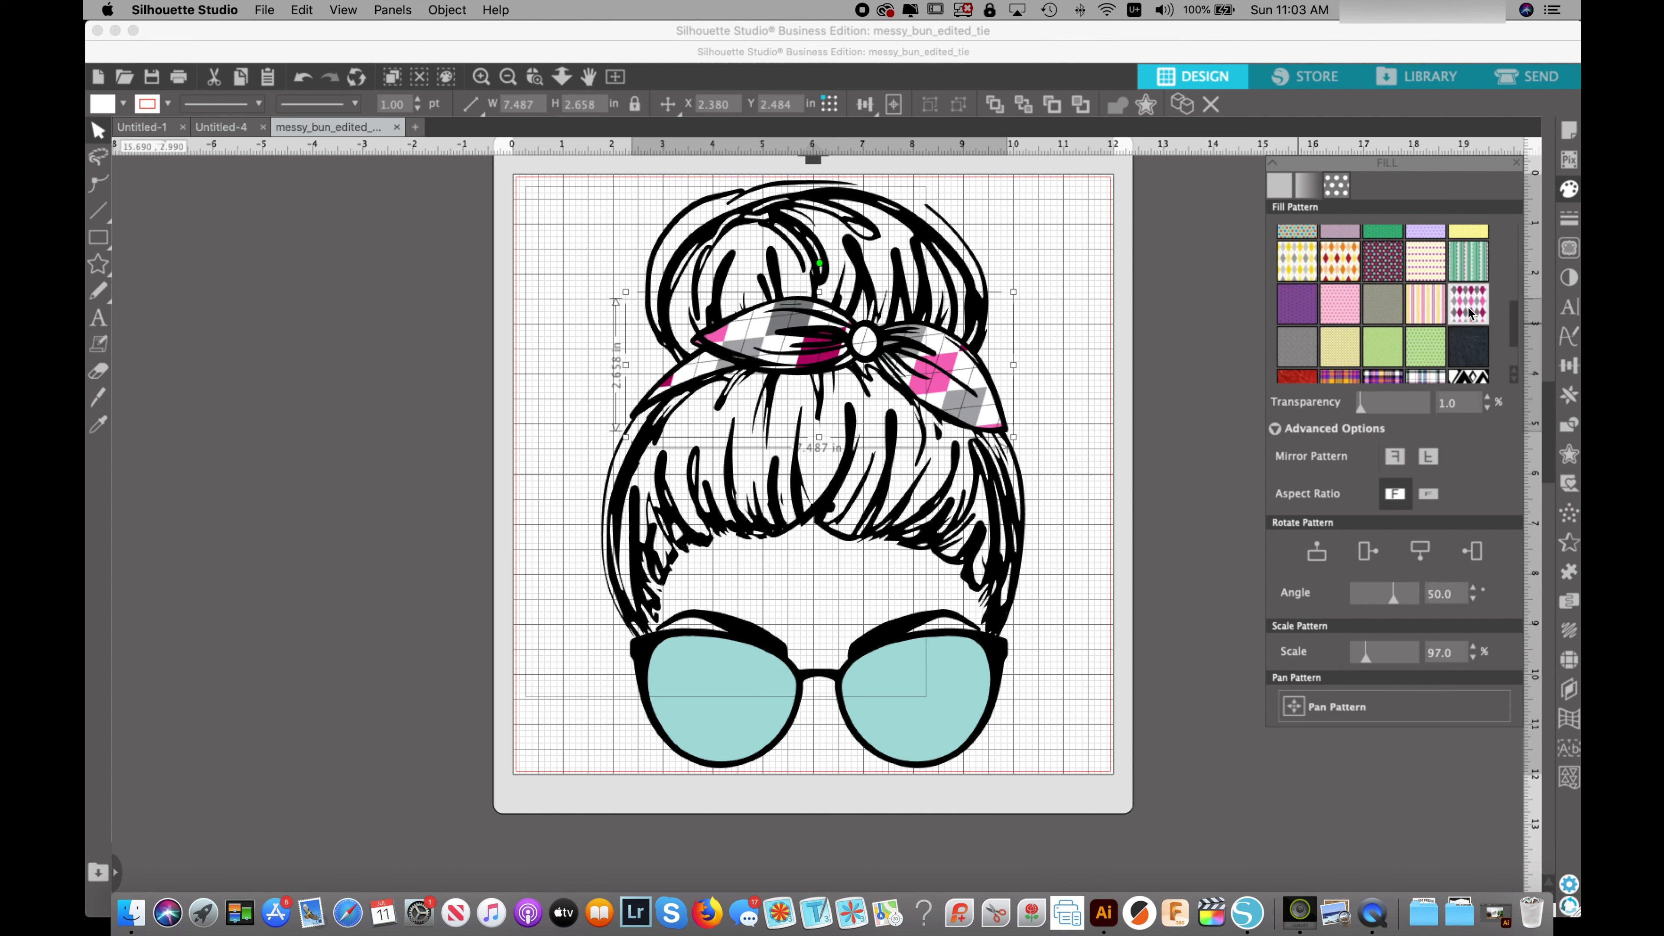
- Rotate the headband's pattern to -55 degrees, try the green stripes and reapply the pink polka dots
{"action": "left_click", "coordinate": [1396, 599]}
{"action": "left_click_drag", "start_coordinate": [1398, 603], "coordinate": [1377, 606]}
{"action": "left_click", "coordinate": [1468, 269]}
{"action": "left_click", "coordinate": [1342, 308]}
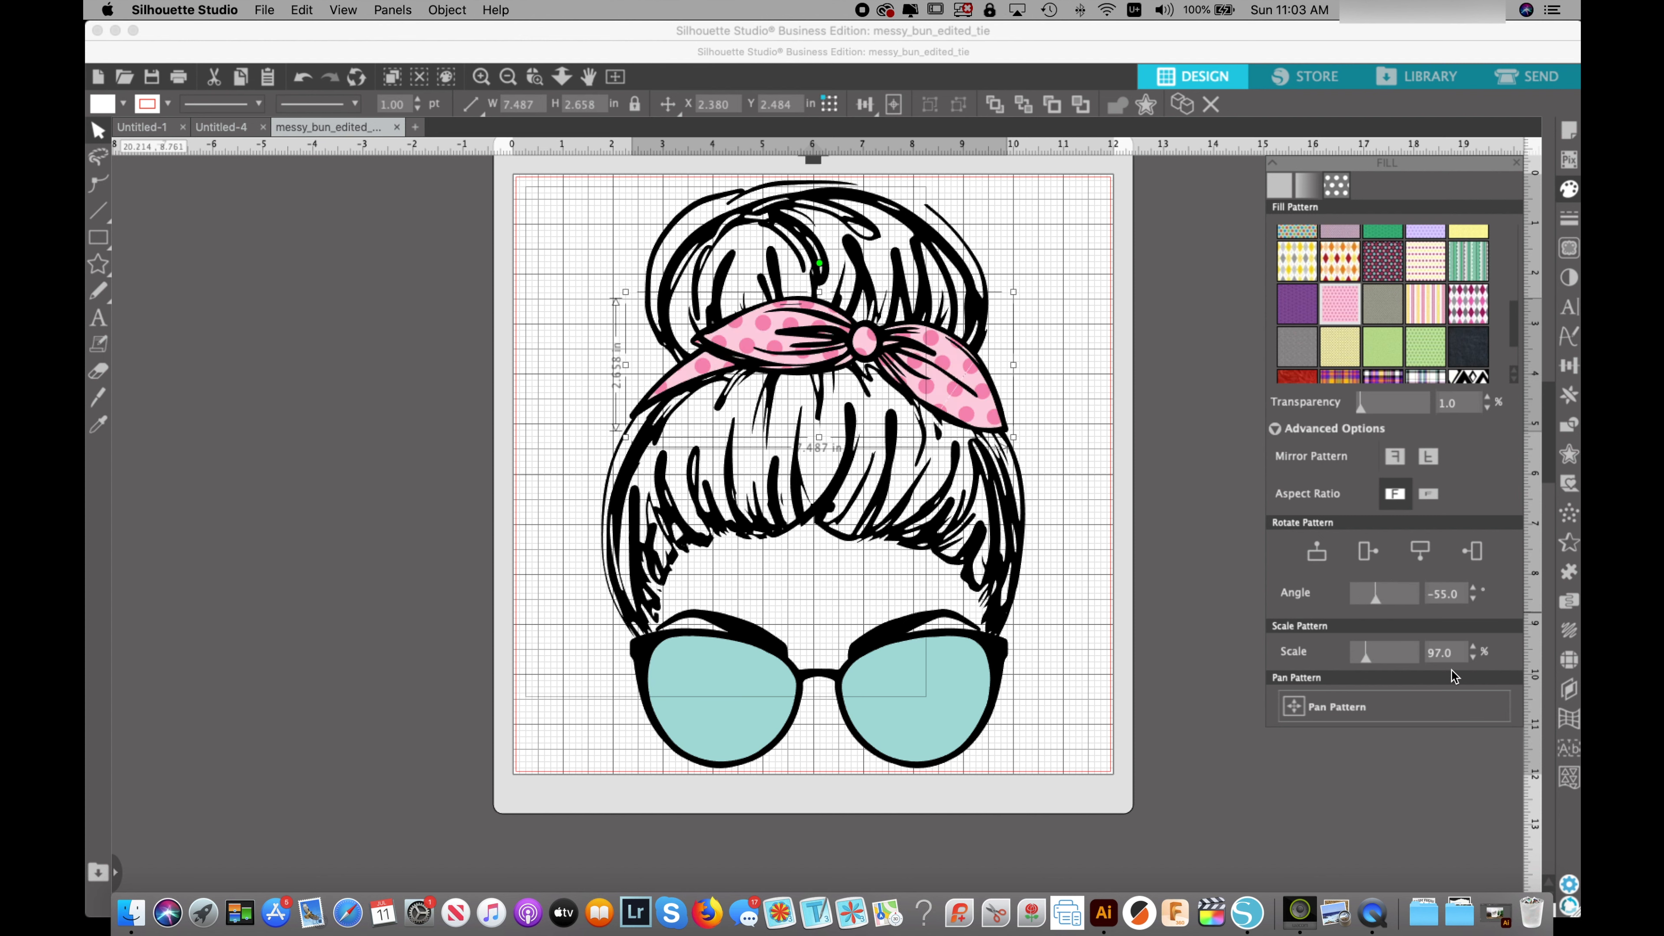
- Set the pattern fill's transparency to 0.0% and rotate the pattern to 0 and then 90 degrees
{"action": "mouse_move", "coordinate": [1361, 410]}
{"action": "left_mouse_down"}
{"action": "mouse_move", "coordinate": [1399, 419]}
{"action": "mouse_move", "coordinate": [1330, 418]}
{"action": "left_mouse_up"}
{"action": "left_click", "coordinate": [1316, 554]}
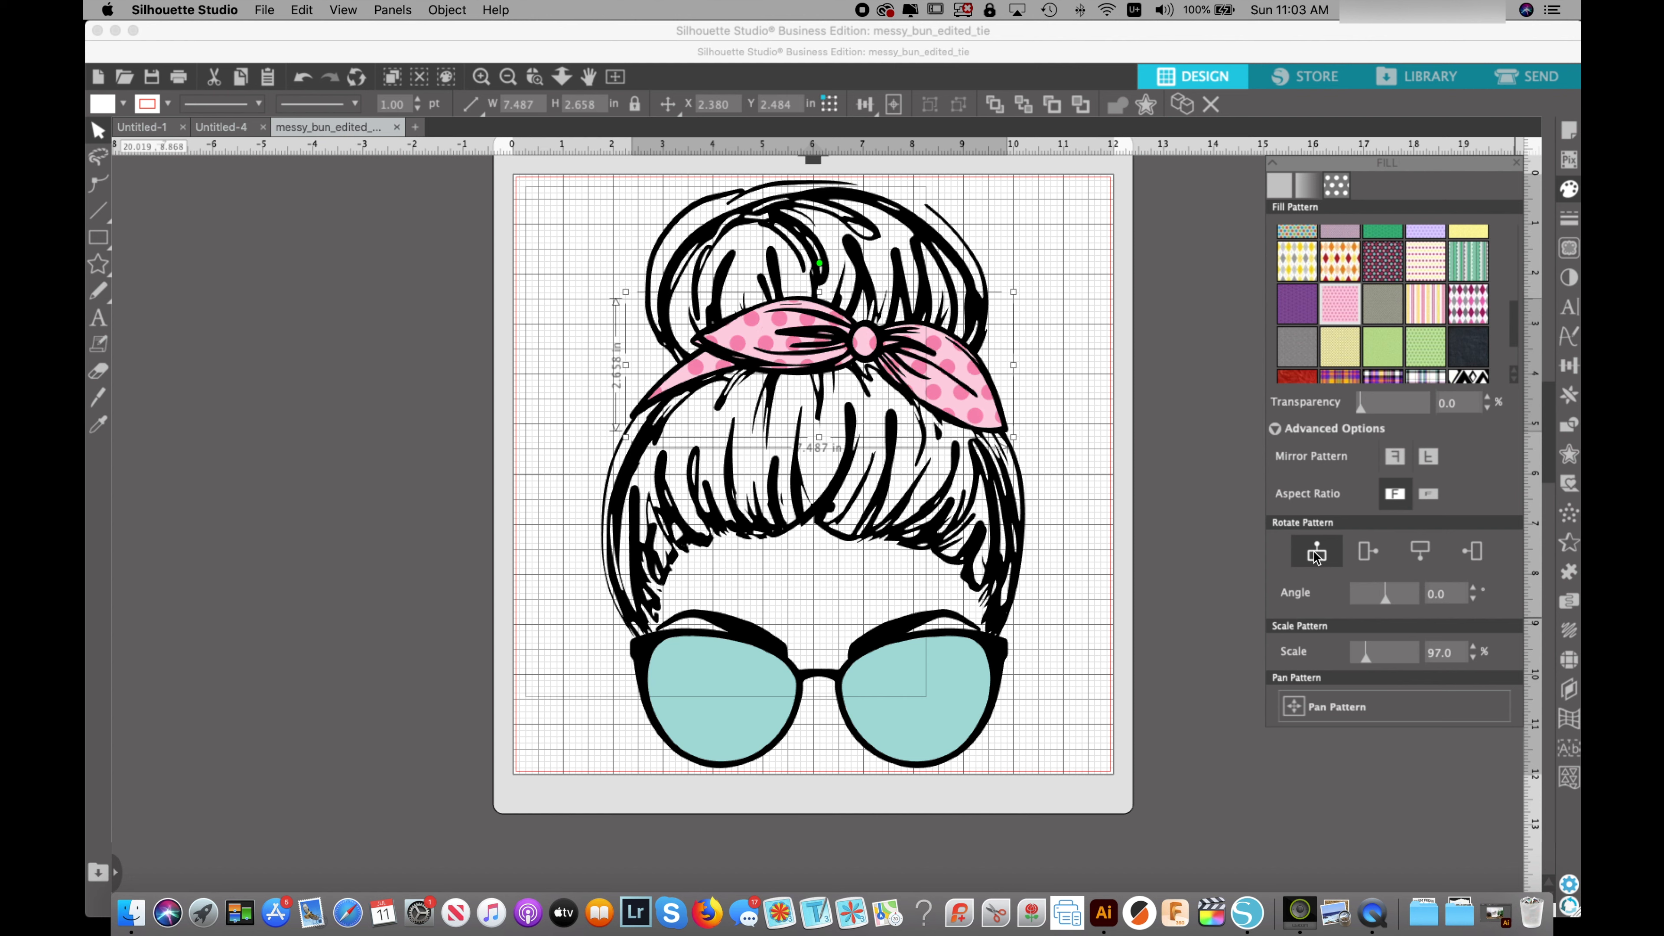
{"action": "left_click", "coordinate": [1366, 554]}
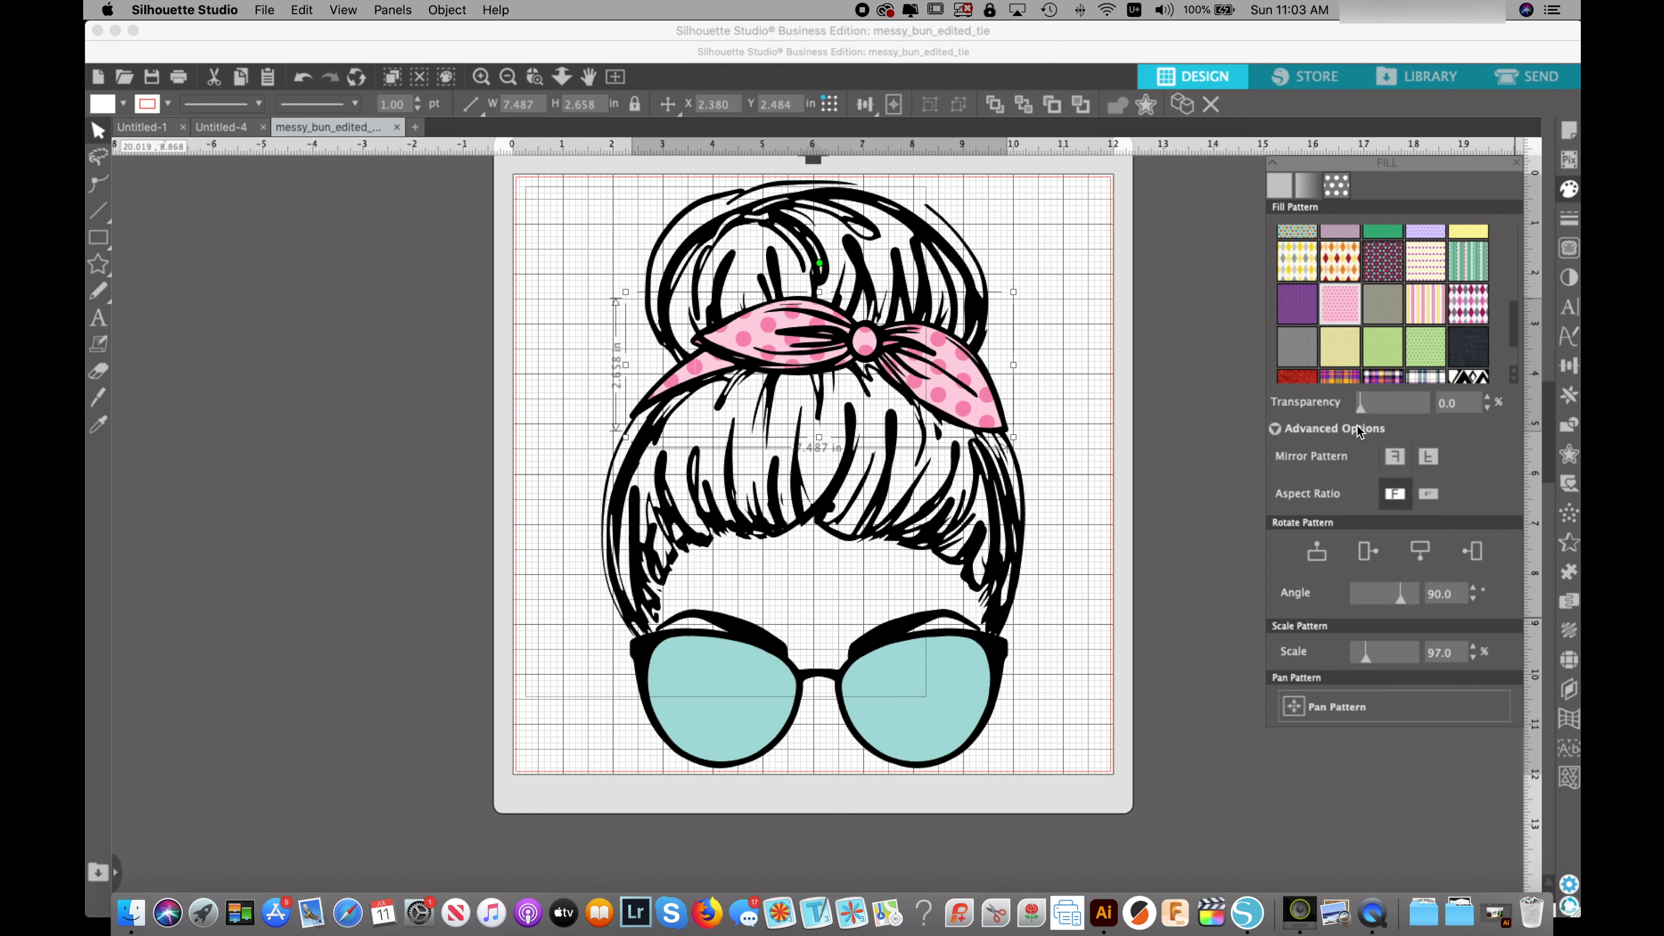
- Try the argyle, green polka dot and multicolor plaid fills on the headband and apply the orange-and-purple plaid
{"action": "left_click", "coordinate": [1383, 264]}
{"action": "left_click", "coordinate": [1351, 269]}
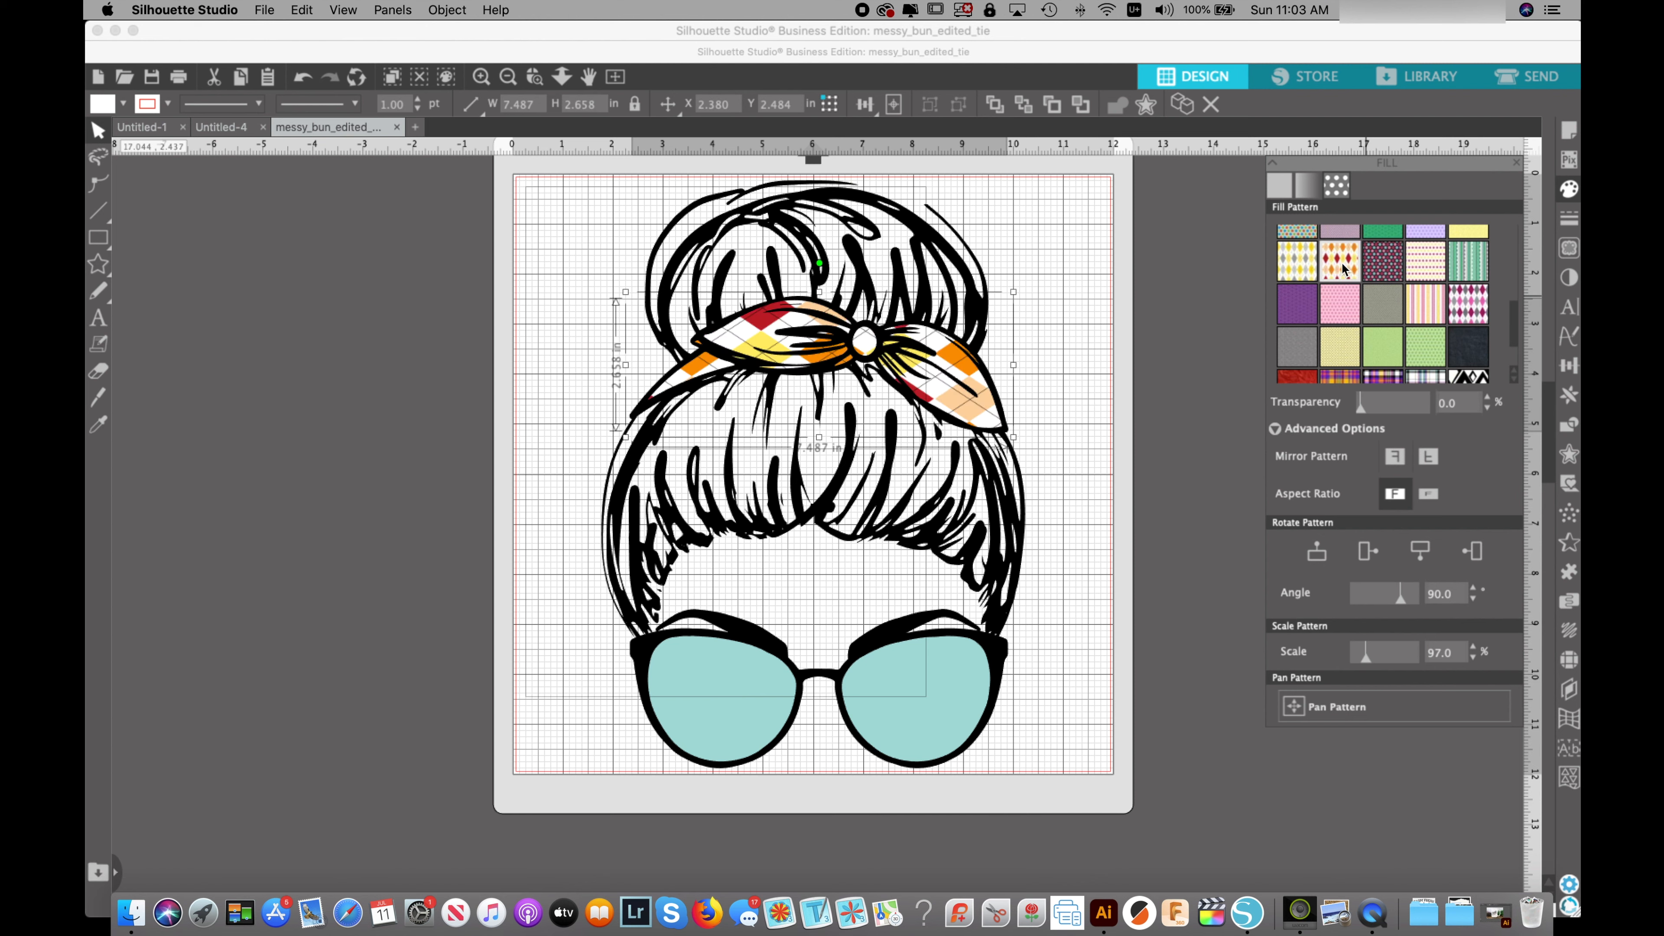
{"action": "left_click", "coordinate": [1428, 345]}
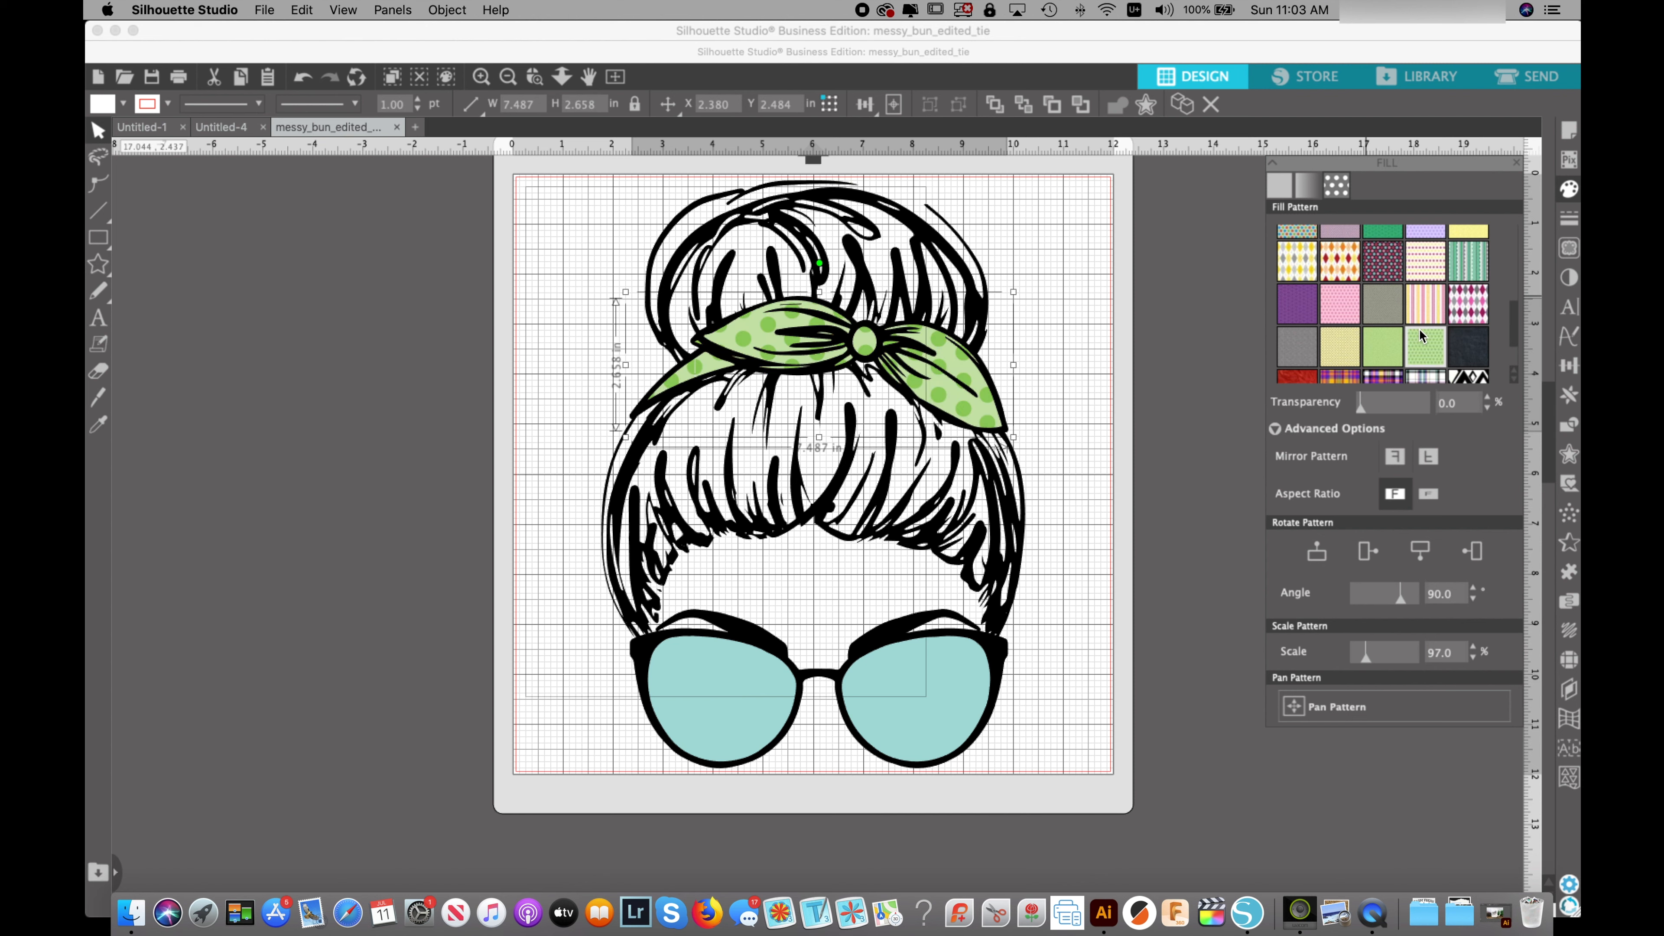
{"action": "scroll", "coordinate": [1418, 327], "scroll_direction": "down", "scroll_amount": 2}
{"action": "left_click", "coordinate": [1388, 323]}
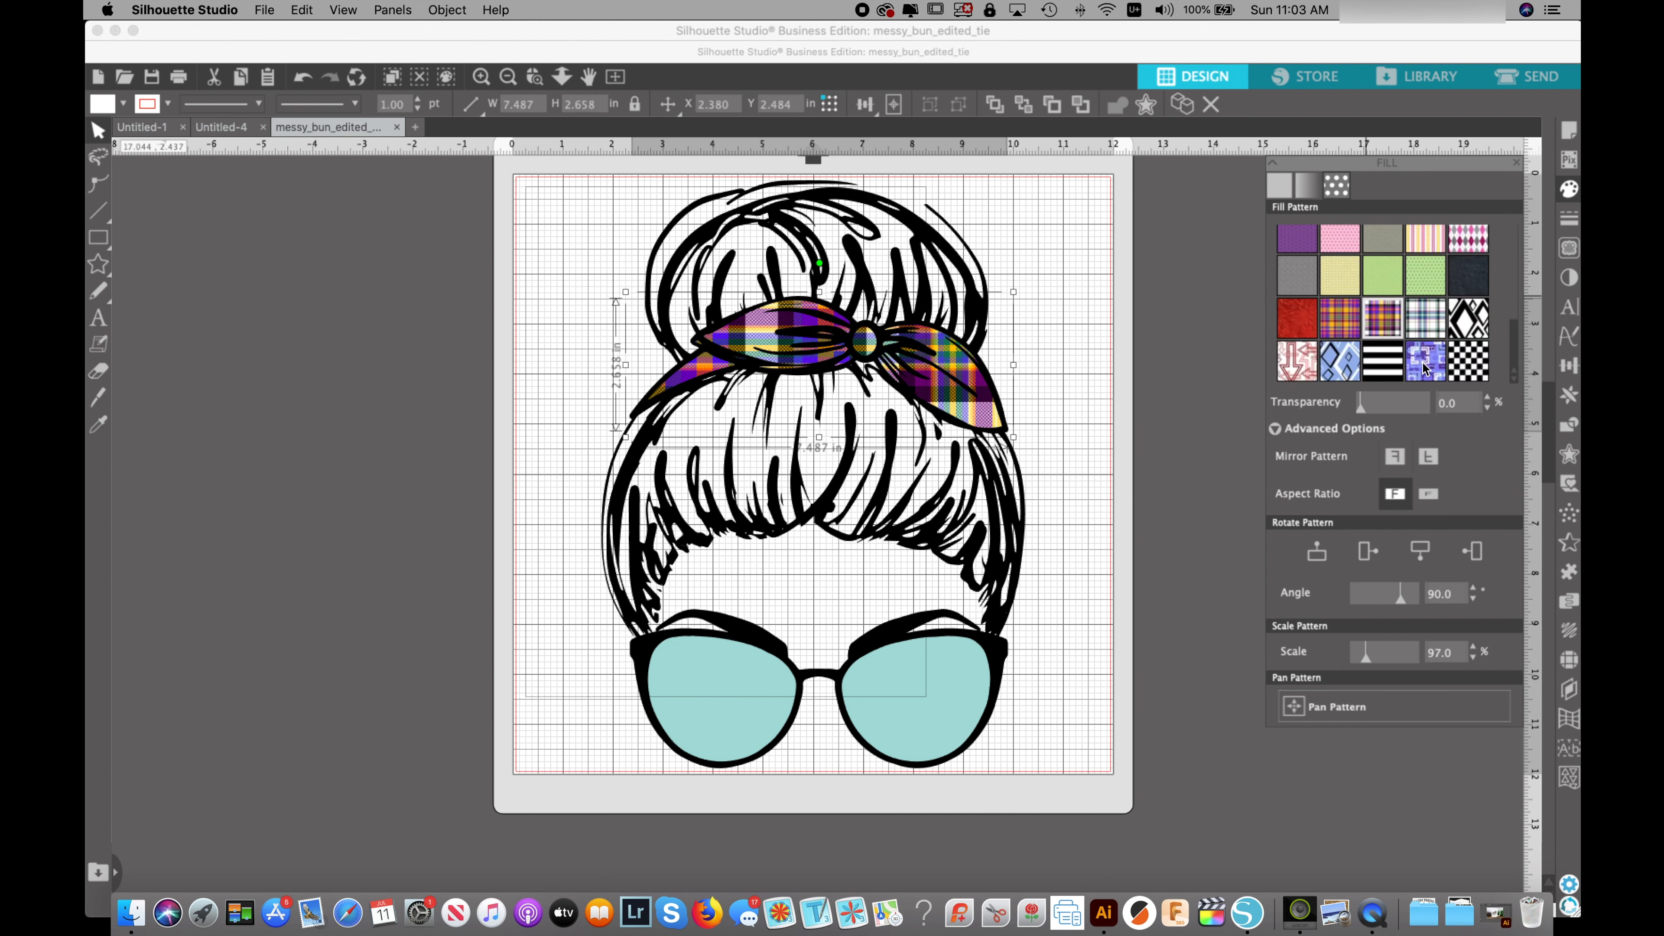
{"action": "left_click", "coordinate": [1336, 321]}
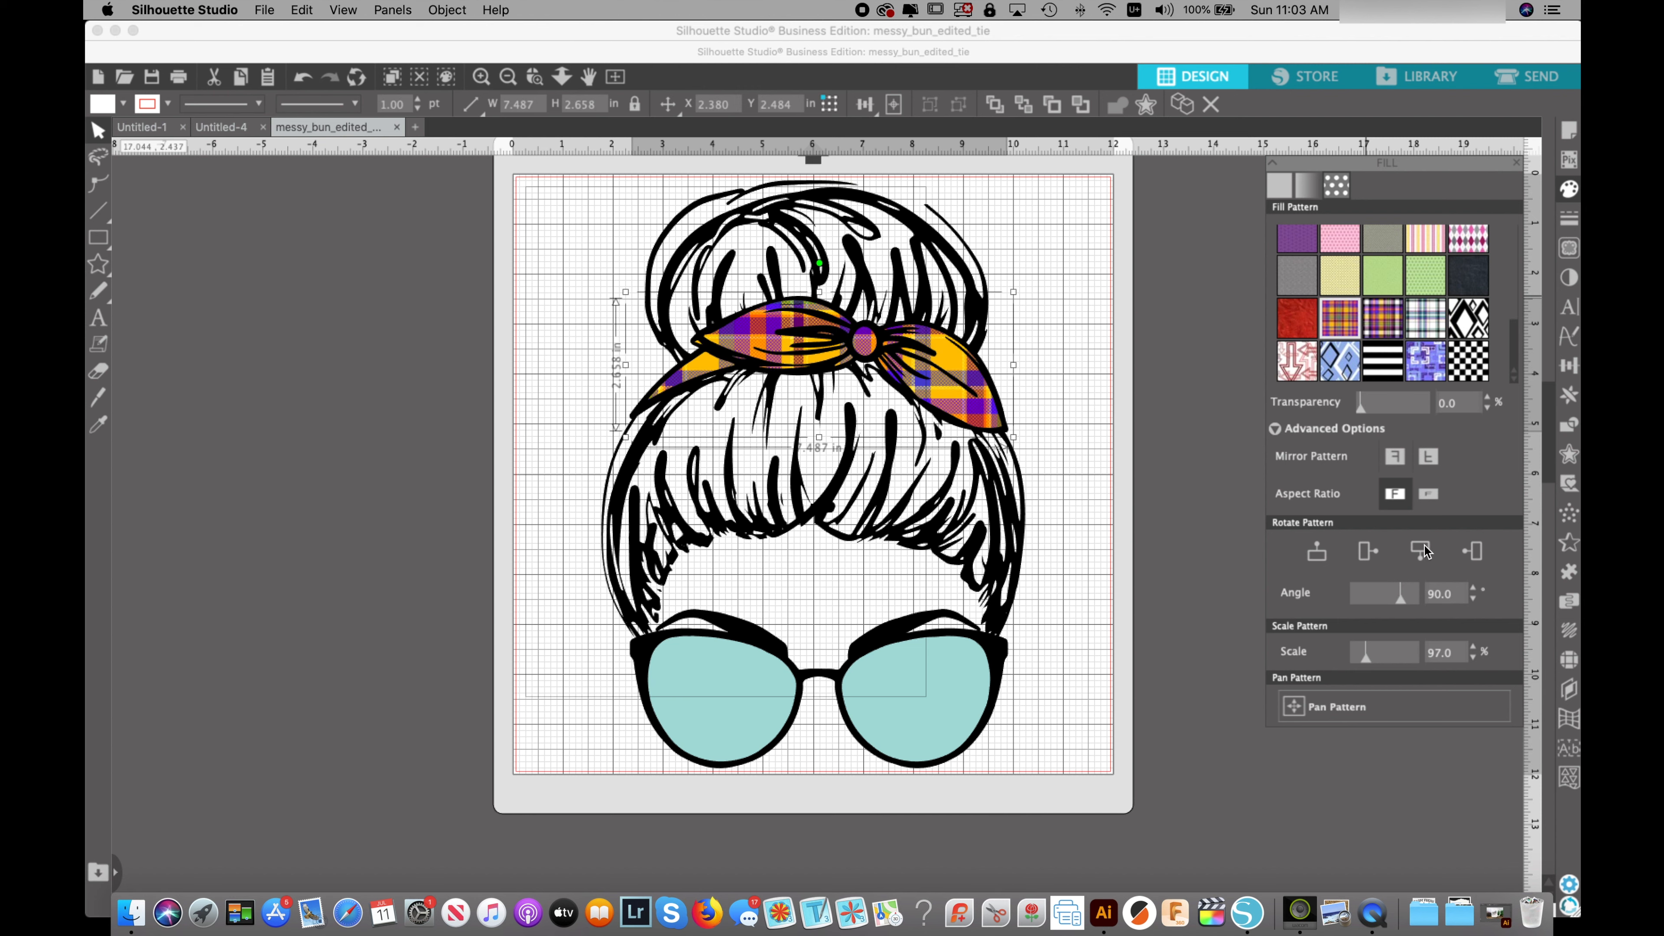
- Try the preset rotations on the headband's plaid pattern, including -180 degrees, and return the angle to 90 degrees
{"action": "left_click", "coordinate": [1368, 552]}
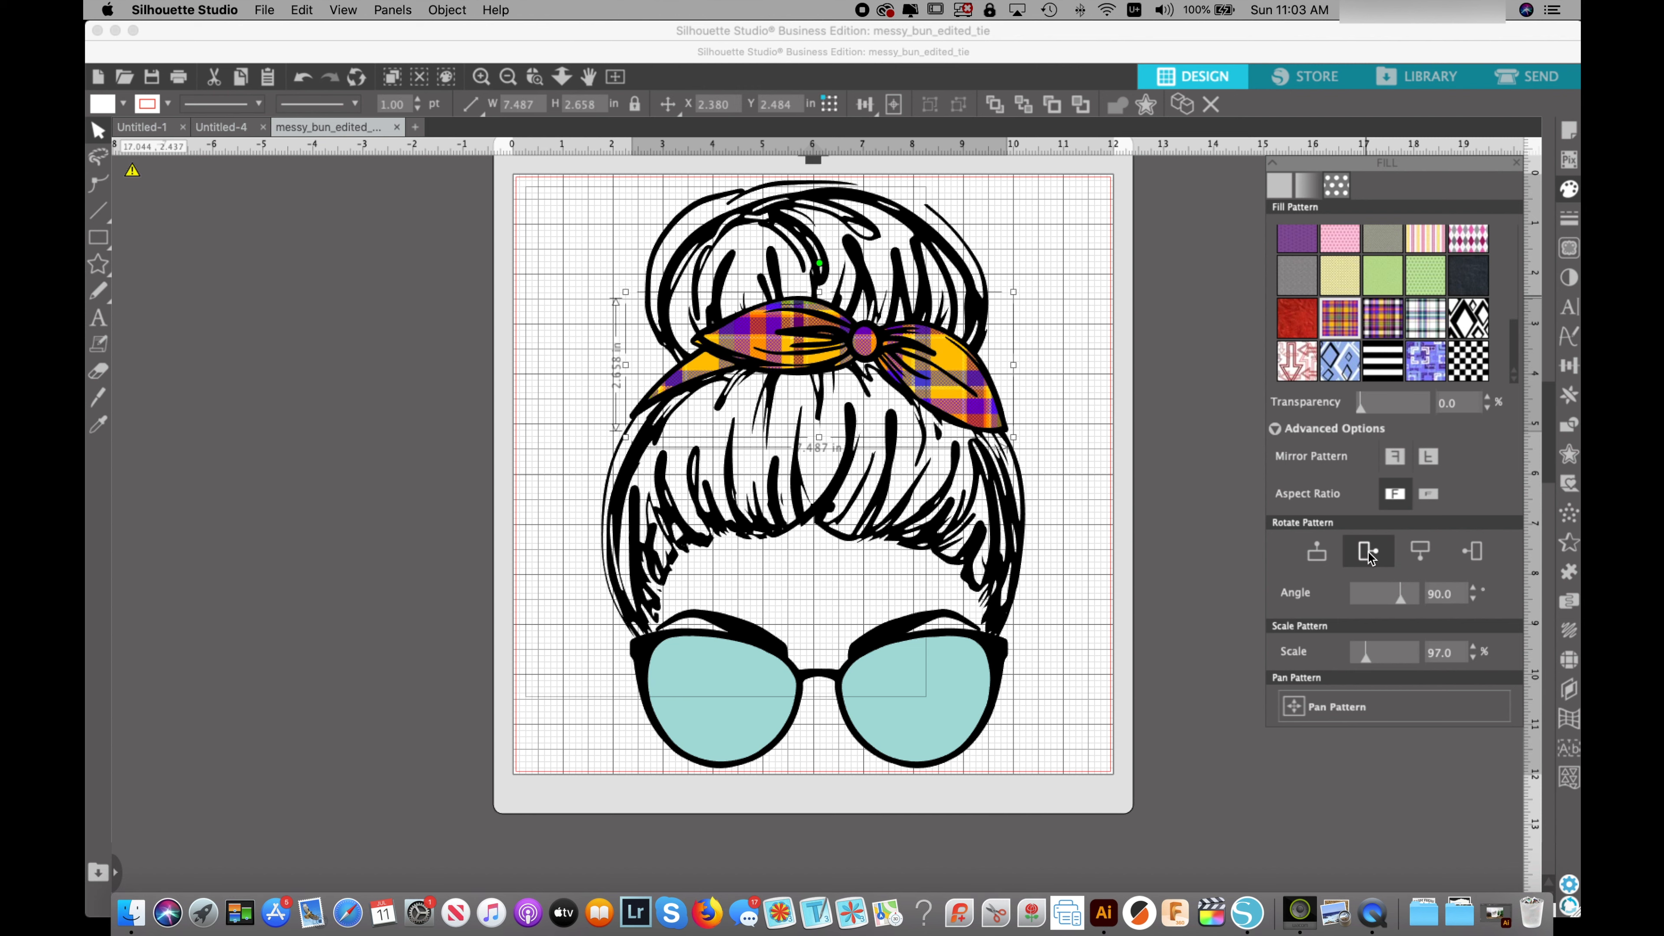
{"action": "left_click", "coordinate": [1420, 552]}
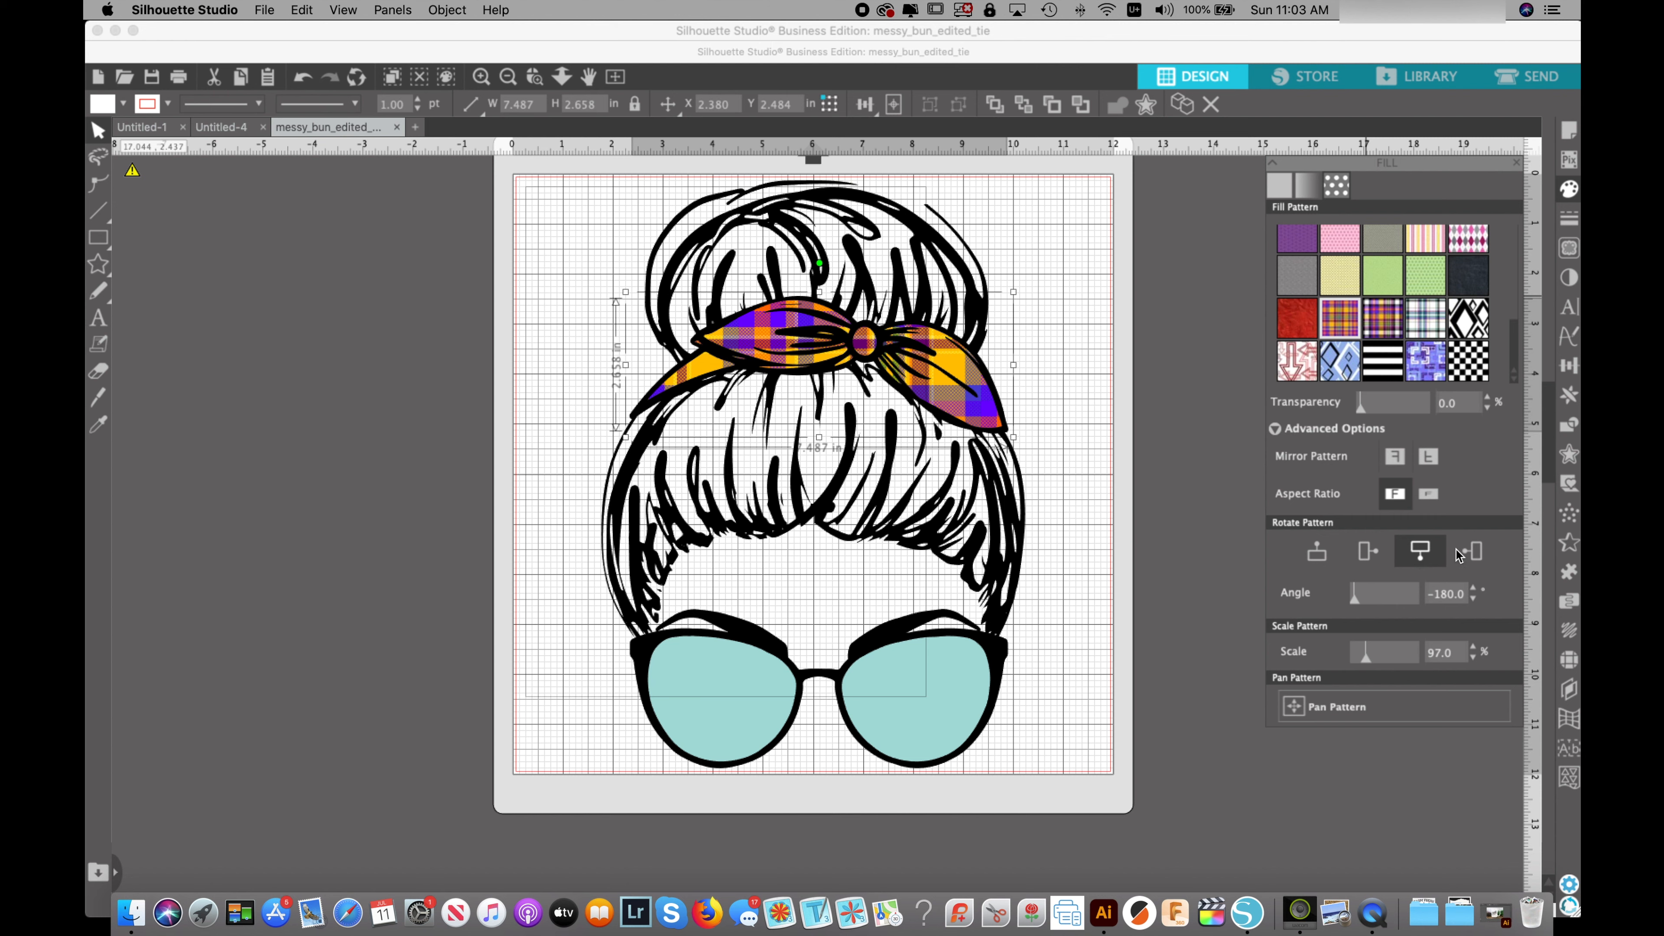
{"action": "left_click", "coordinate": [1474, 552]}
{"action": "left_click", "coordinate": [1419, 552]}
{"action": "left_click", "coordinate": [1366, 552]}
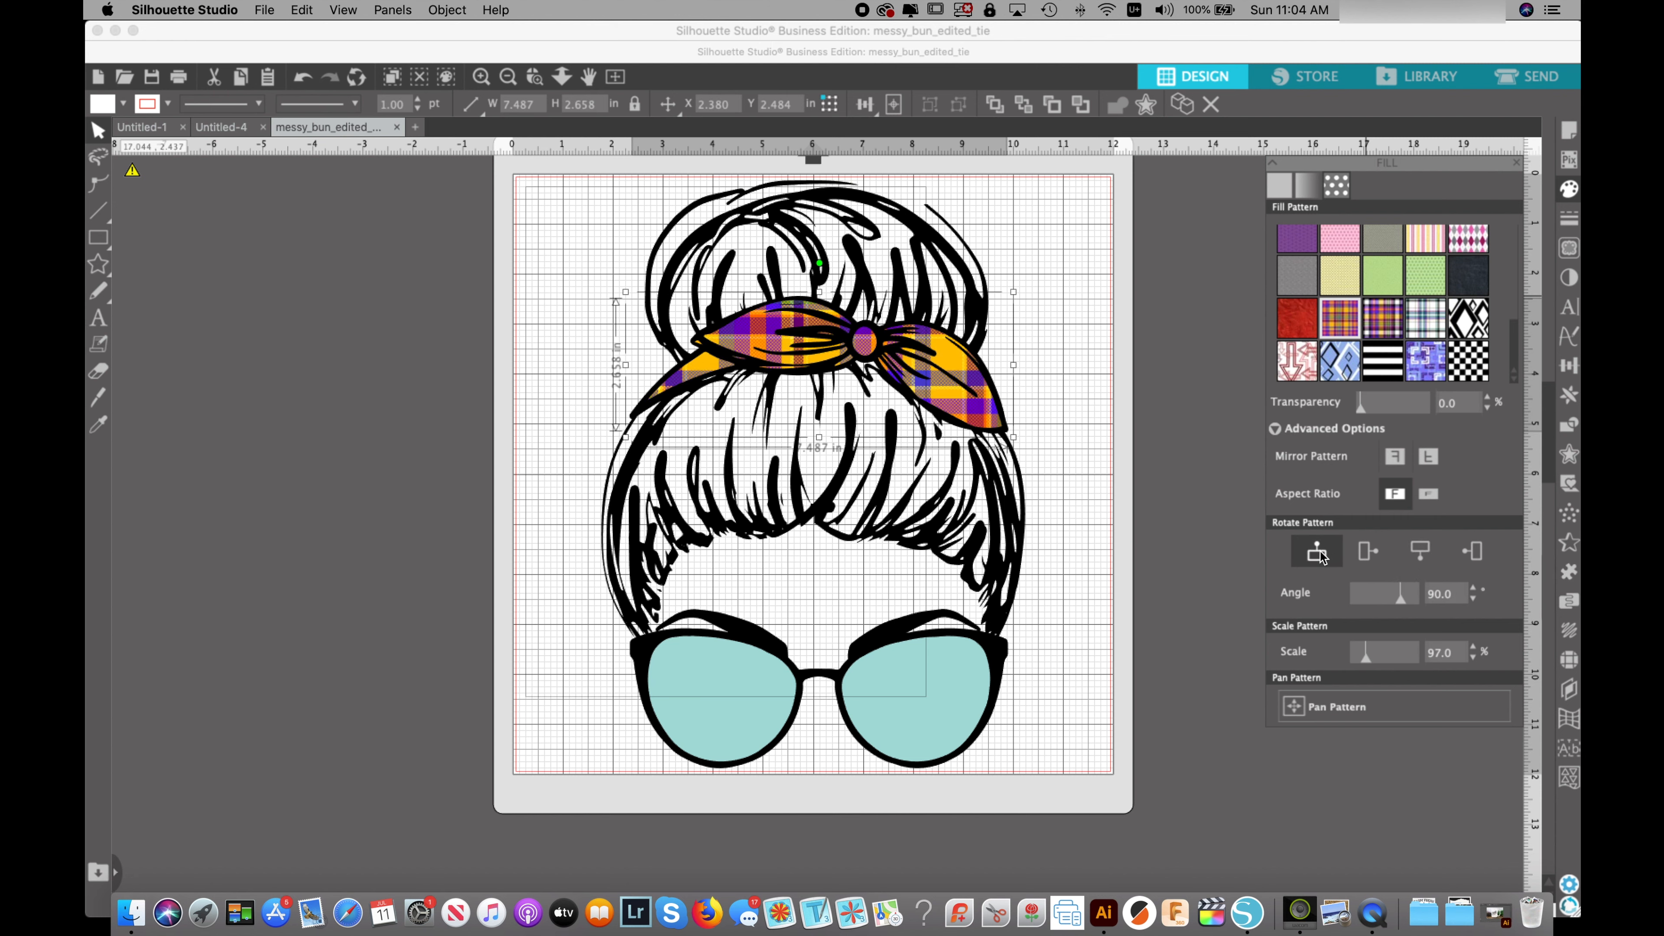
{"action": "left_click", "coordinate": [1367, 554]}
{"action": "left_click", "coordinate": [1367, 554]}
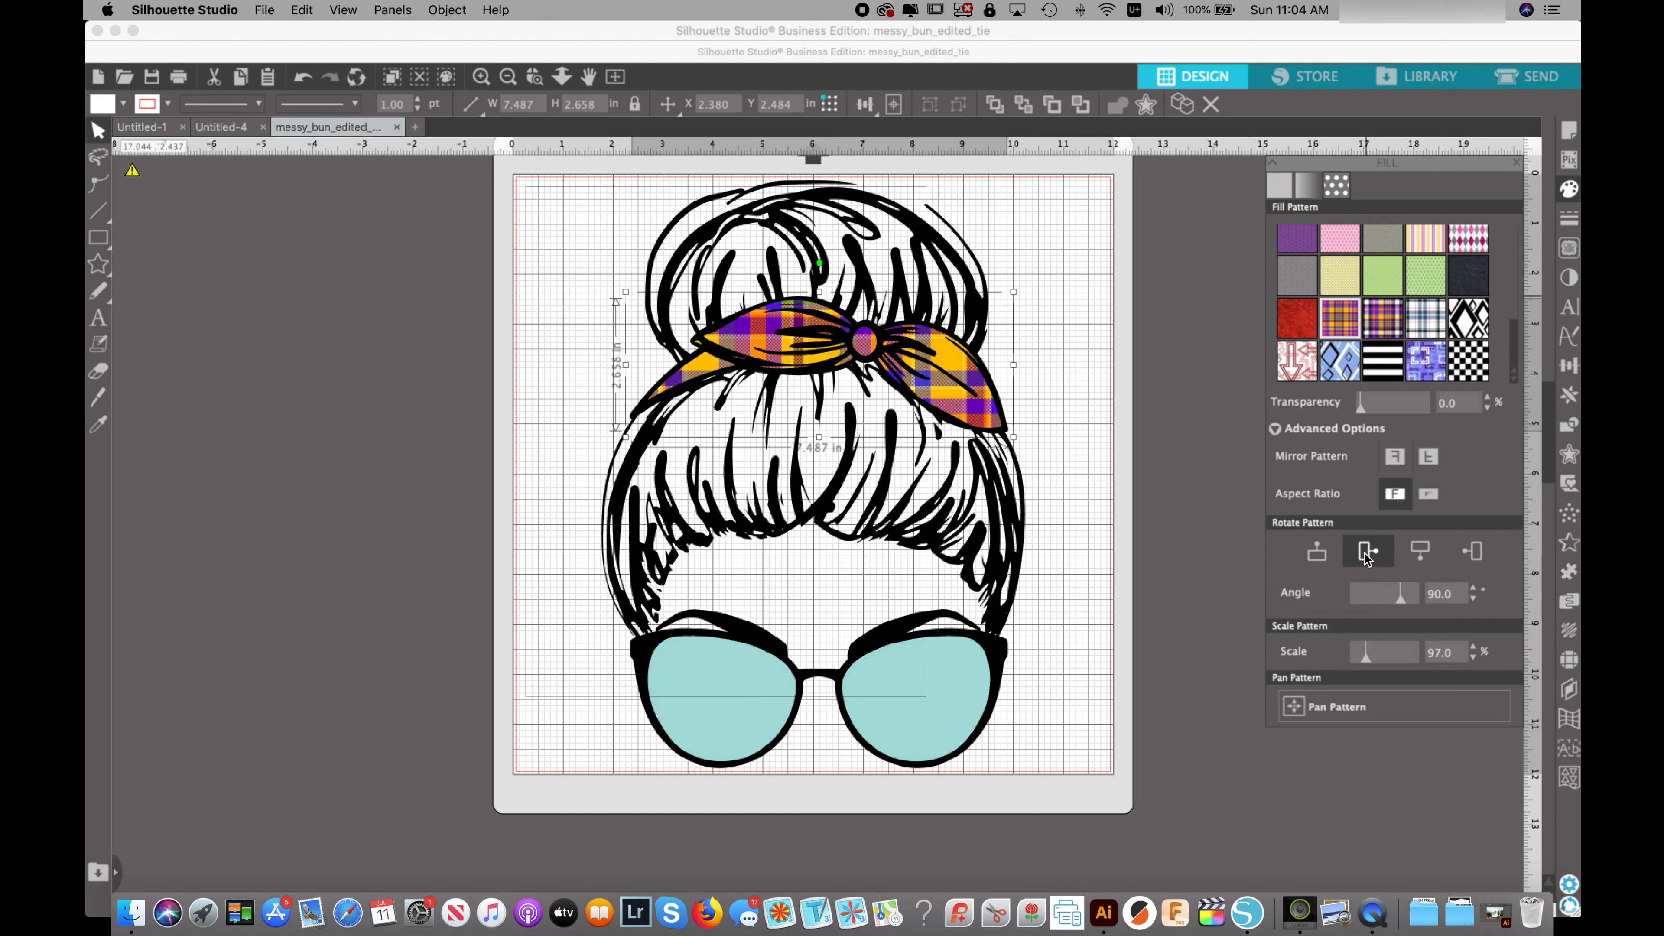
- Test other rotations of the plaid pattern, including -90 and 180 degrees, and set the angle to 0.0 degrees
{"action": "mouse_move", "coordinate": [1403, 601]}
{"action": "left_mouse_down"}
{"action": "mouse_move", "coordinate": [1378, 604]}
{"action": "mouse_move", "coordinate": [1392, 604]}
{"action": "left_mouse_up"}
{"action": "left_click", "coordinate": [1368, 554]}
{"action": "left_click", "coordinate": [1419, 552]}
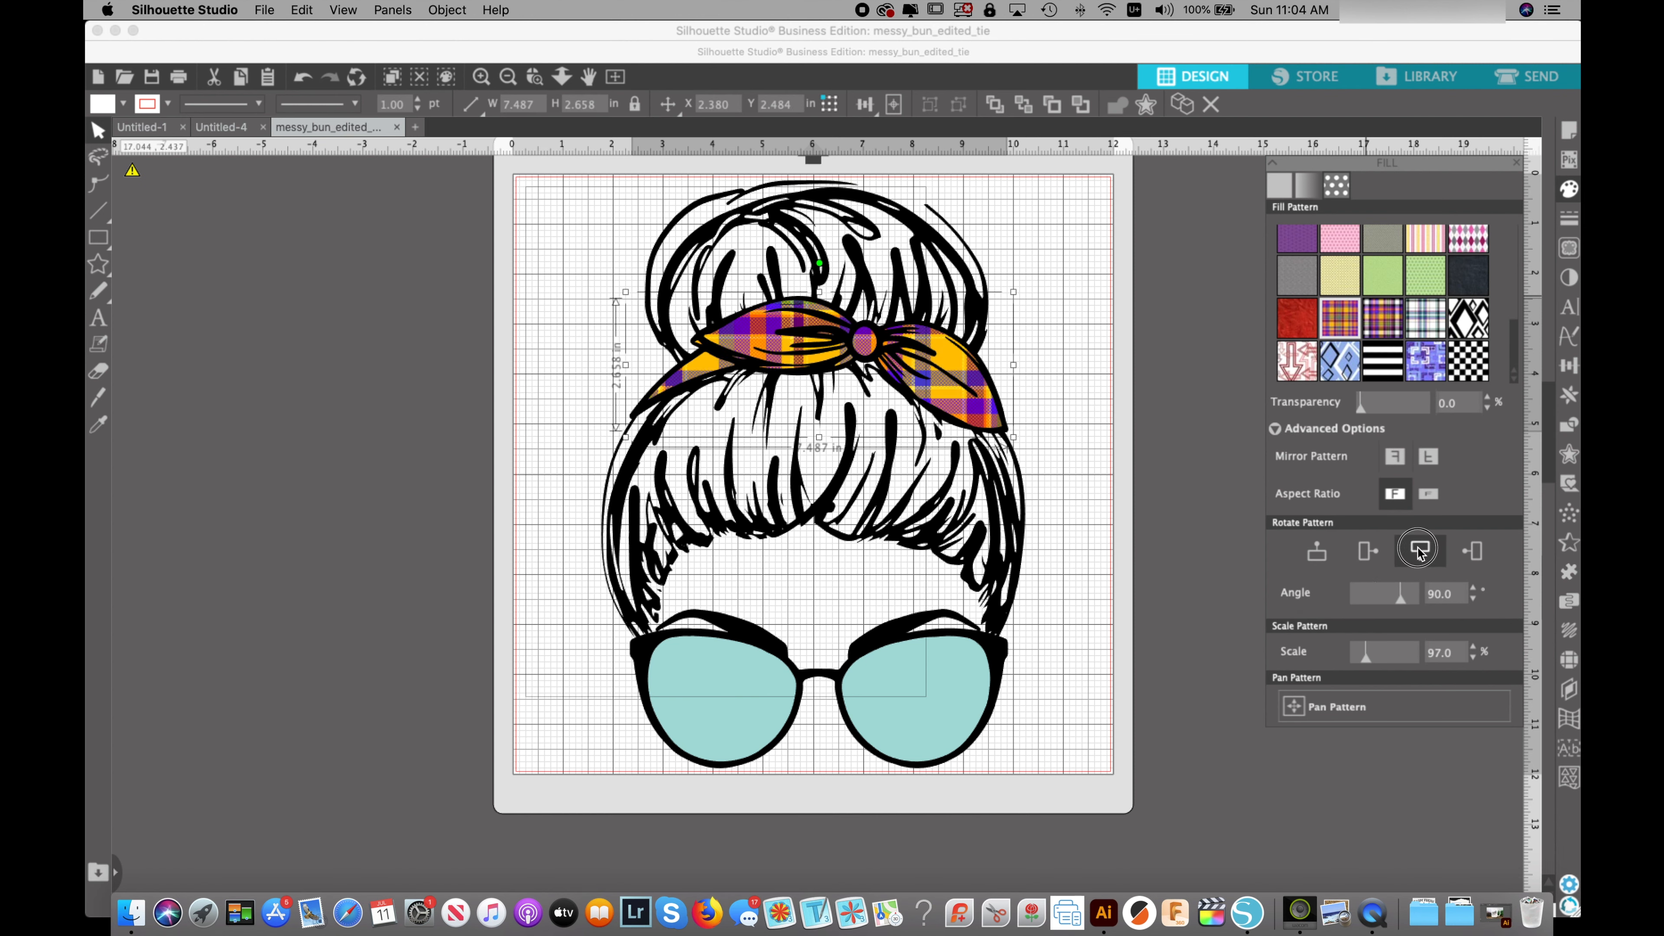
{"action": "left_click", "coordinate": [1471, 552]}
{"action": "left_click", "coordinate": [1420, 553]}
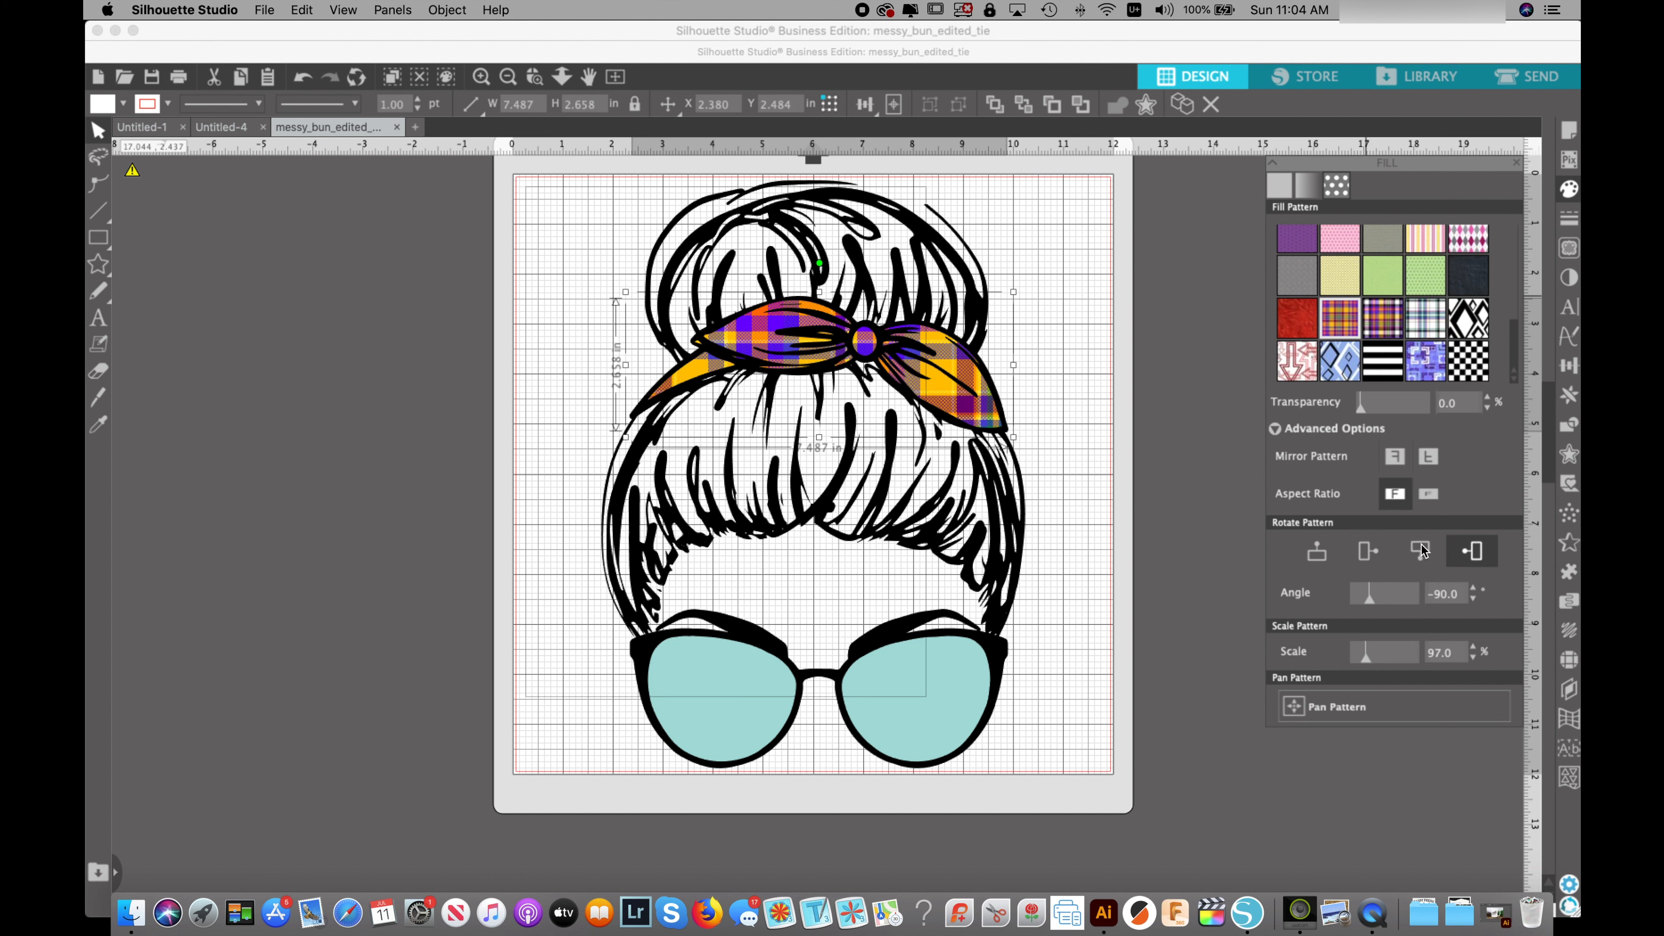
{"action": "left_click", "coordinate": [1368, 553]}
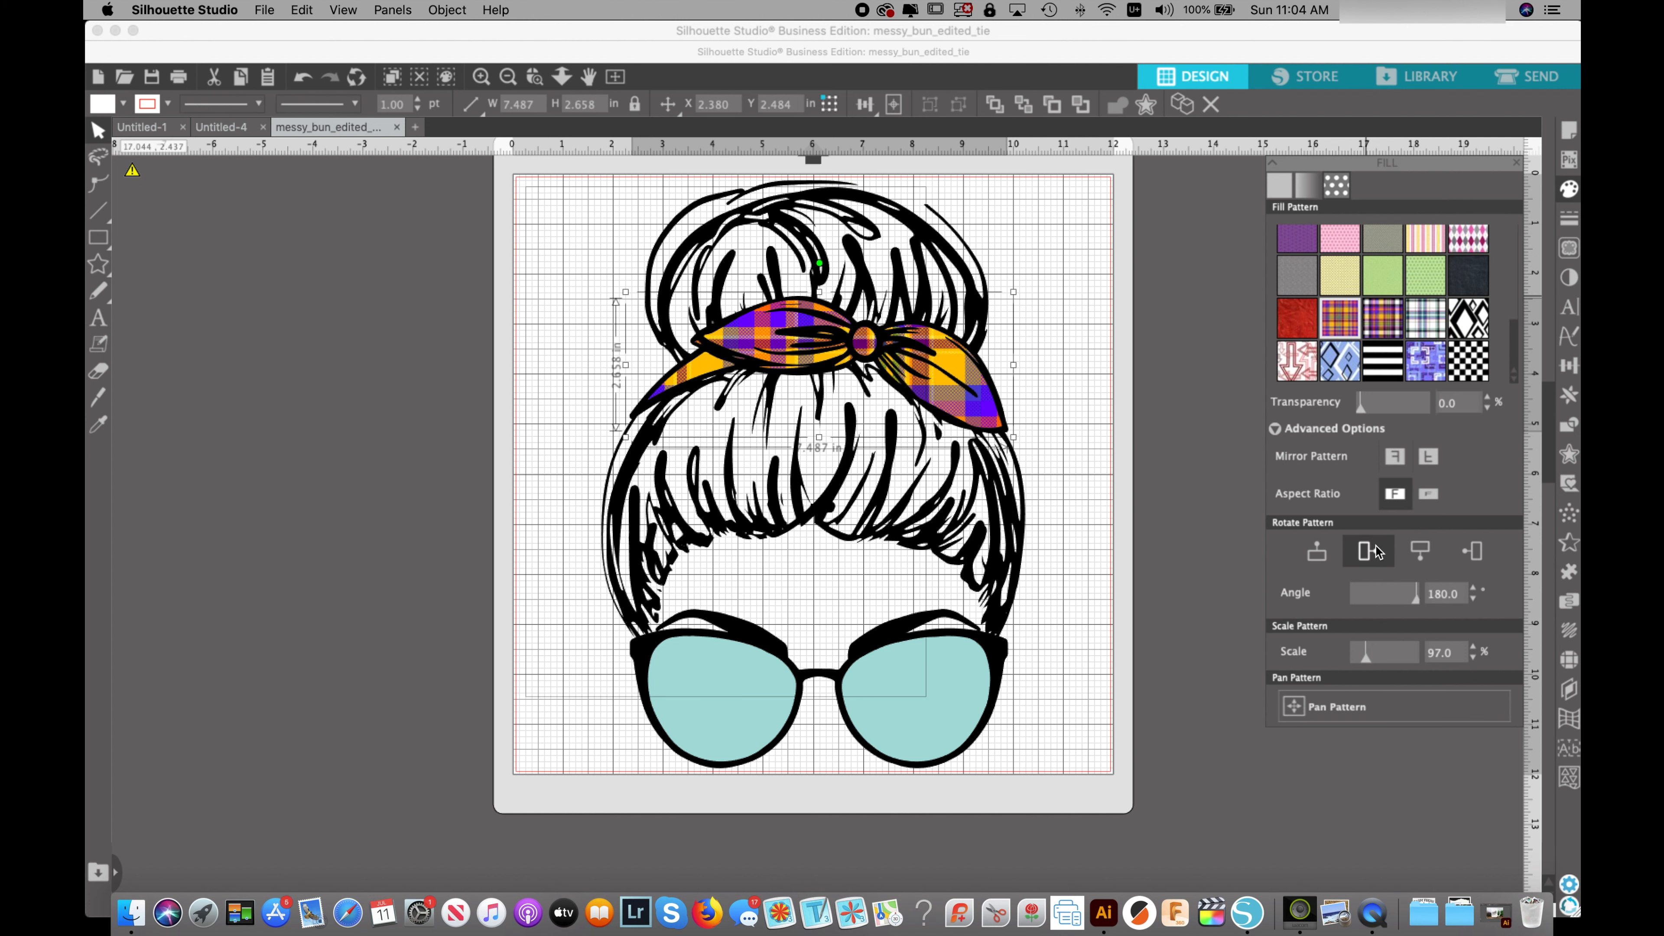
{"action": "left_click", "coordinate": [1317, 552]}
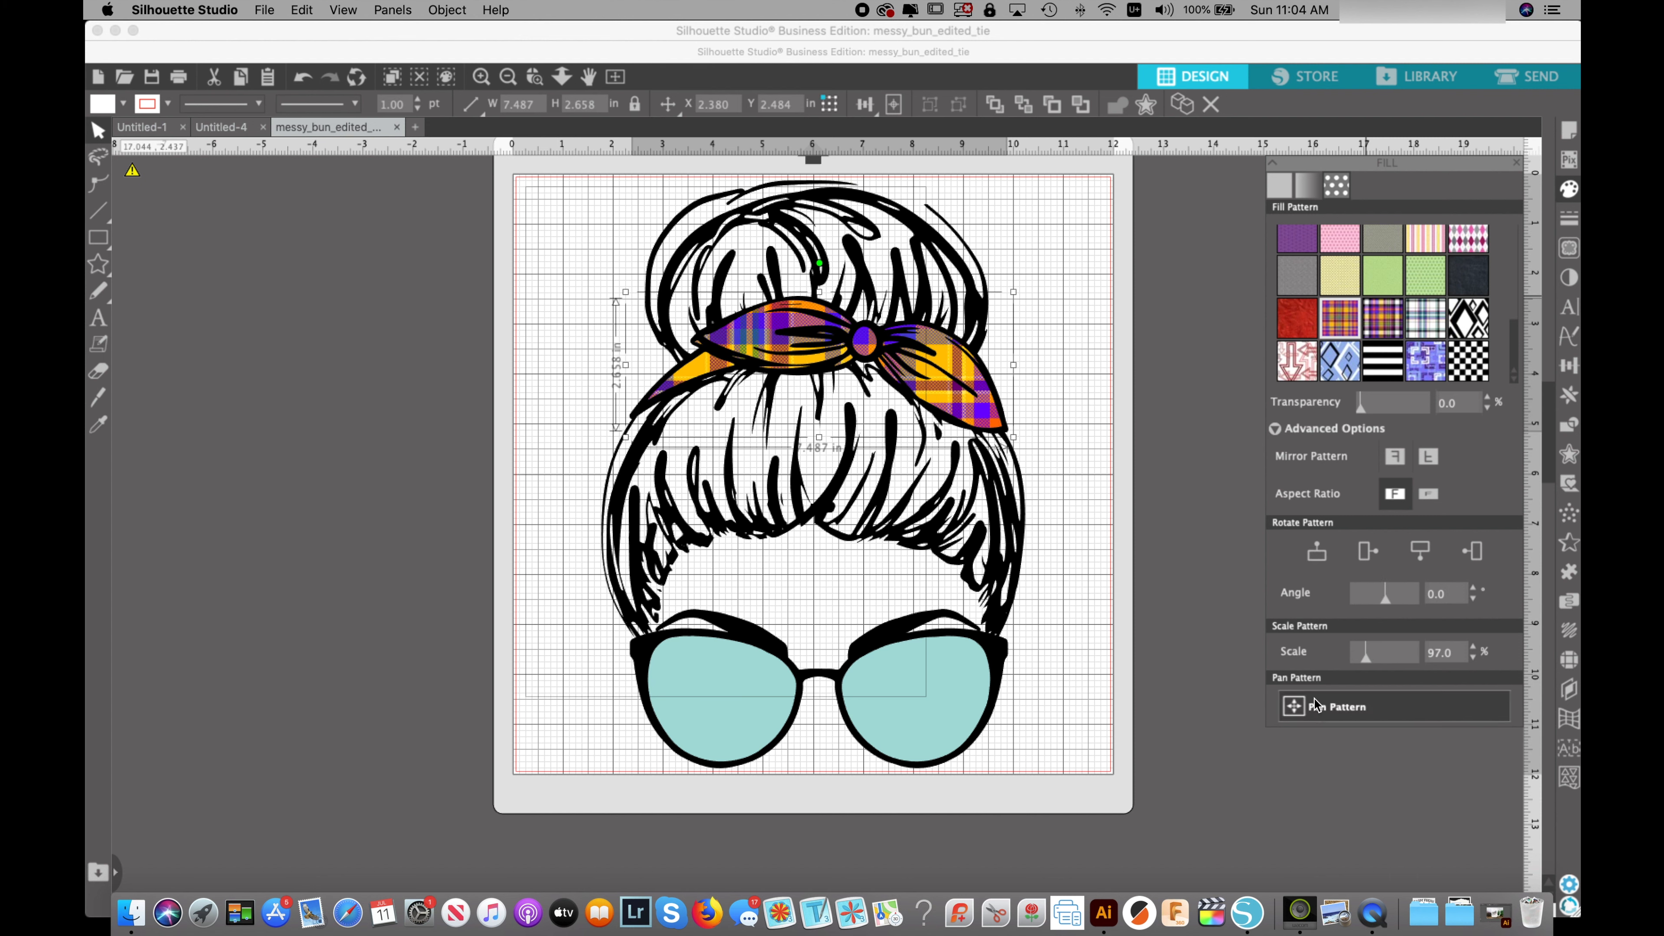
- Pan the plaid pattern inside the headband to reposition its color bands, and deselect the headband
{"action": "left_click", "coordinate": [1297, 708]}
{"action": "left_click_drag", "start_coordinate": [820, 363], "coordinate": [755, 350]}
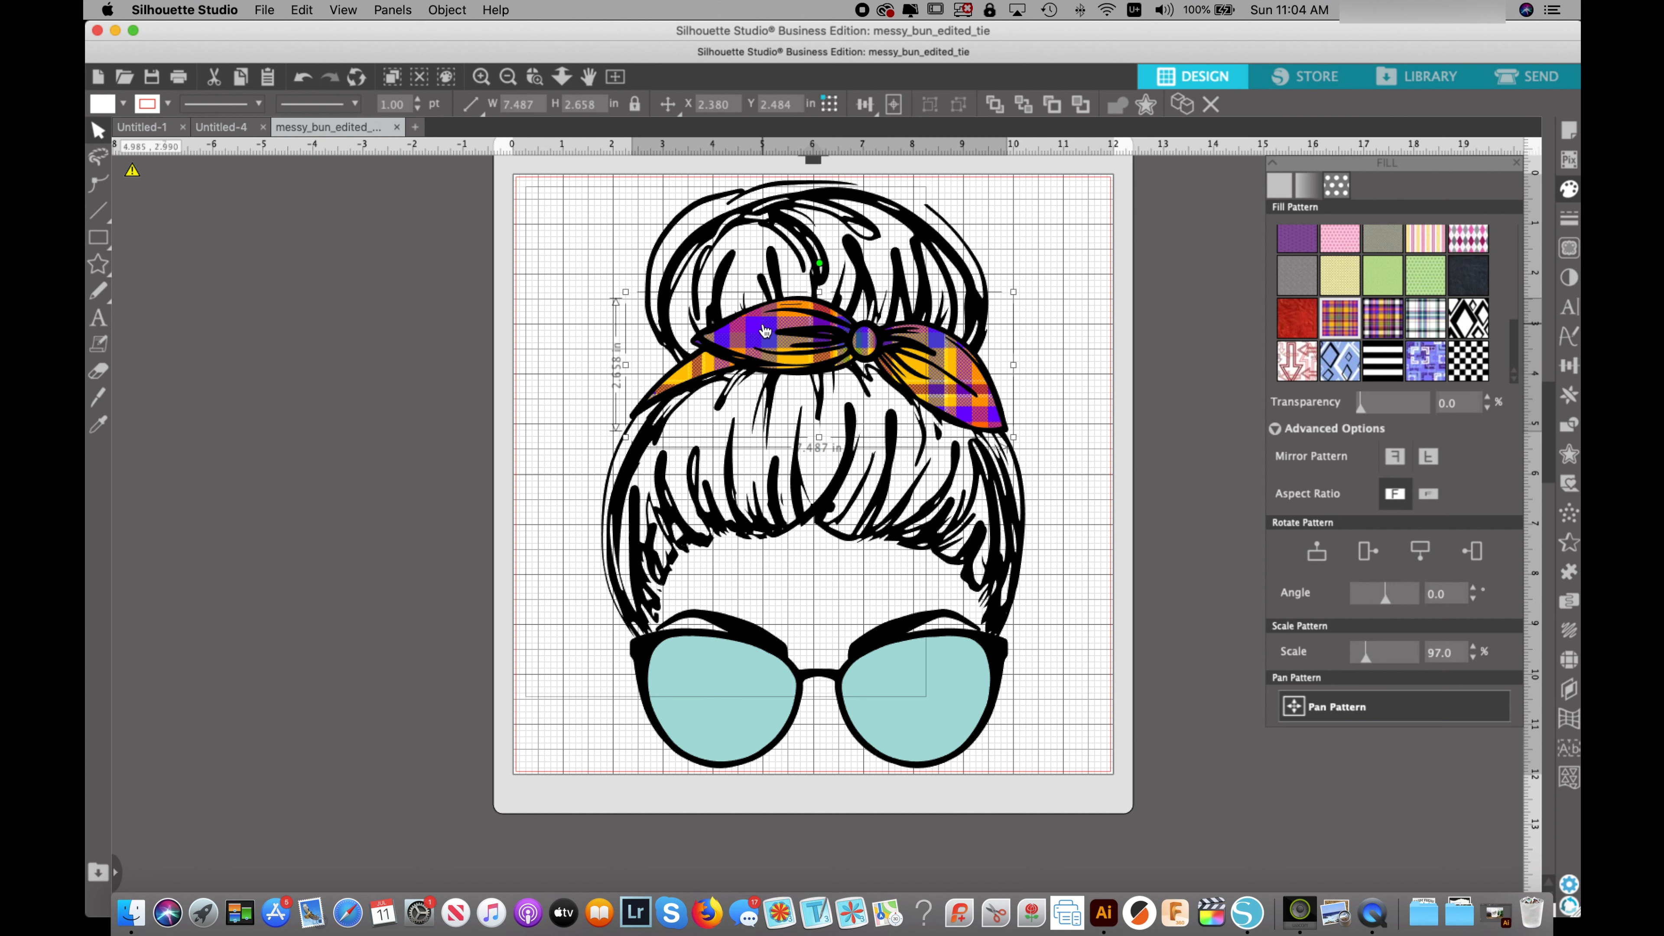
{"action": "left_click", "coordinate": [1392, 706]}
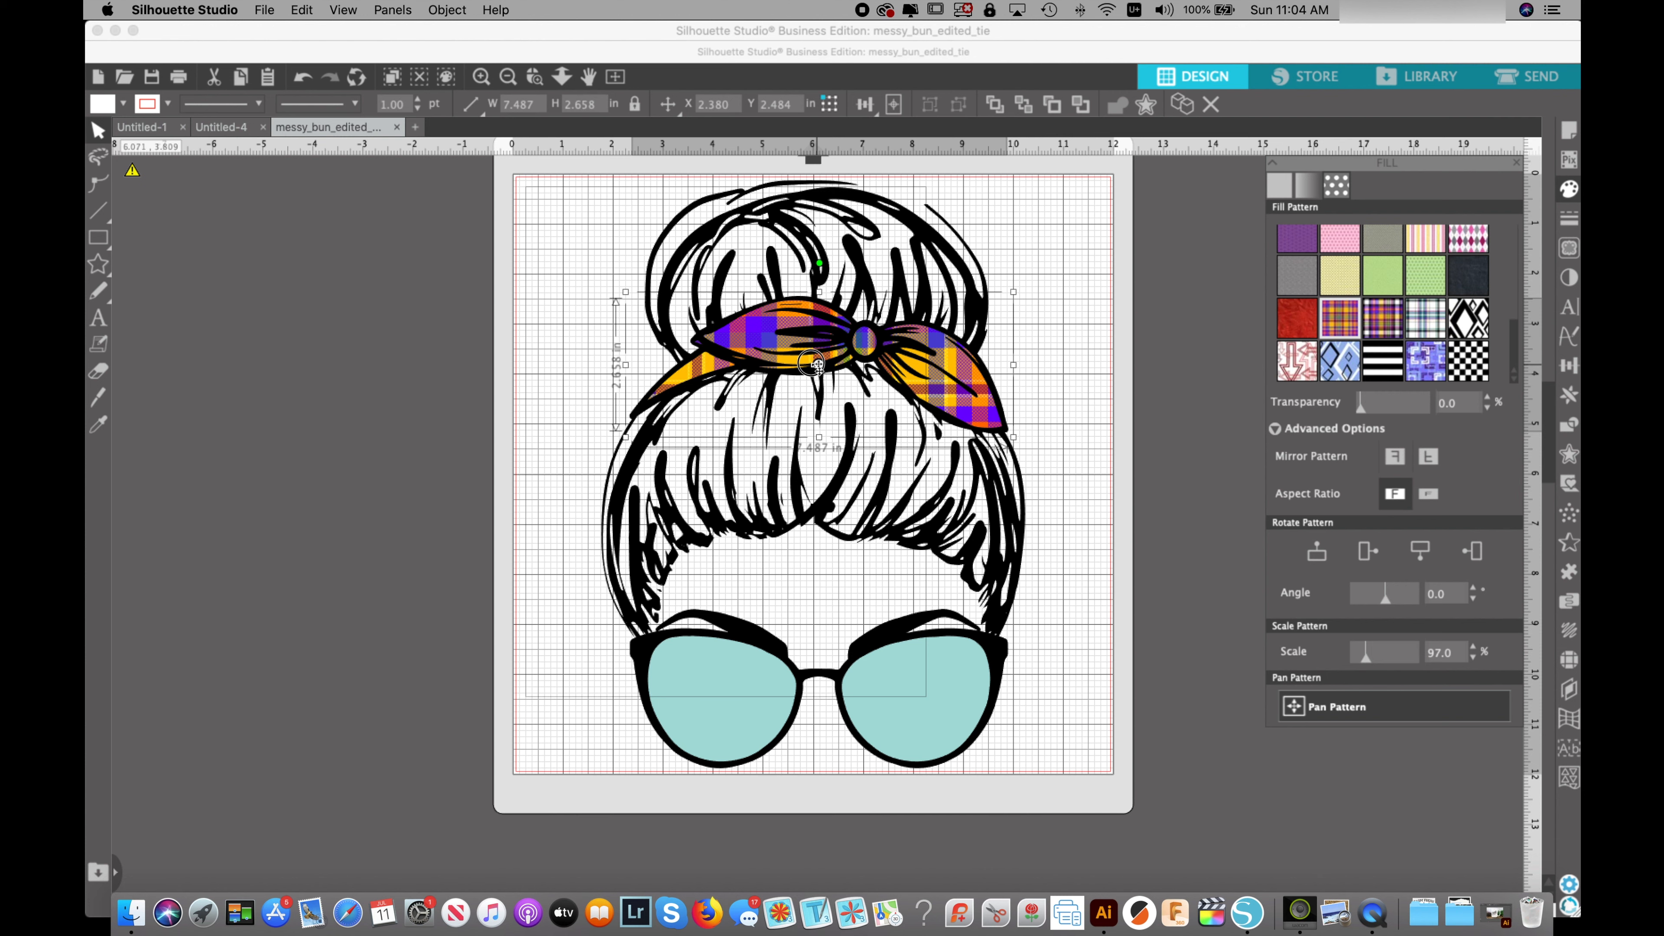
{"action": "left_click_drag", "start_coordinate": [819, 364], "coordinate": [792, 326]}
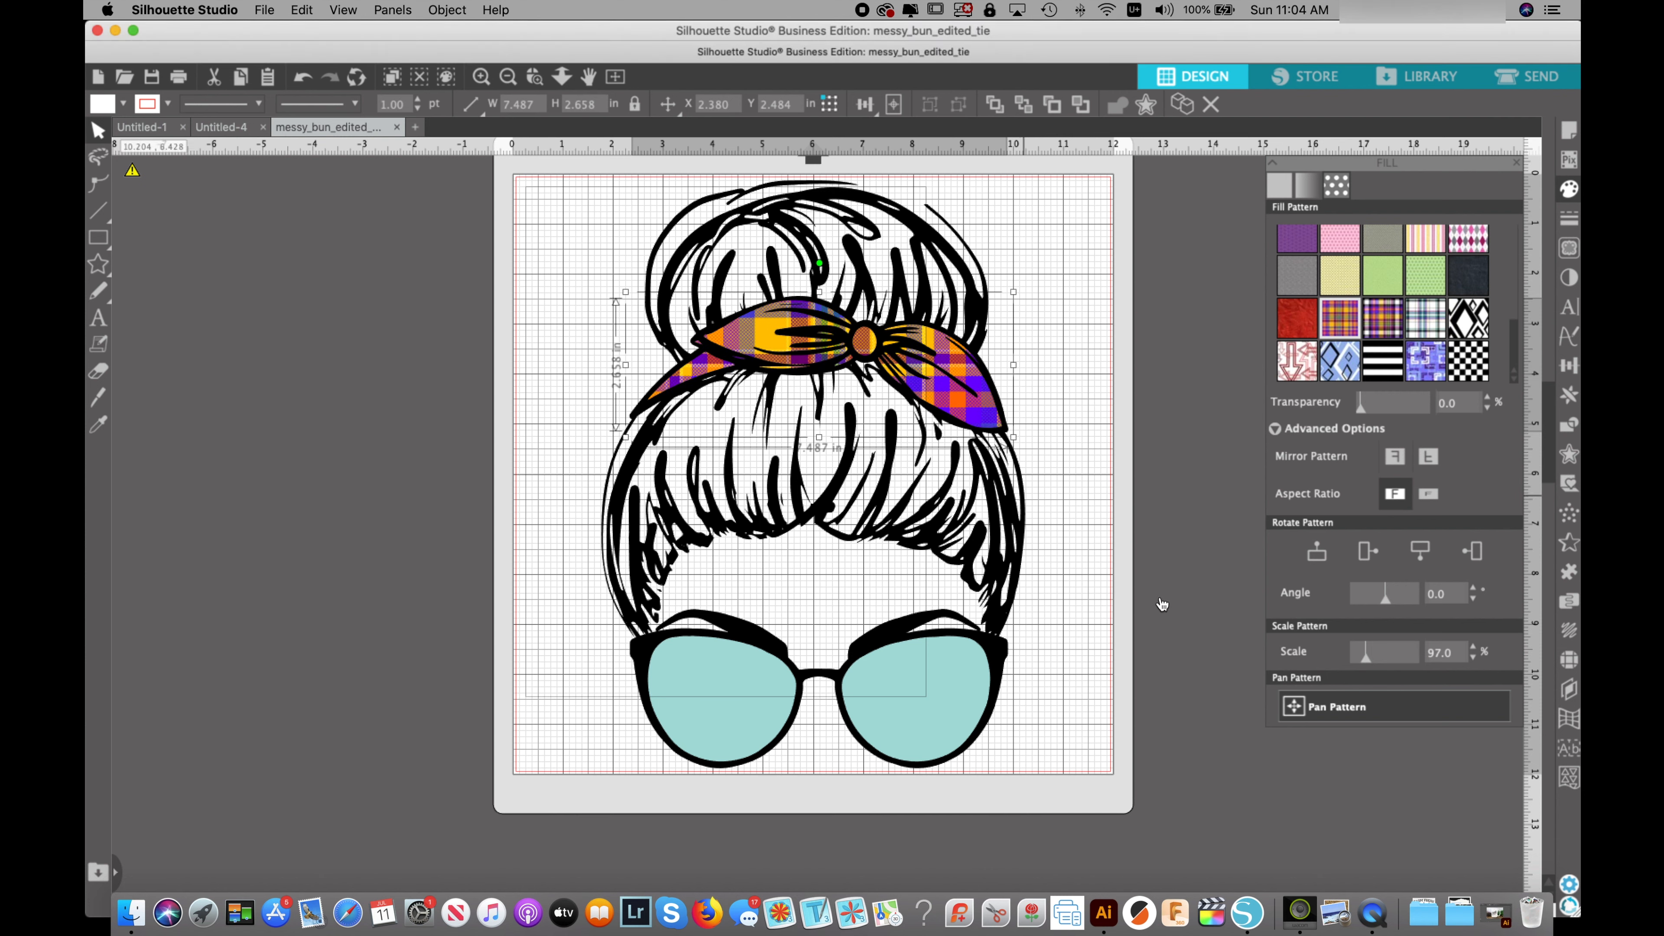
{"action": "left_click", "coordinate": [1184, 596]}
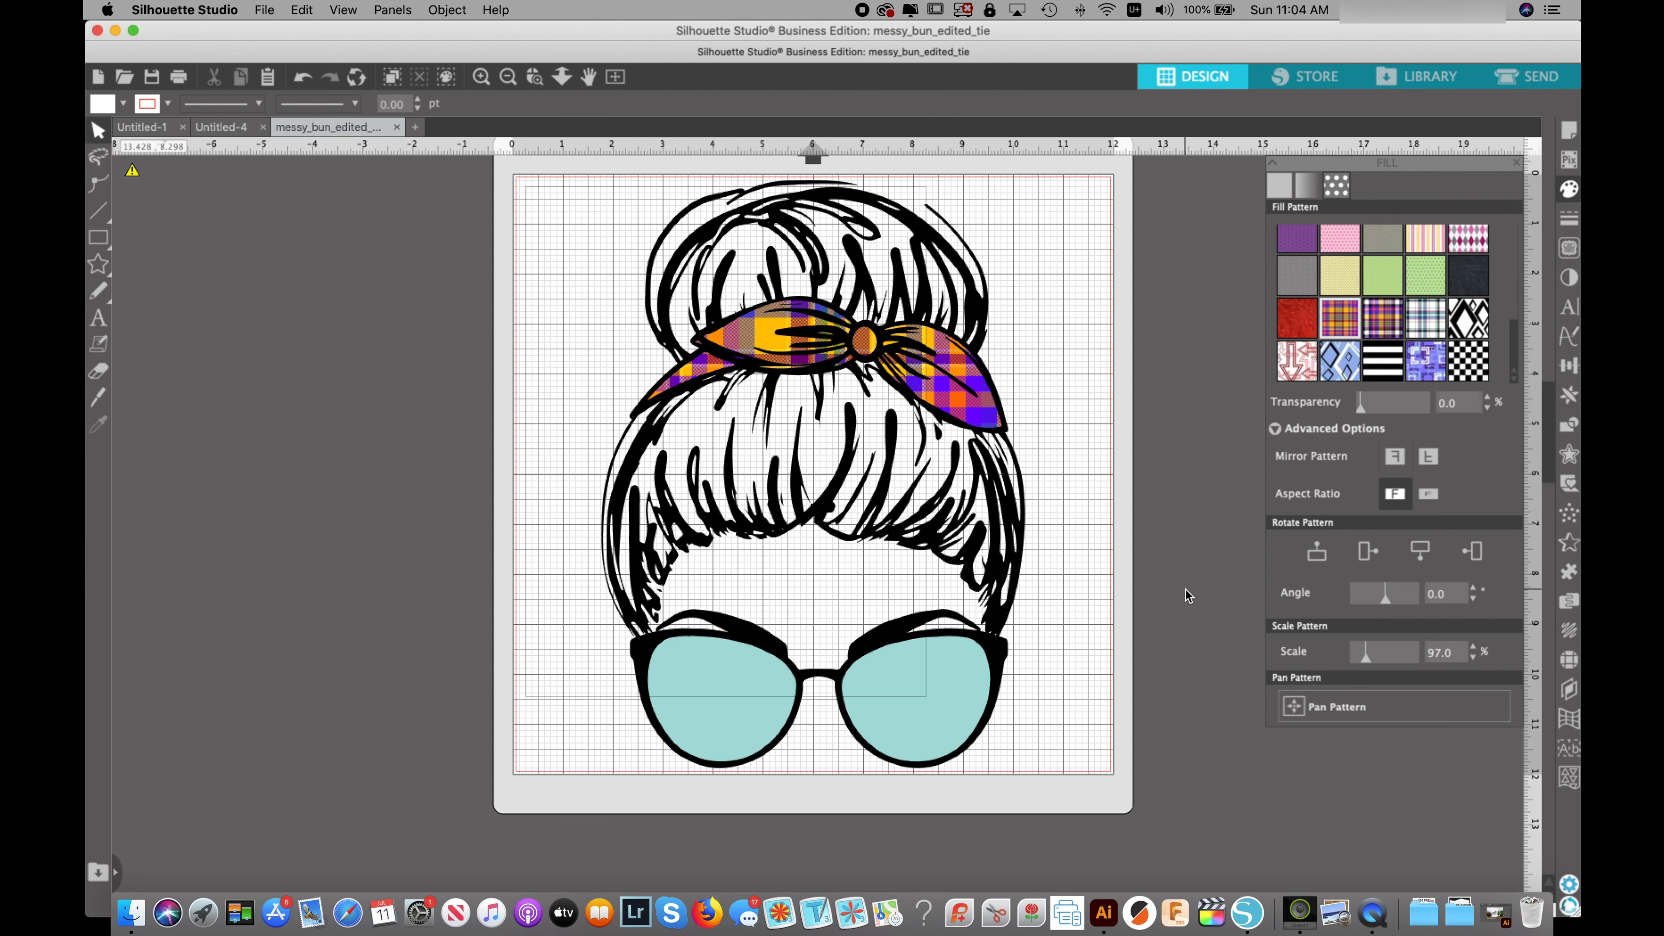
- Review the start of the fill pattern library, the solid fill colors with their advanced options, and the fill gradients
{"action": "left_click_drag", "start_coordinate": [1512, 346], "coordinate": [1513, 211]}
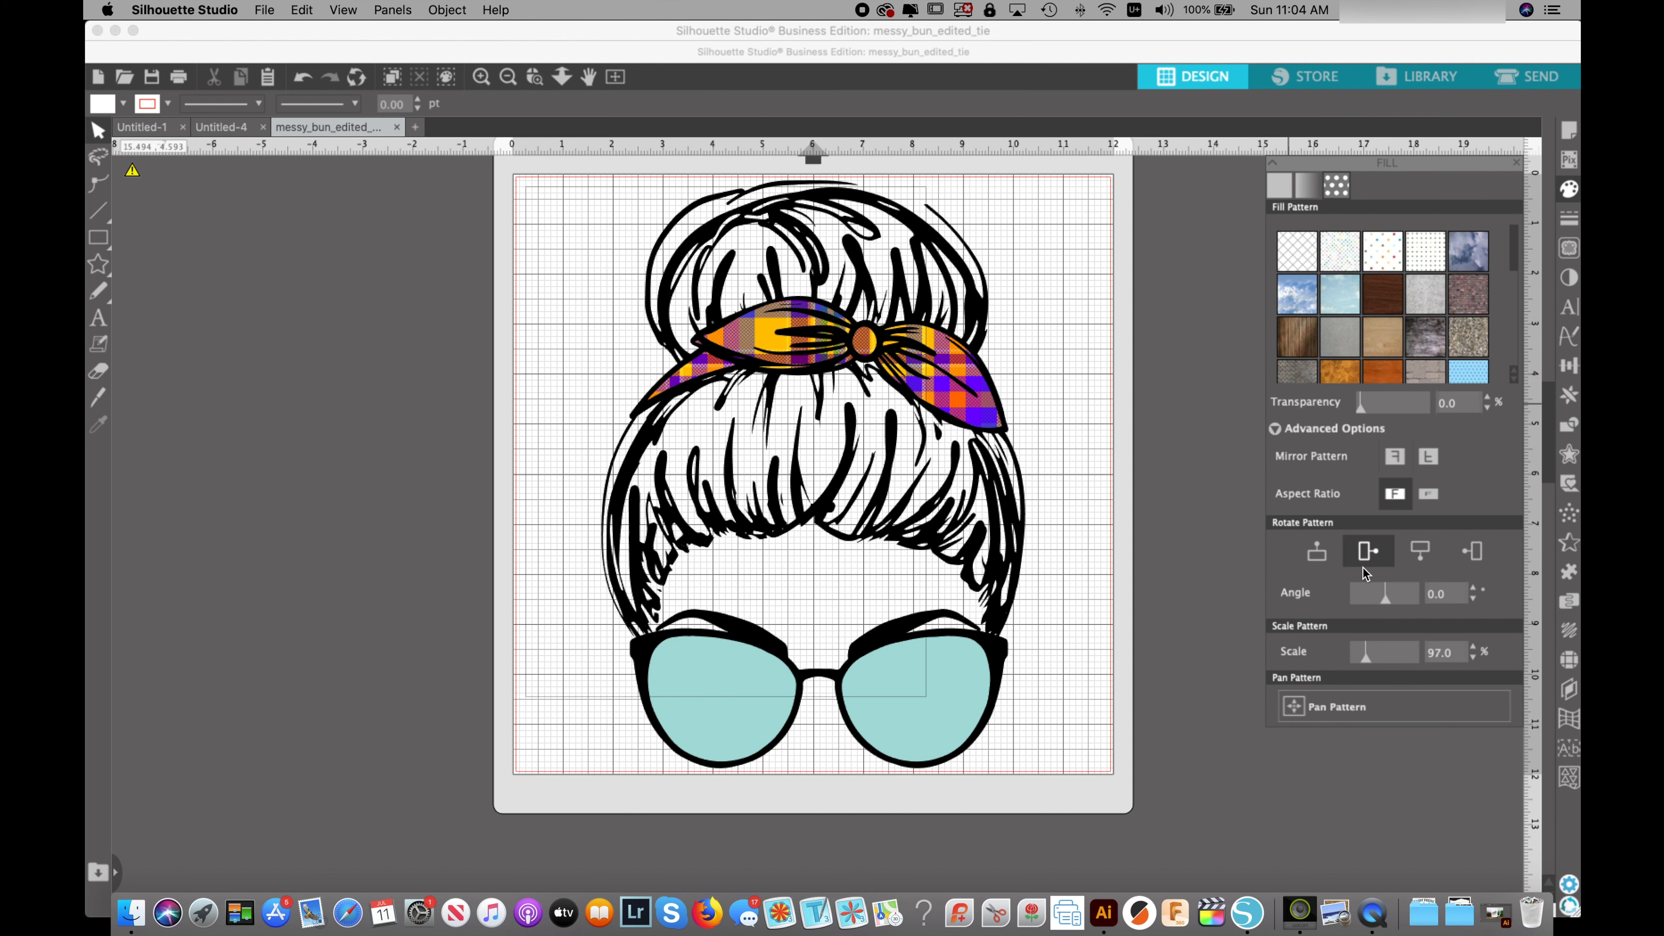
{"action": "left_click", "coordinate": [1279, 187]}
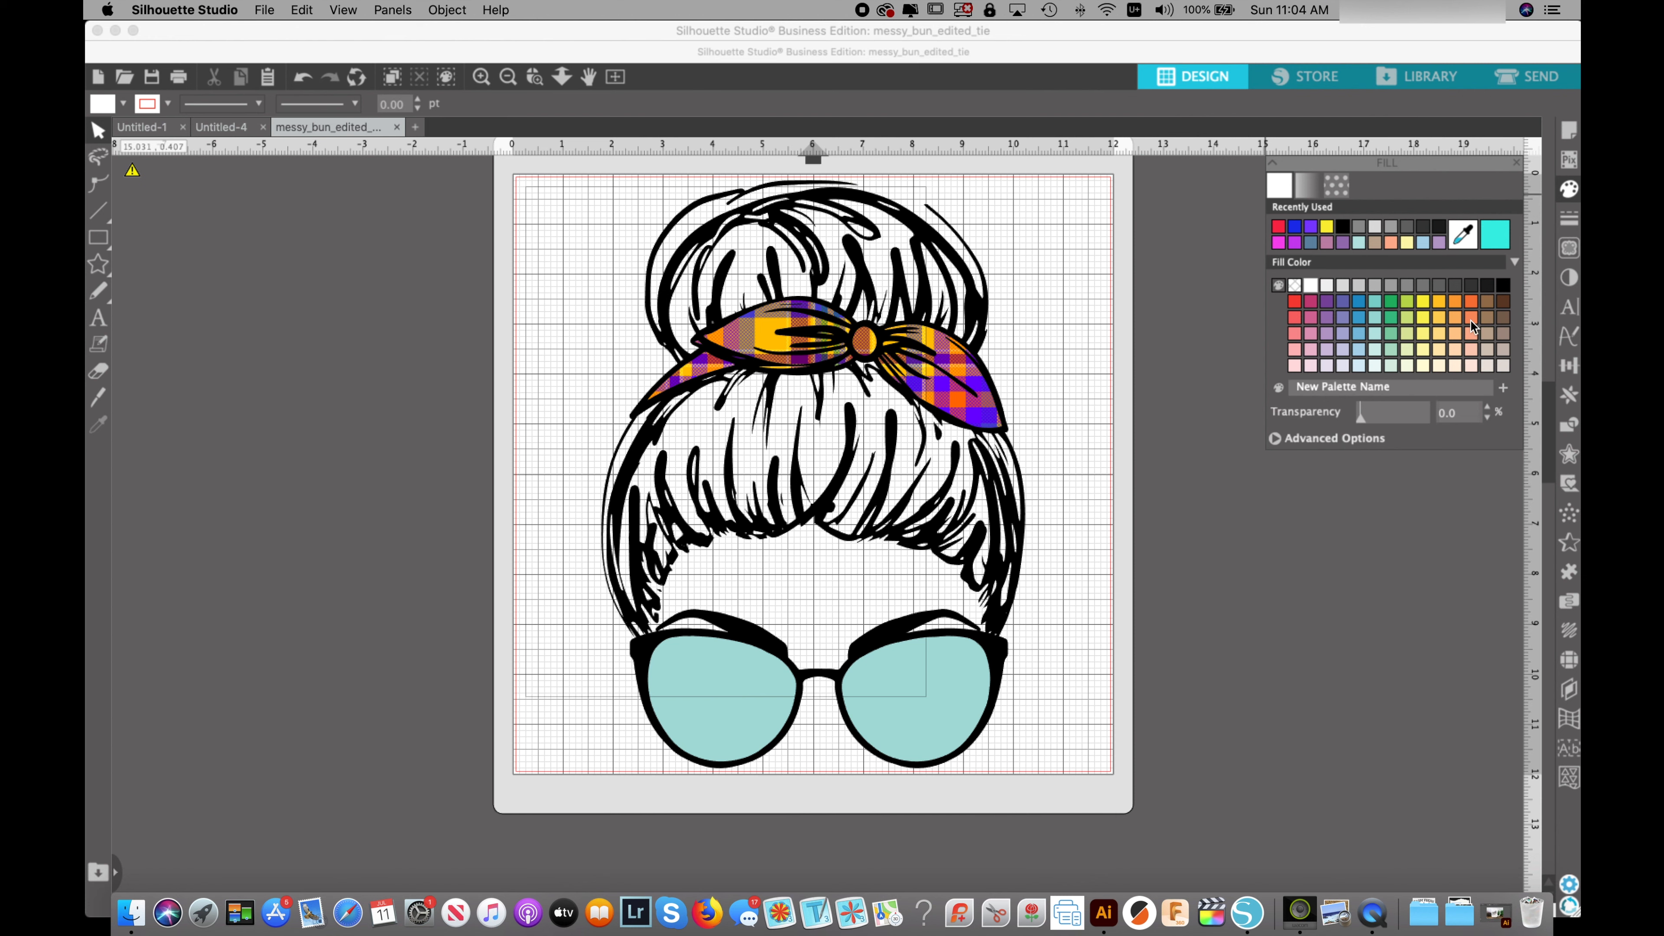
{"action": "left_click", "coordinate": [1274, 438]}
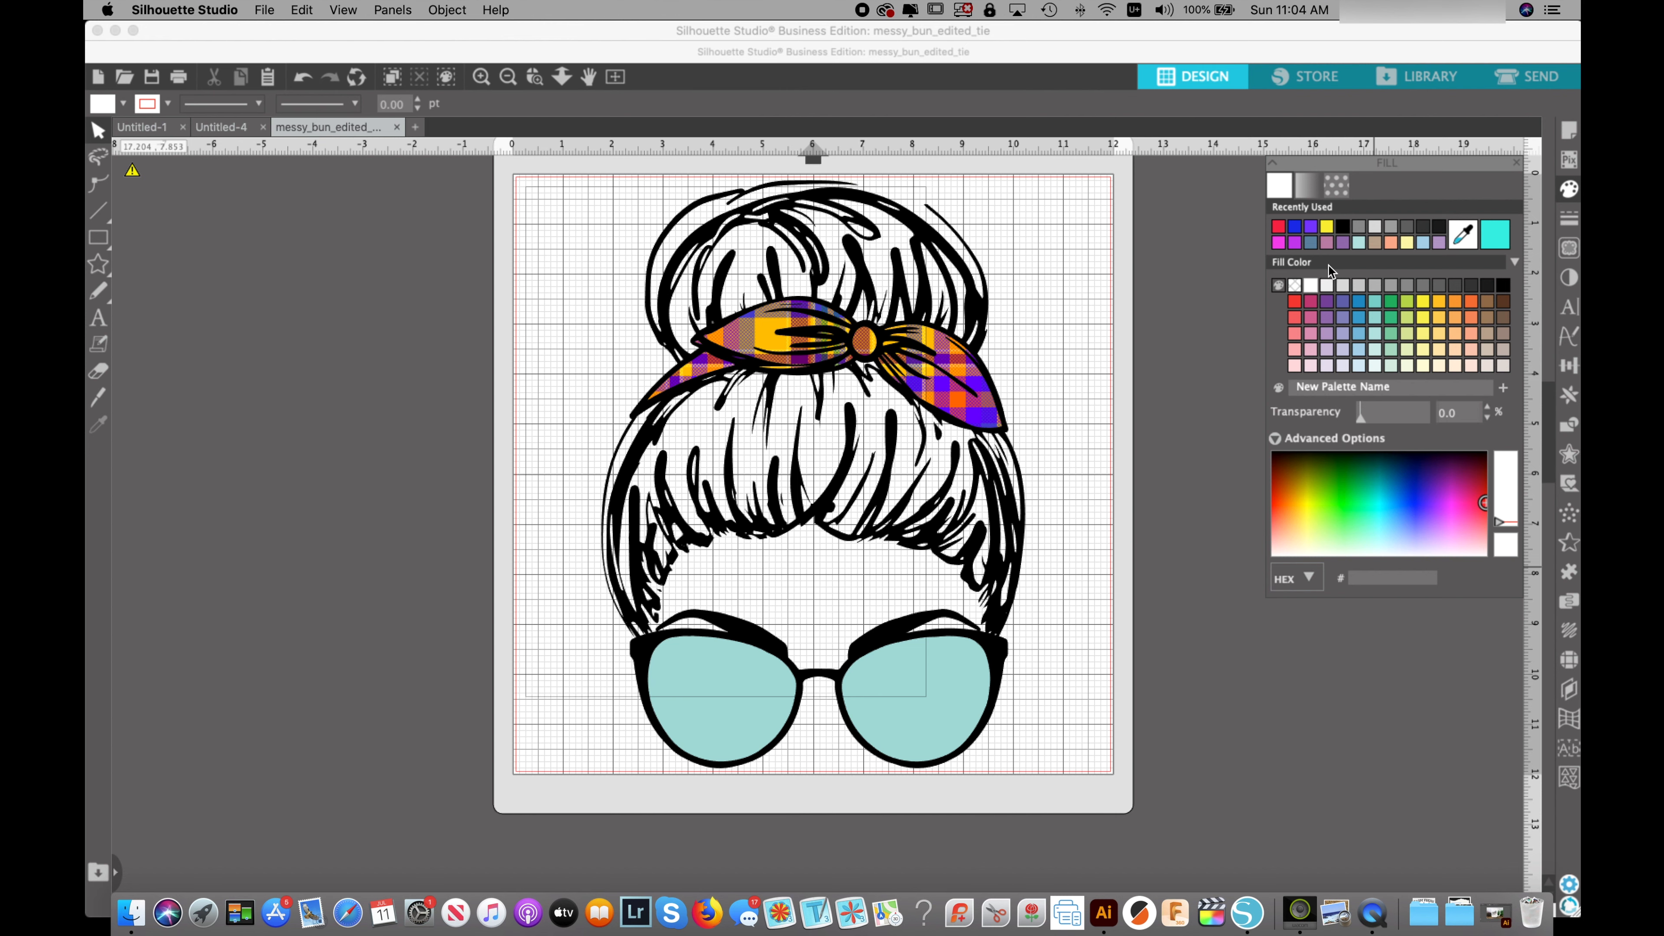
{"action": "left_click", "coordinate": [1306, 184]}
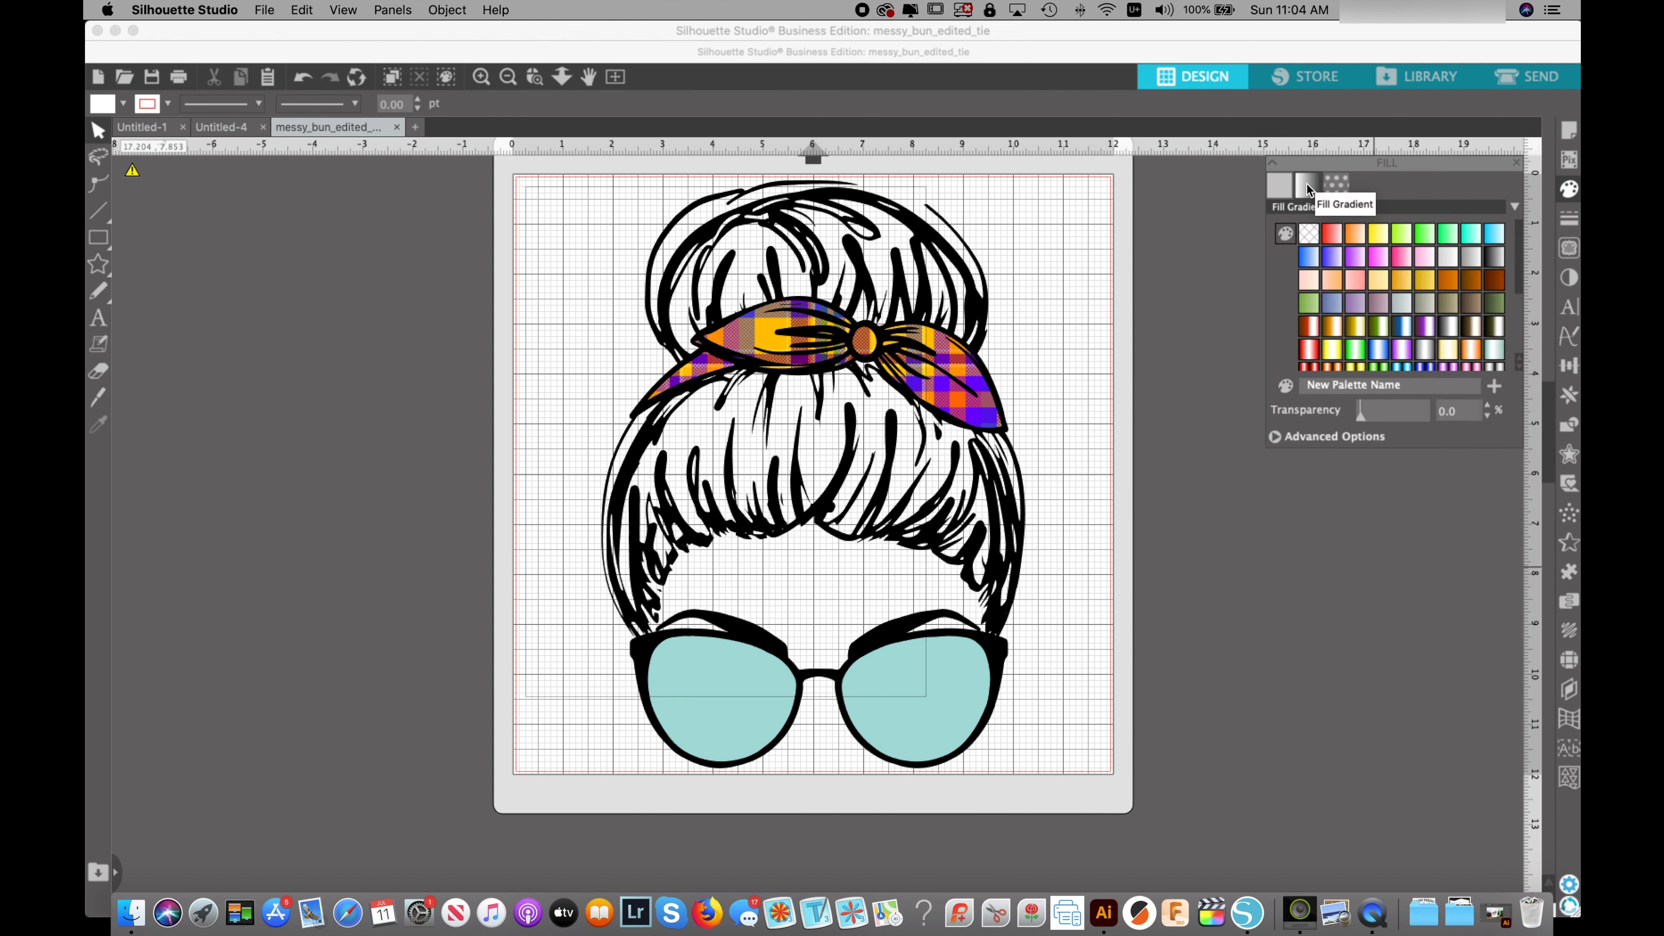
- Try blue, brown and purple gradient fills on the headband and apply the red-to-blue rainbow gradient
{"action": "left_click", "coordinate": [1379, 350]}
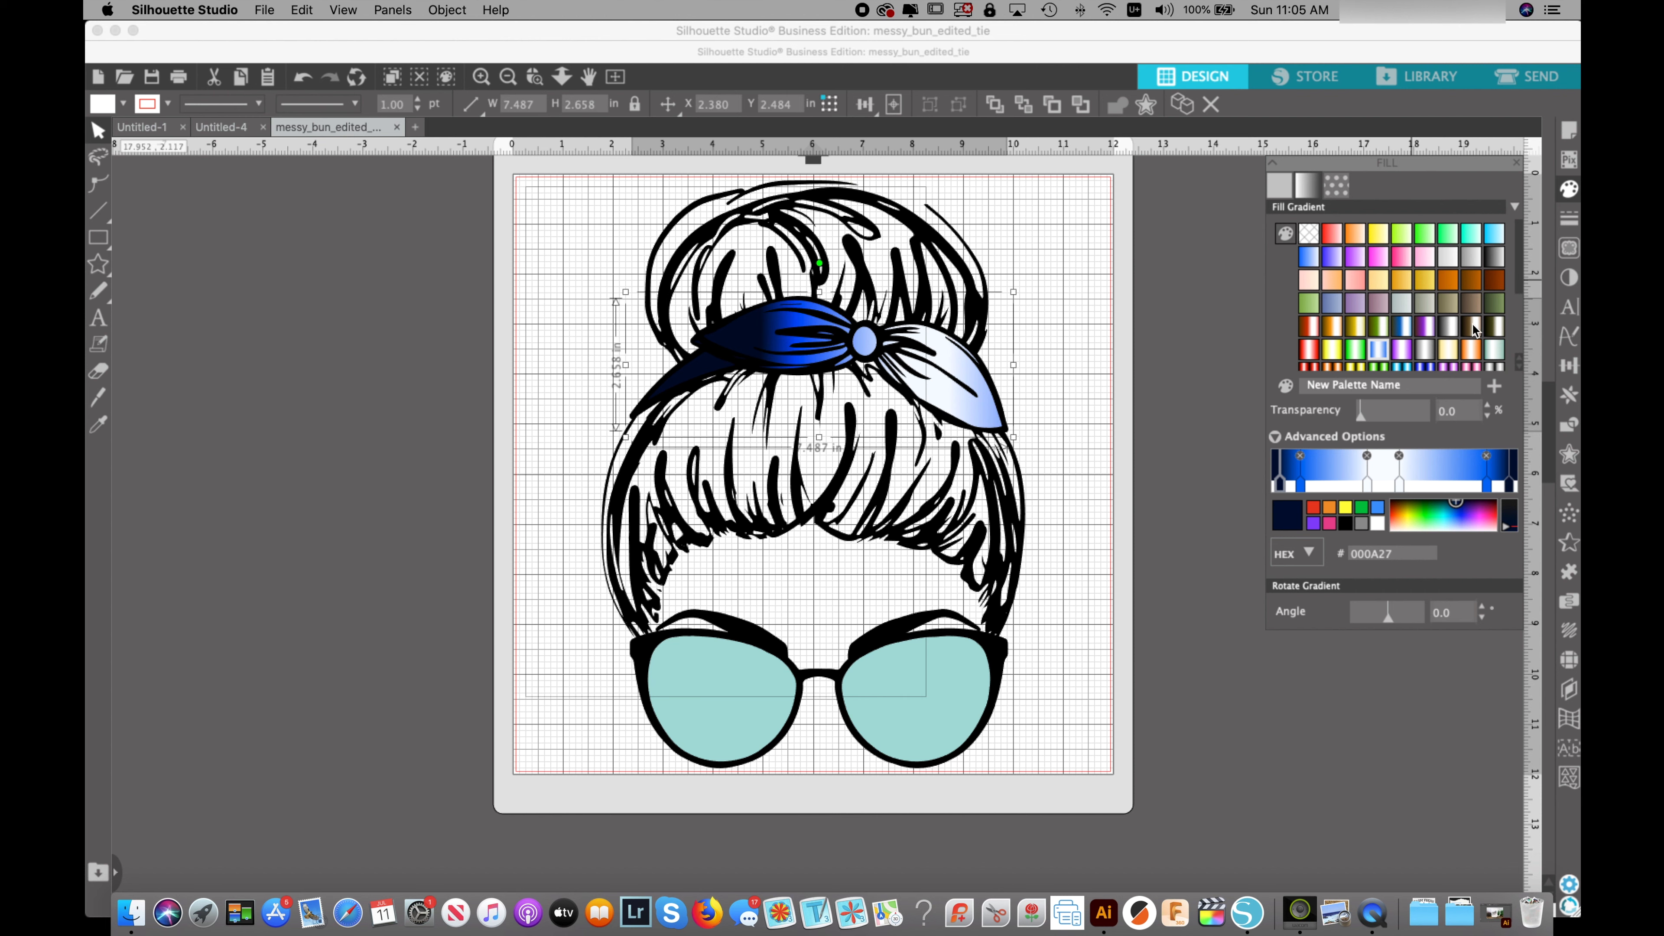
{"action": "left_click", "coordinate": [1471, 326]}
{"action": "left_click", "coordinate": [1429, 330]}
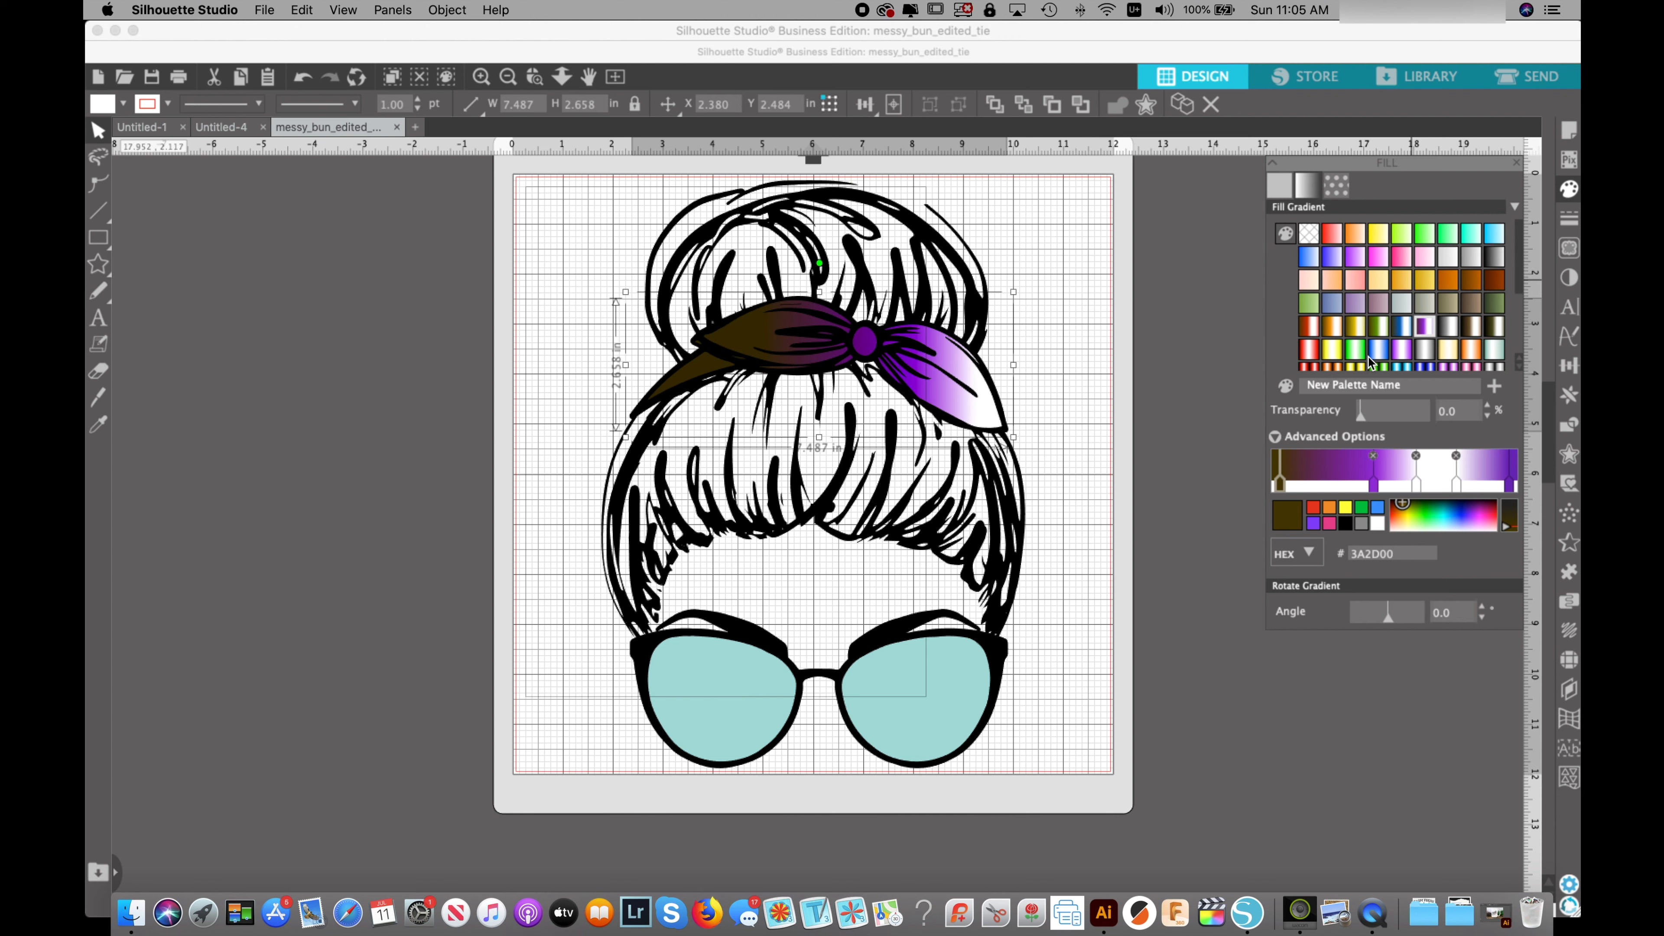
{"action": "scroll", "coordinate": [1369, 362], "scroll_direction": "down", "scroll_amount": 5}
{"action": "left_click", "coordinate": [1332, 290]}
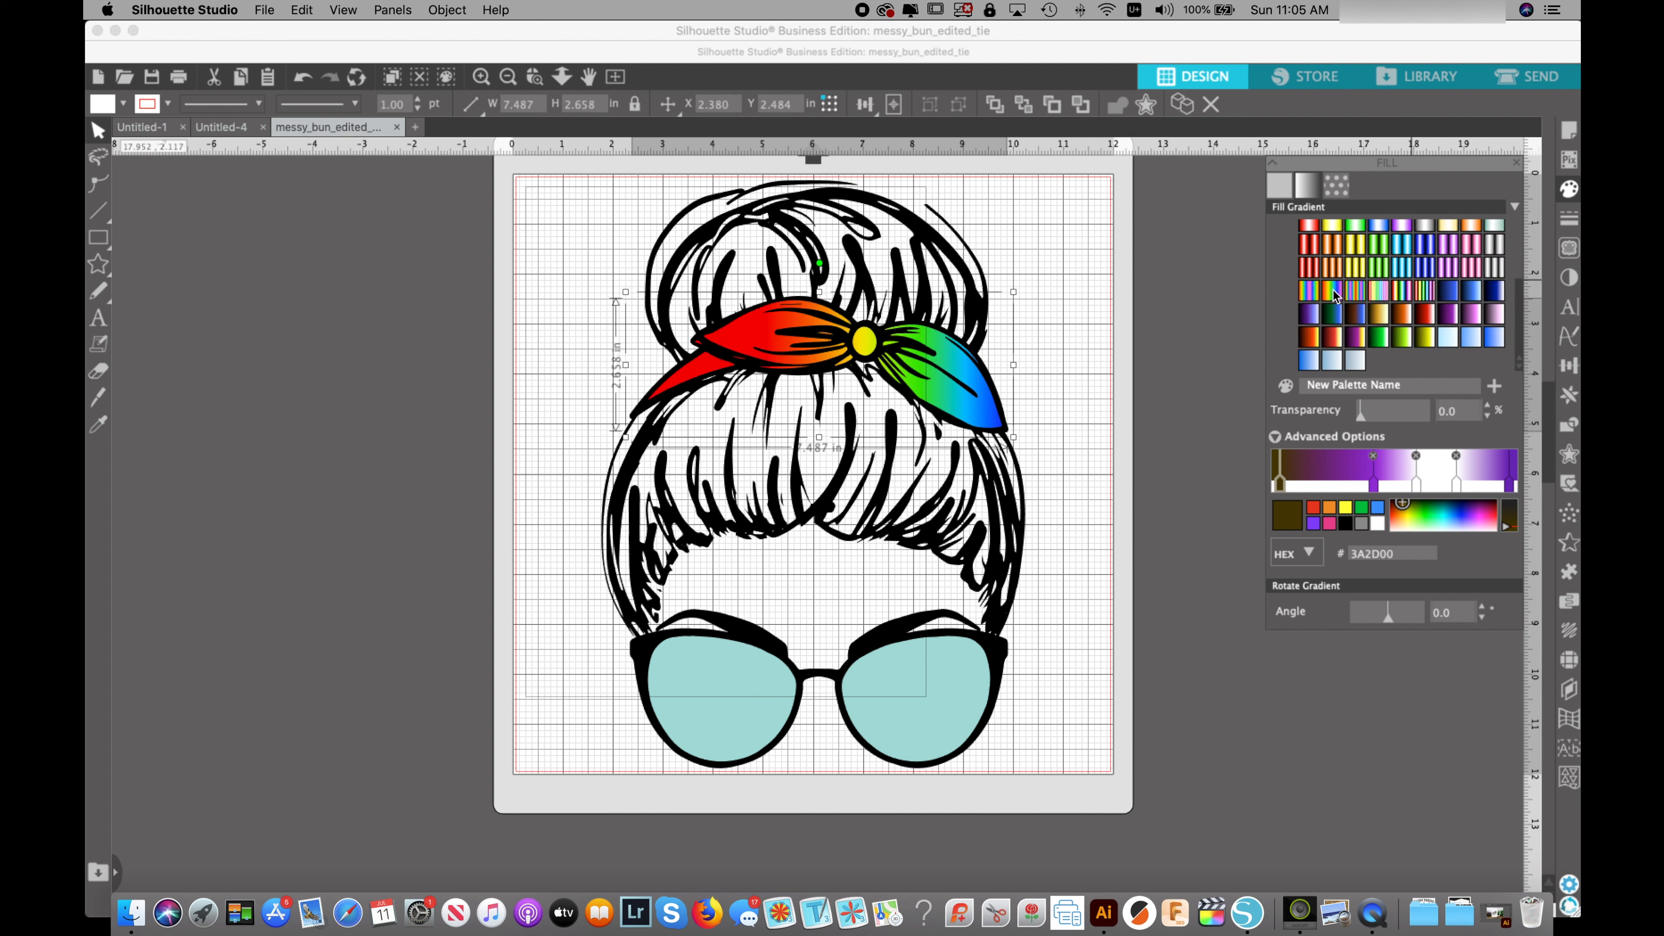
- Review the fill pattern library, deselect the headband, and view the design in Untitled-1 before returning to the messy_bun_edited_tie document
{"action": "left_click", "coordinate": [1336, 187]}
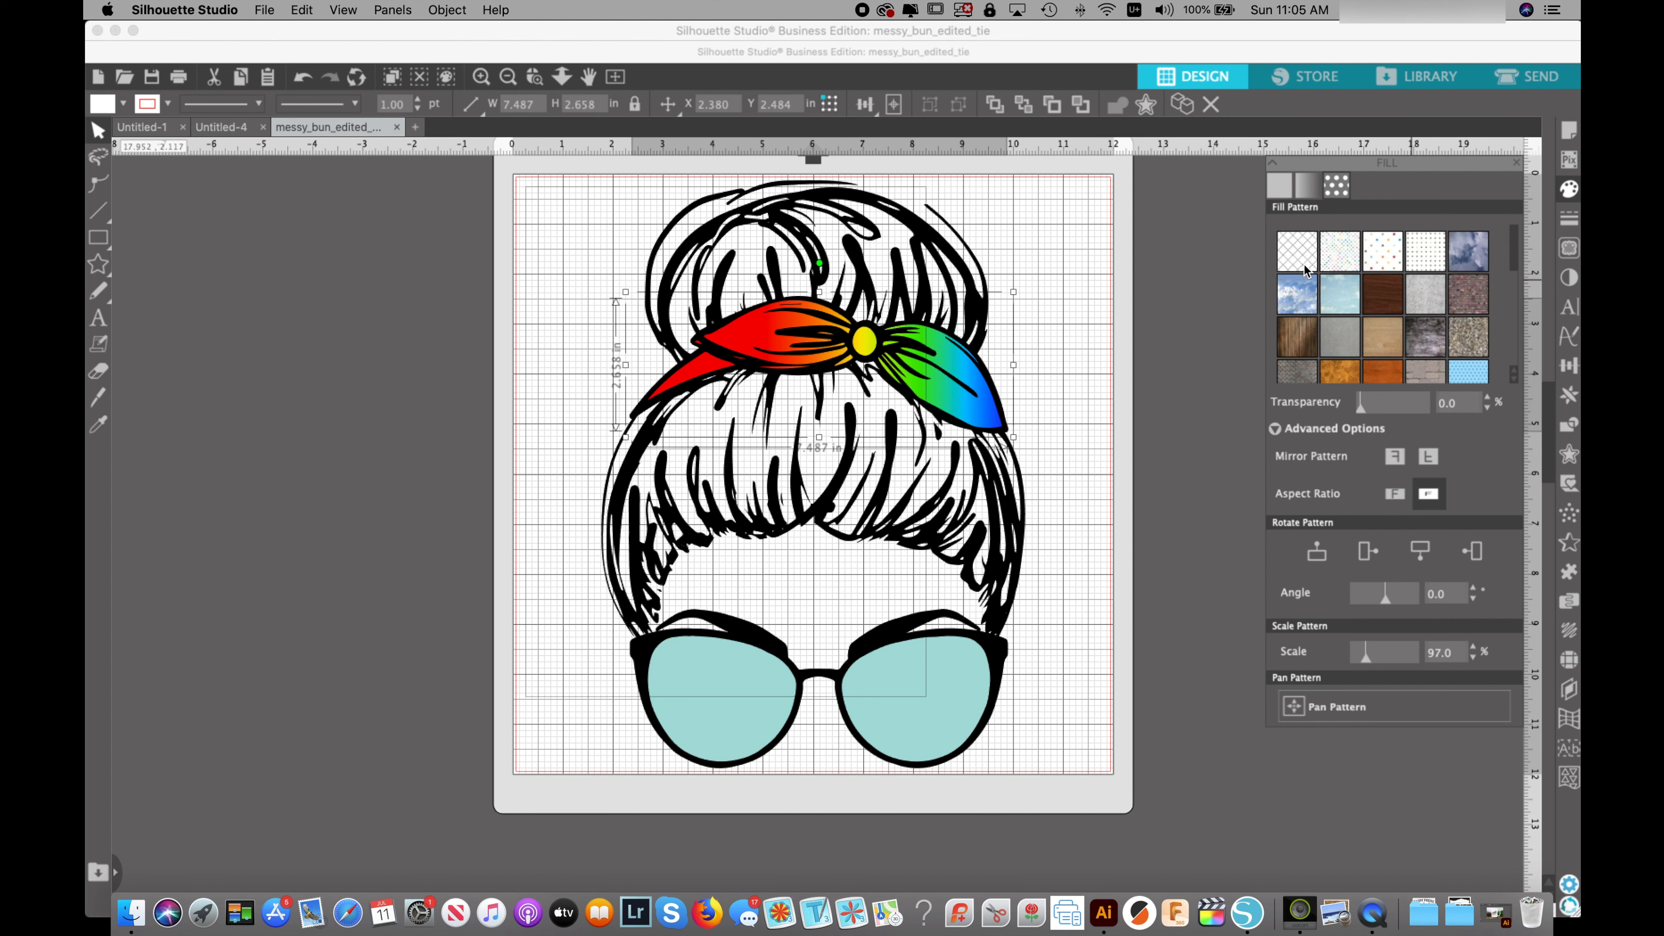
{"action": "scroll", "coordinate": [1416, 305], "scroll_direction": "down", "scroll_amount": 5}
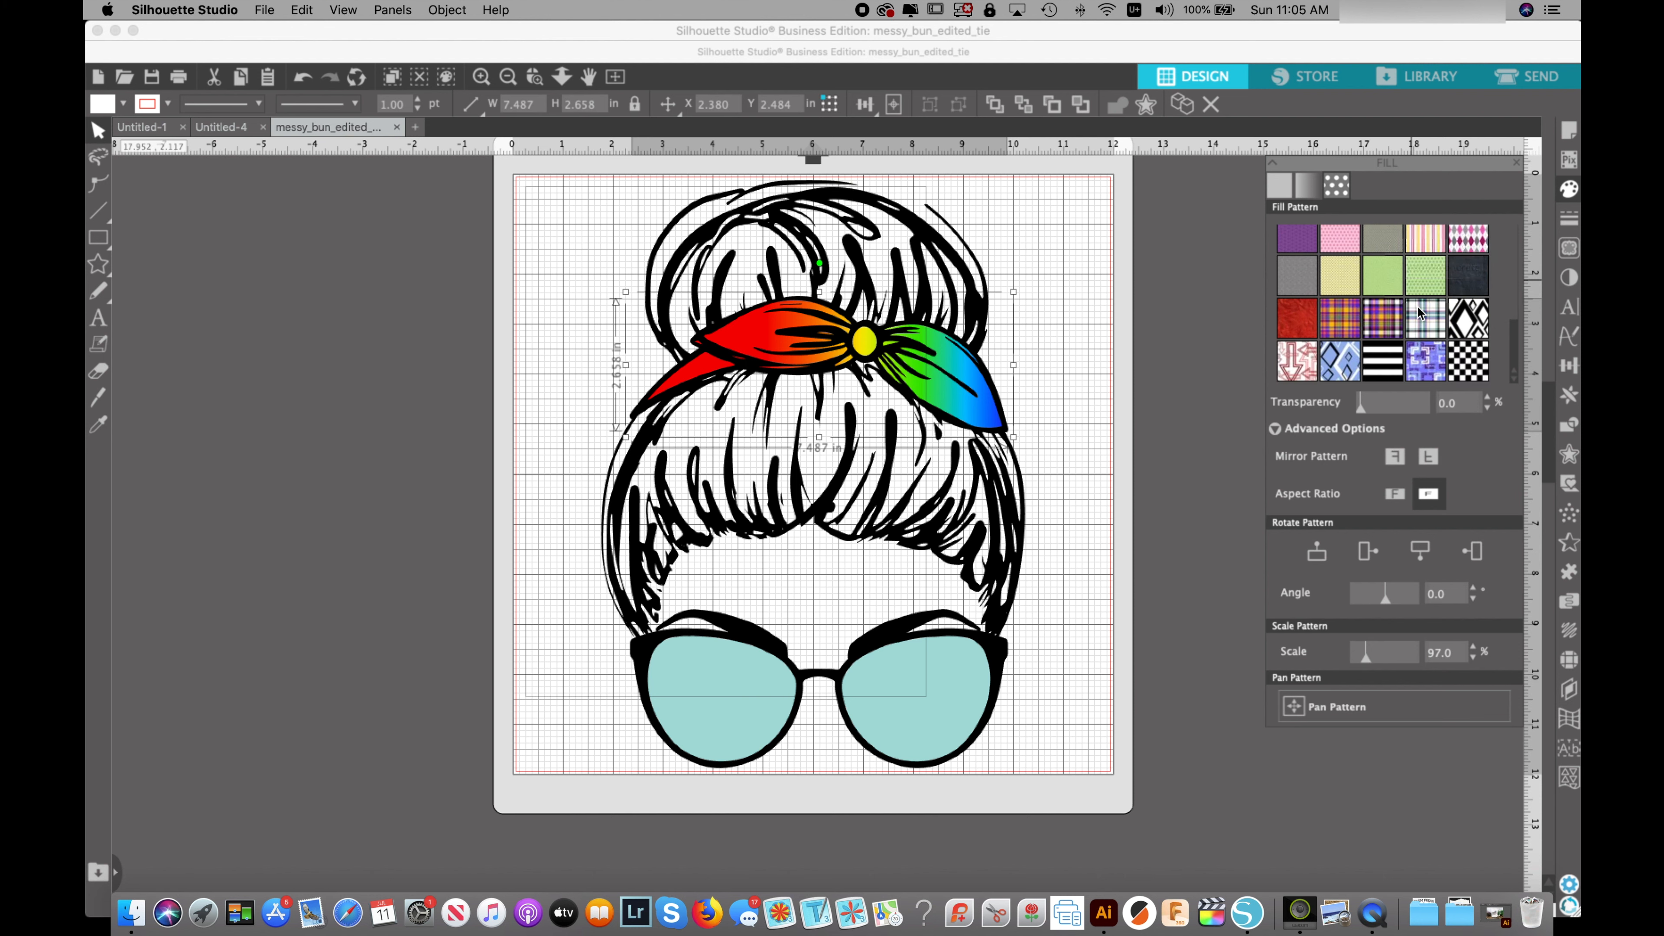
{"action": "scroll", "coordinate": [1513, 349], "scroll_direction": "up", "scroll_amount": 5}
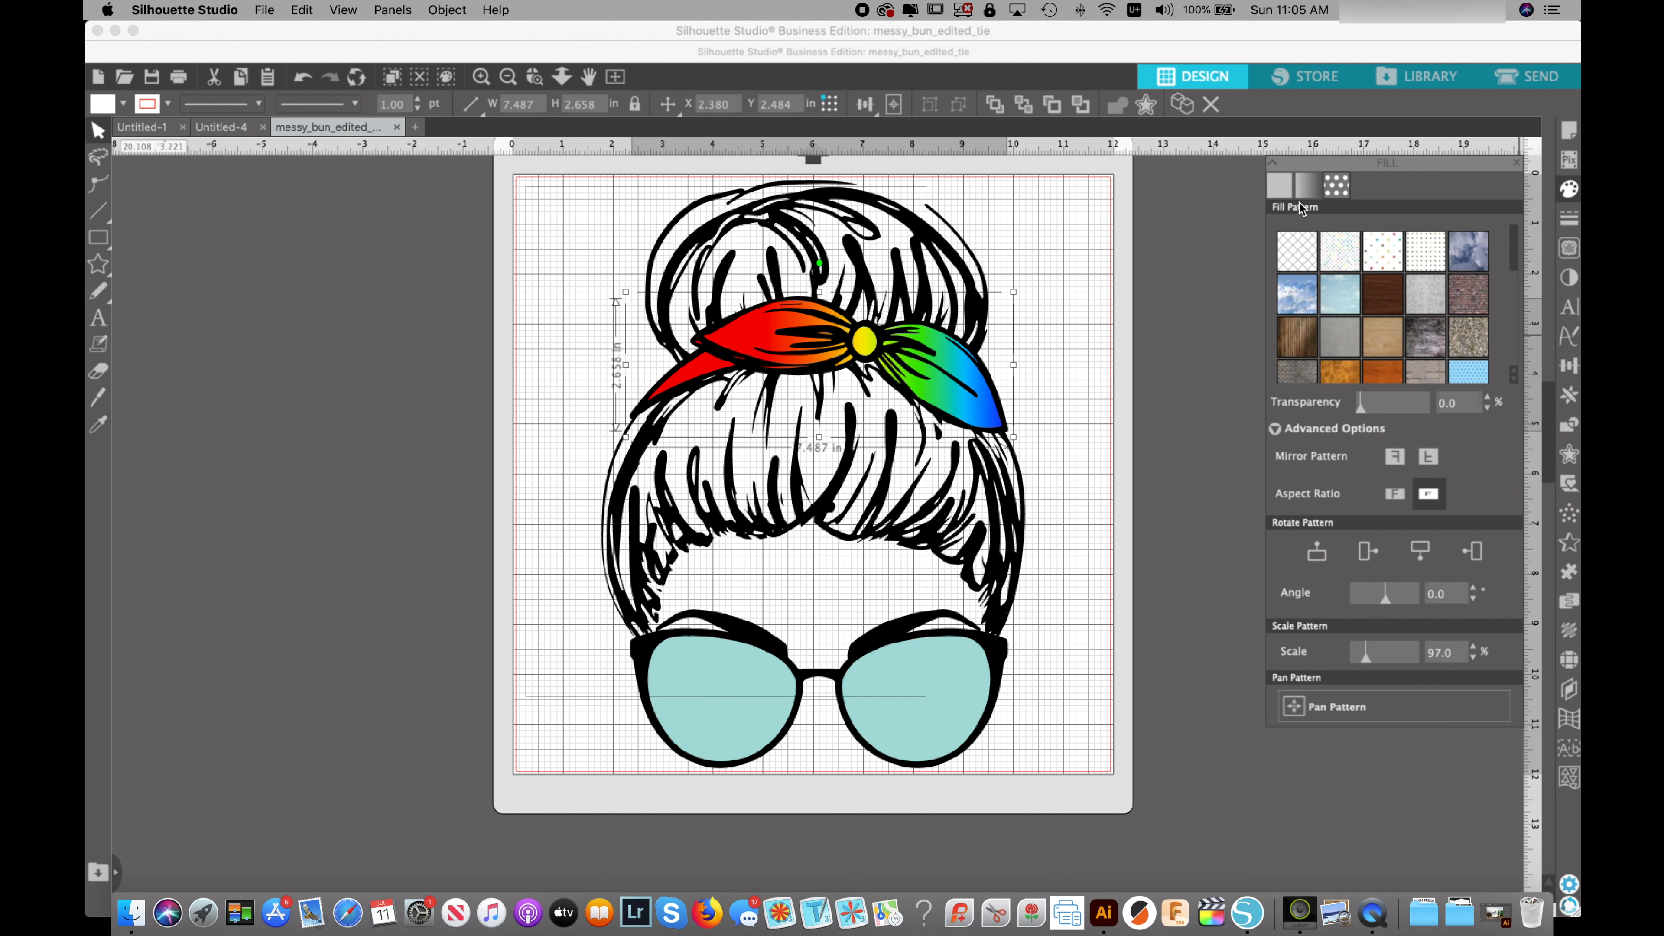
{"action": "left_click", "coordinate": [1517, 165]}
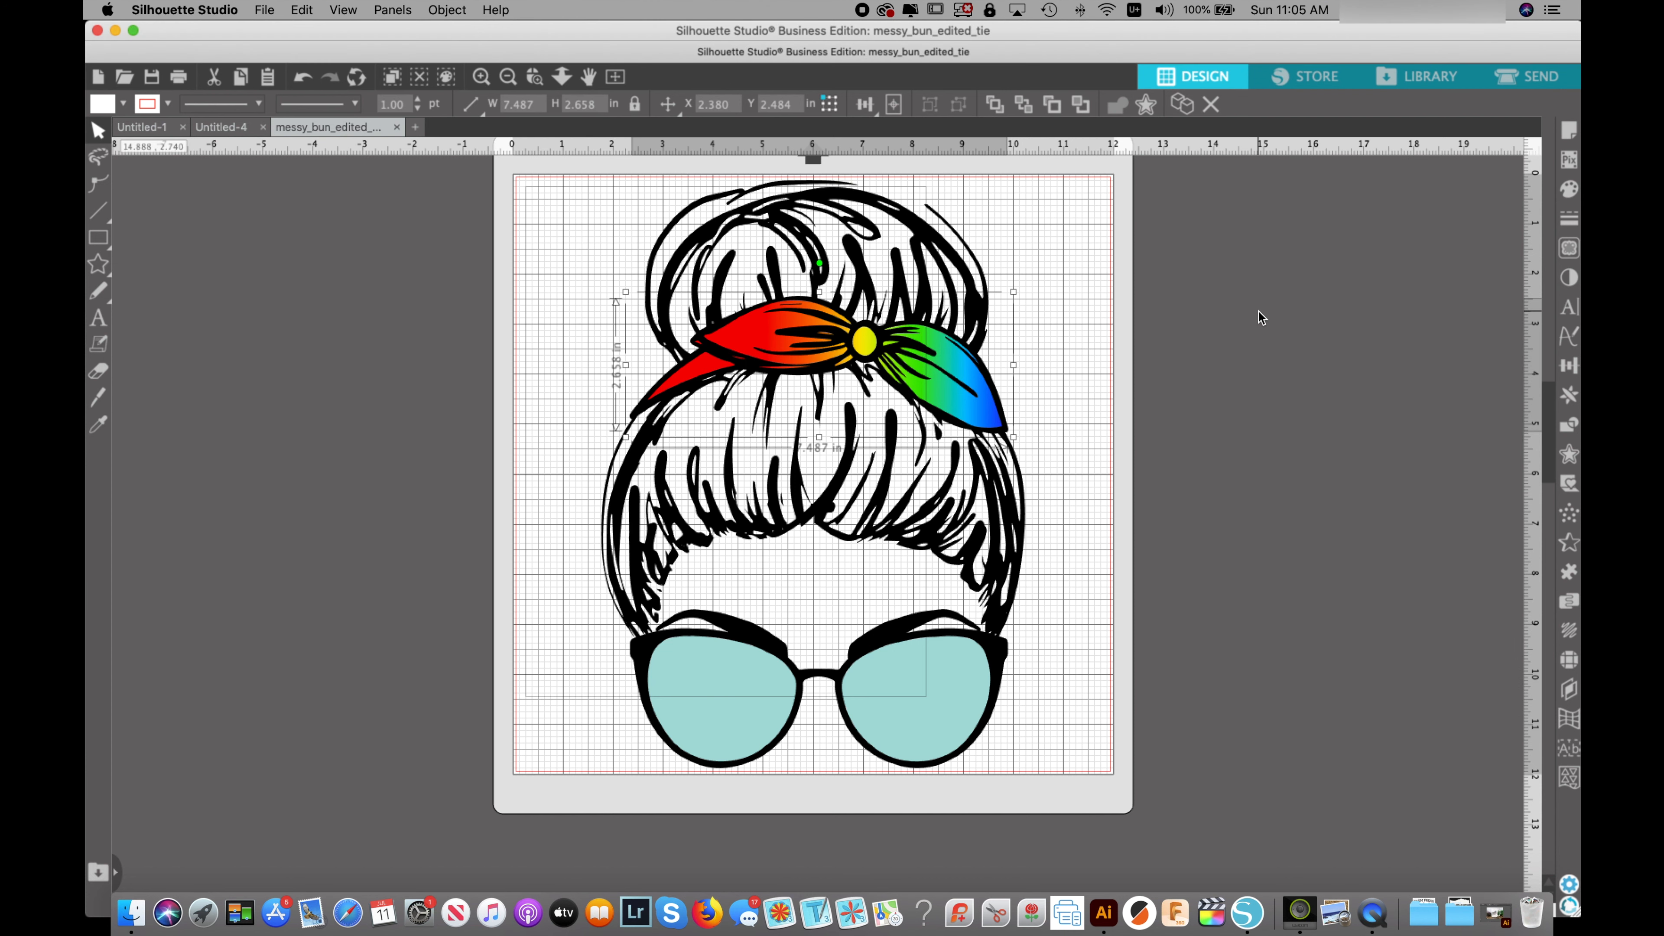
{"action": "left_click", "coordinate": [1261, 317]}
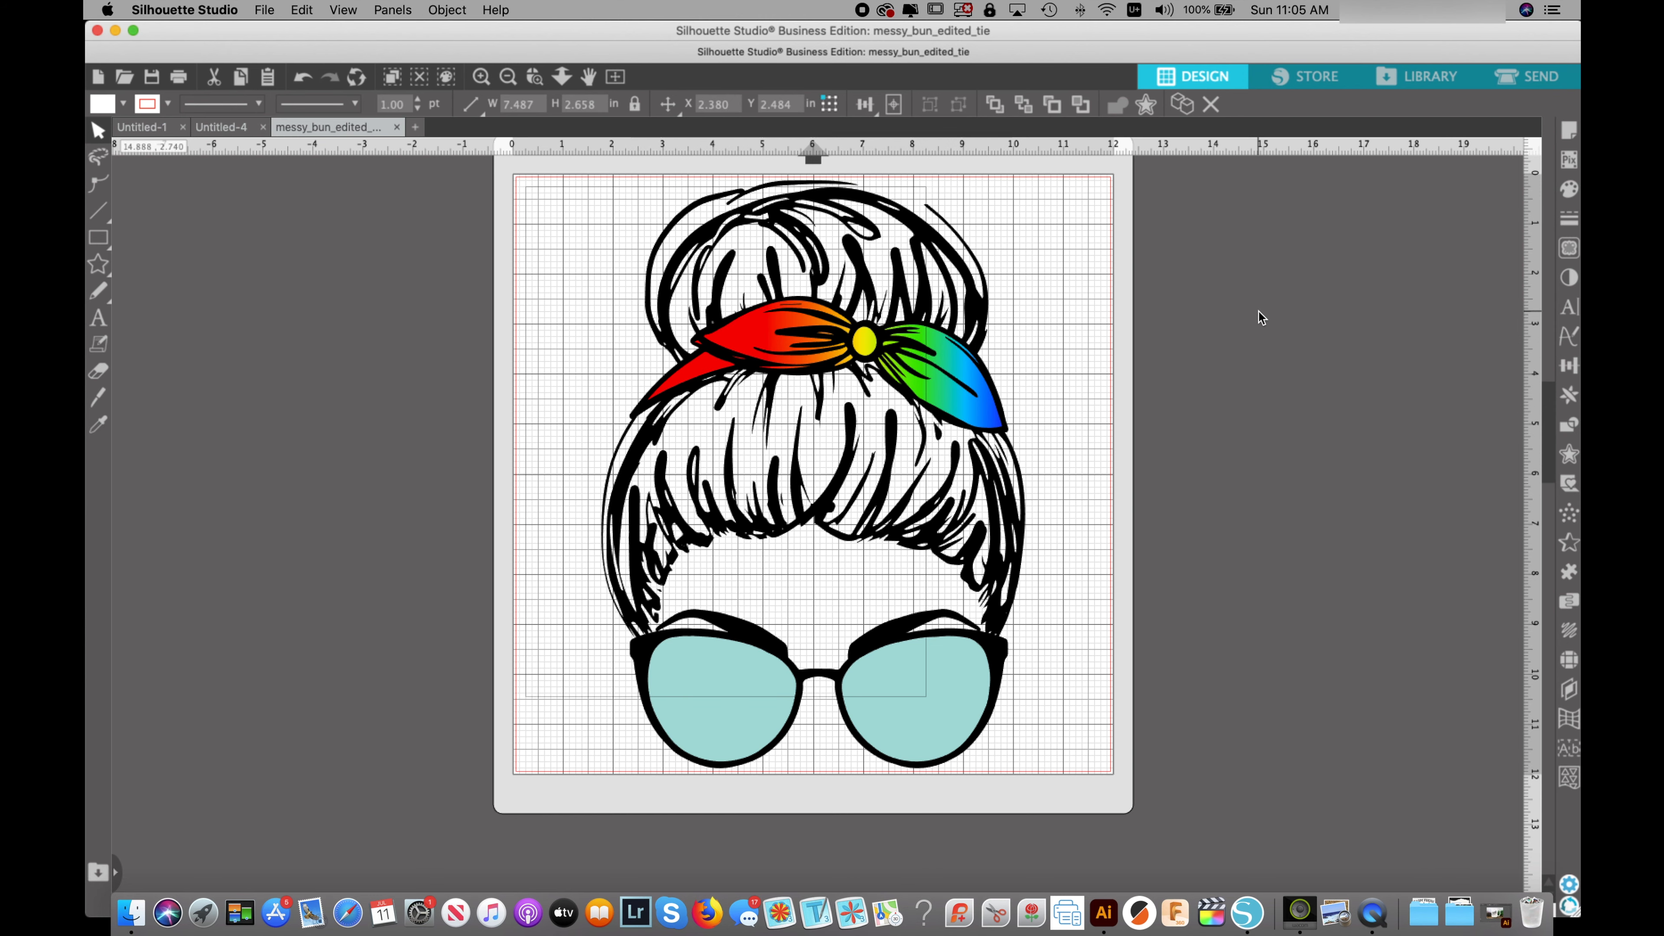
{"action": "left_click", "coordinate": [145, 127]}
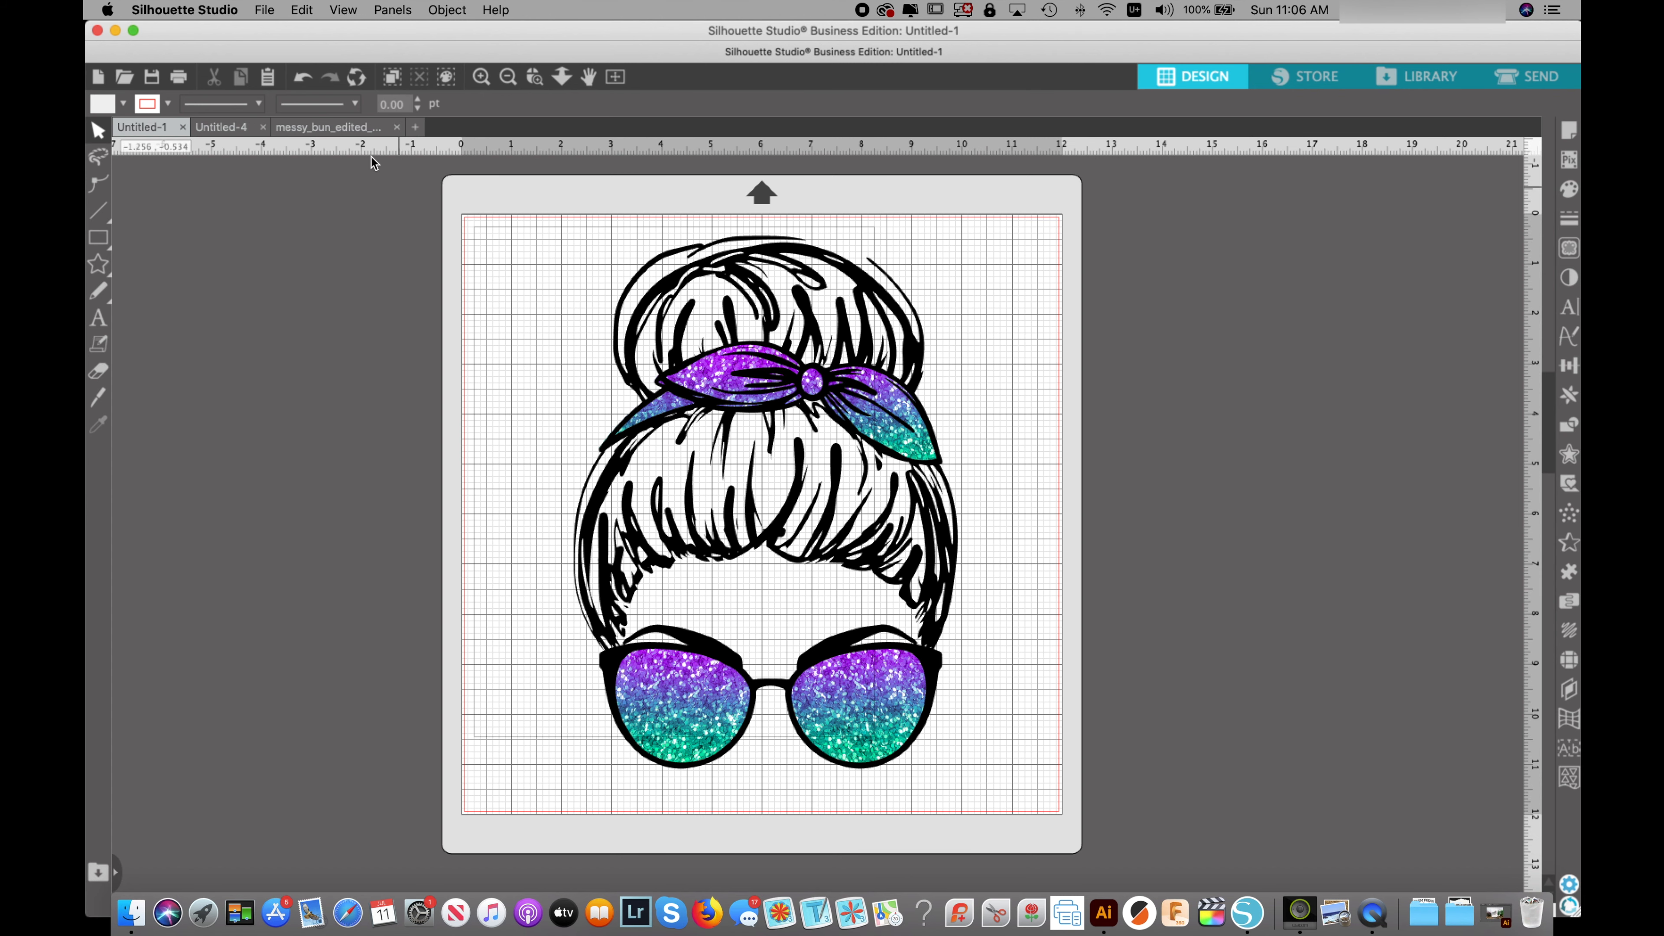
{"action": "left_click", "coordinate": [331, 127]}
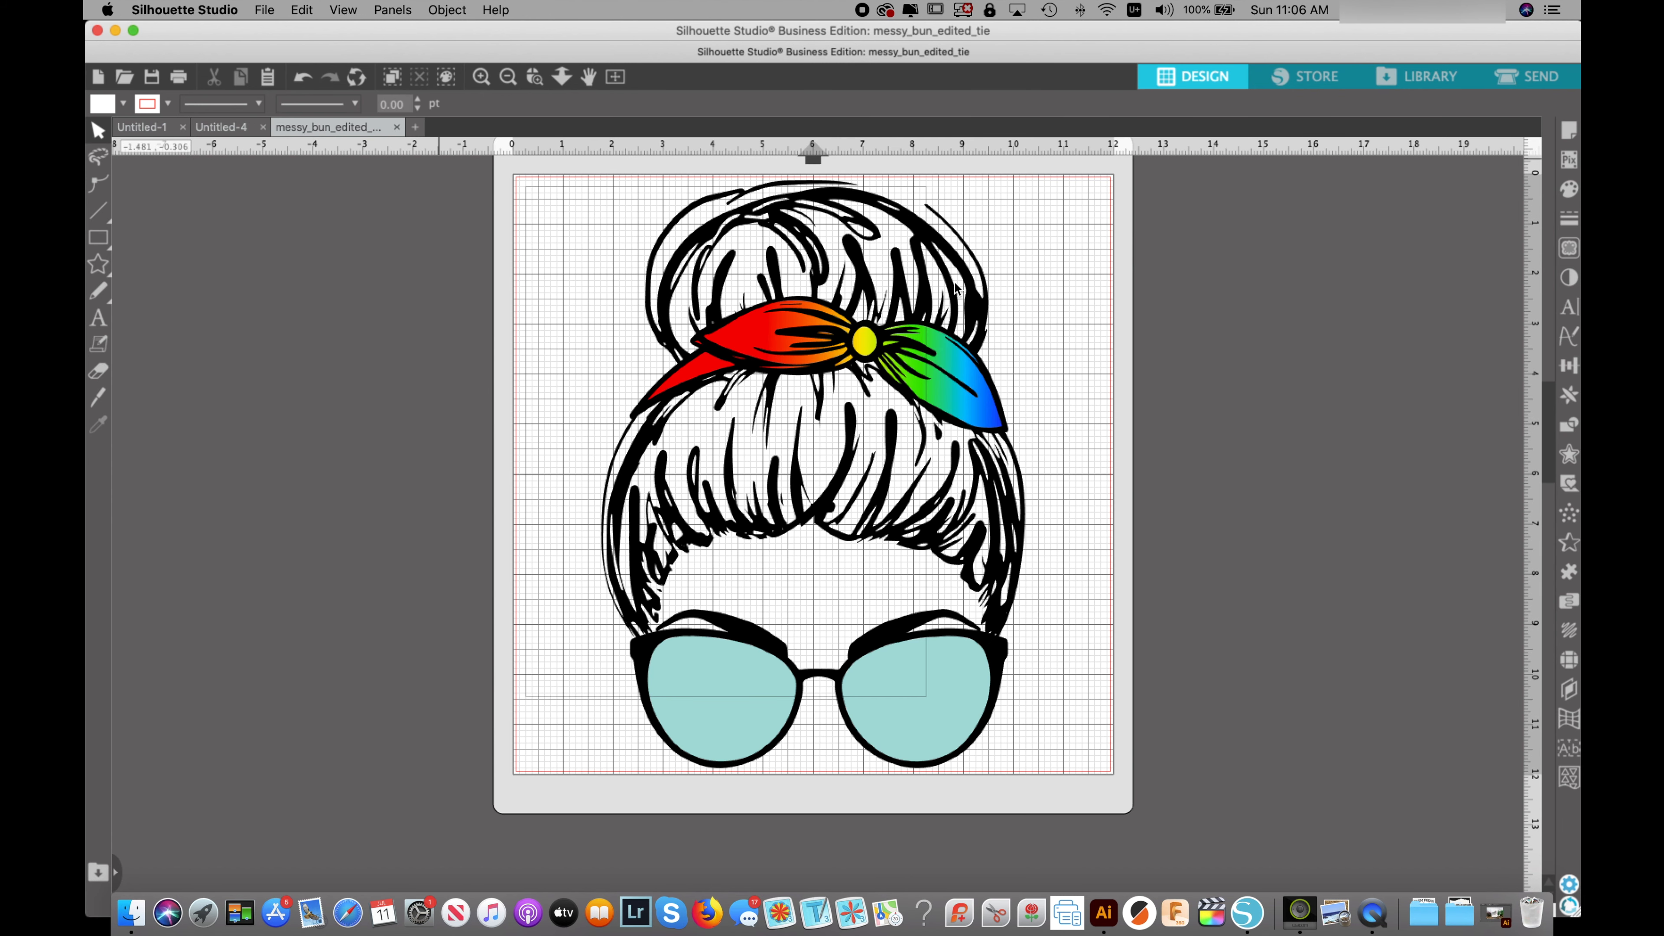
- Merge the dragon paper 9.jpg from the second Dragons-Karamfila papers folder inside DRAGON_PAPERS into the design
{"action": "left_click", "coordinate": [264, 10]}
{"action": "mouse_move", "coordinate": [296, 88]}
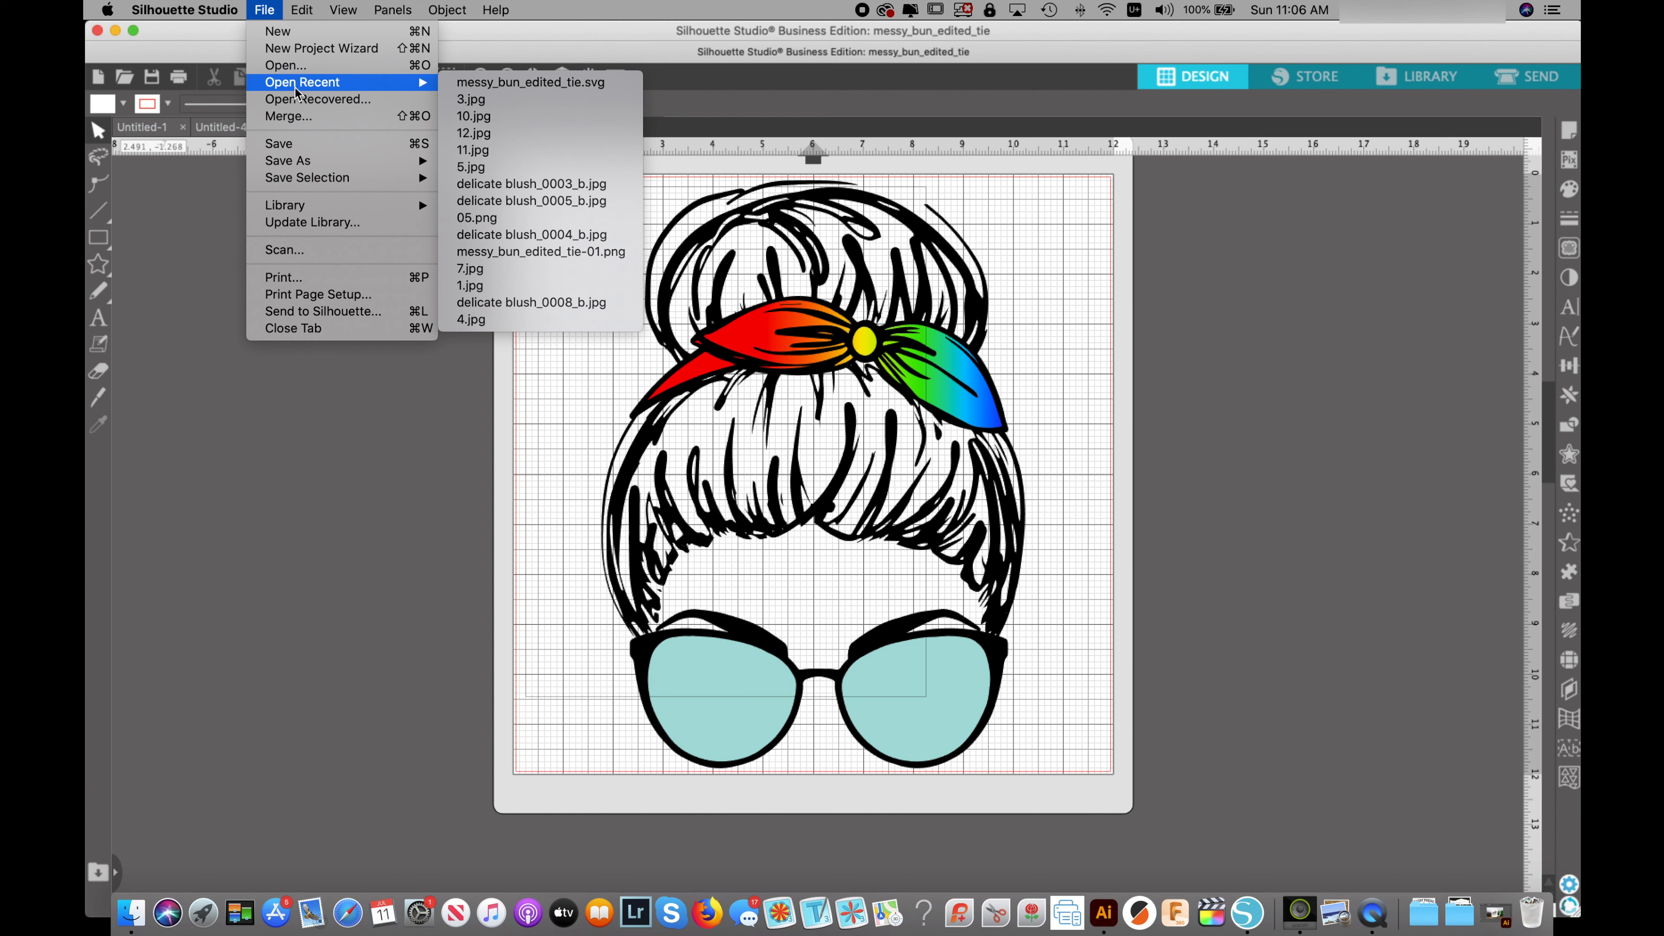
{"action": "left_click", "coordinate": [296, 116]}
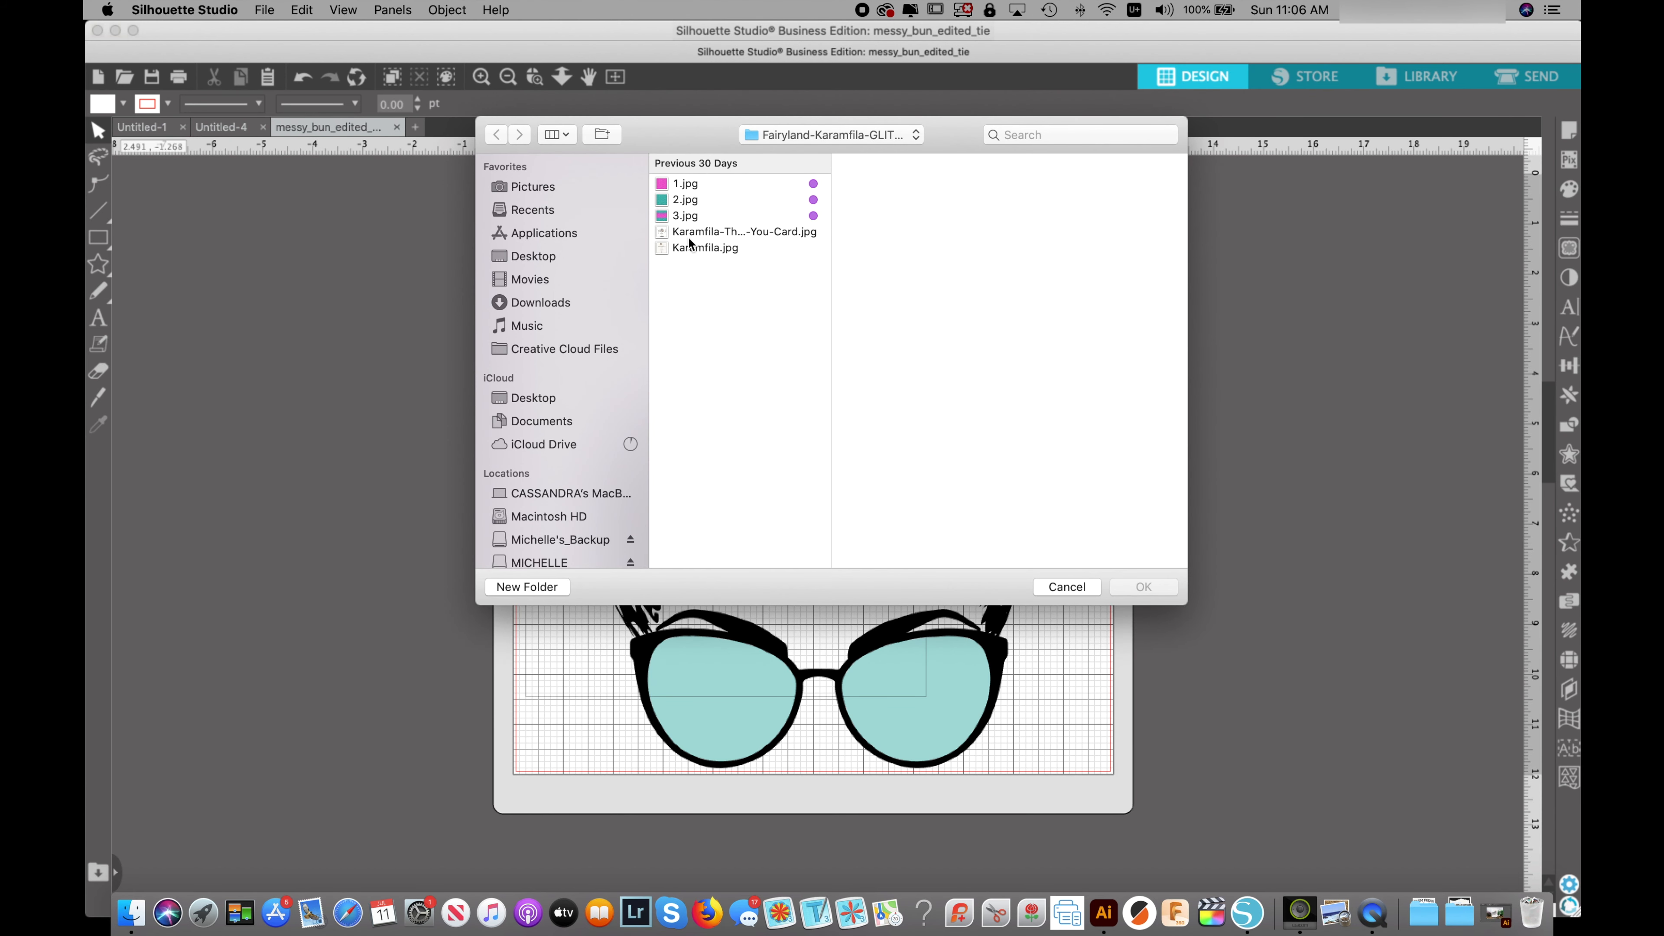
{"action": "left_click", "coordinate": [825, 138]}
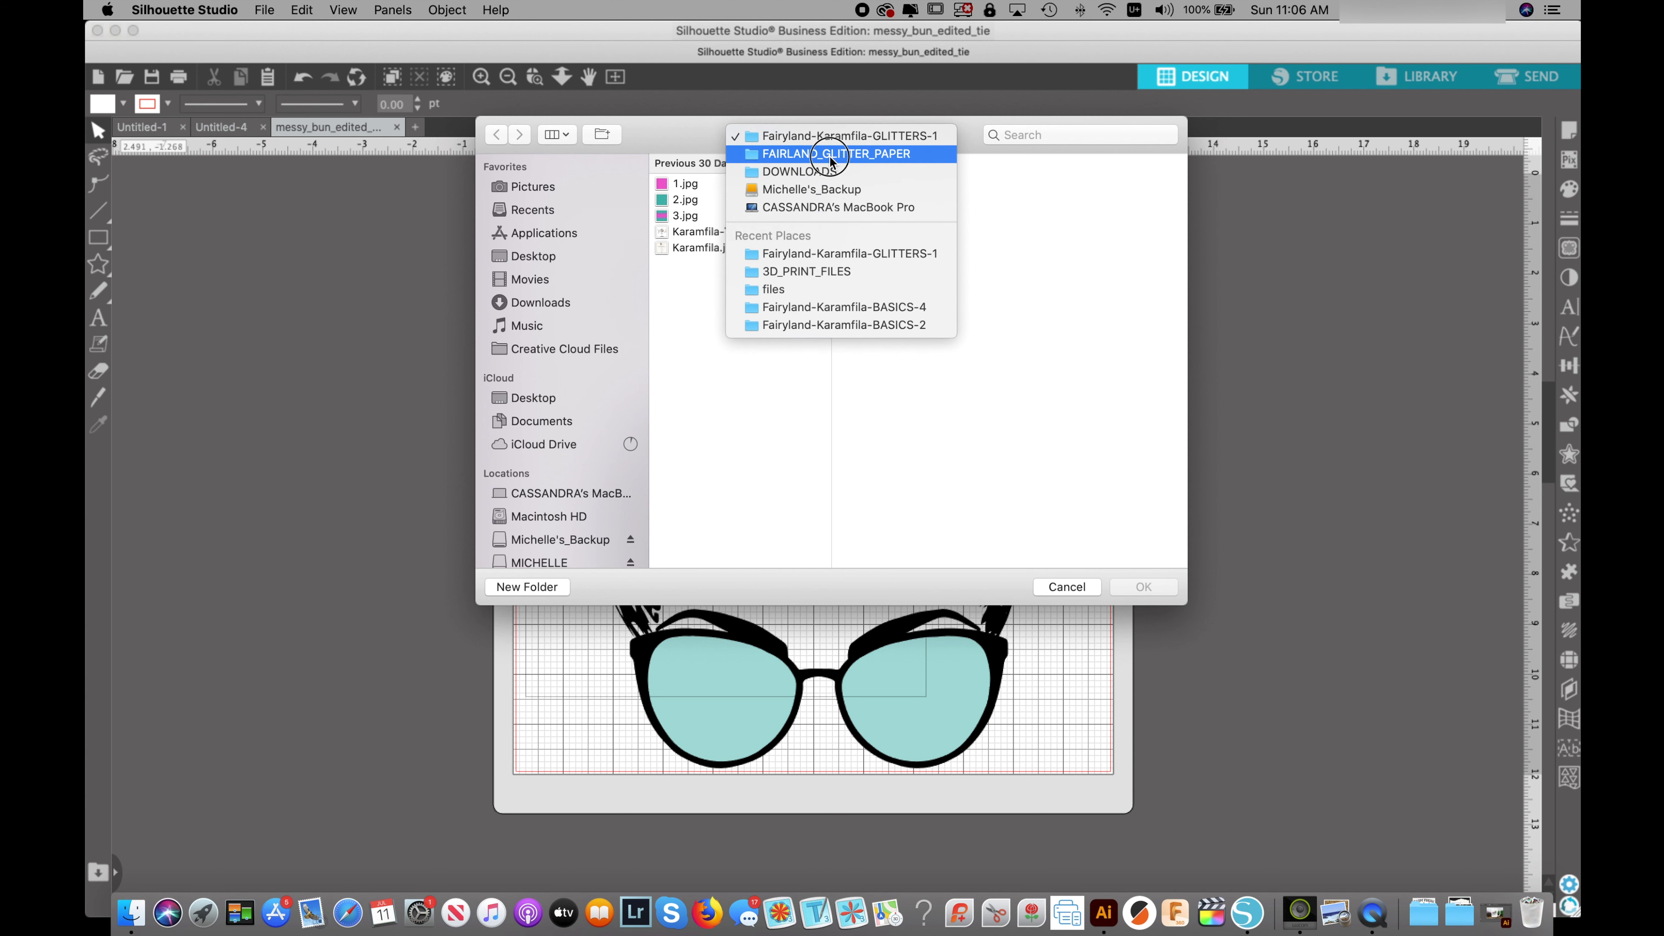
{"action": "left_click", "coordinate": [830, 155]}
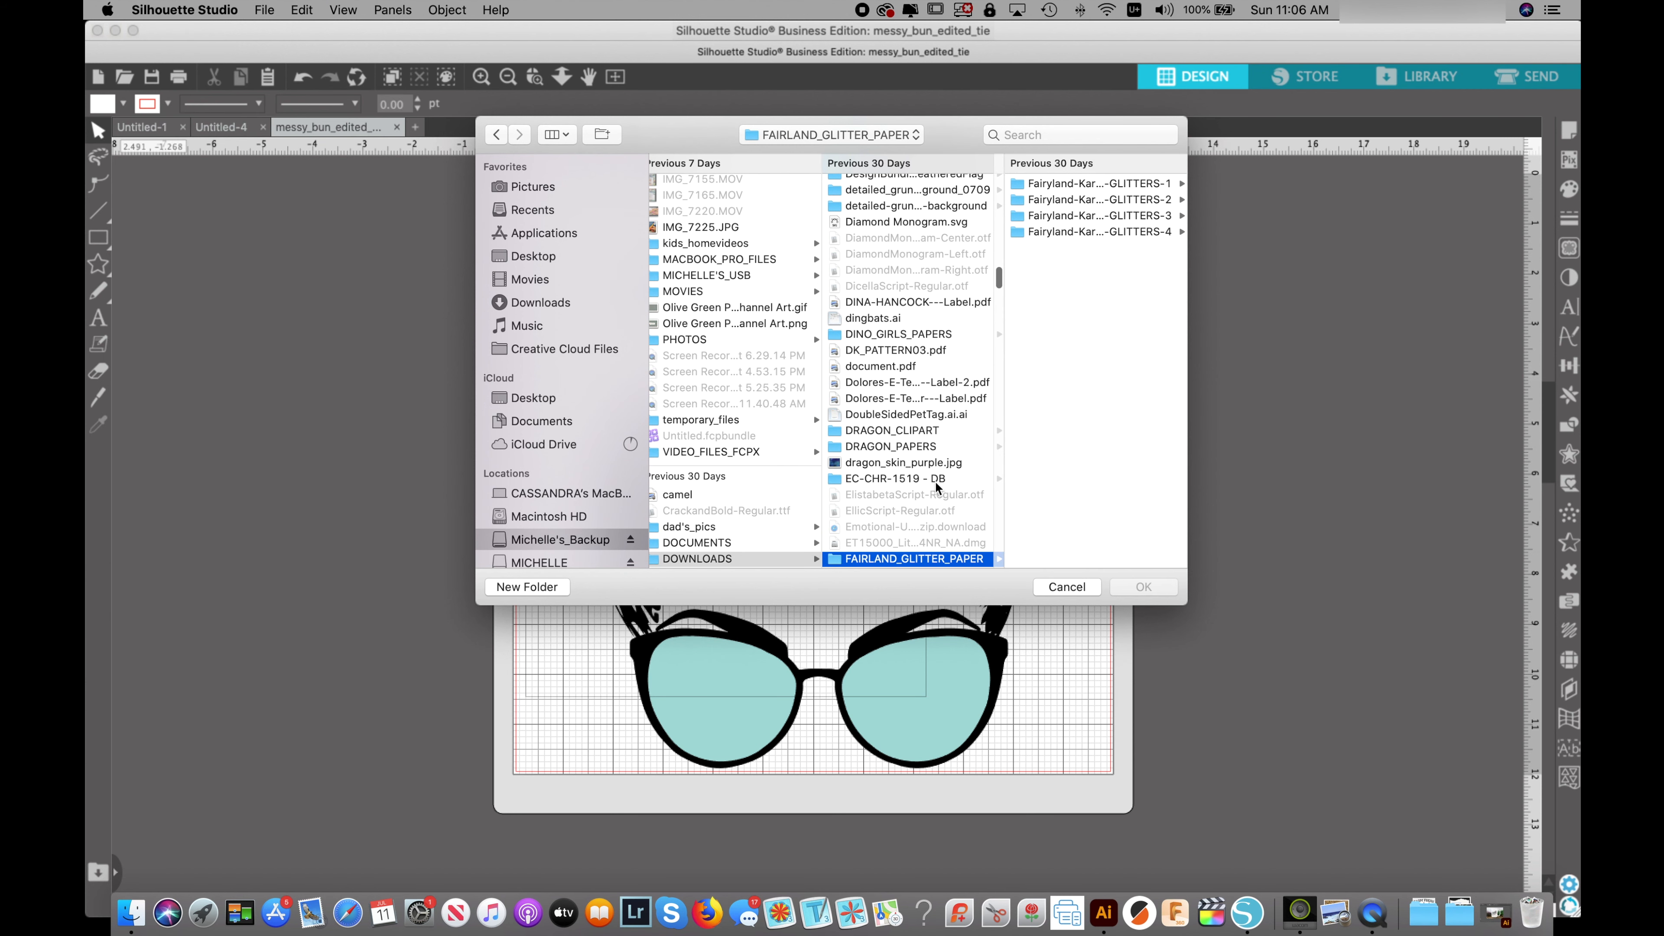
{"action": "left_click", "coordinate": [896, 447]}
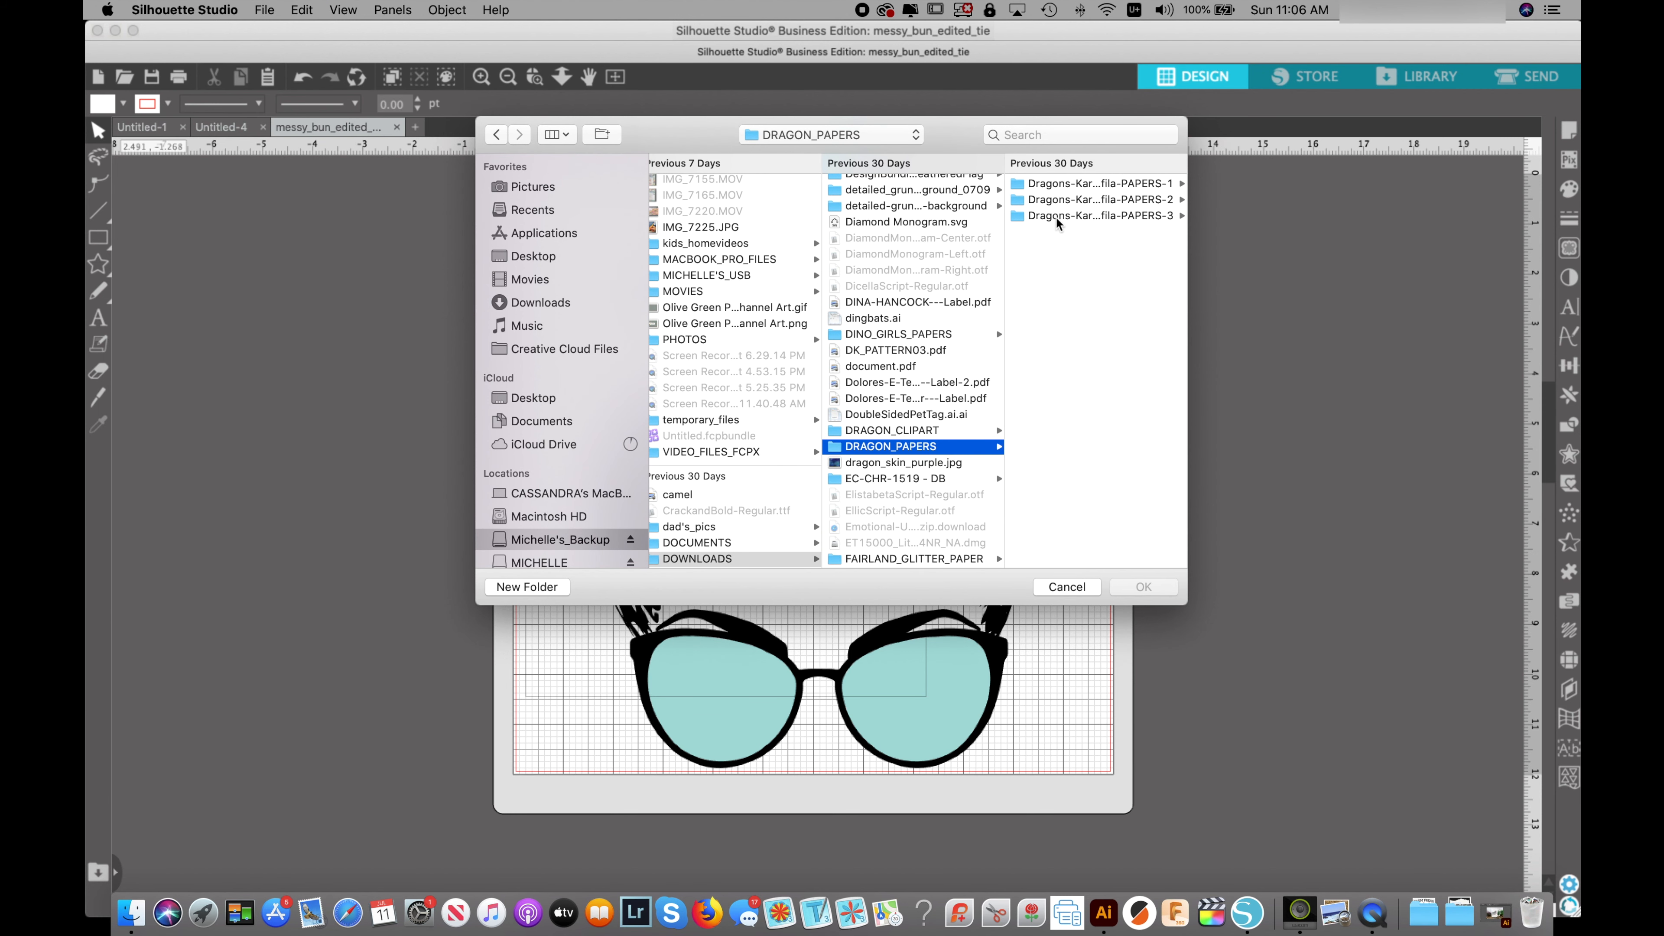
{"action": "left_click", "coordinate": [1075, 200]}
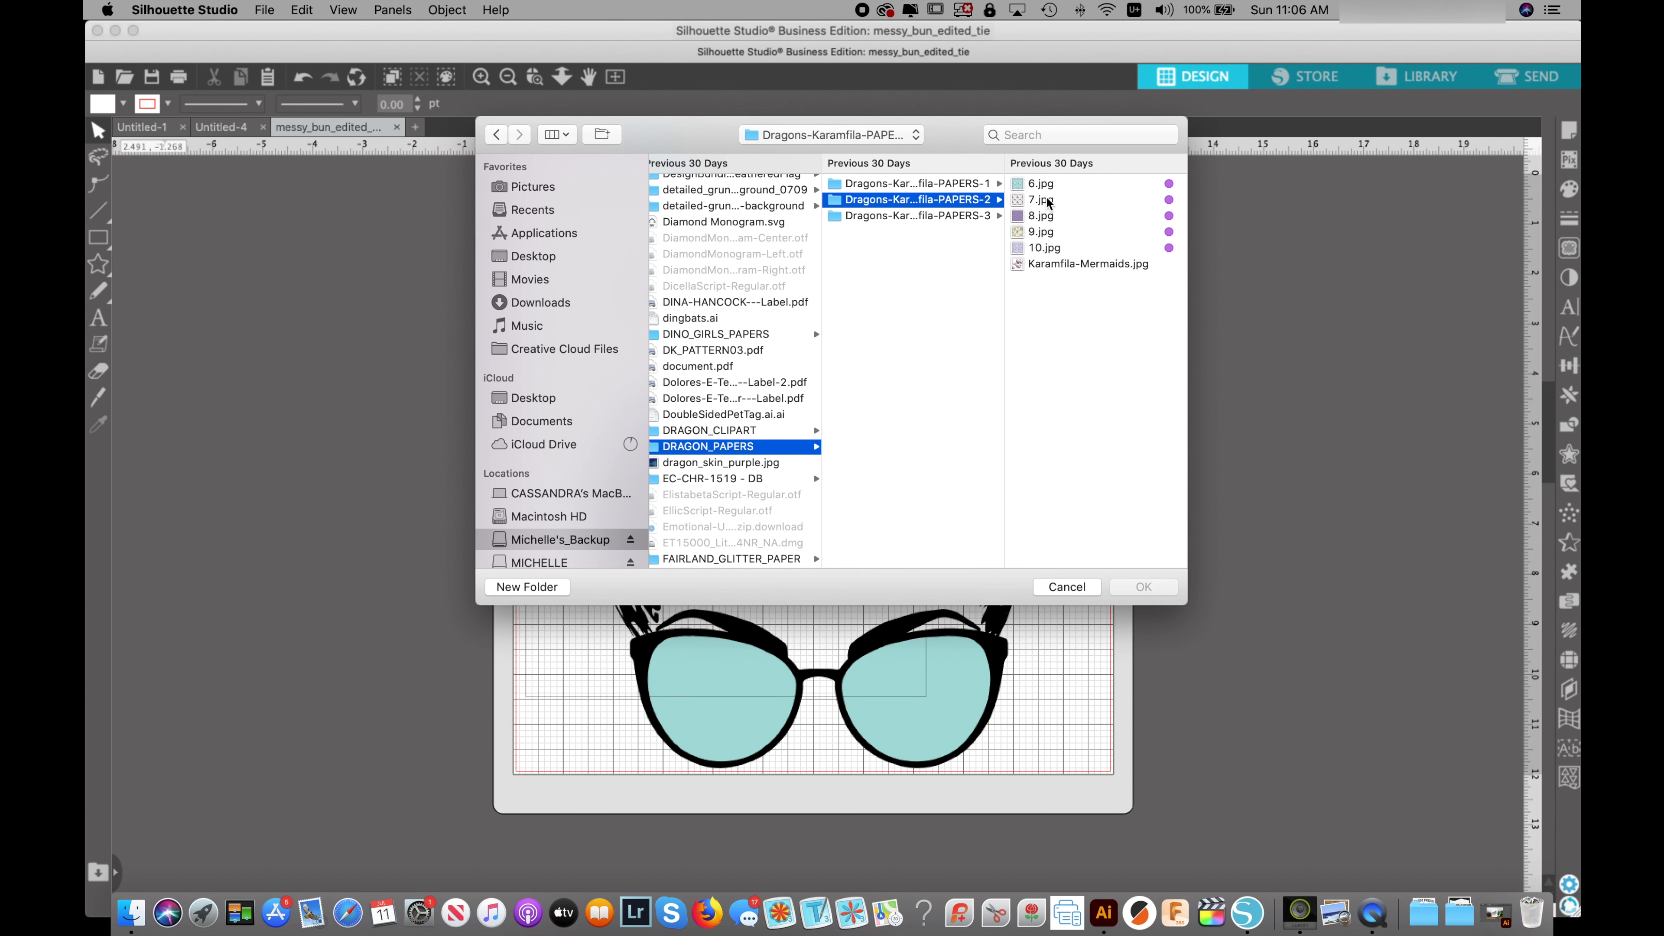
{"action": "left_click", "coordinate": [1045, 201]}
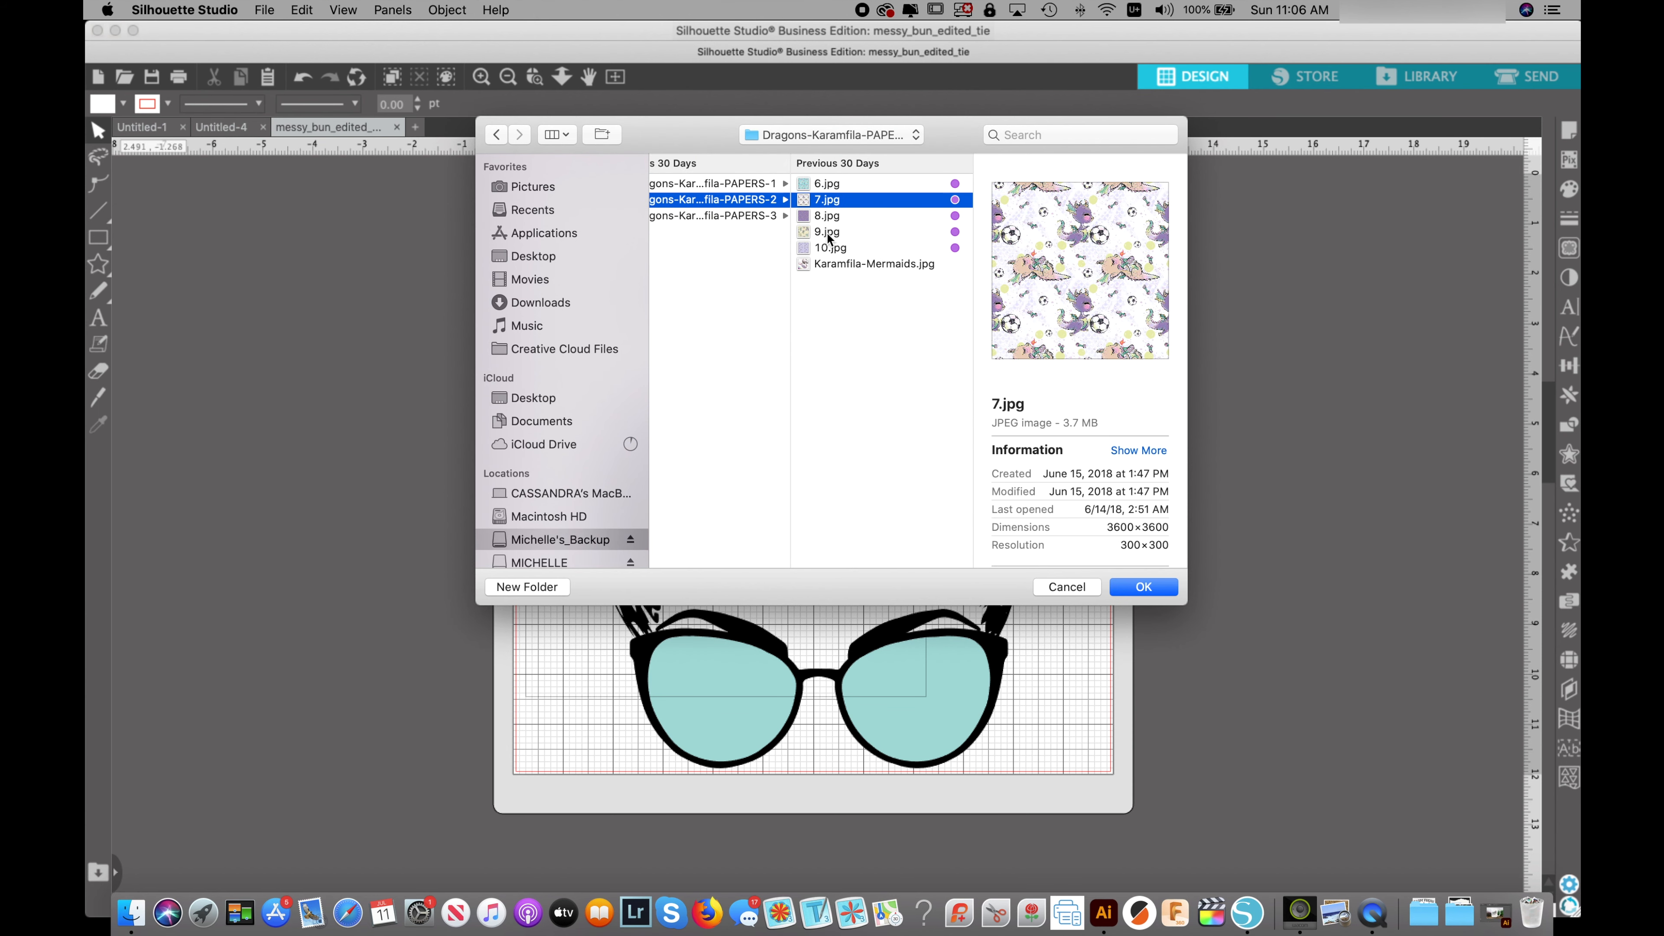
{"action": "left_click", "coordinate": [828, 233]}
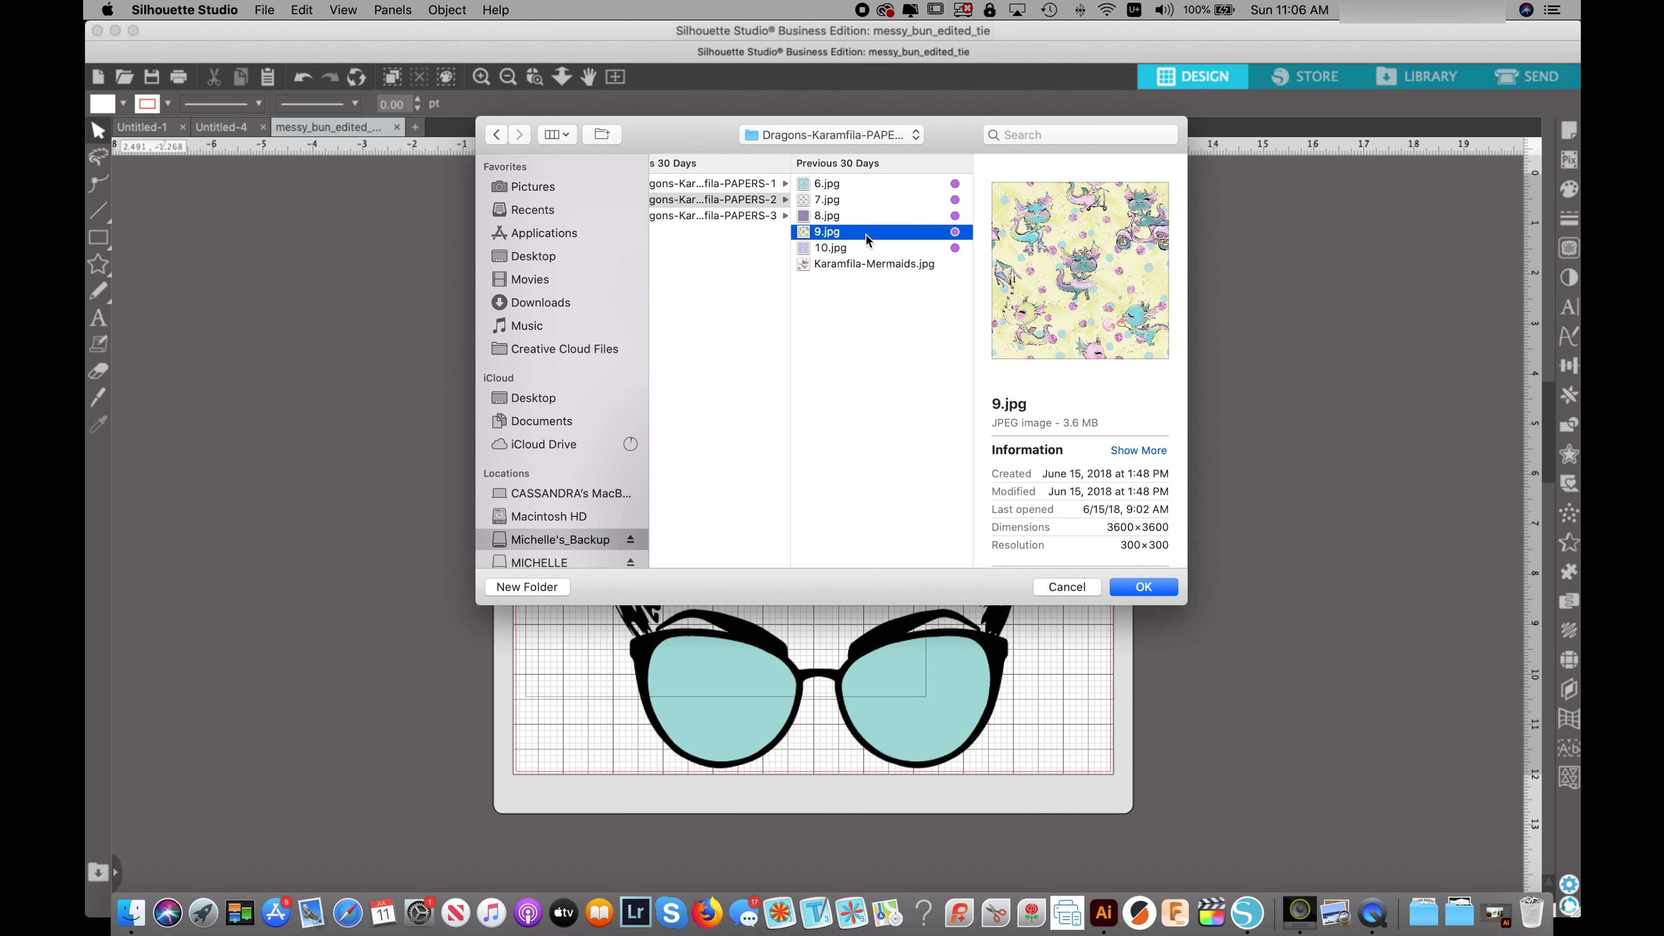
{"action": "left_click", "coordinate": [1143, 586]}
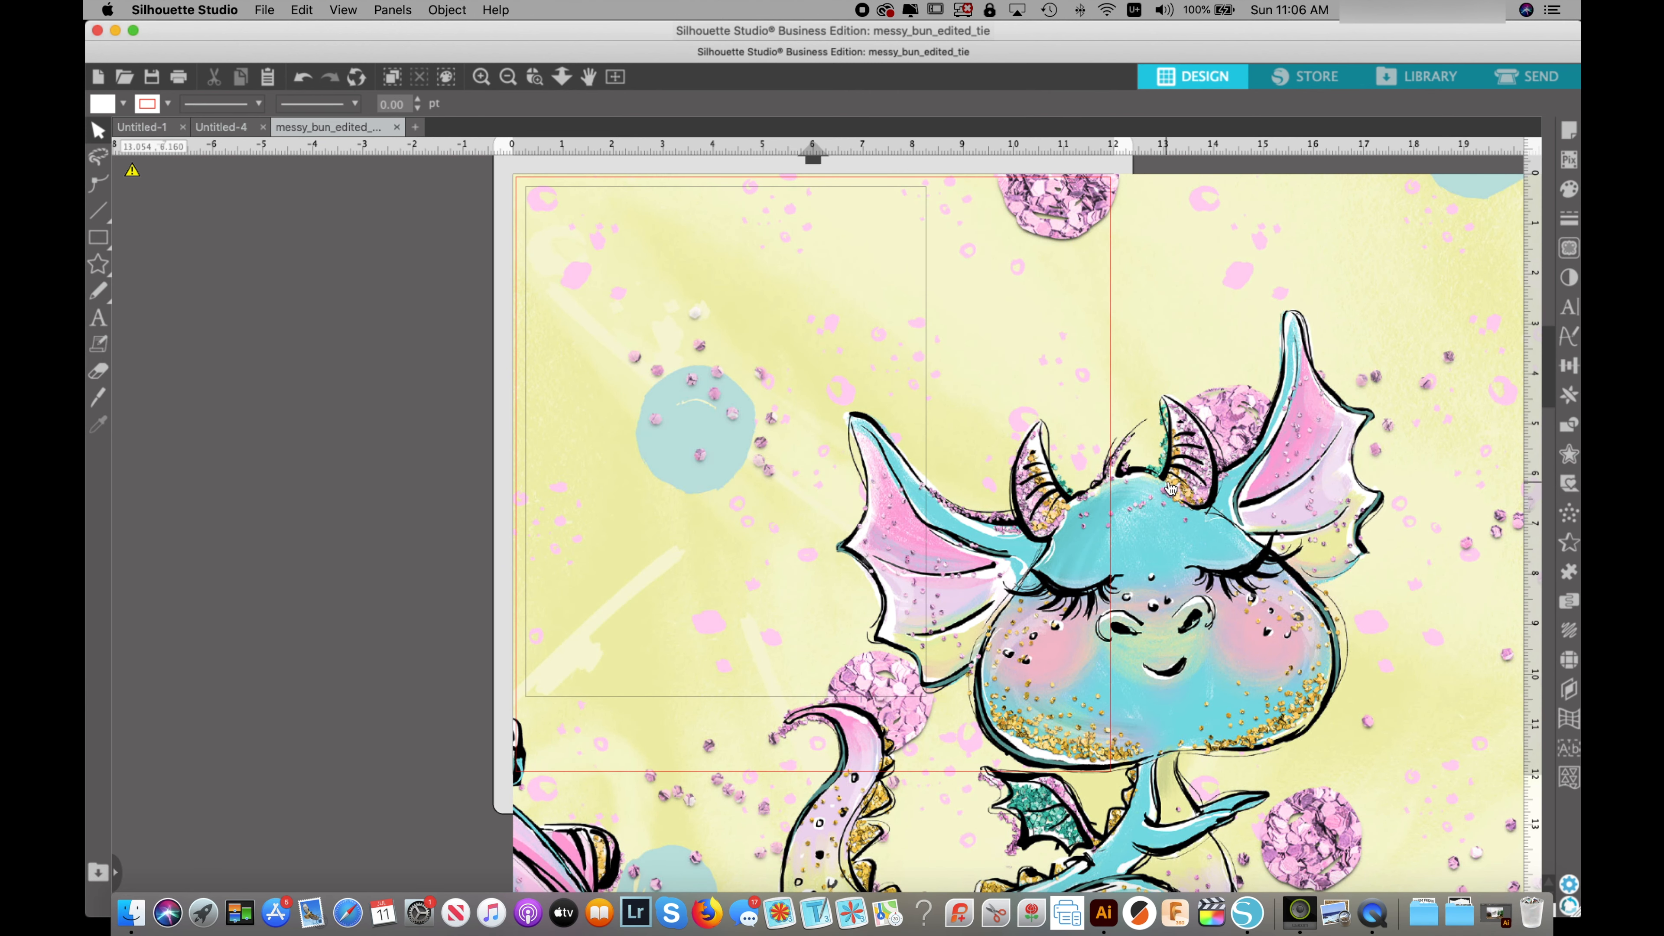
- Set the merged dragon paper's width and height to 10 inches
{"action": "left_click", "coordinate": [1367, 342]}
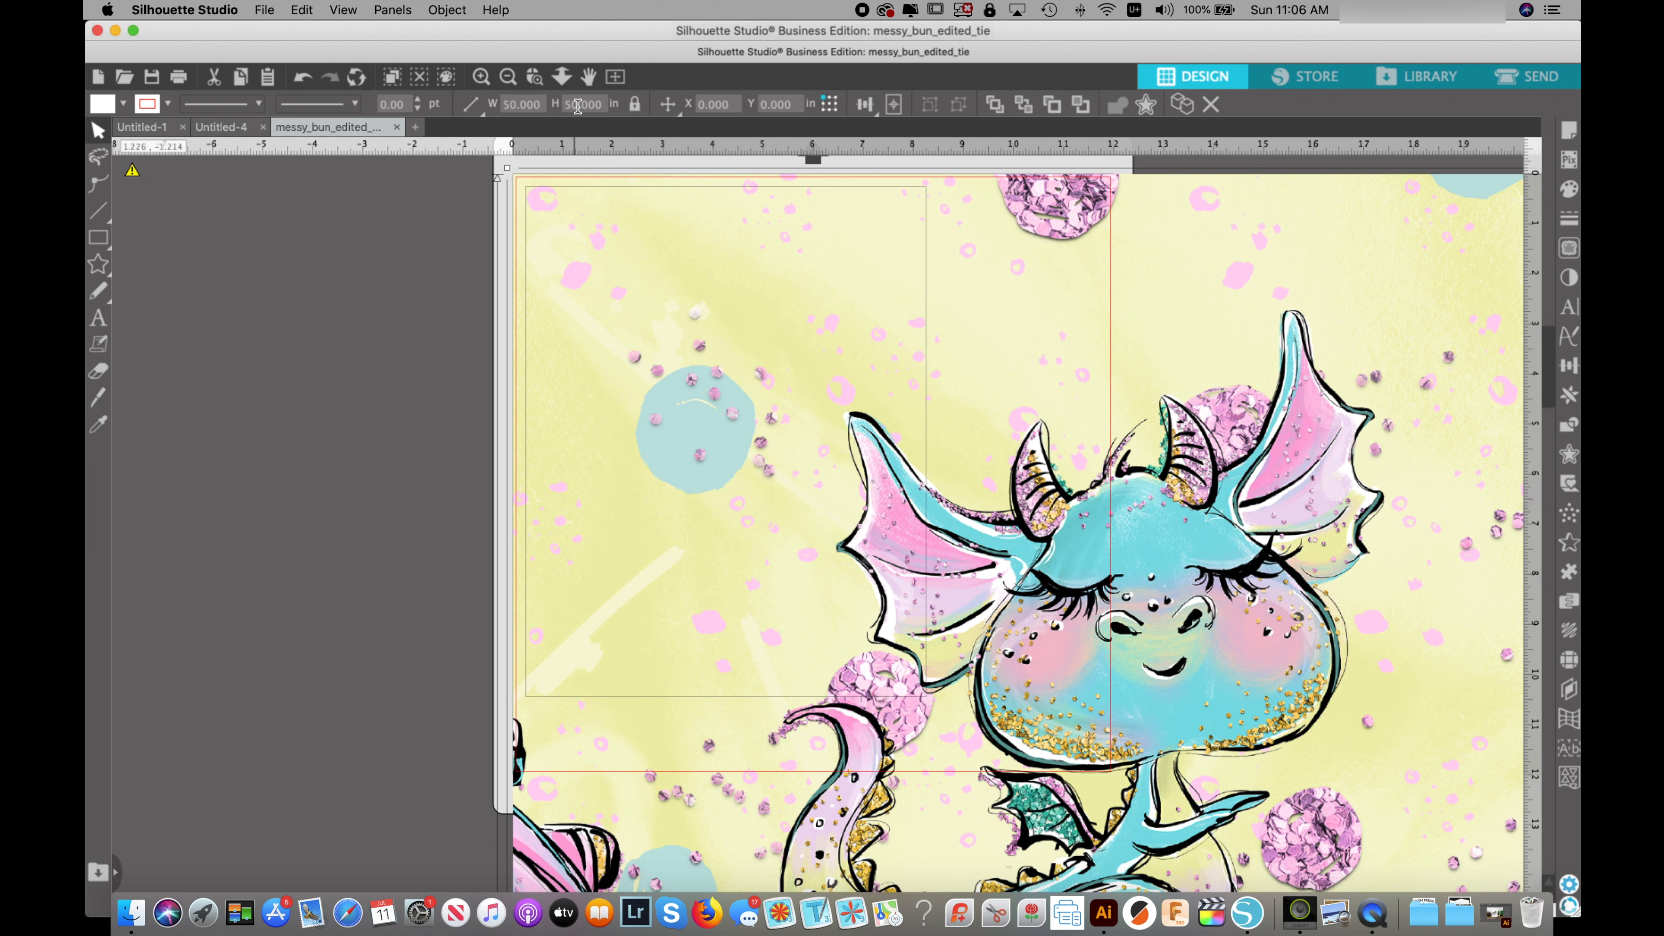
{"action": "double_click", "coordinate": [601, 105]}
{"action": "type", "text": "10"}
{"action": "key", "text": "Return"}
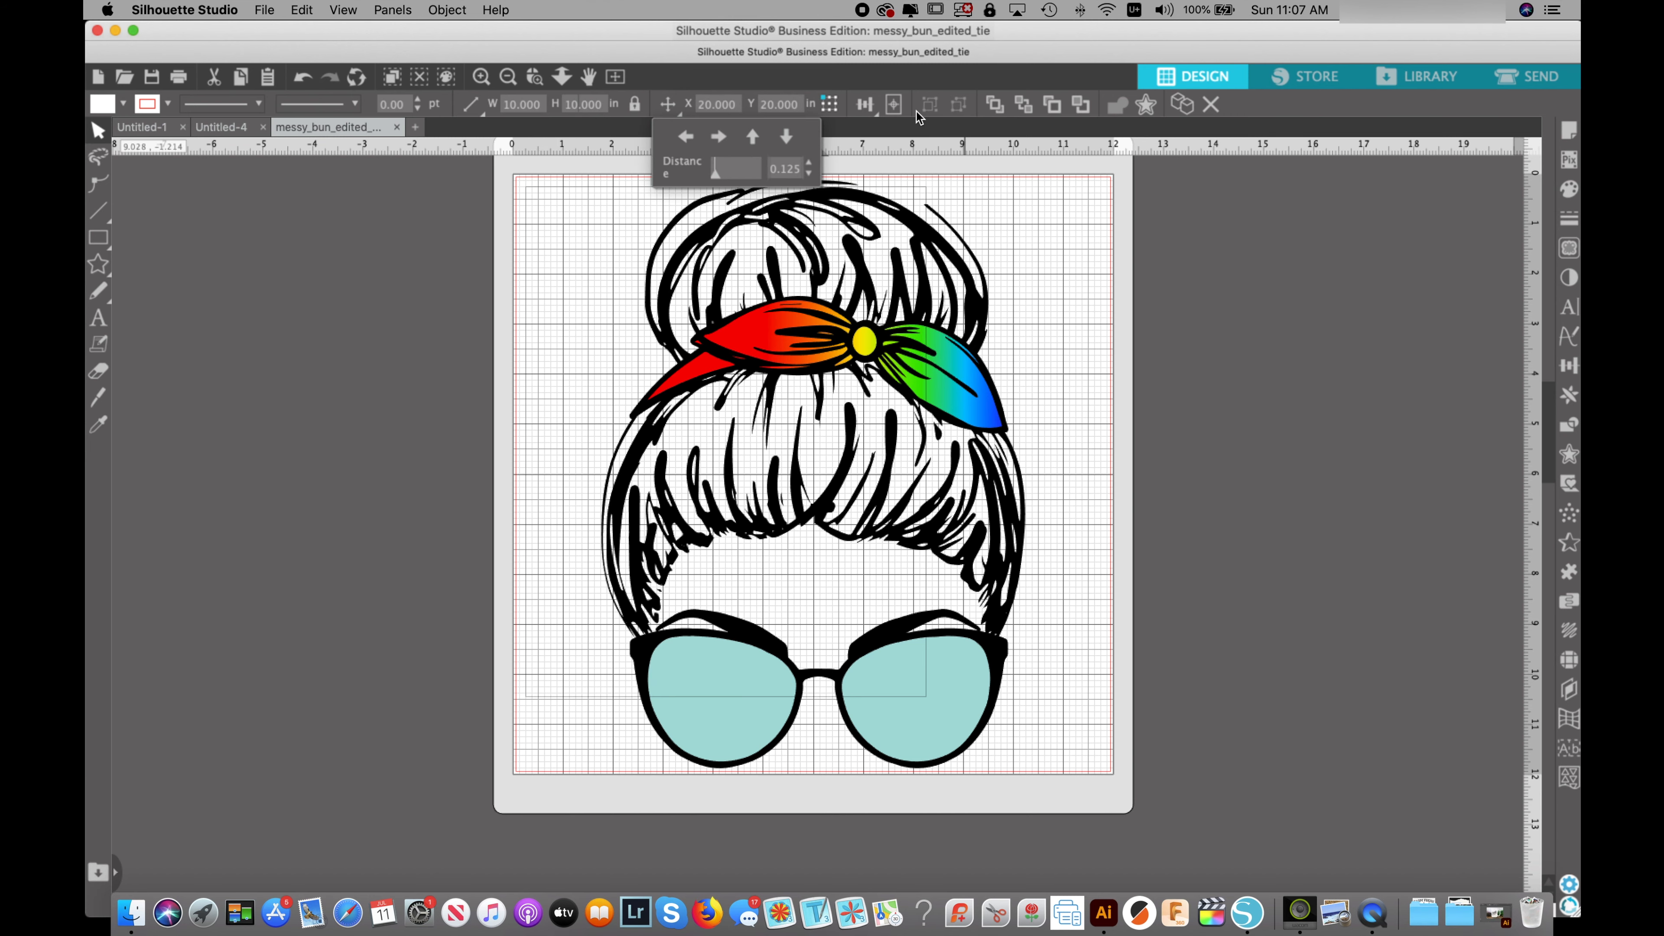
- Center the dragon paper over the headband and sunglasses and send it behind the messy bun design
{"action": "left_click", "coordinate": [893, 105]}
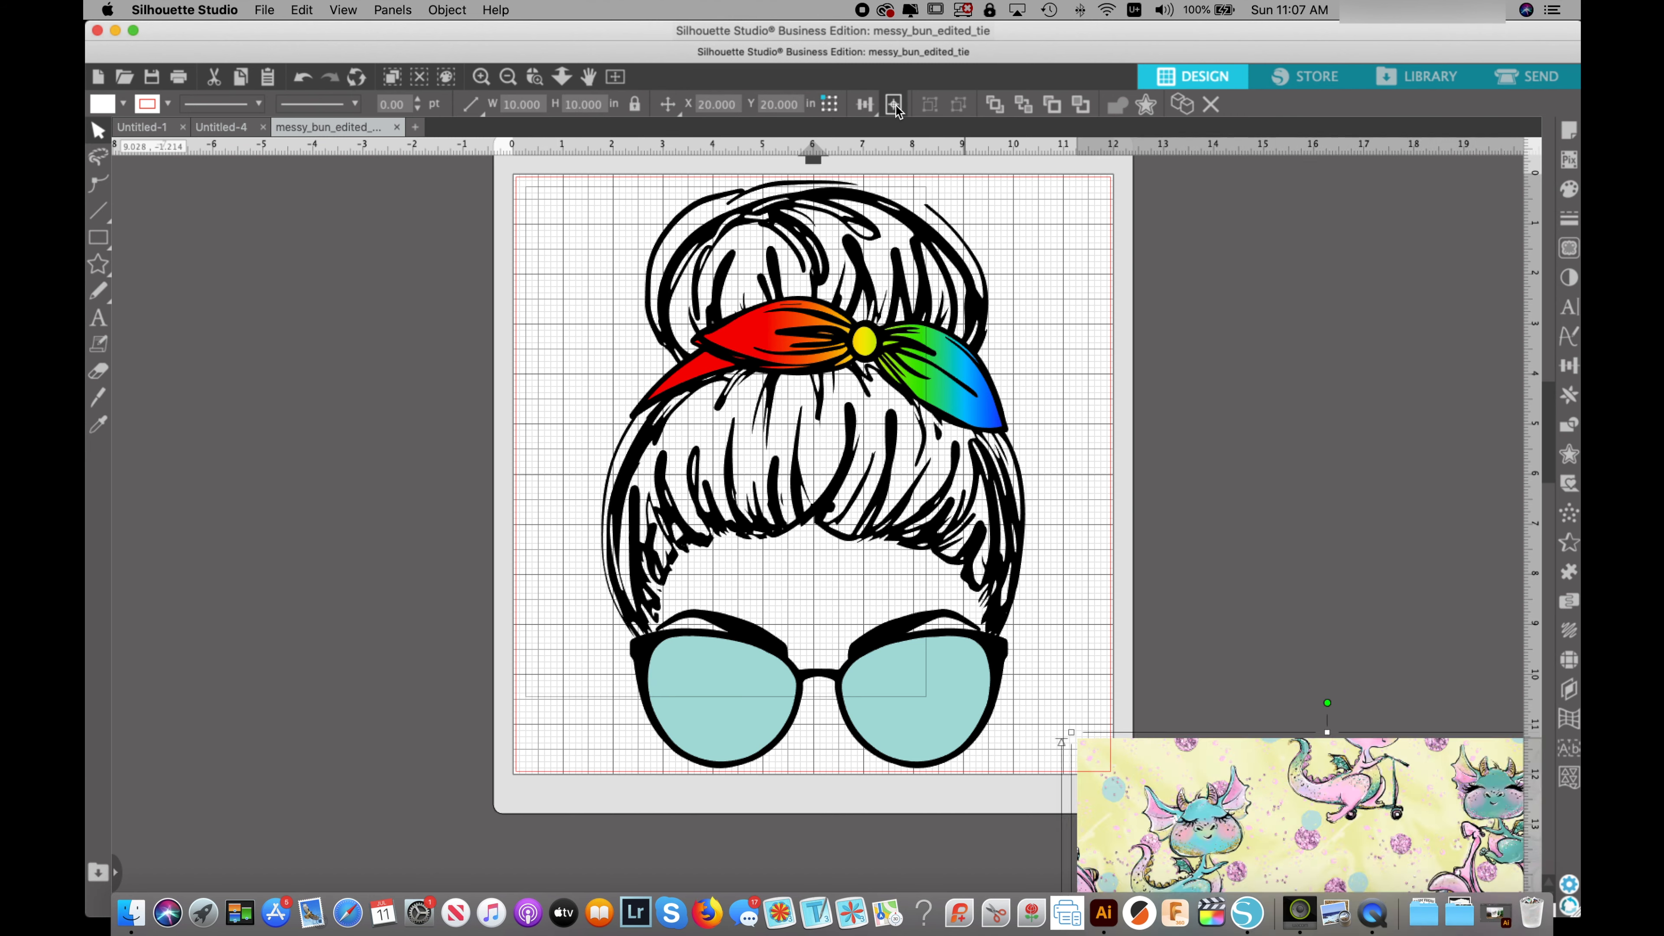
{"action": "left_click_drag", "start_coordinate": [988, 378], "coordinate": [1003, 432]}
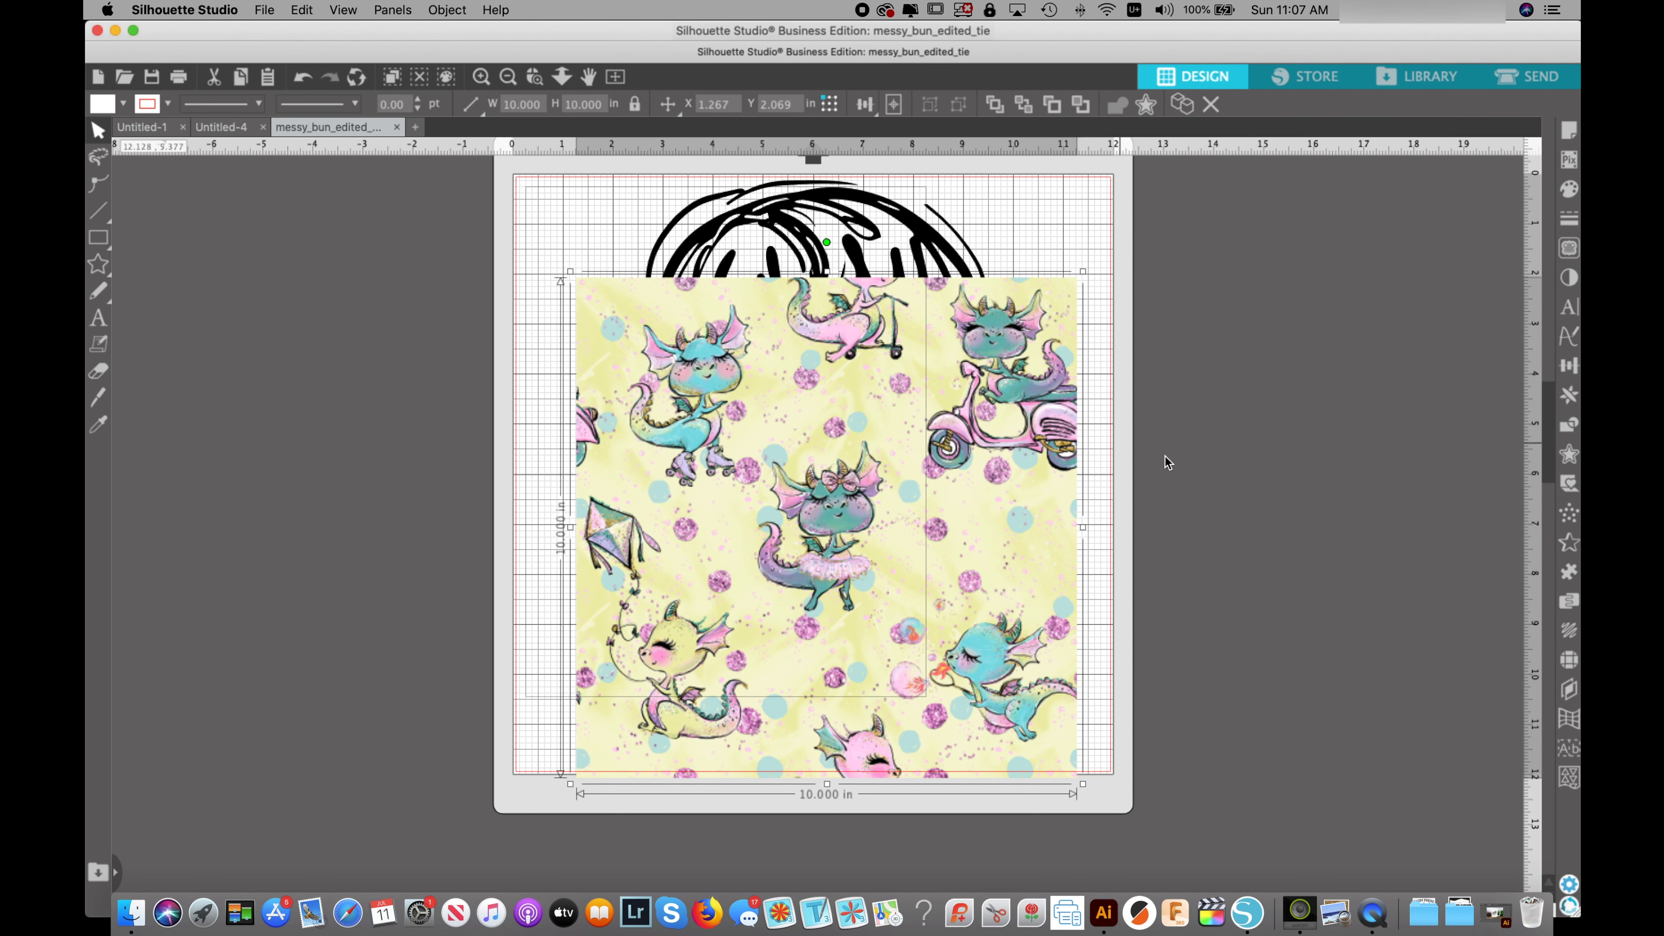
{"action": "left_click", "coordinate": [1024, 103]}
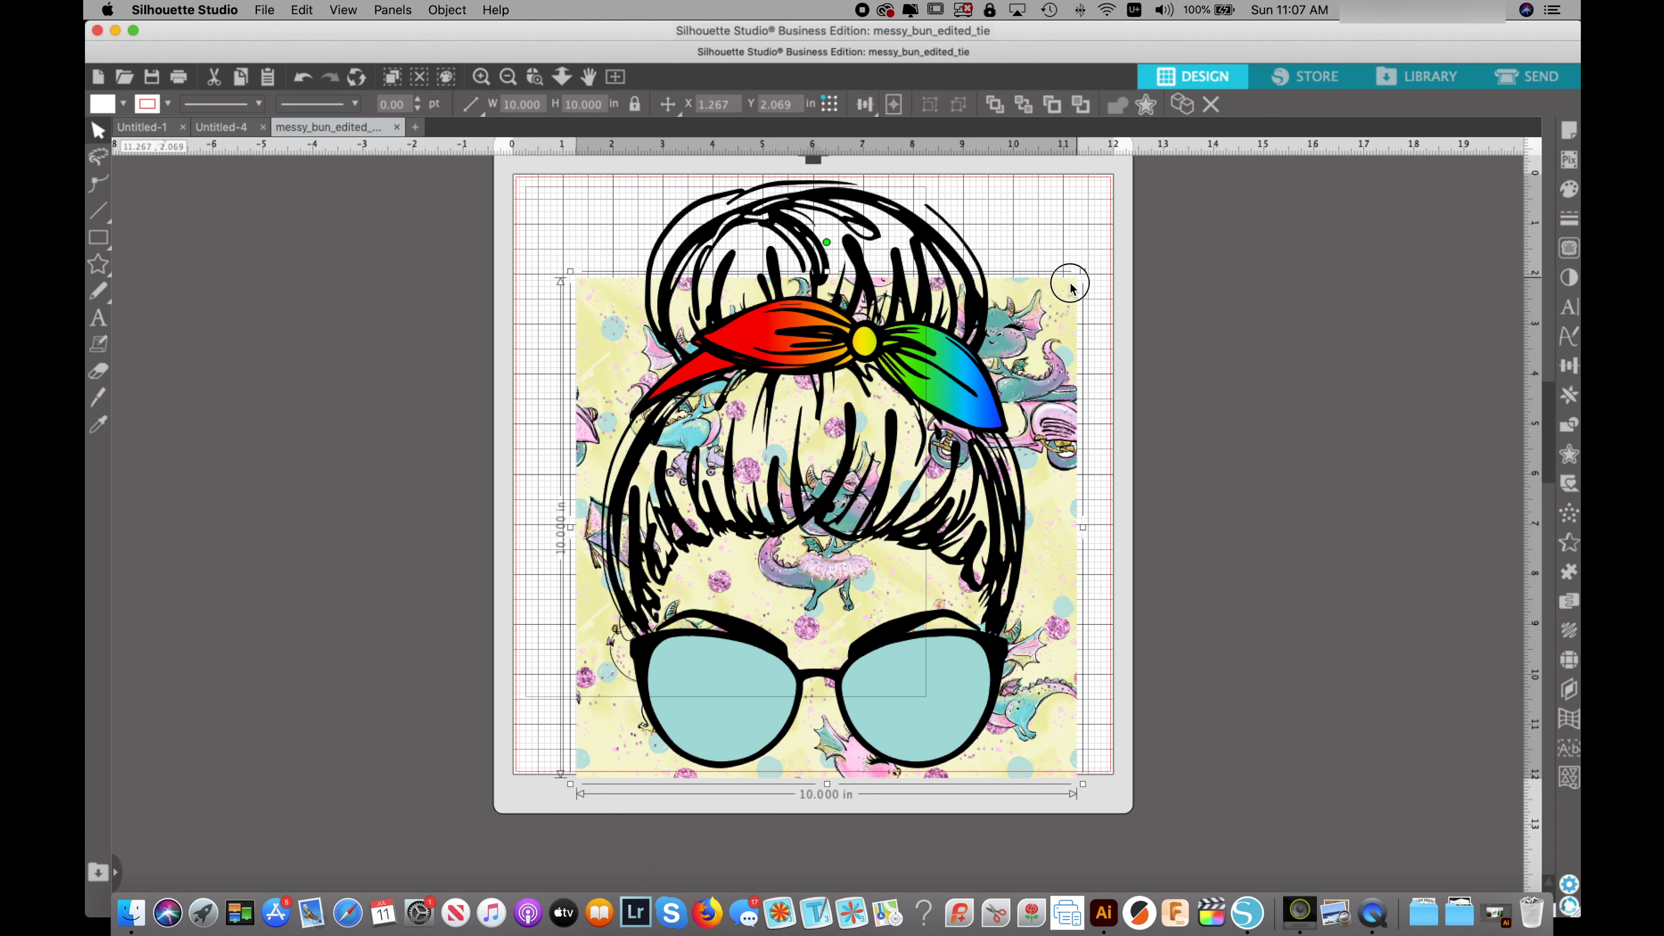
- Scale the dragon paper to about 9.37 inches wide and position it to cover both the headband and the lenses
{"action": "left_click_drag", "start_coordinate": [1071, 287], "coordinate": [1030, 323]}
{"action": "left_click_drag", "start_coordinate": [624, 380], "coordinate": [638, 340]}
{"action": "left_click_drag", "start_coordinate": [1046, 751], "coordinate": [1068, 773]}
{"action": "mouse_move", "coordinate": [1043, 360]}
{"action": "left_mouse_down"}
{"action": "mouse_move", "coordinate": [1047, 298]}
{"action": "mouse_move", "coordinate": [1037, 366]}
{"action": "left_mouse_up"}
{"action": "left_click", "coordinate": [1142, 343]}
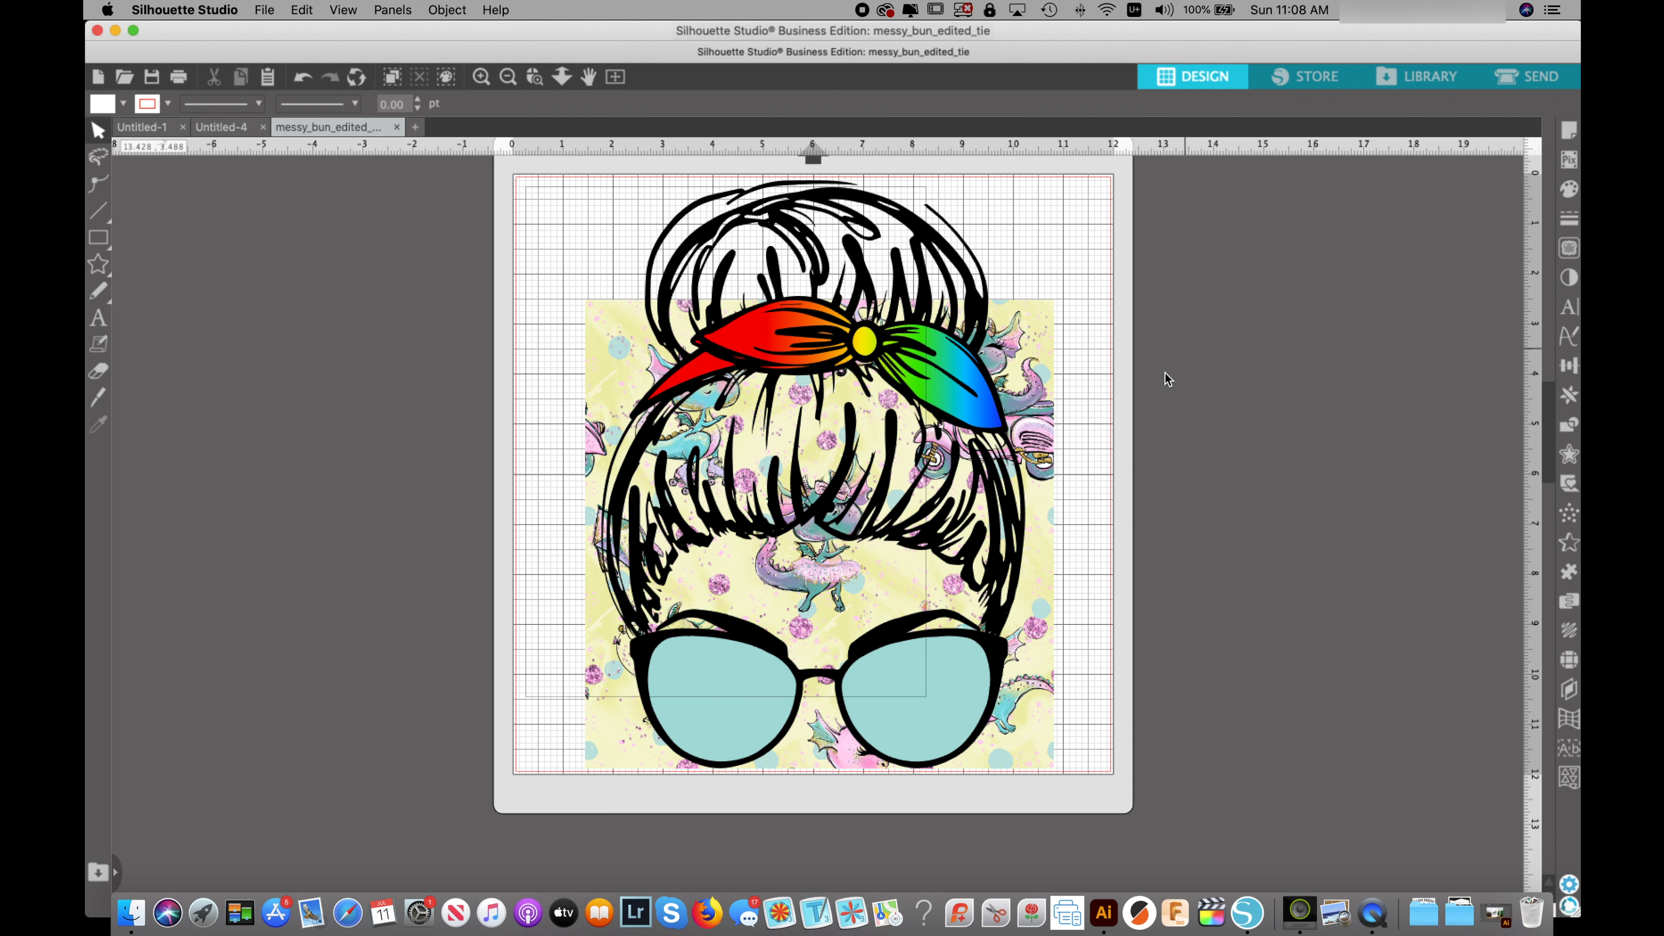
- Crop the dragon paper to the shapes of the headband and the sunglasses lenses
{"action": "left_click", "coordinate": [971, 408]}
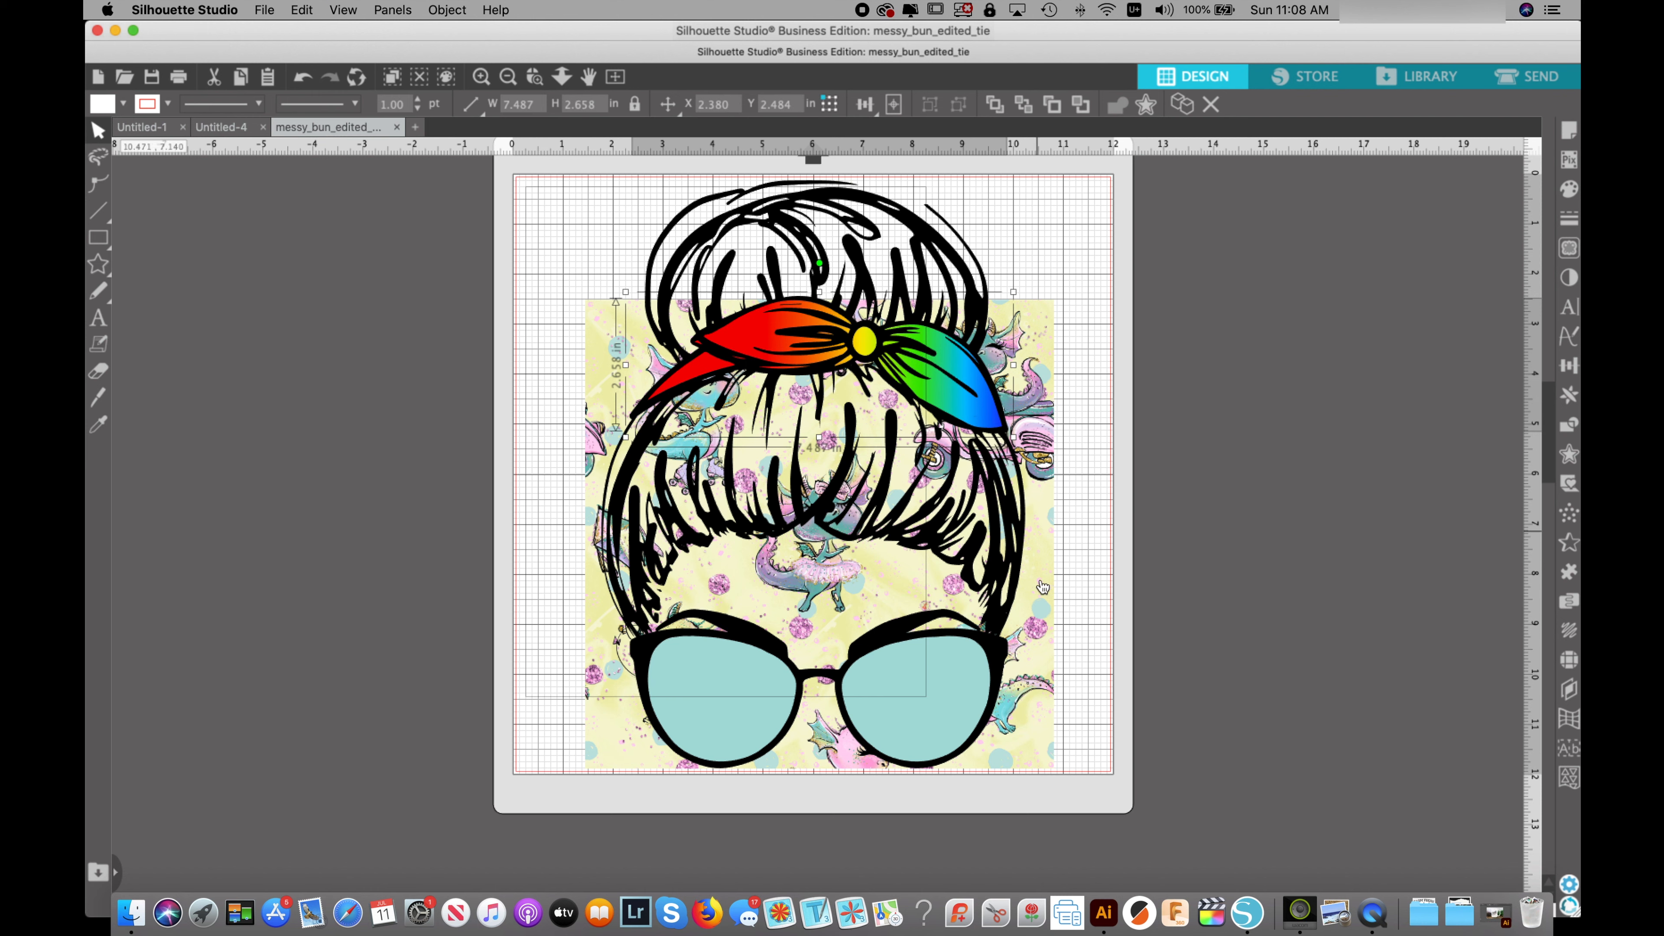
{"action": "left_click", "coordinate": [938, 707]}
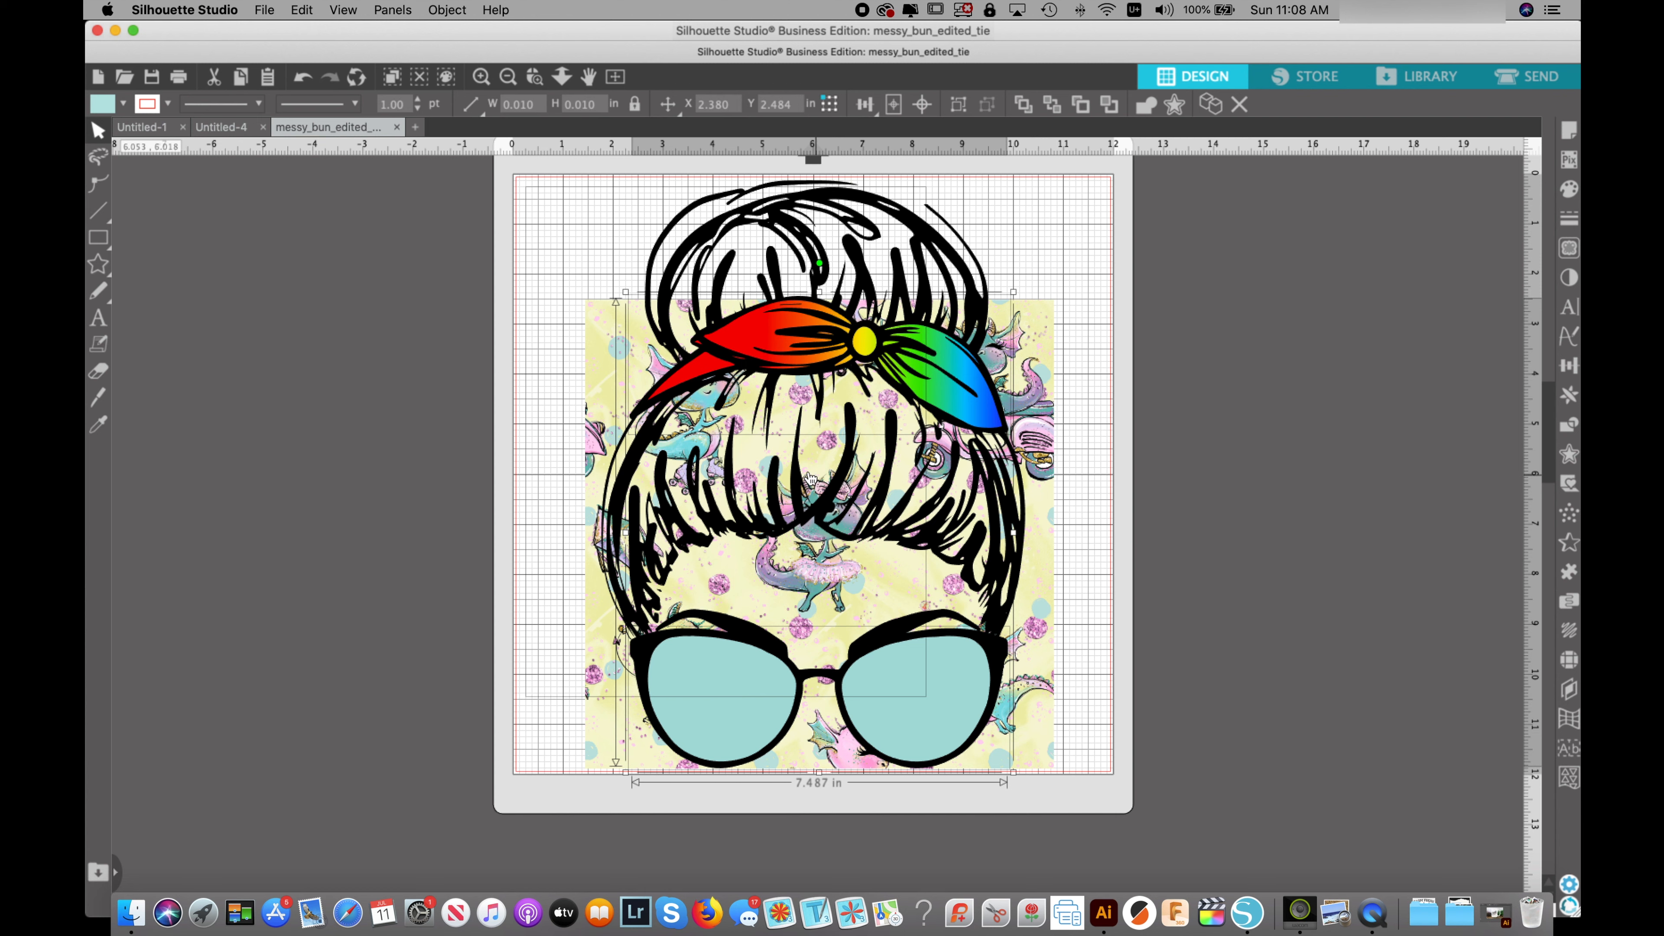
{"action": "left_click", "coordinate": [1047, 757]}
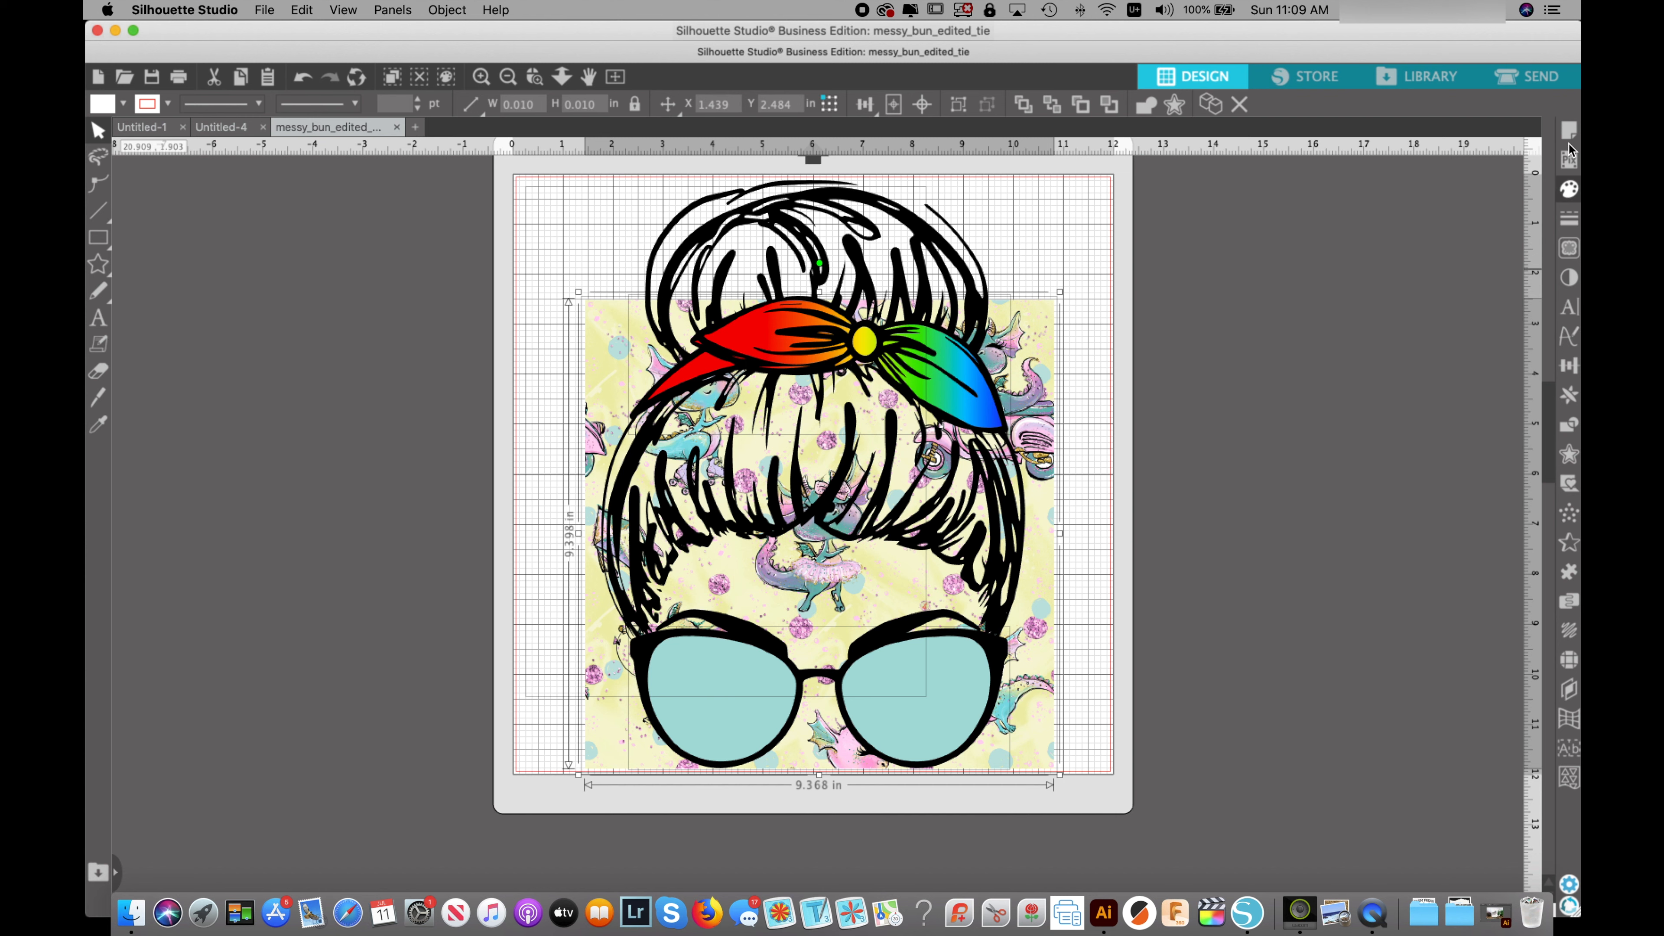
{"action": "left_click", "coordinate": [1568, 427]}
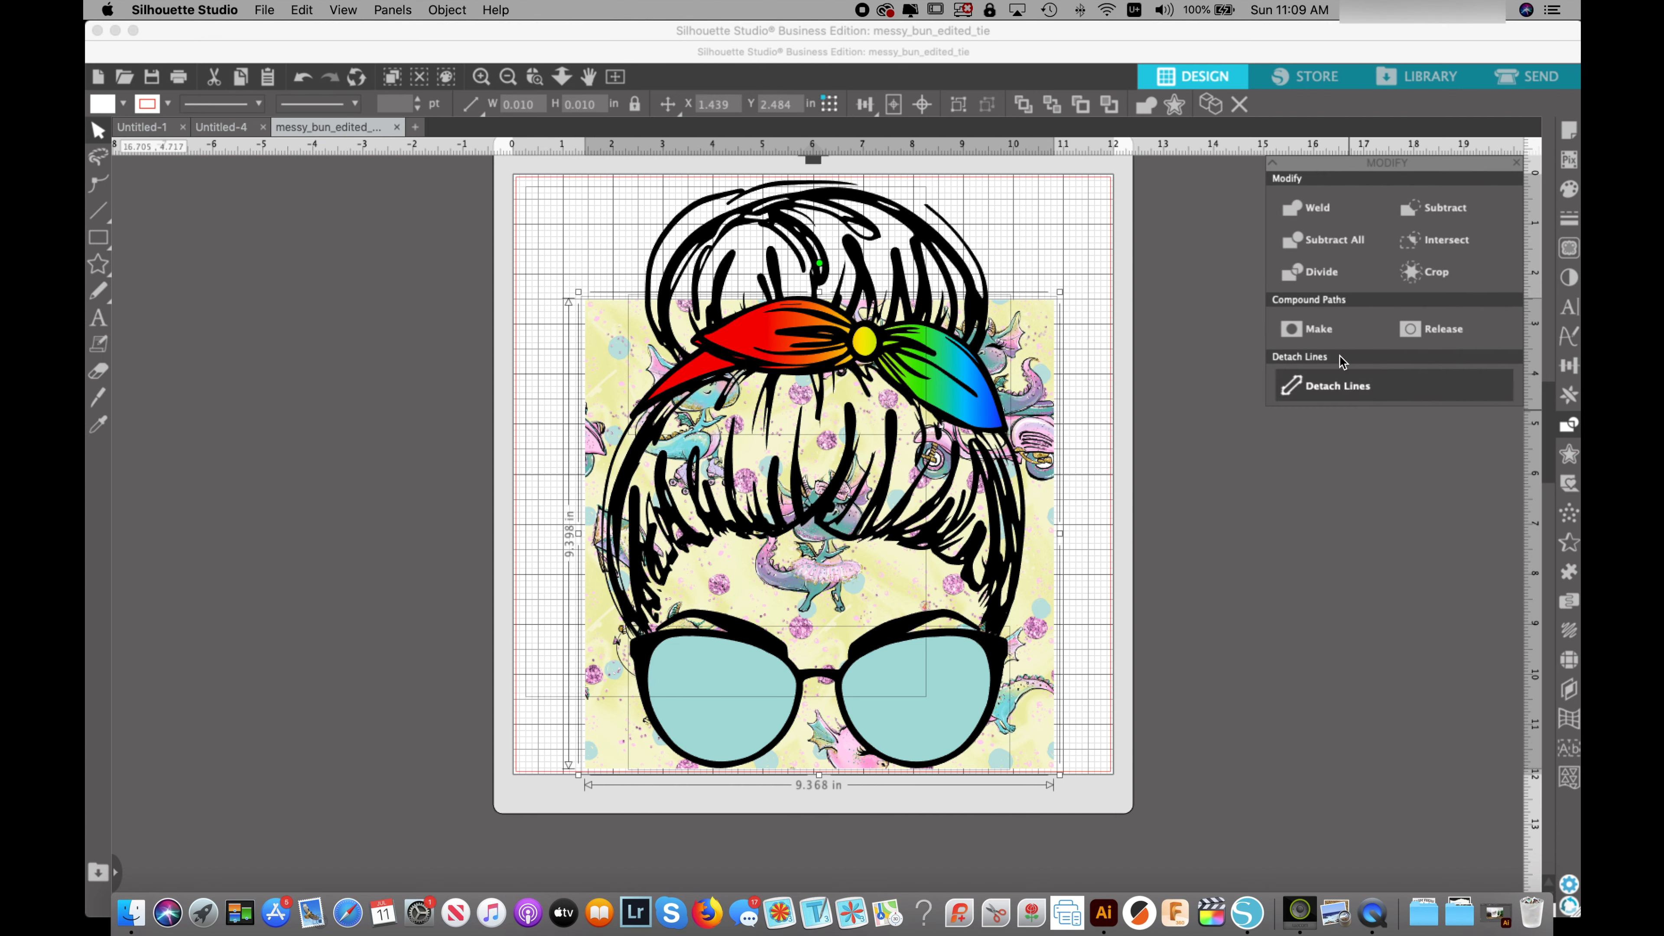
{"action": "left_click", "coordinate": [1446, 278]}
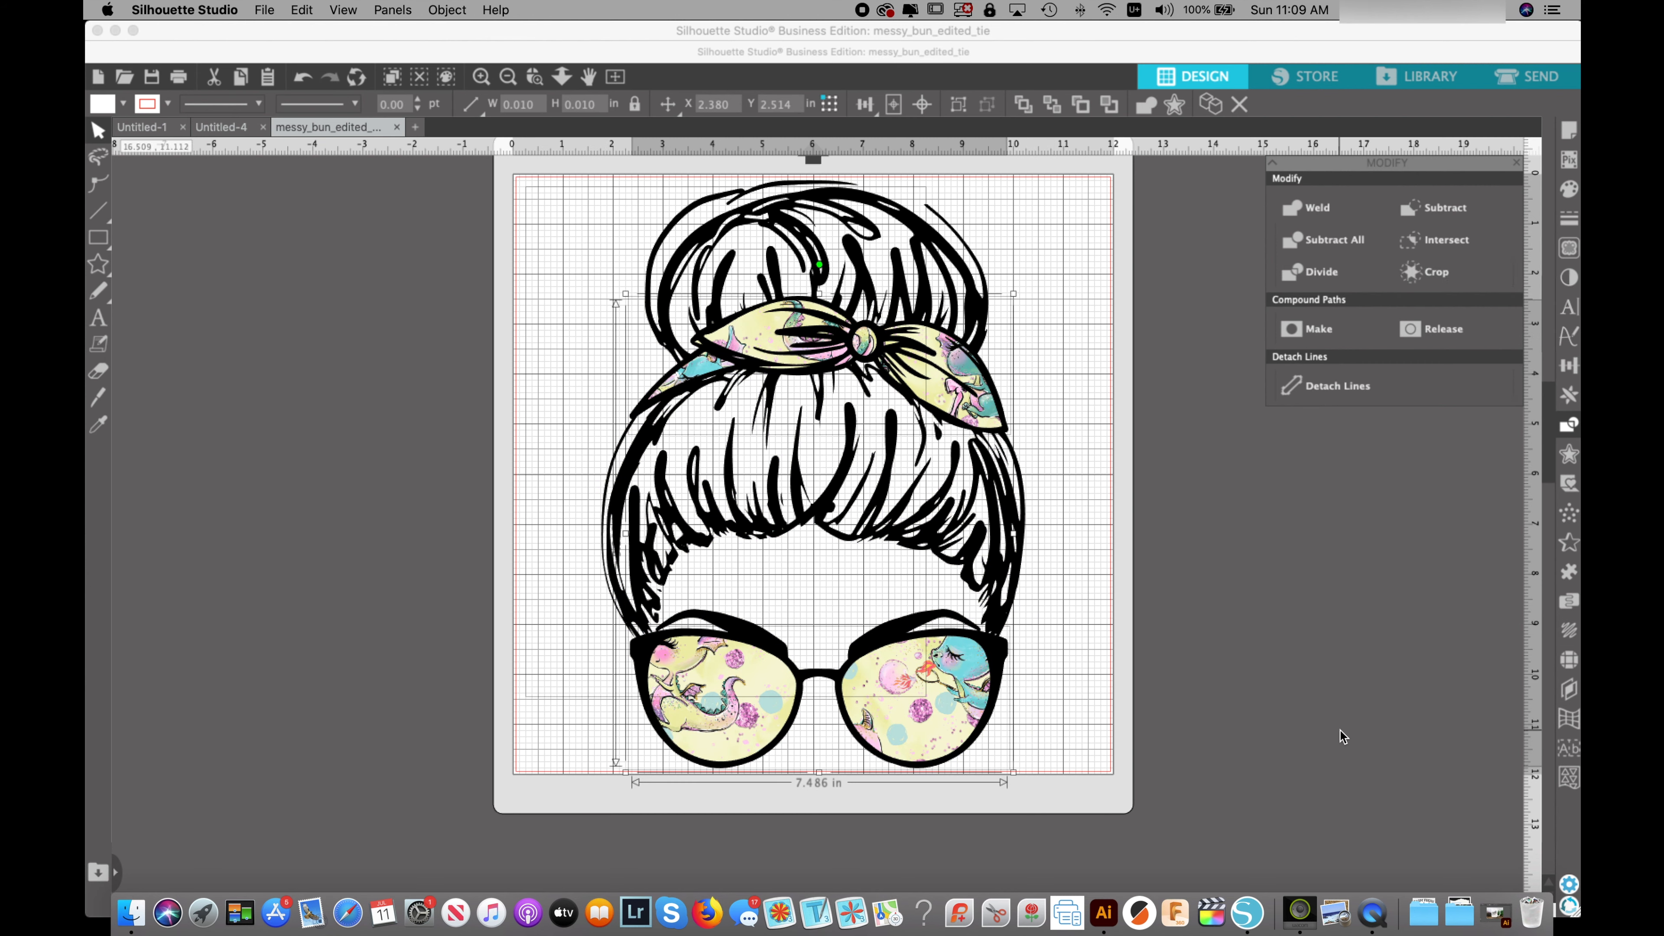
{"action": "left_click", "coordinate": [1254, 740]}
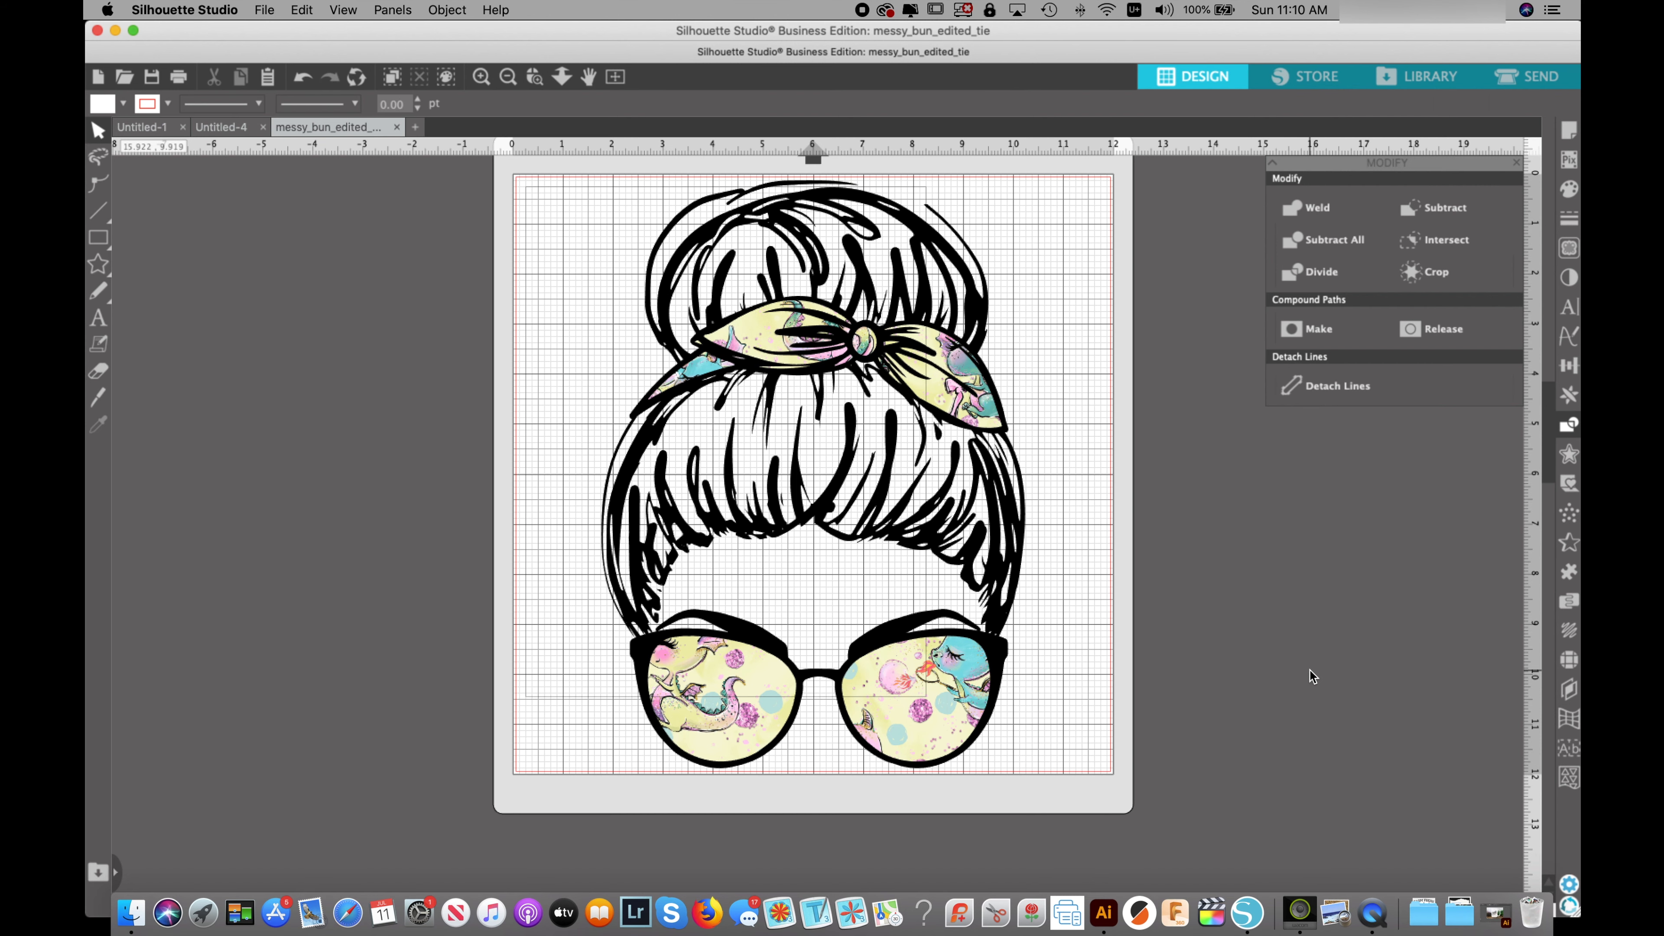
- Undo the crop, try scaling down the headband, lenses and dragon paper together, and undo the scaling
{"action": "key", "text": "super+a"}
{"action": "key", "text": "super+z"}
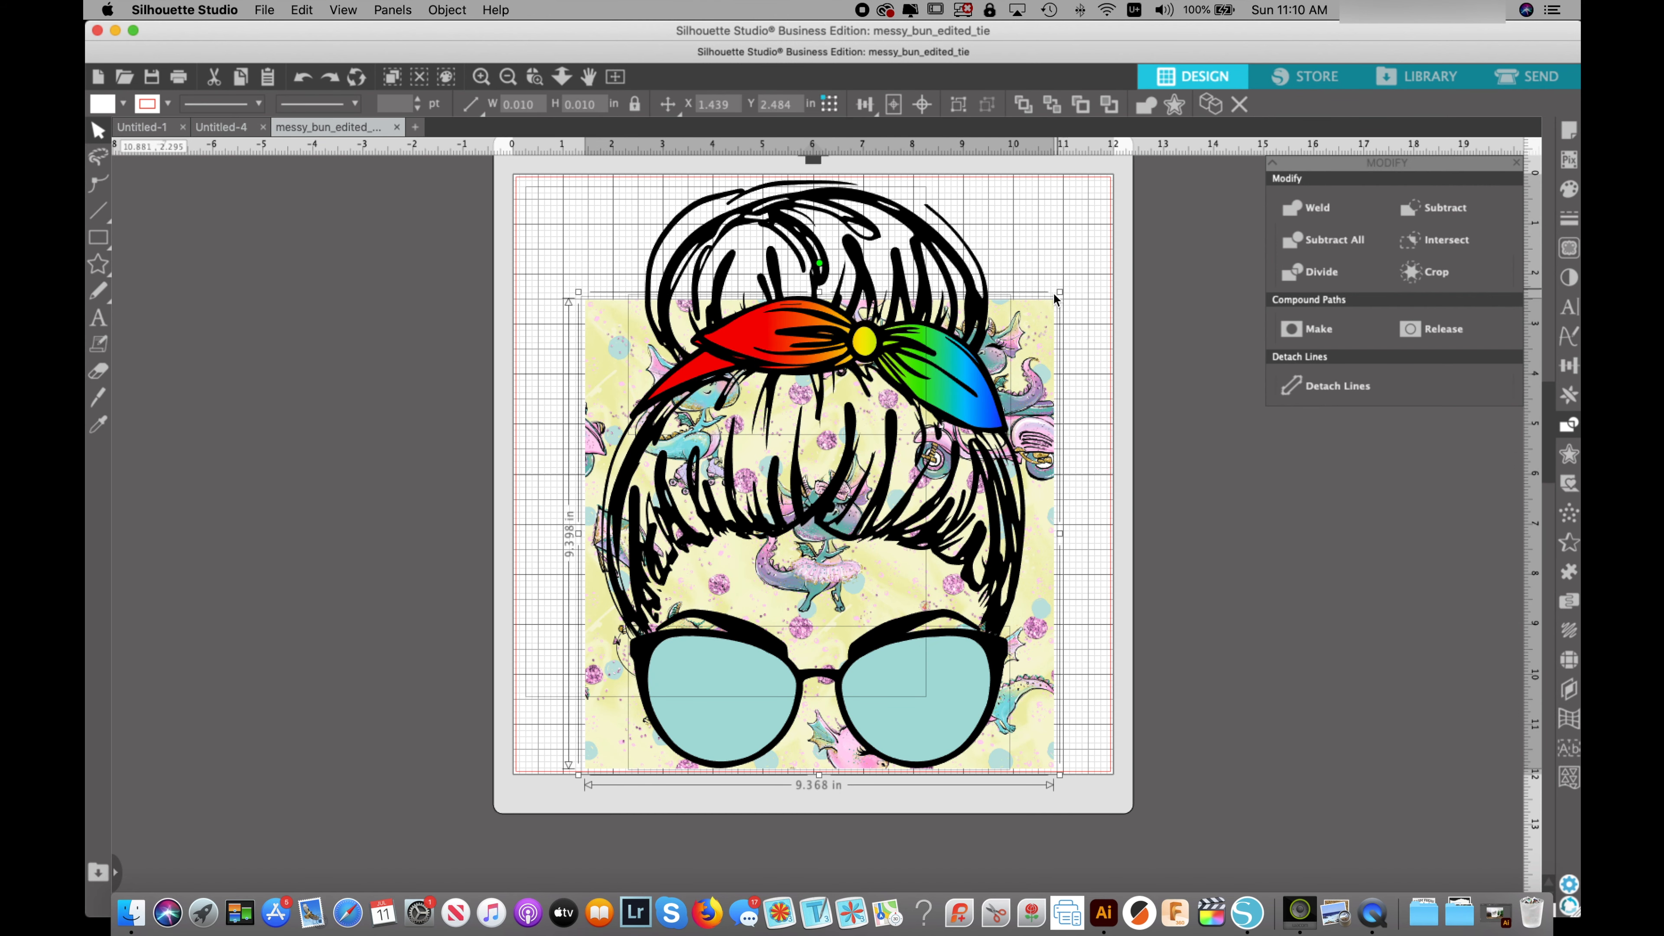
{"action": "left_click_drag", "start_coordinate": [1059, 292], "coordinate": [961, 413]}
{"action": "key", "text": "super+z"}
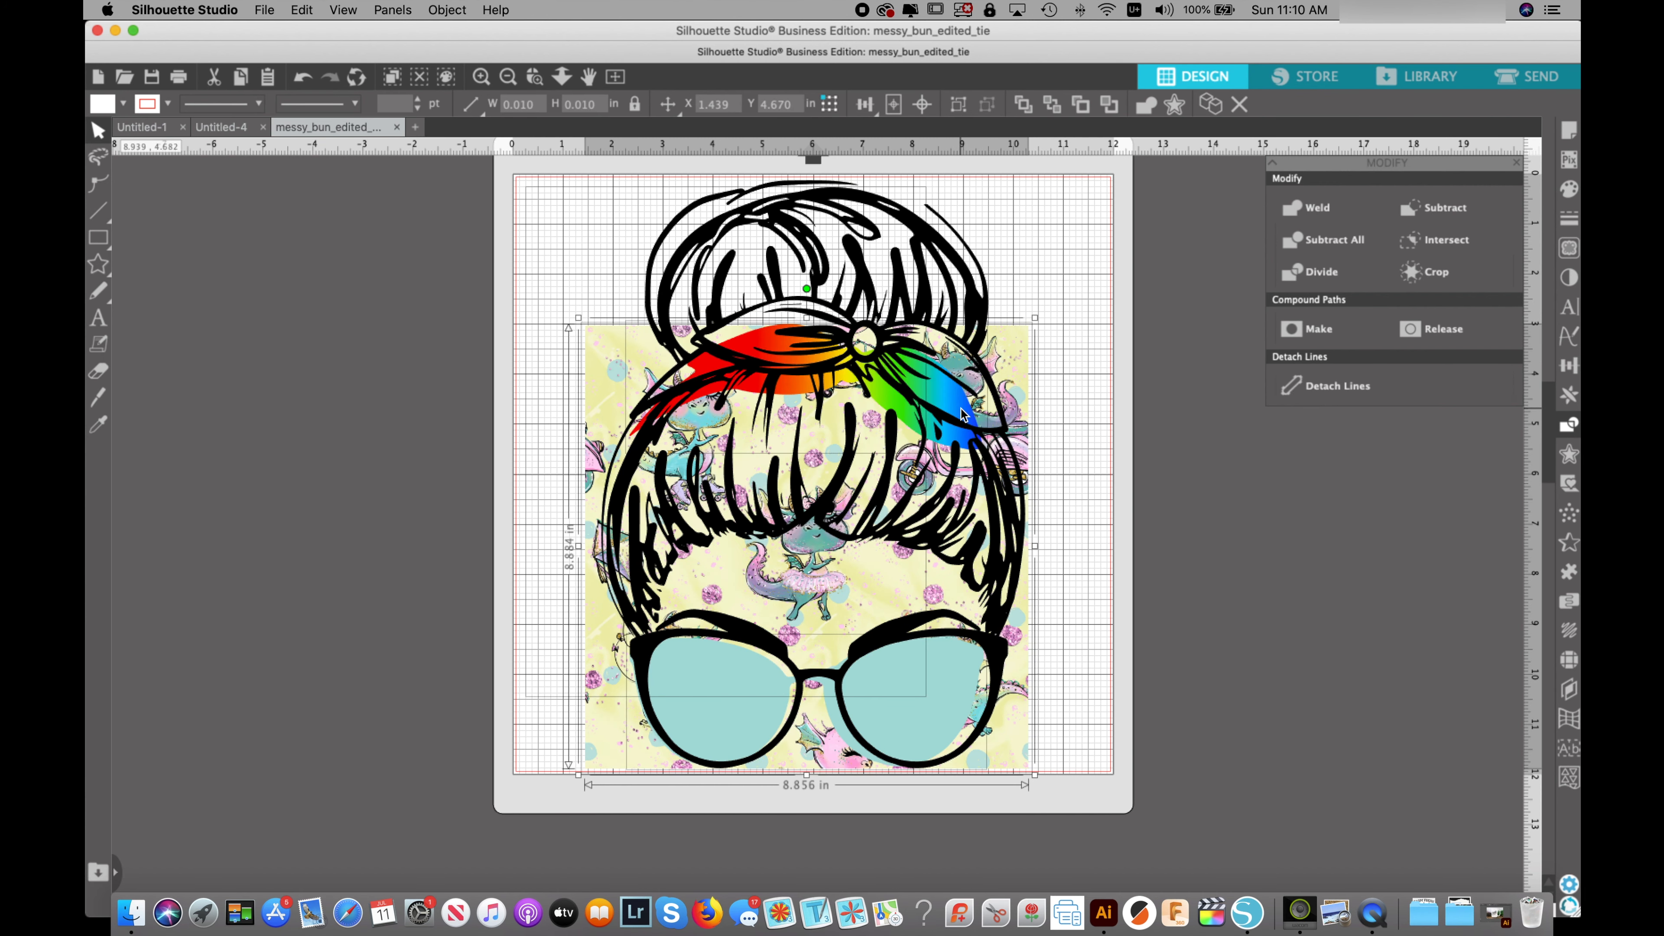
- Scale only the dragon paper to about 7.93 inches square and move it down behind the sunglasses
{"action": "left_click", "coordinate": [961, 408]}
{"action": "left_click", "coordinate": [1038, 334]}
{"action": "left_click_drag", "start_coordinate": [1059, 293], "coordinate": [988, 365]}
{"action": "left_click_drag", "start_coordinate": [799, 662], "coordinate": [824, 892]}
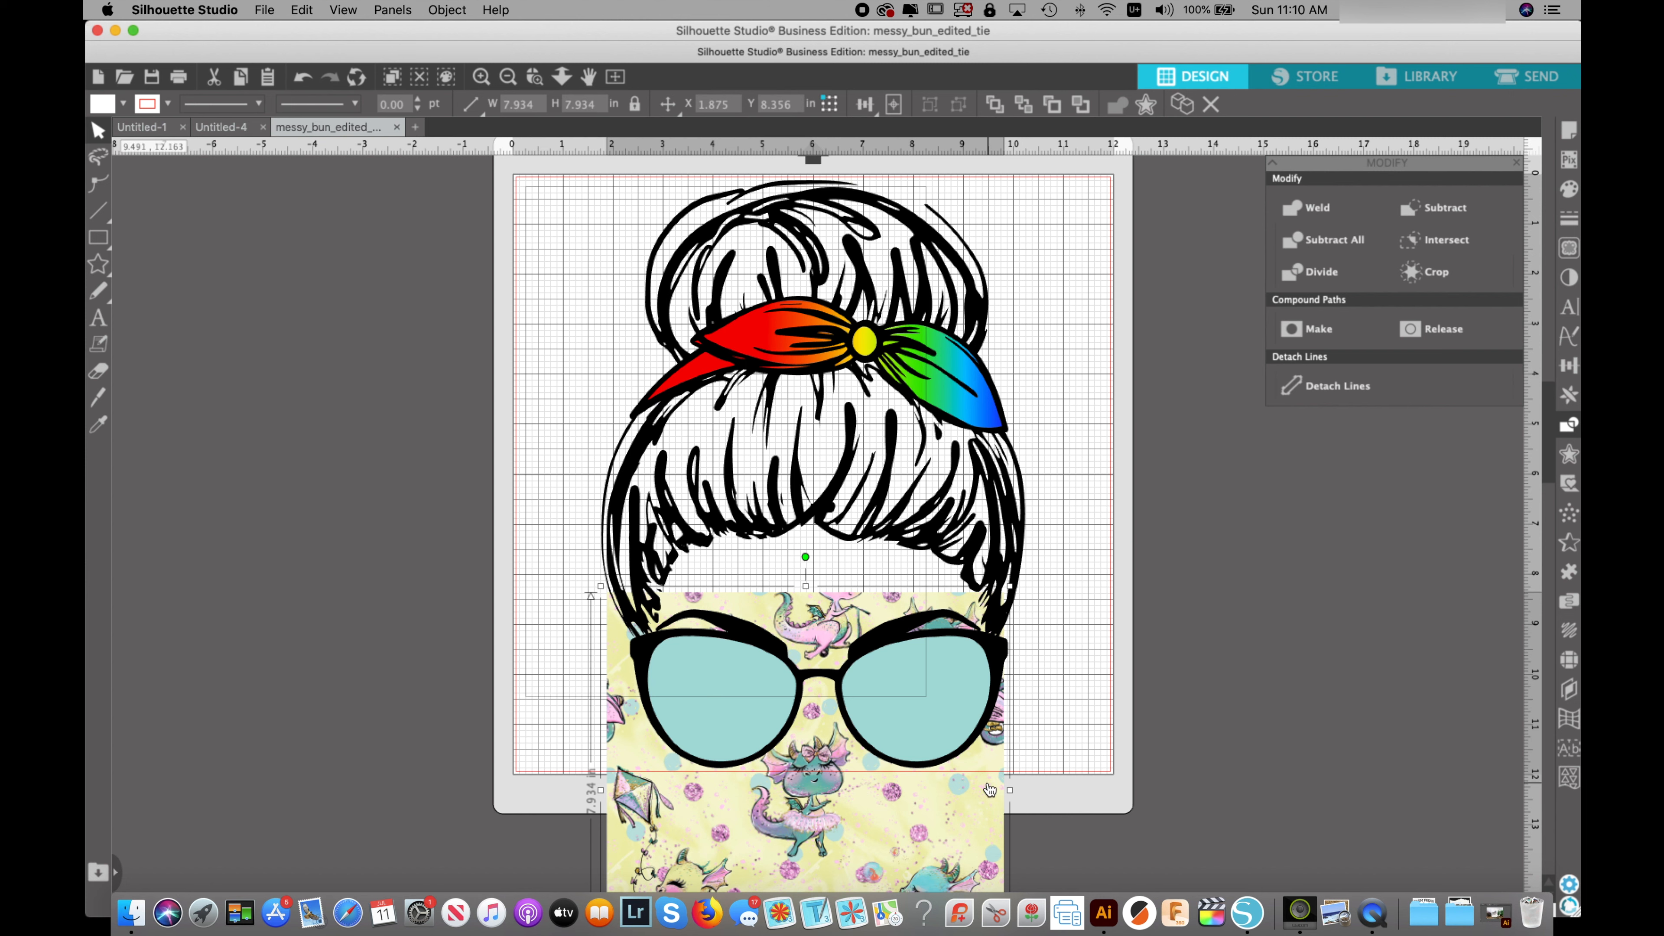
- Crop the dragon paper to the shapes of the sunglasses lenses only
{"action": "left_click", "coordinate": [941, 708]}
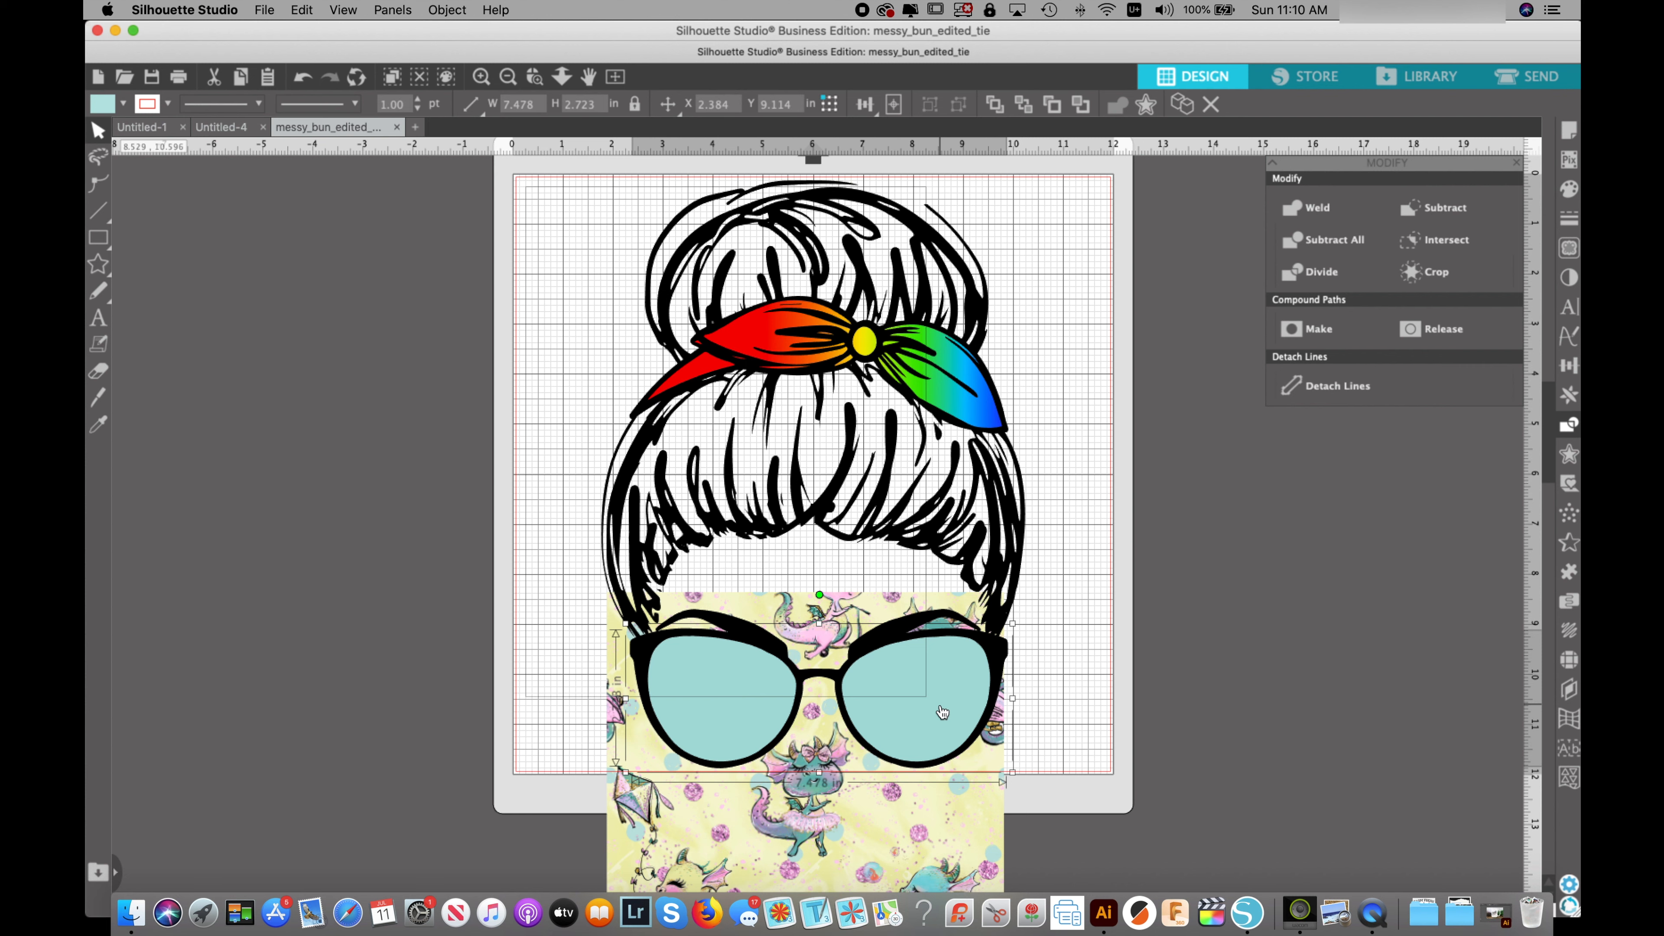
{"action": "left_click", "coordinate": [980, 805]}
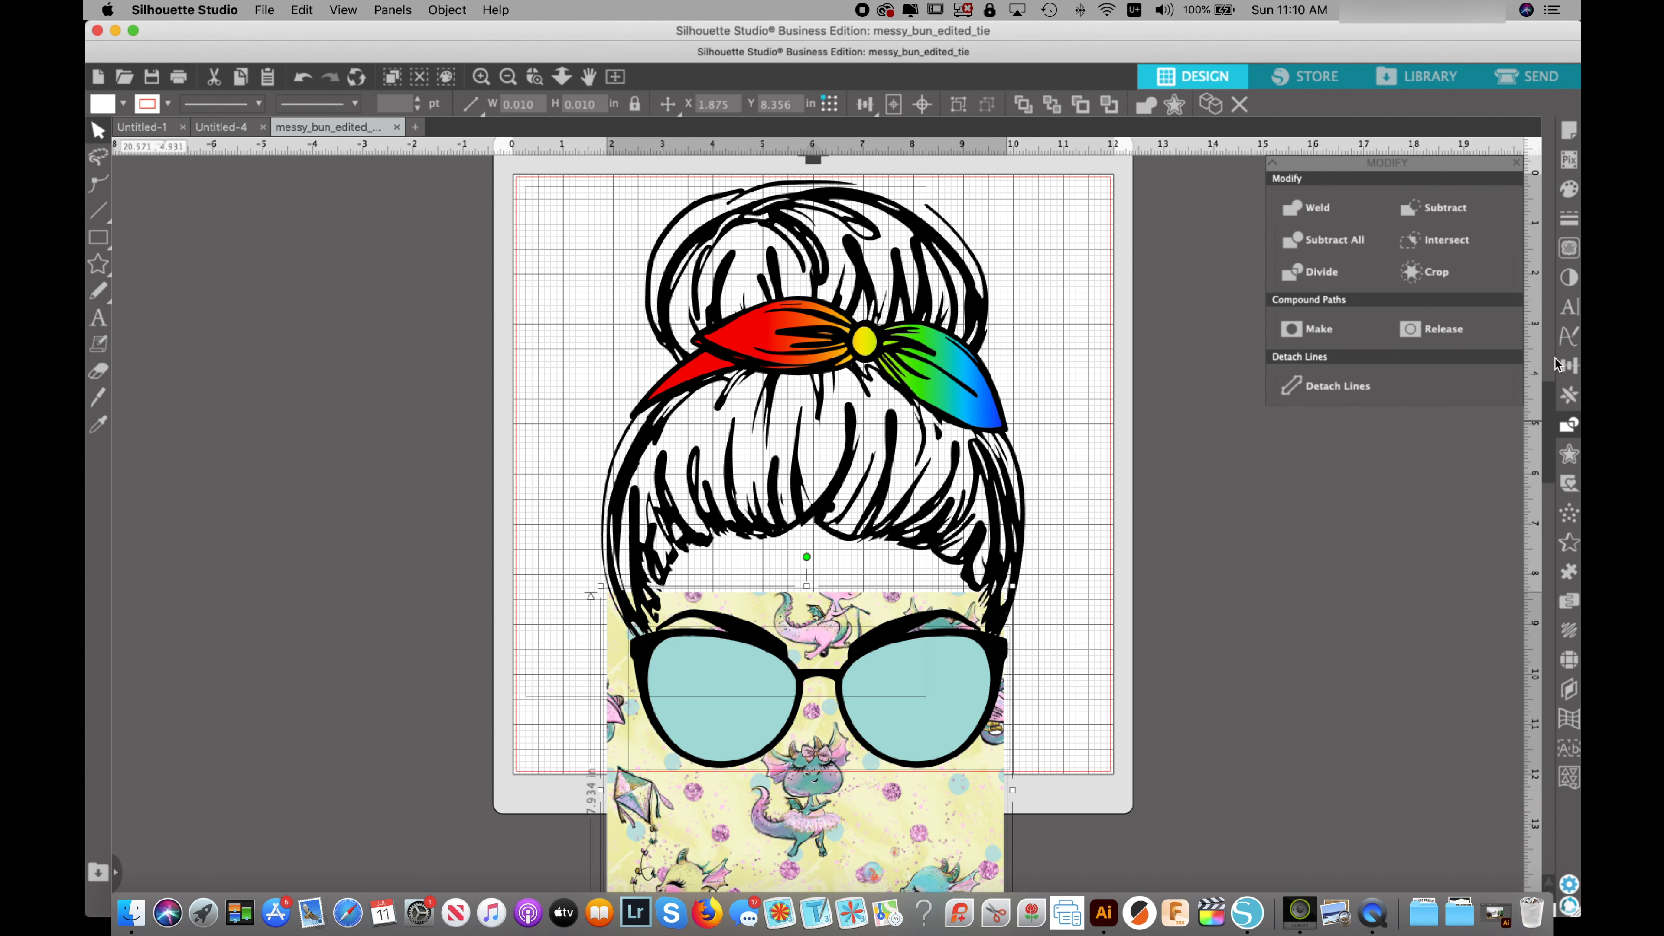
{"action": "left_click", "coordinate": [1436, 275]}
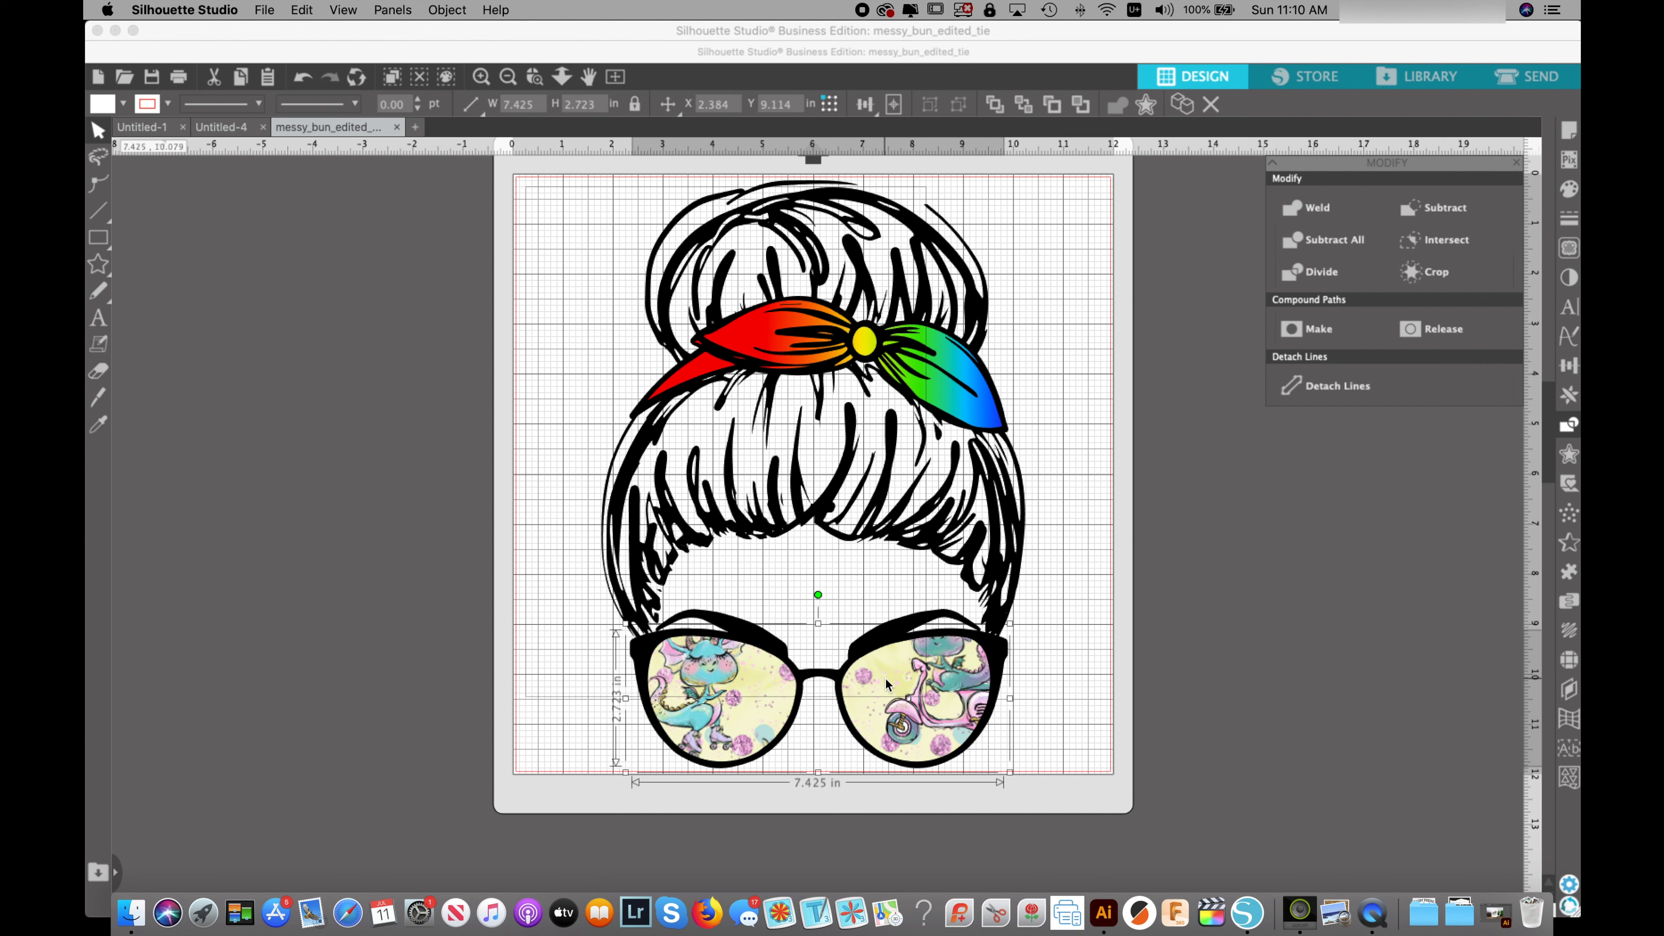
{"action": "left_click", "coordinate": [1137, 710]}
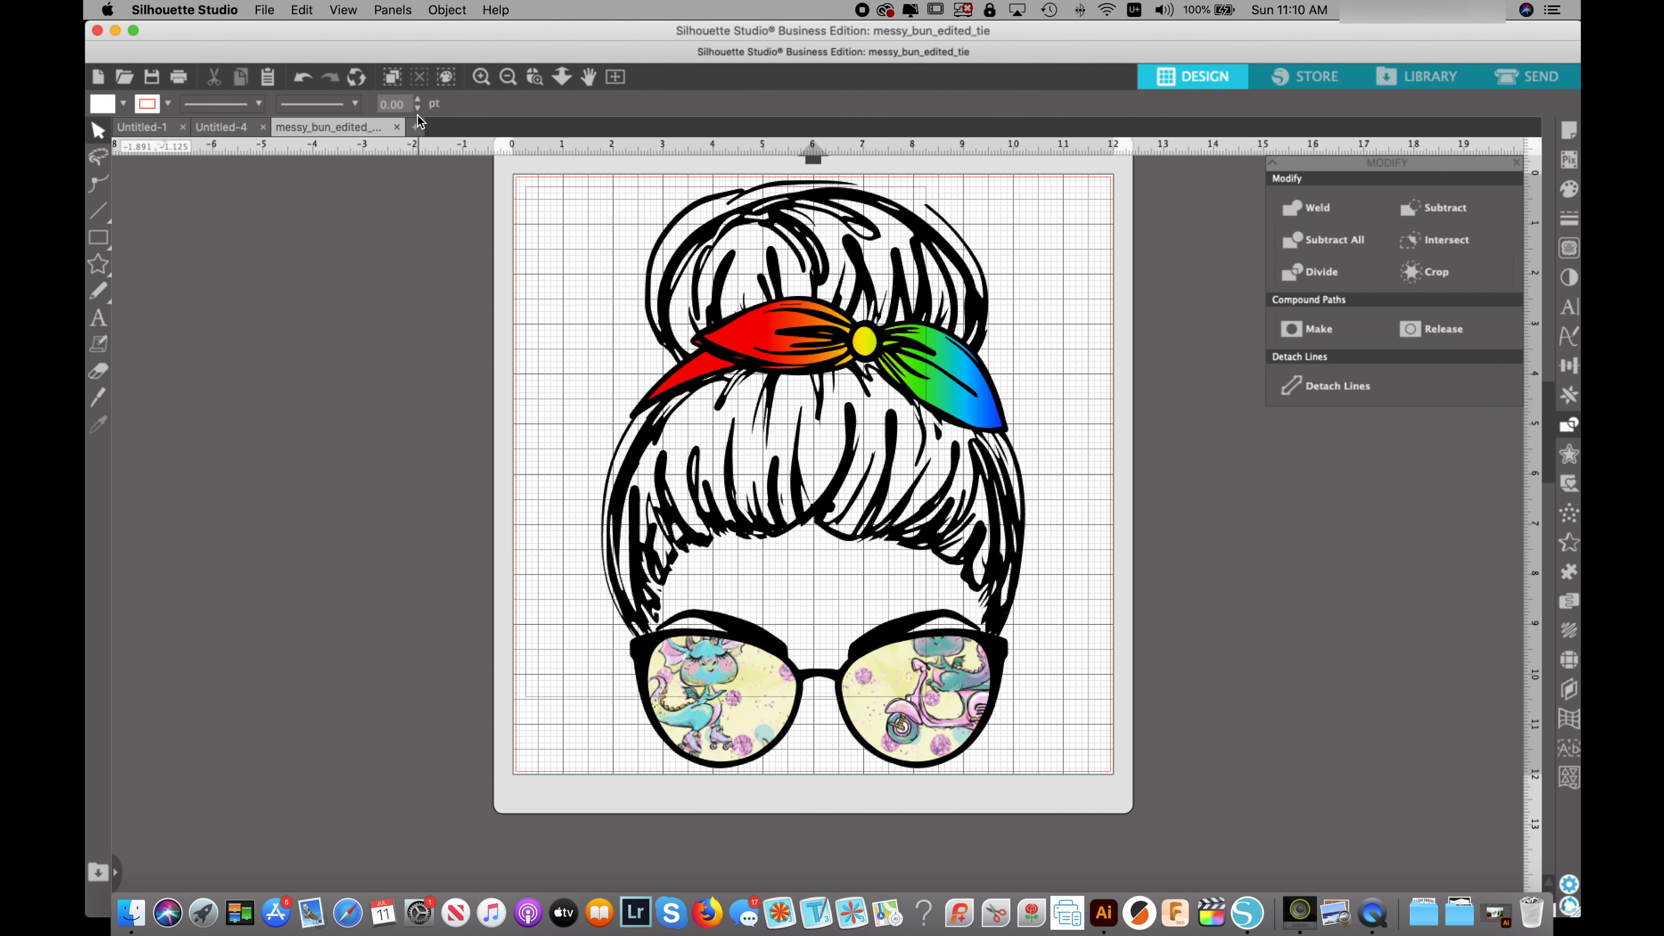
- Merge the balloon digital paper 6.jpg from the Dragons-Karamfila paper folder into the design
{"action": "left_click", "coordinate": [265, 9]}
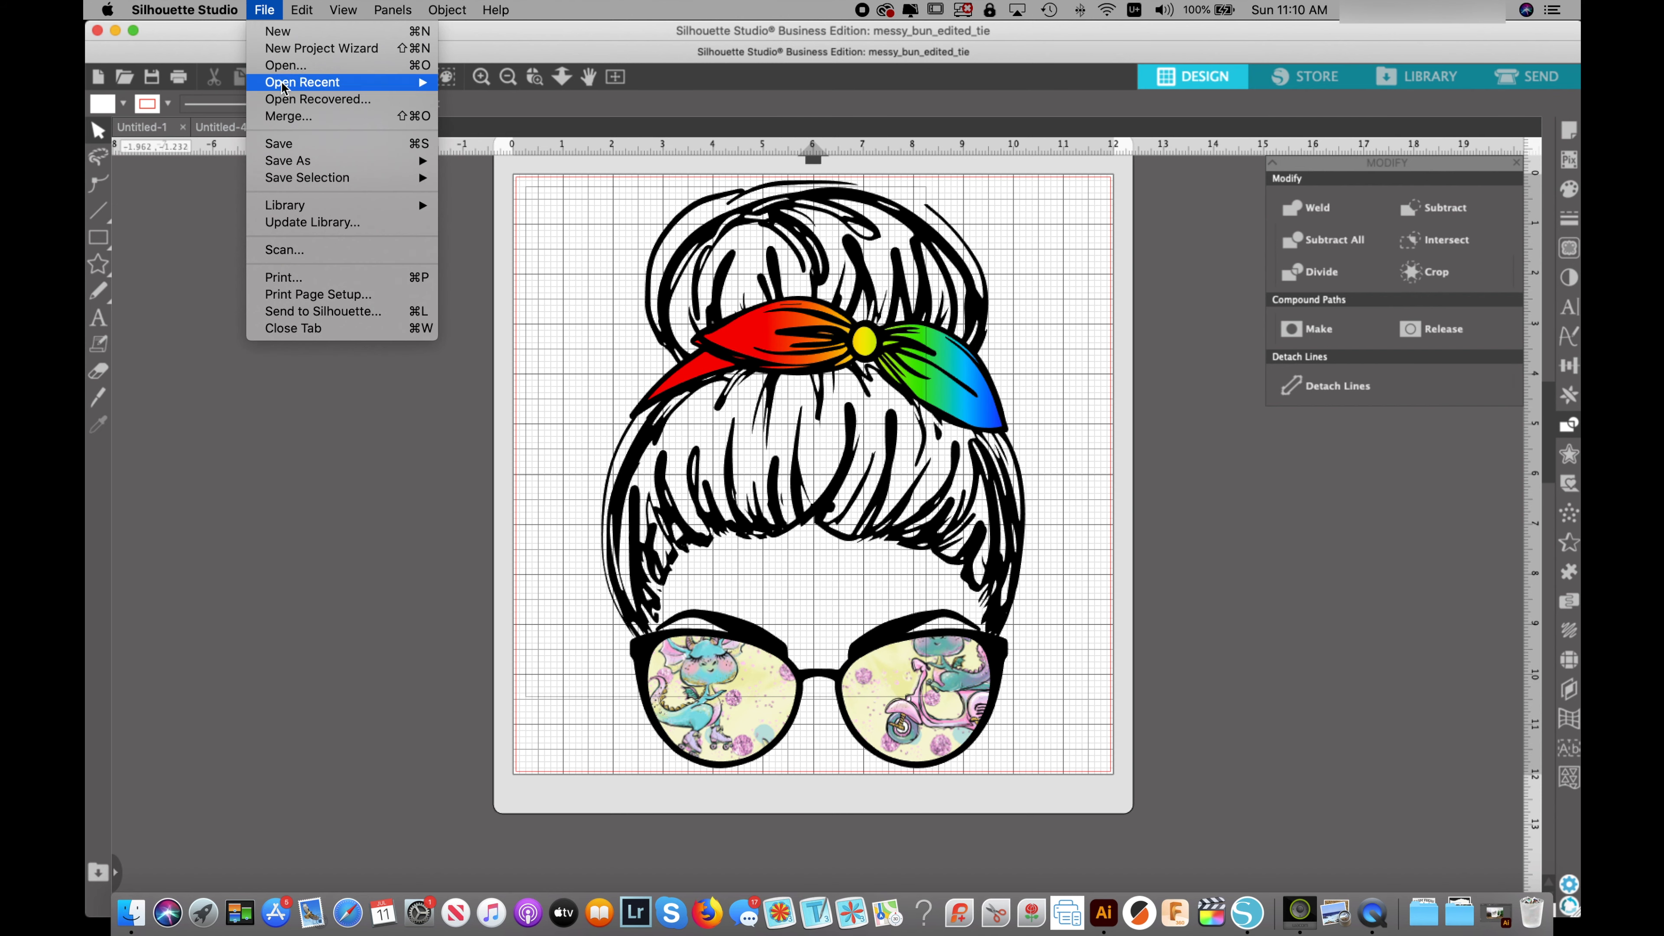
{"action": "left_click", "coordinate": [287, 117]}
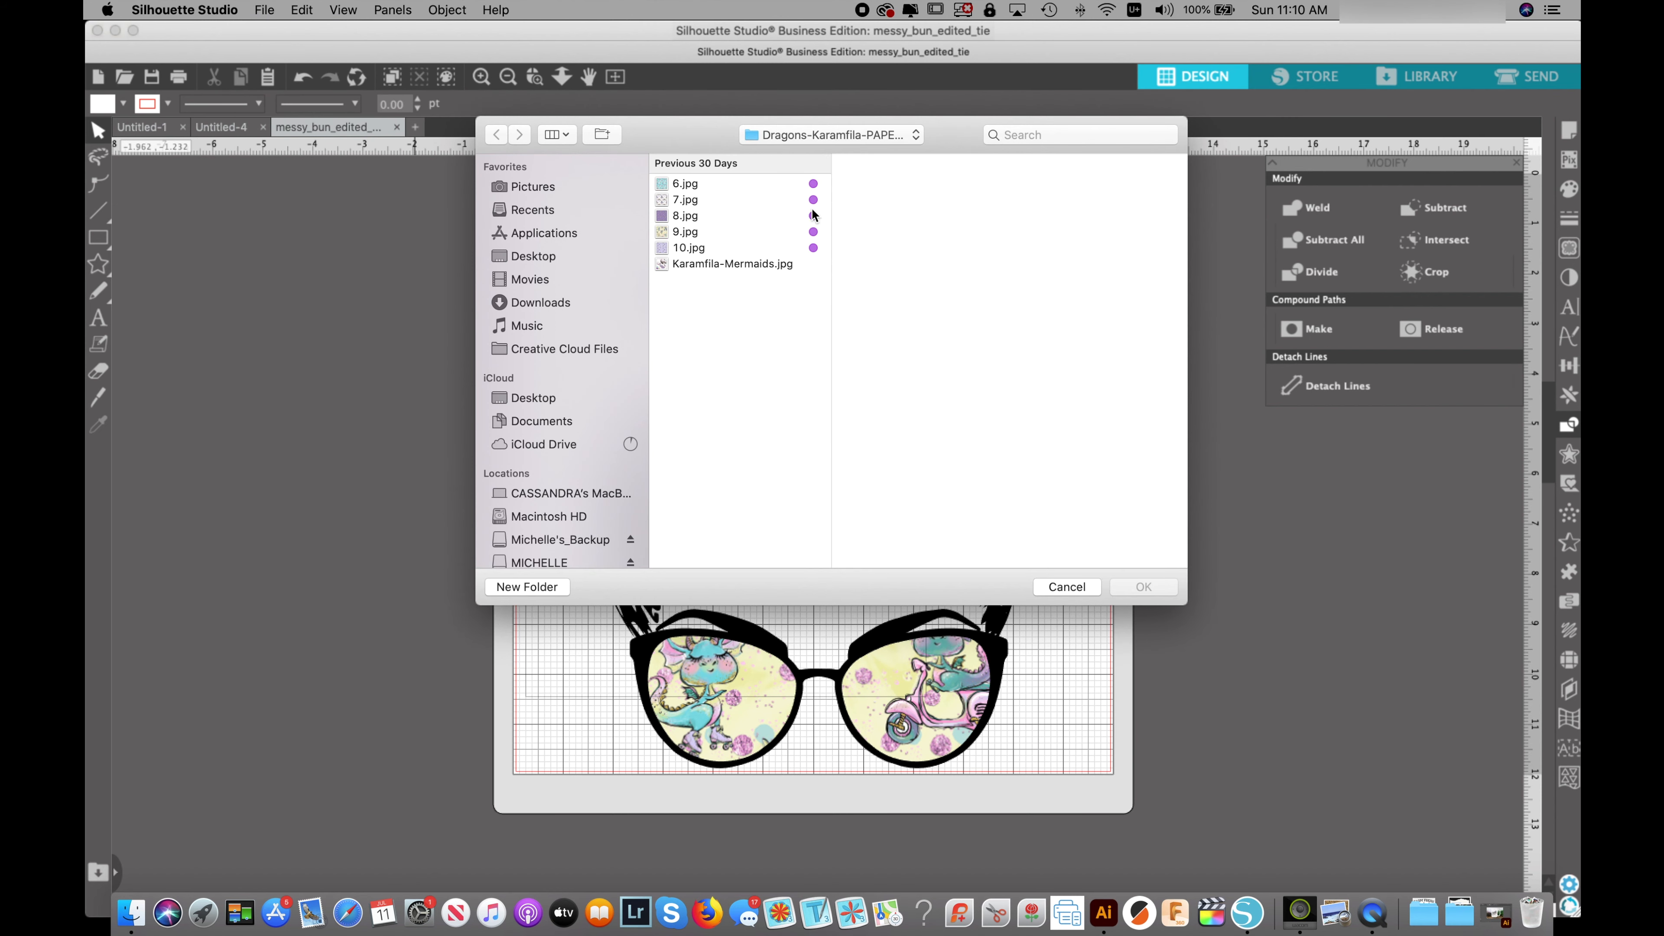
{"action": "left_click", "coordinate": [695, 188]}
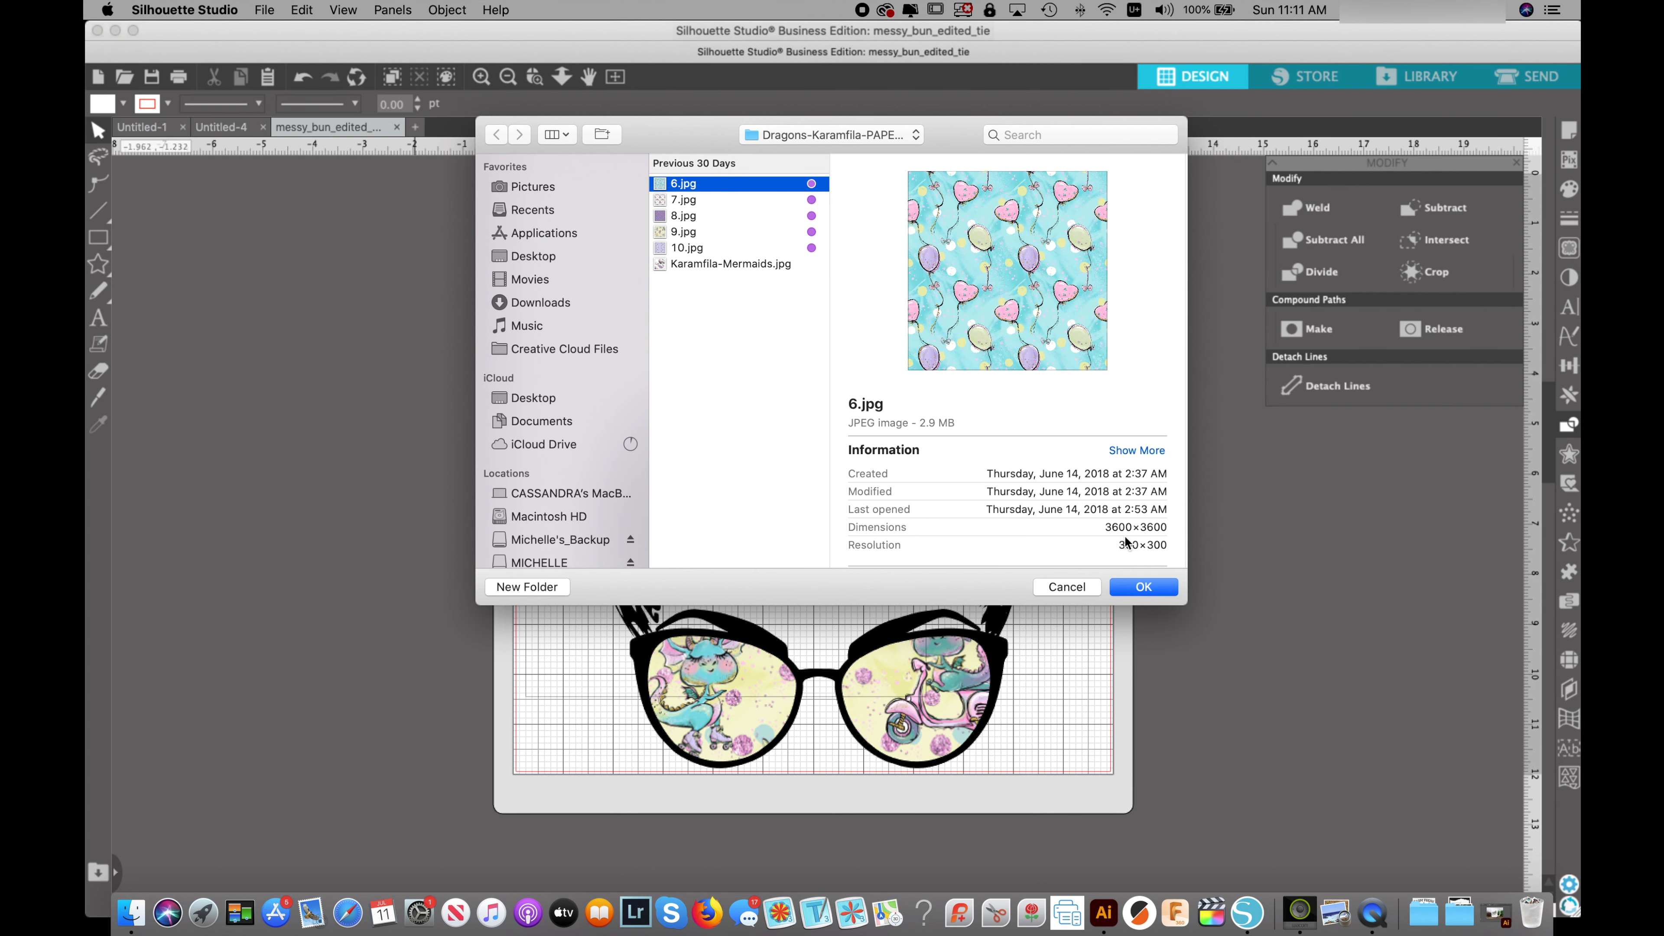
{"action": "left_click", "coordinate": [1145, 587]}
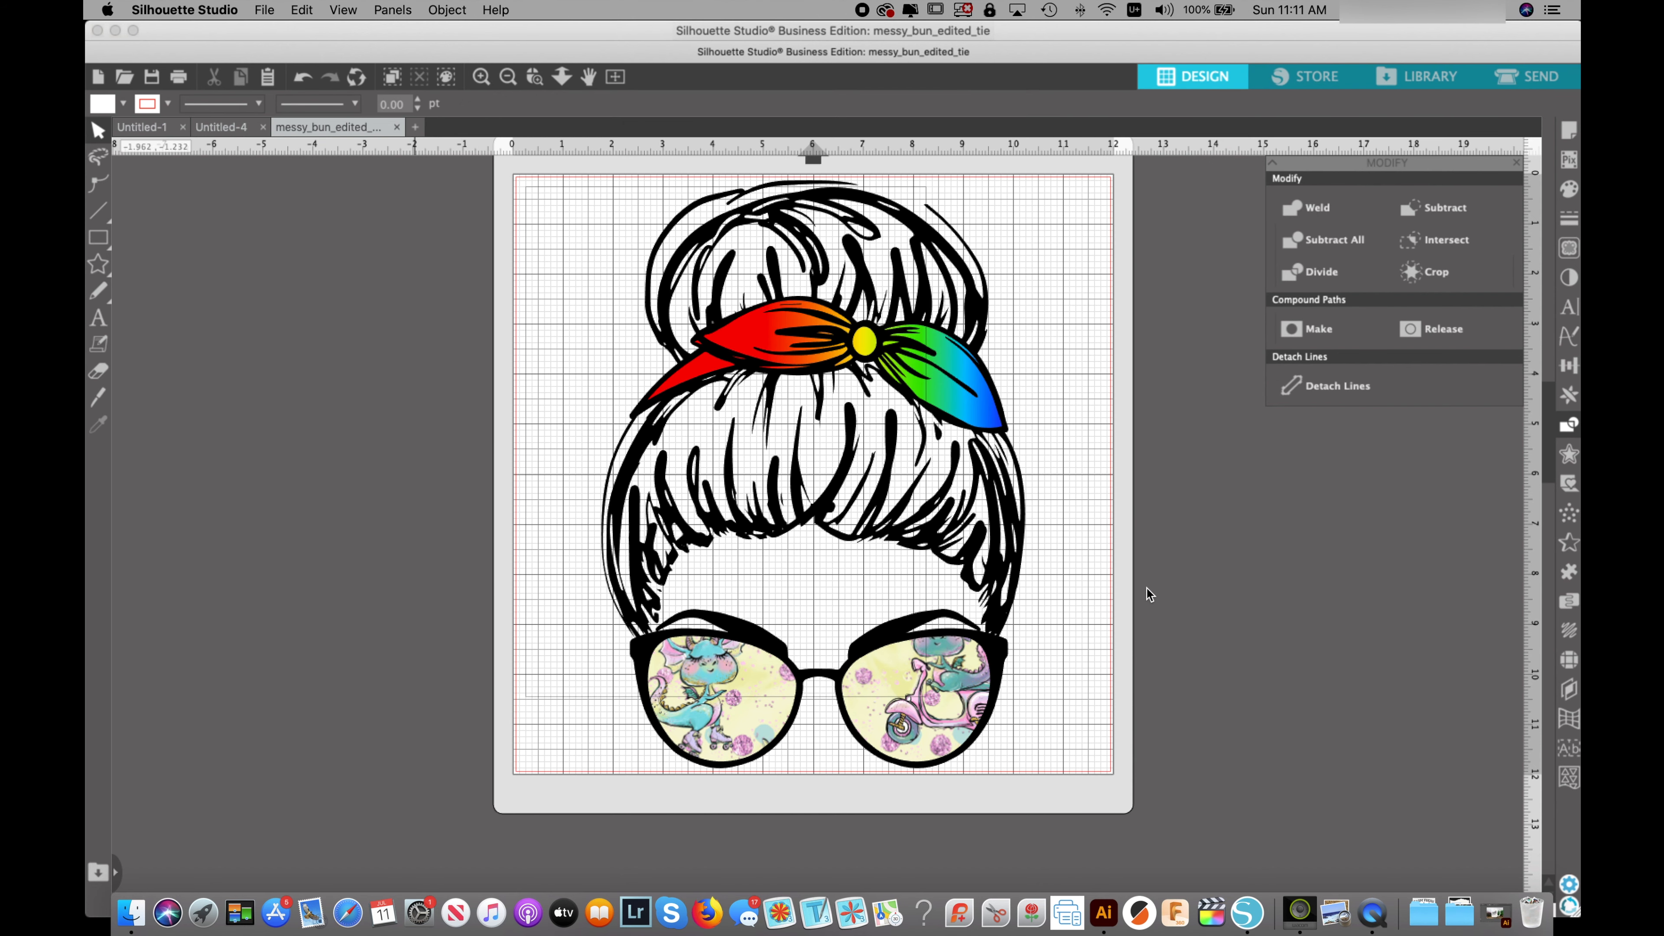
- Resize the merged balloon paper to 10 inches square and center it on the page
{"action": "left_click", "coordinate": [598, 103]}
{"action": "type", "text": "10"}
{"action": "key", "text": "Return"}
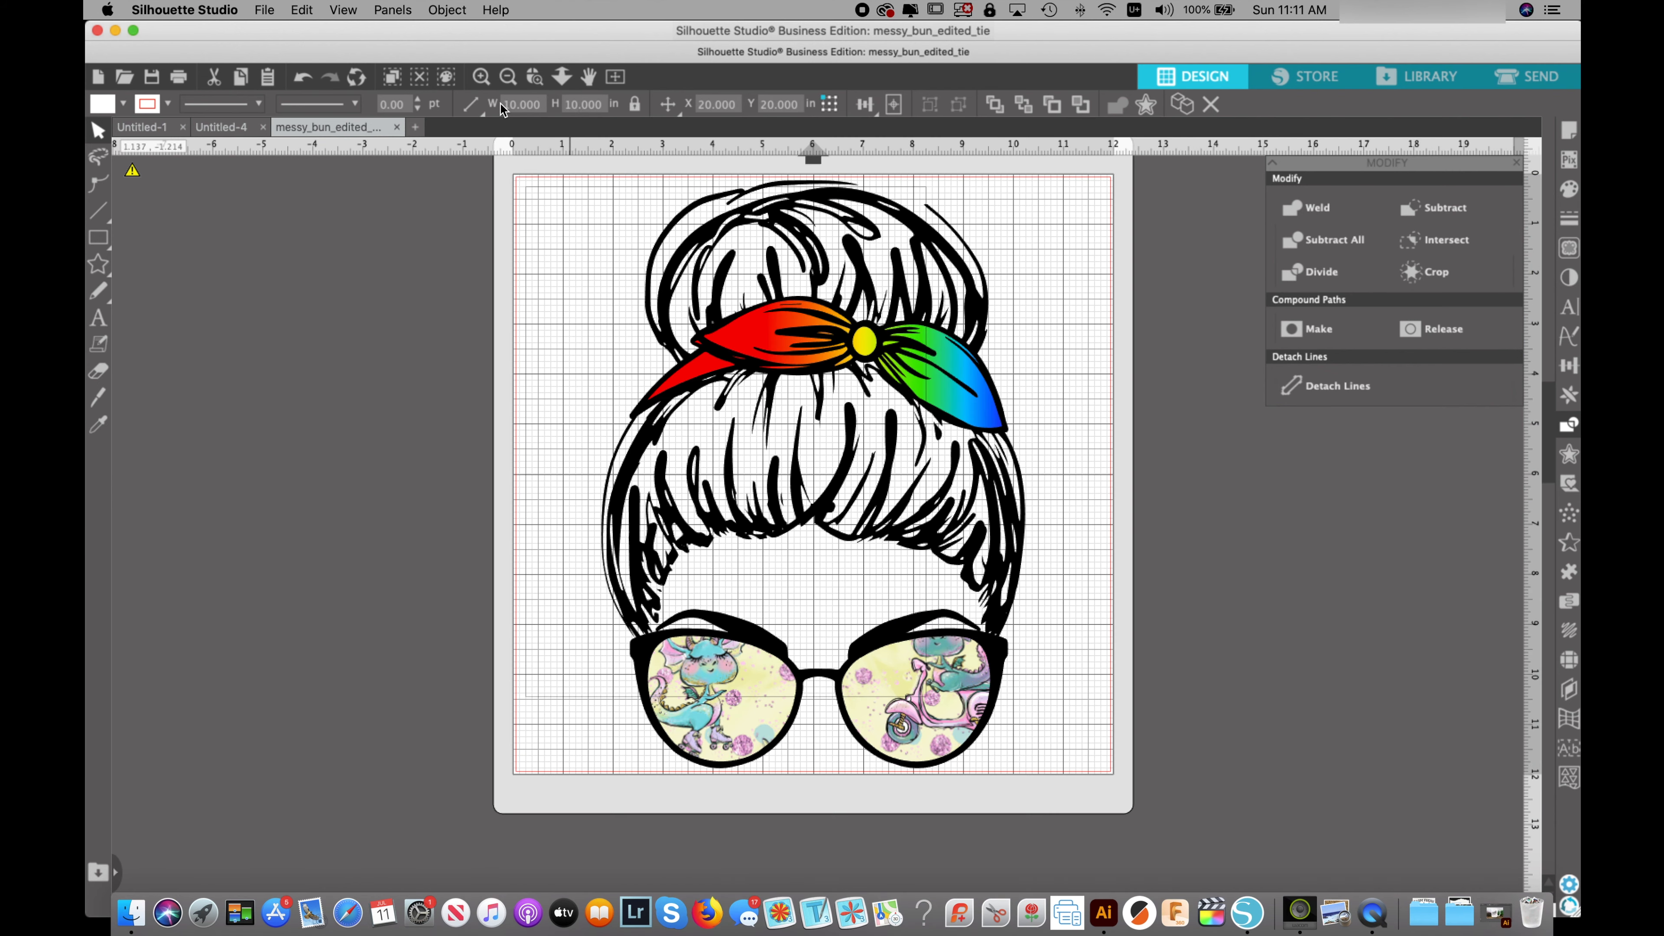
{"action": "left_click", "coordinate": [893, 104]}
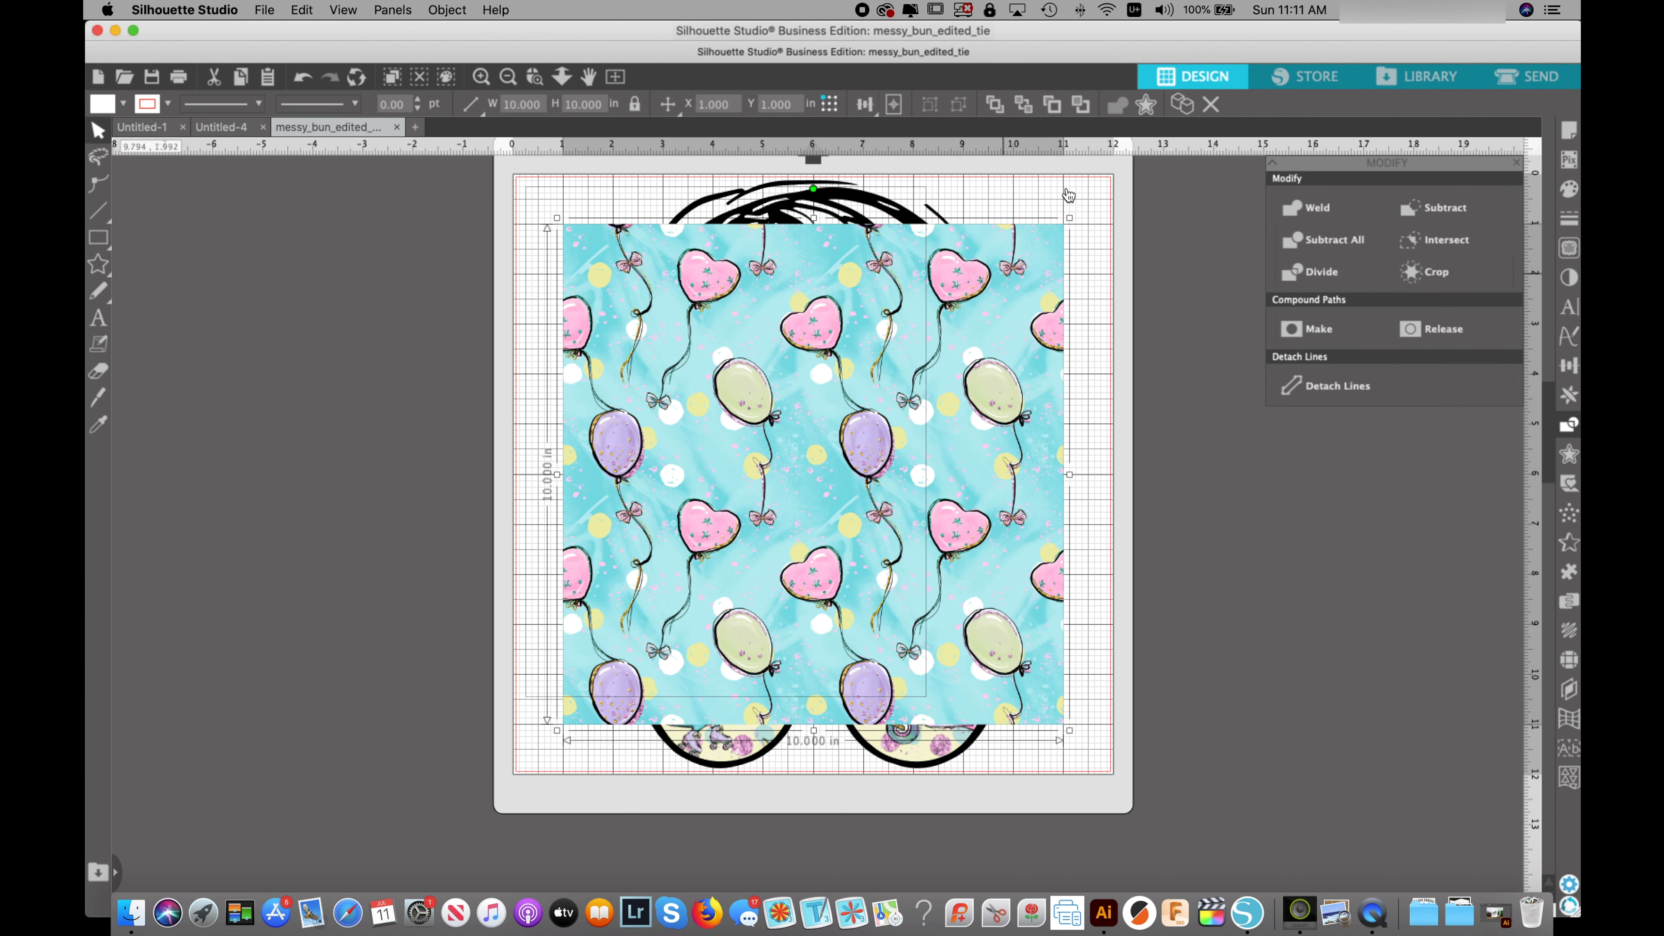
- Send the balloon paper behind the artwork, scale it to about 7.78 inches square and position it to cover the headband
{"action": "left_click", "coordinate": [1023, 104]}
{"action": "left_click_drag", "start_coordinate": [1069, 217], "coordinate": [1018, 283]}
{"action": "left_click_drag", "start_coordinate": [556, 732], "coordinate": [622, 673]}
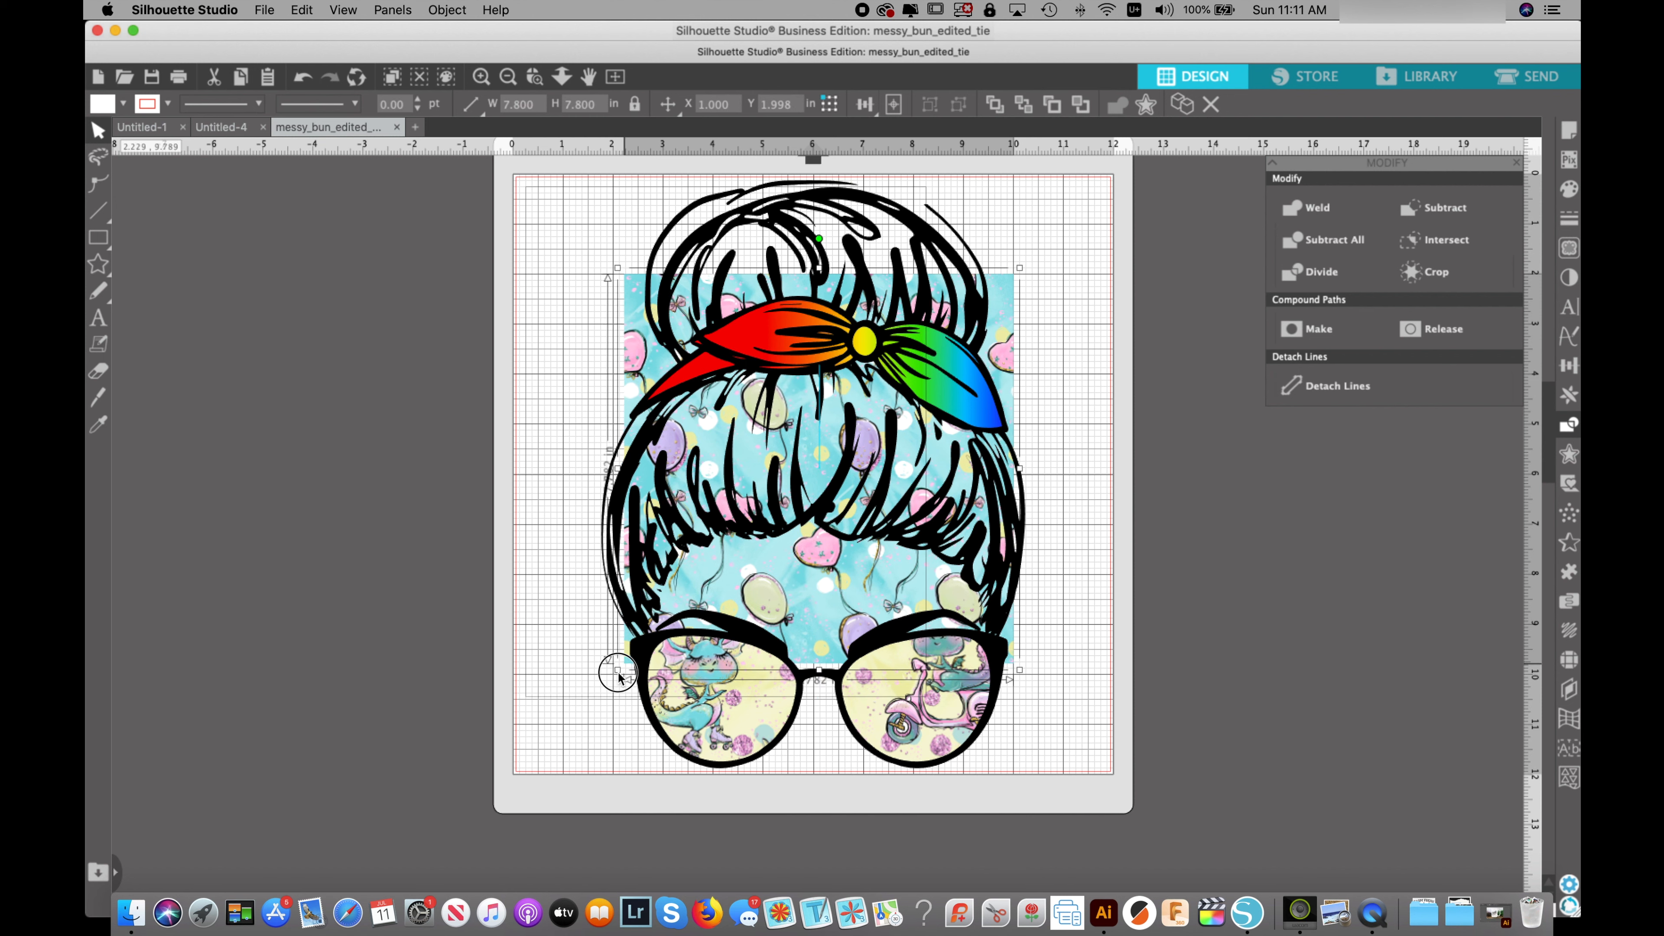
{"action": "left_click_drag", "start_coordinate": [1007, 321], "coordinate": [1001, 310]}
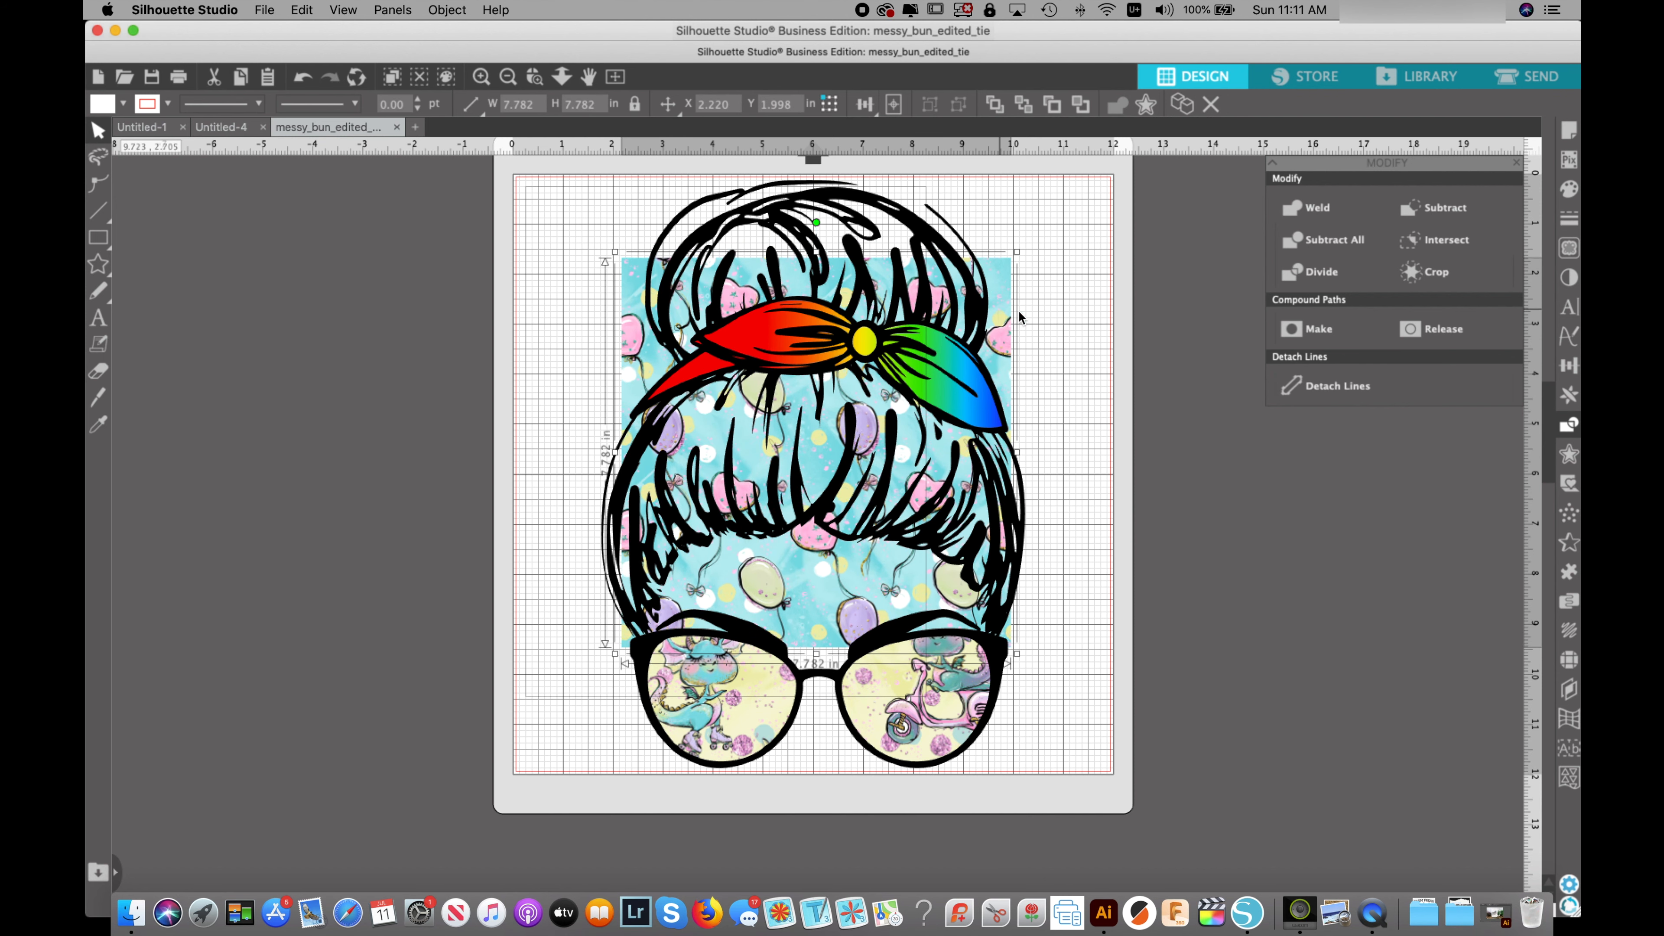
{"action": "left_click", "coordinate": [1082, 344]}
- Crop the balloon paper to the shape of the headband
{"action": "left_click", "coordinate": [989, 413]}
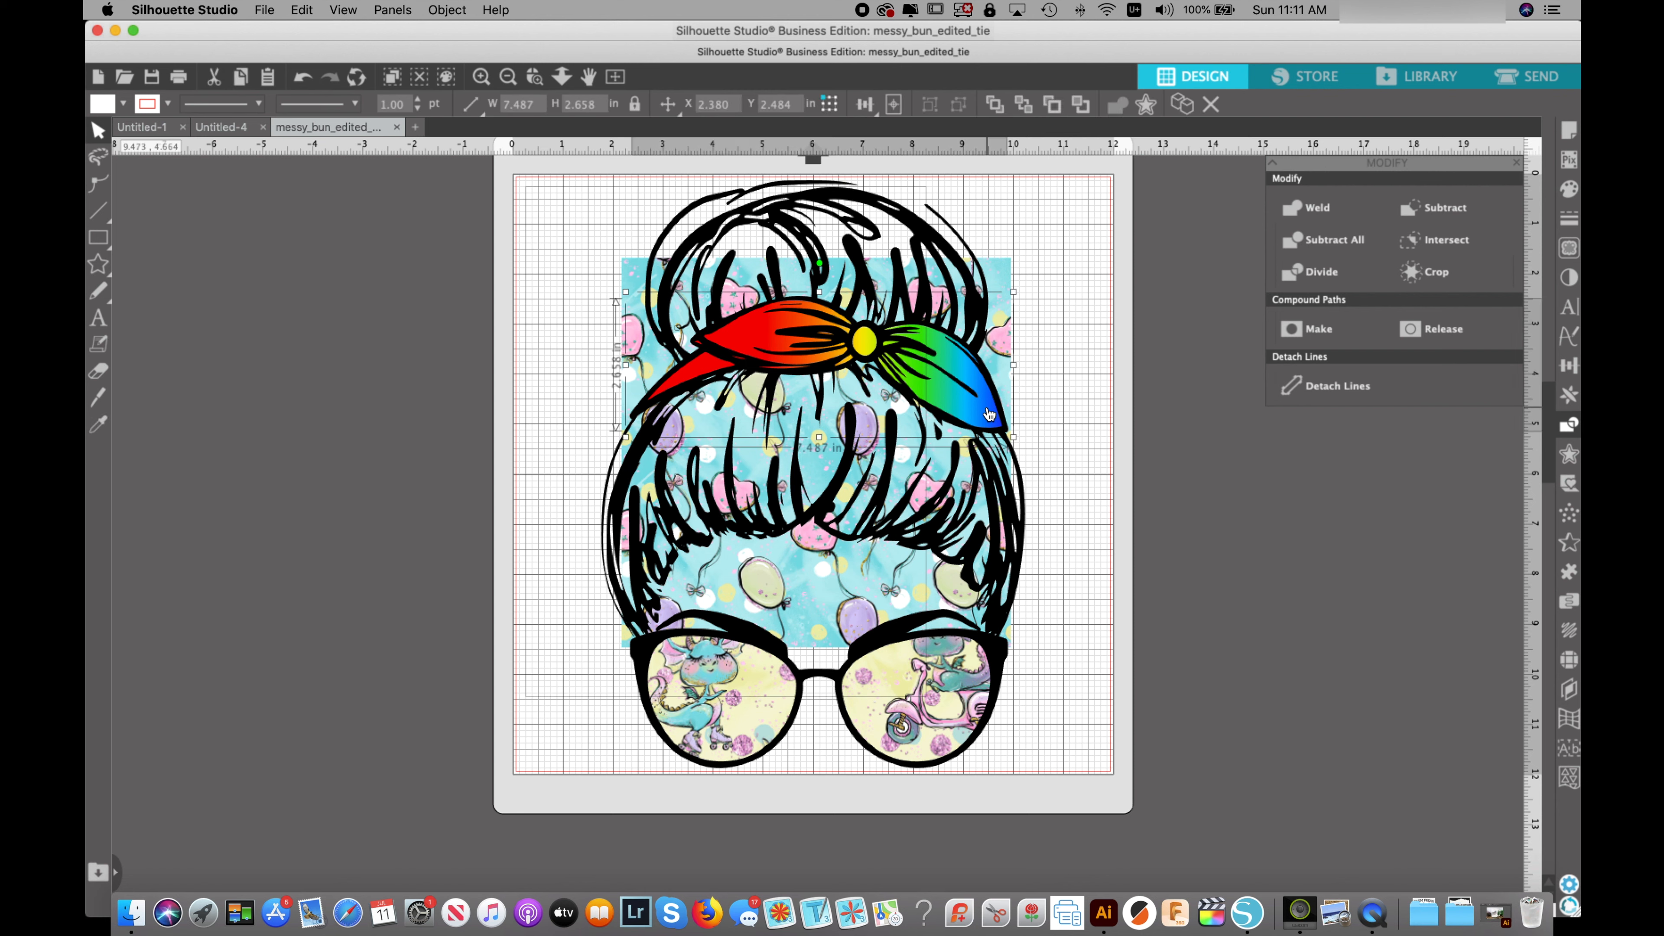
{"action": "left_click", "coordinate": [1009, 264]}
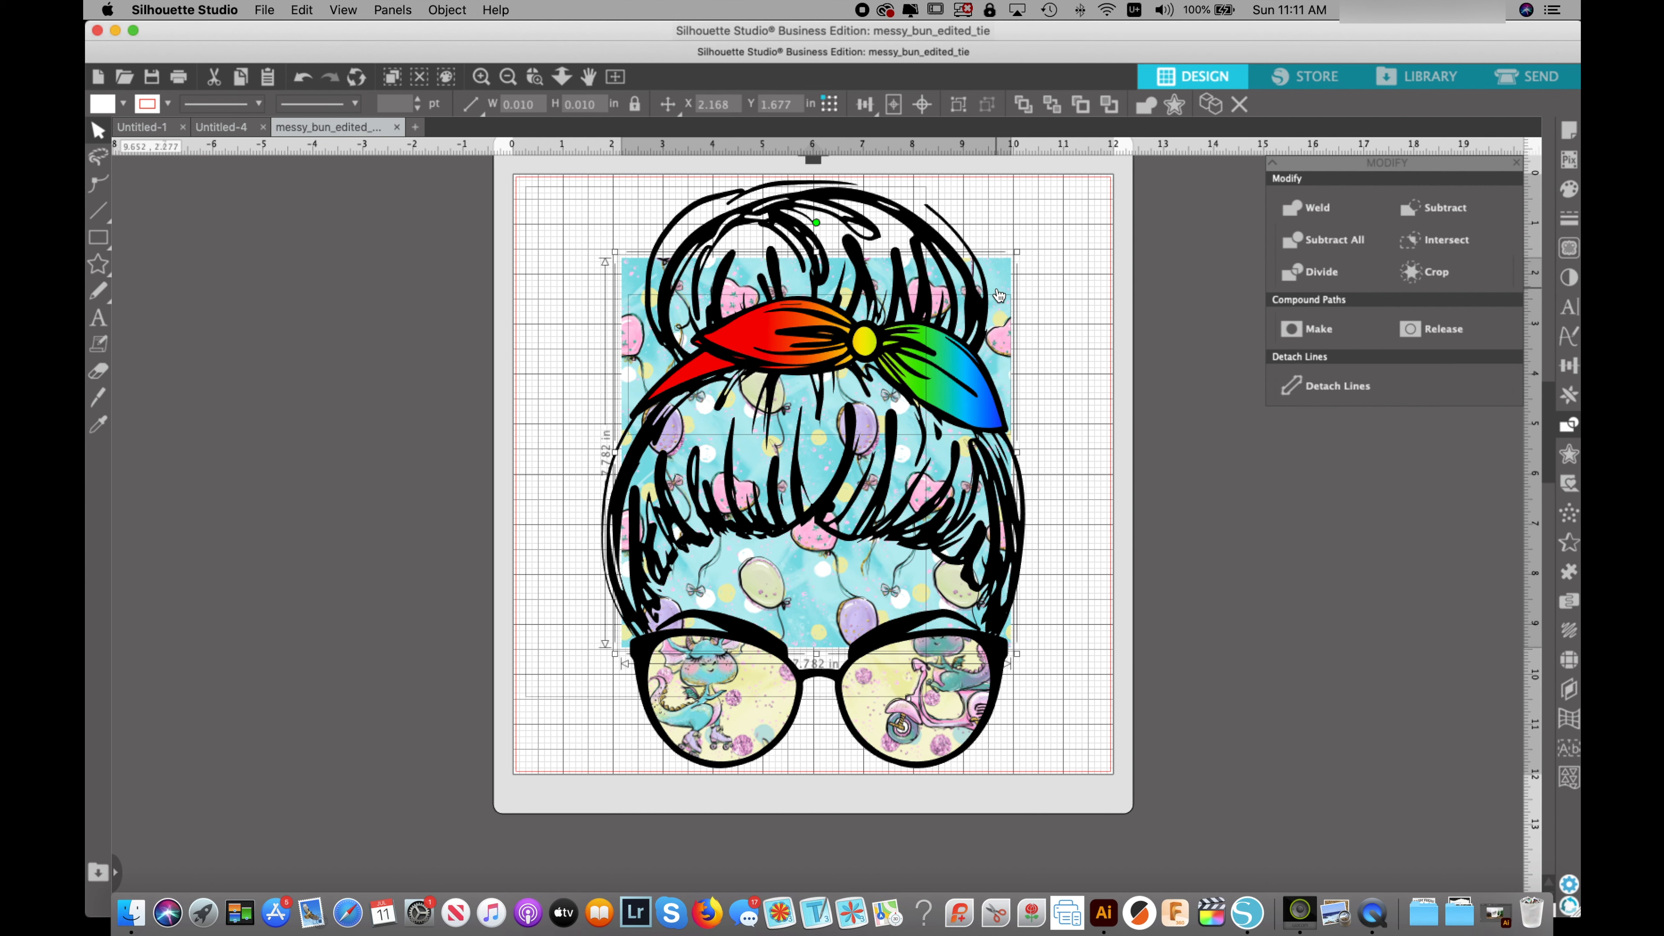
{"action": "left_click", "coordinate": [1433, 273]}
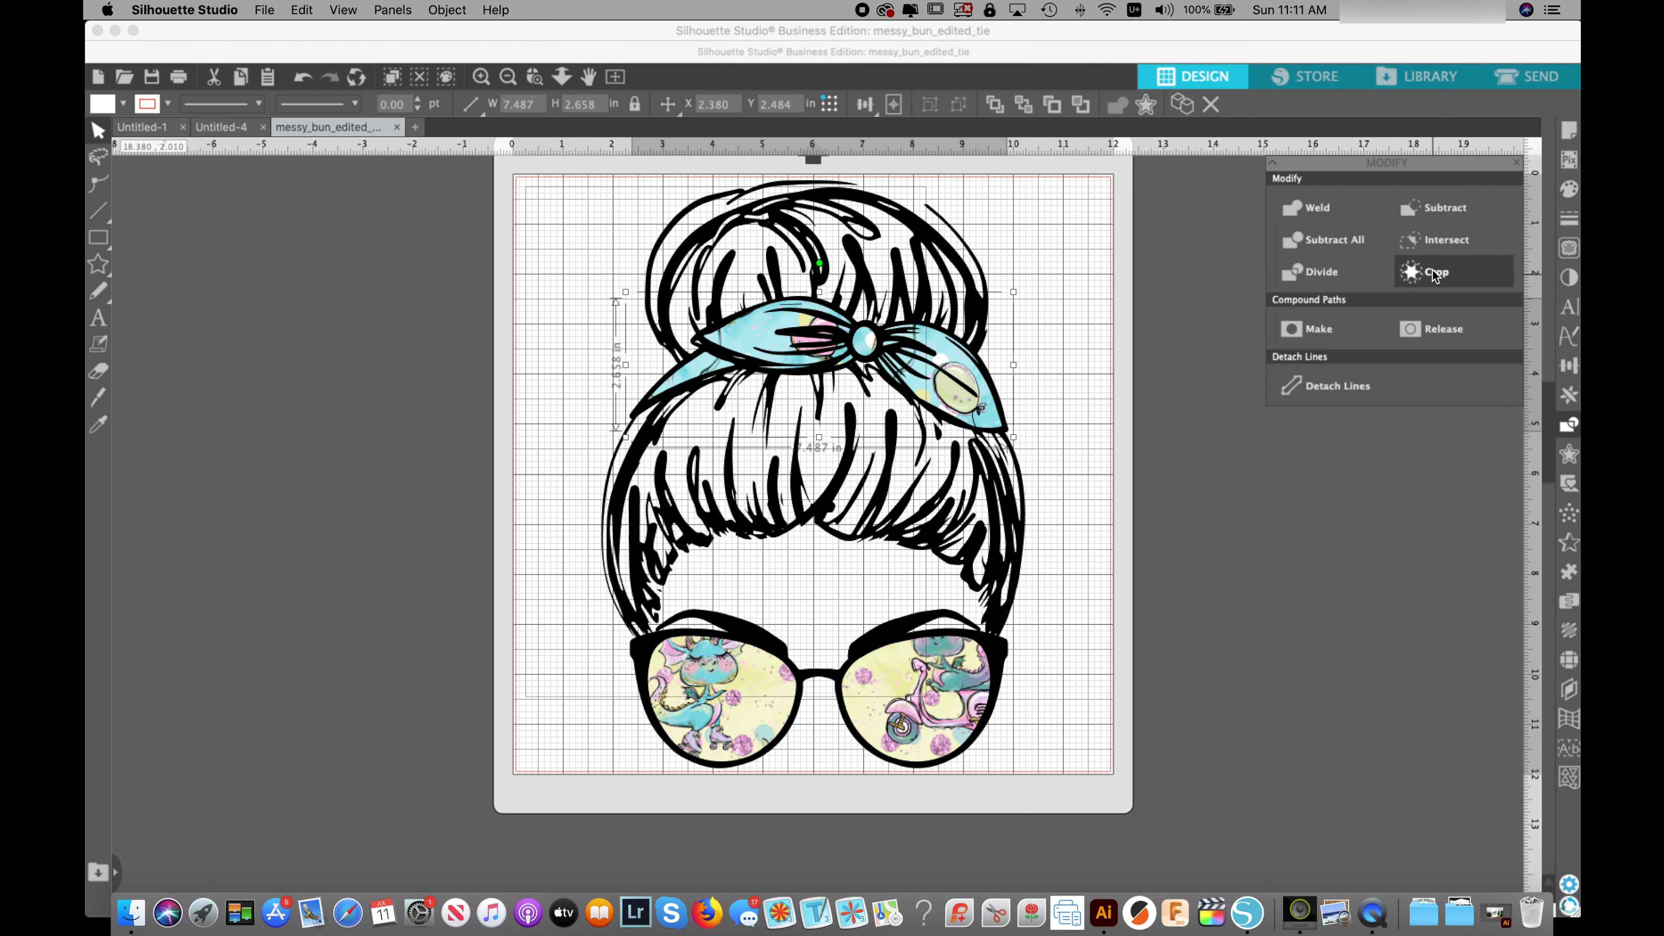
{"action": "left_click", "coordinate": [1233, 473]}
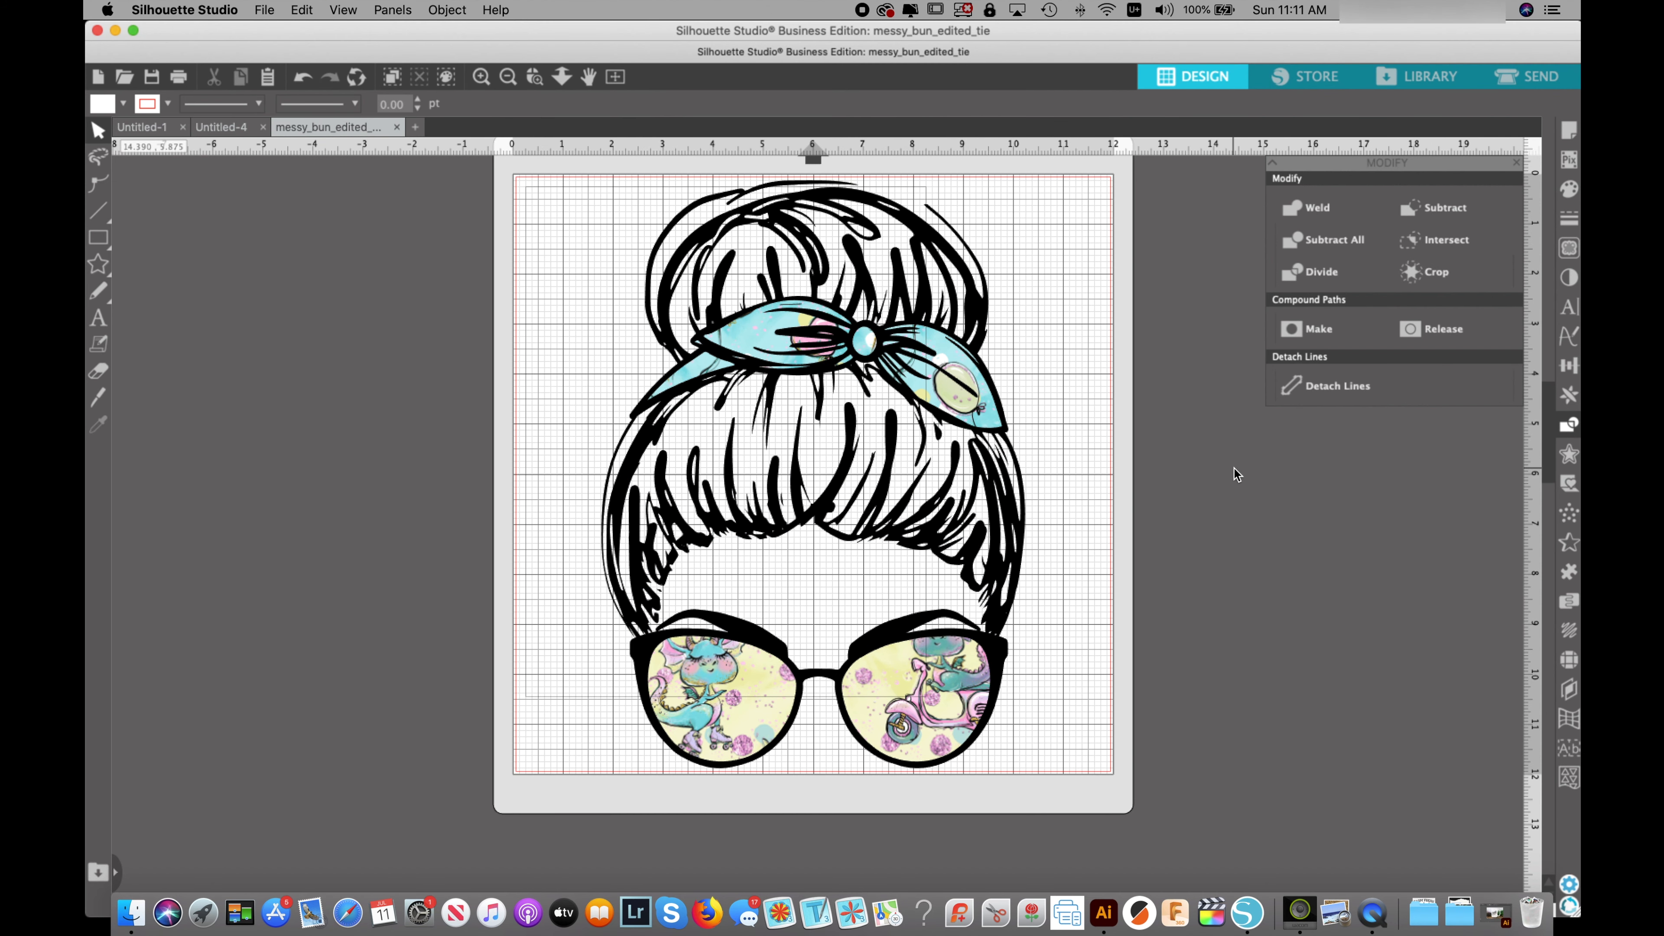